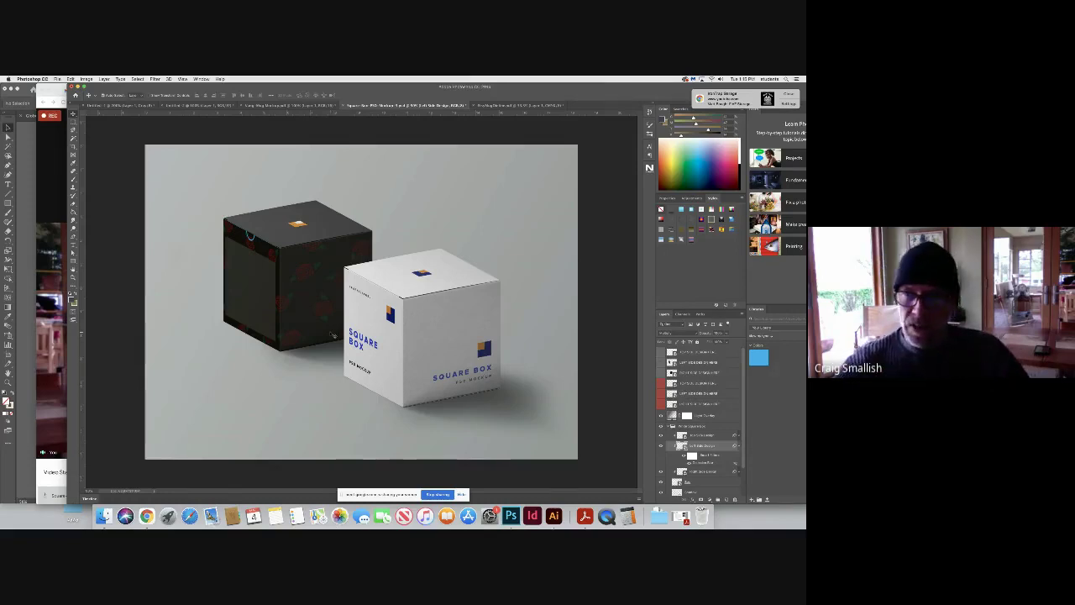
Hide and reshow the Left Side Design layer of the white square box to check what it controls
scroll(697, 474, down, 3)
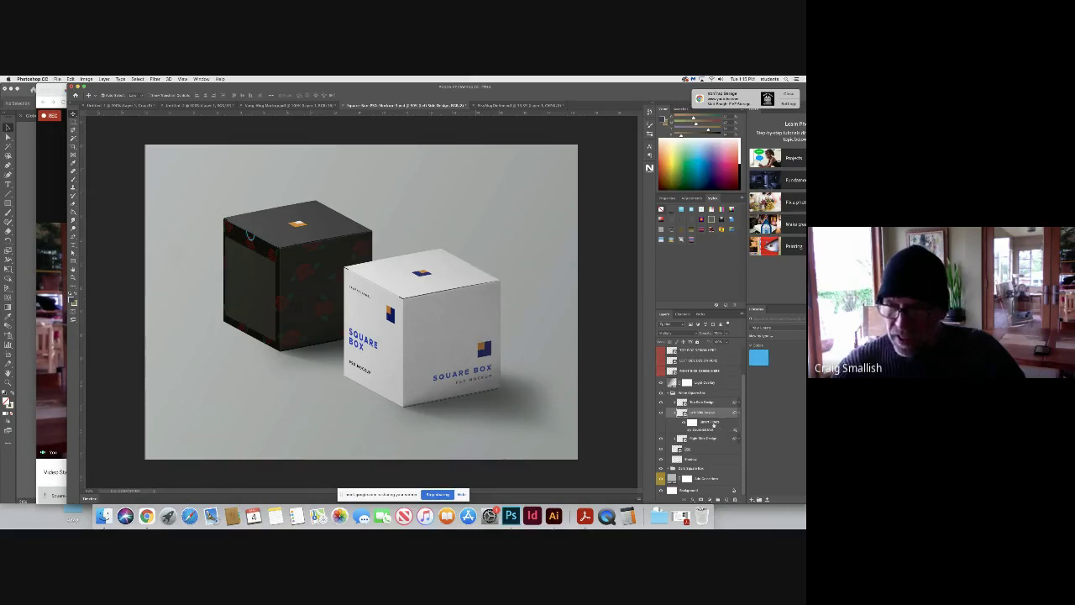
click(662, 413)
click(661, 413)
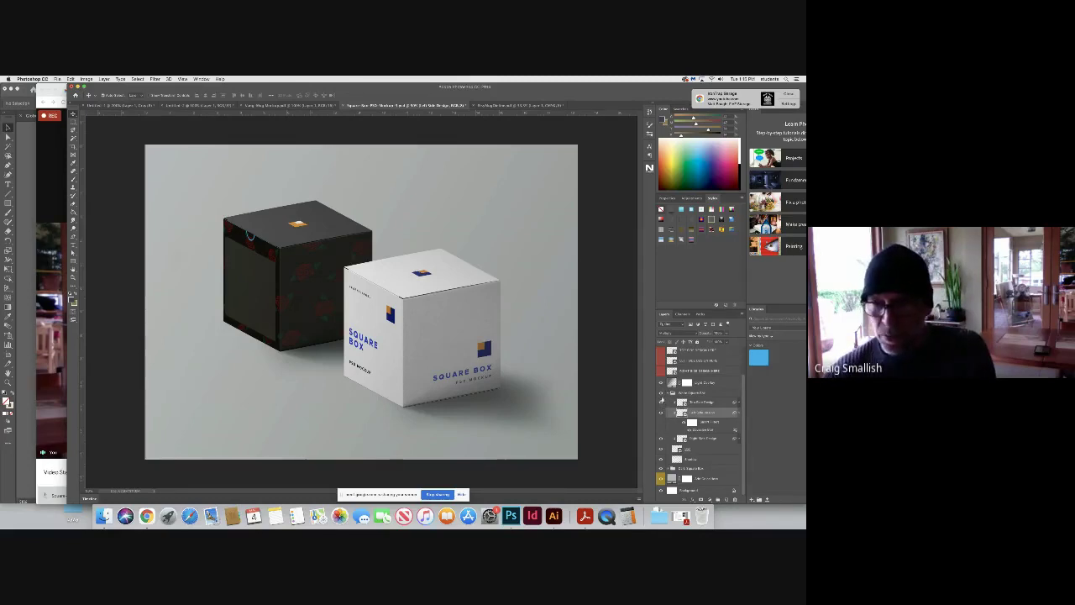
Collapse the White Square Box group, expand the Dark Square Box group, and toggle its Right Side Design layer to check its effect
click(670, 393)
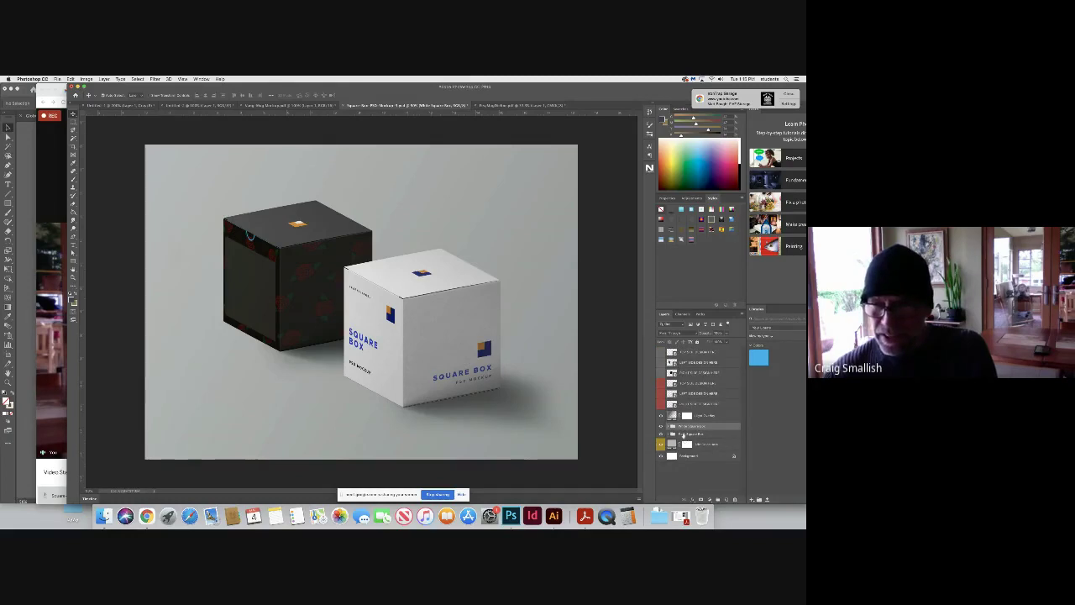
click(670, 434)
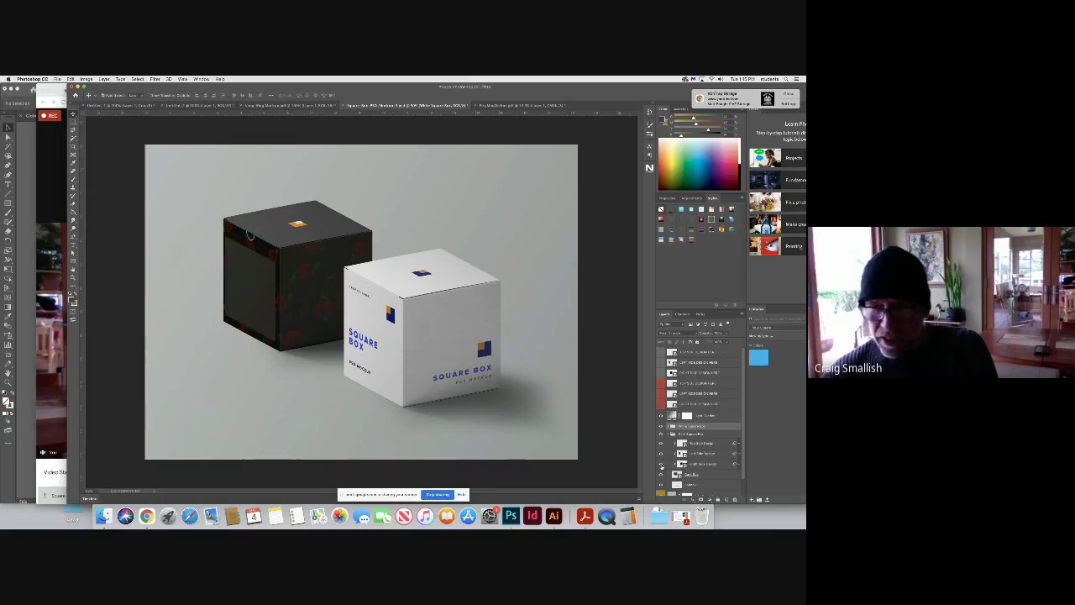
click(661, 464)
click(661, 465)
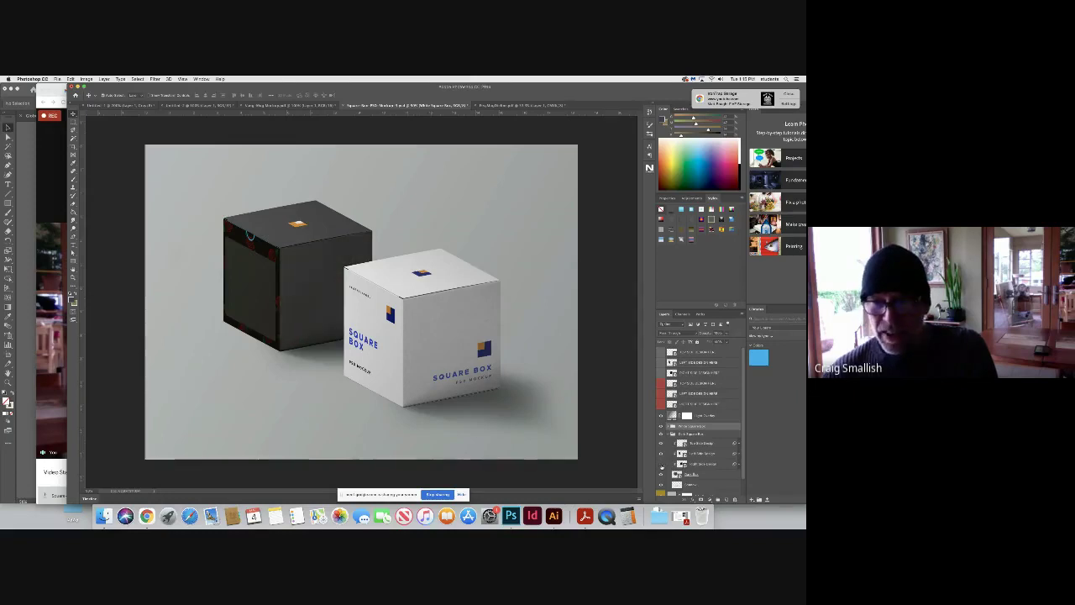
click(661, 465)
click(661, 465)
click(661, 465)
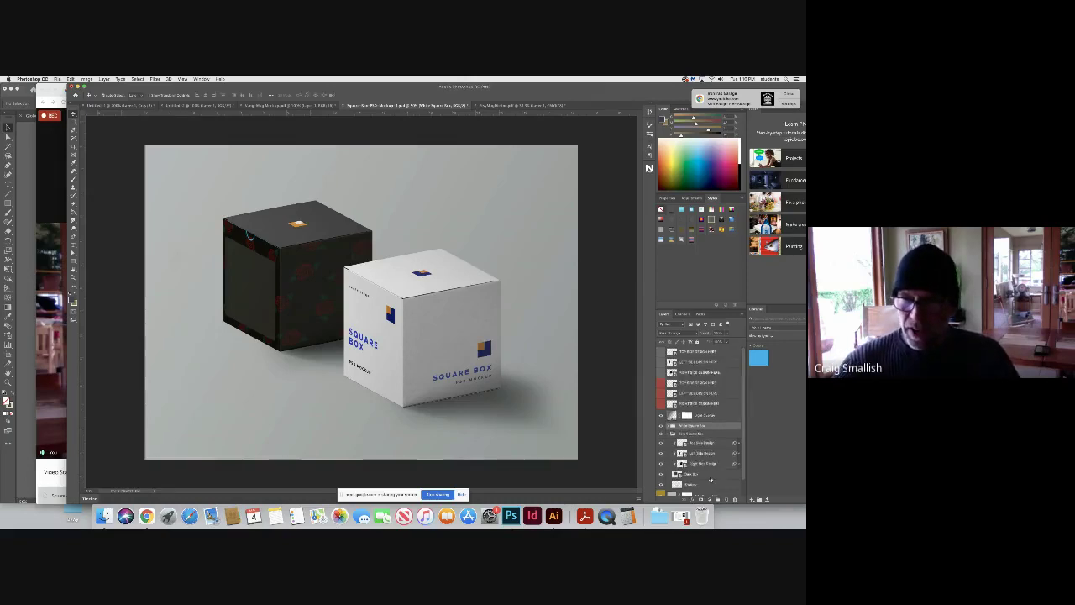
Hide and reshow the dark box's base layer and its Left Side Design layer to see what each contributes
scroll(713, 479, down, 1)
click(661, 456)
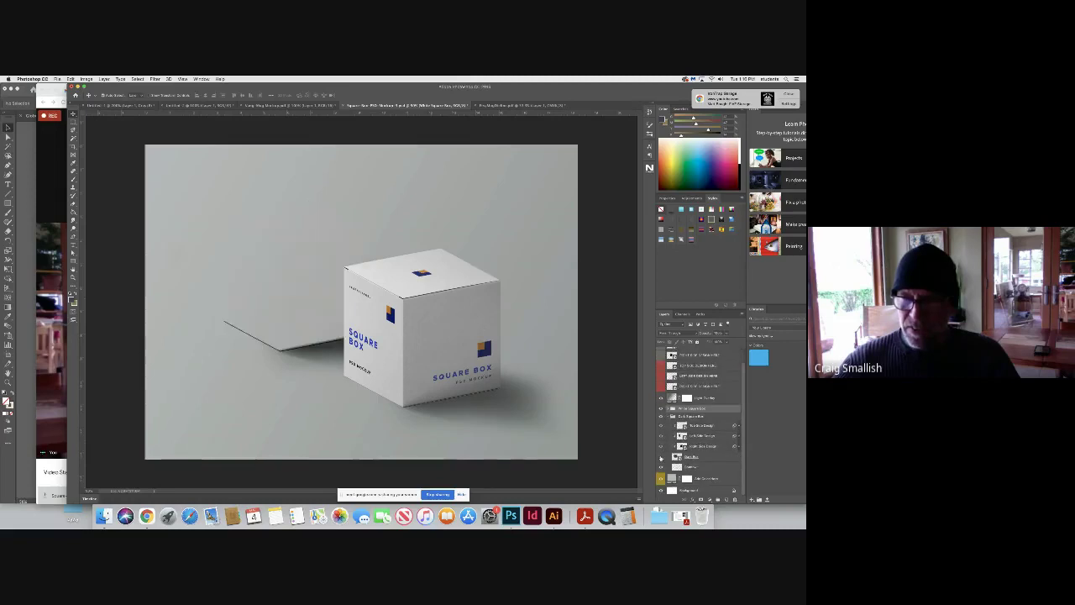
click(660, 456)
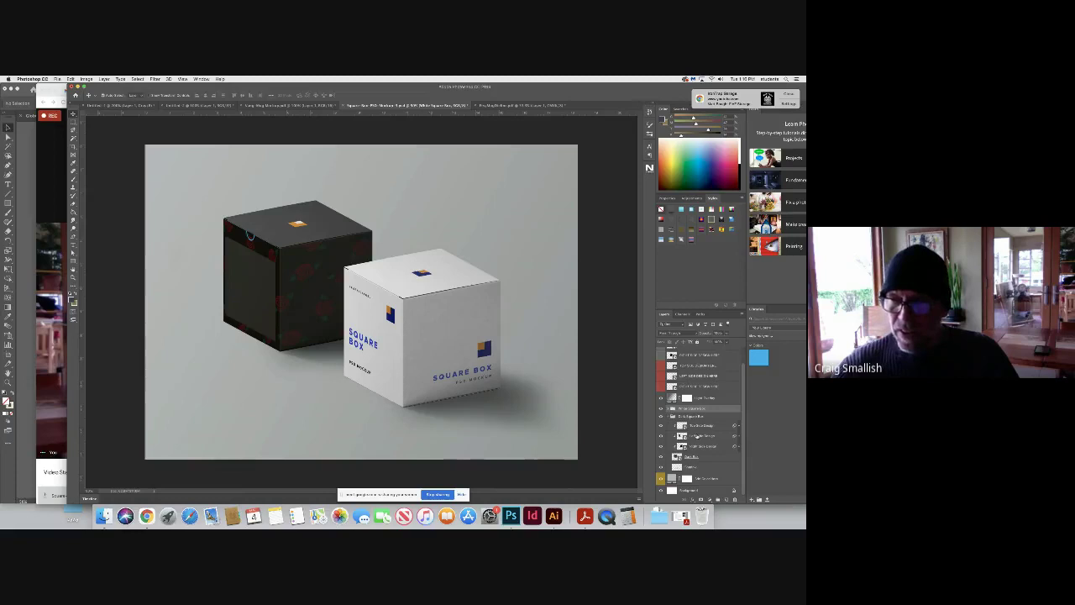
double_click(706, 436)
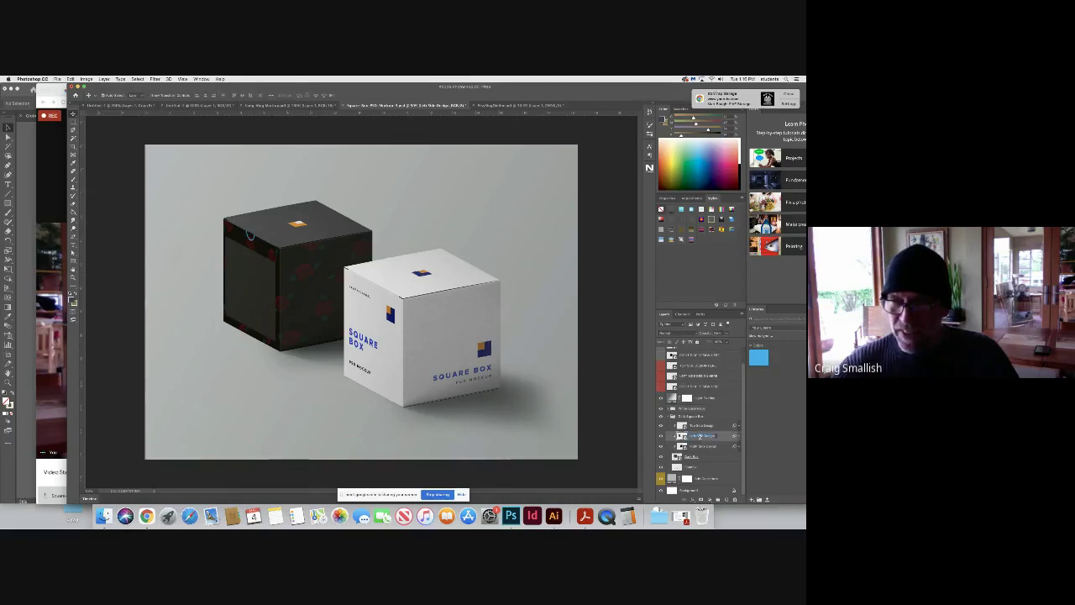
click(661, 436)
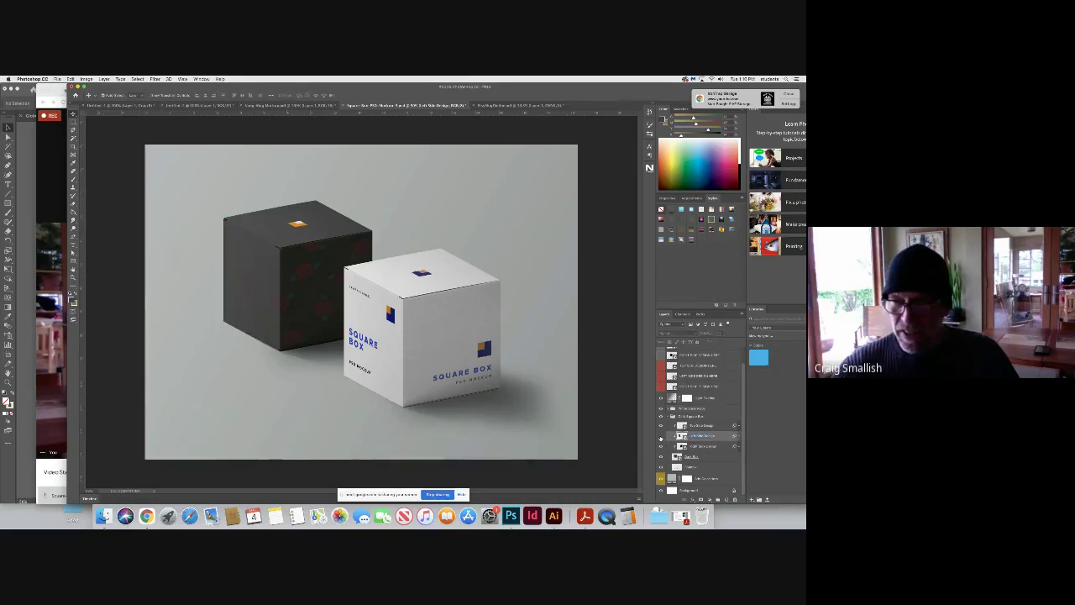
click(661, 436)
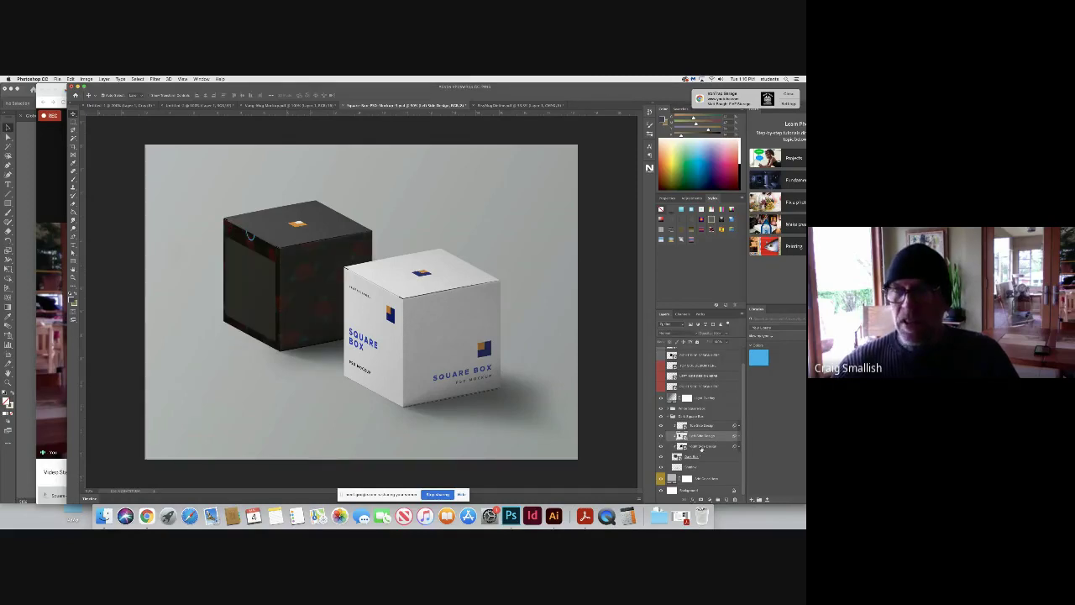
Raise the opacity of the dark box's Right Side Design layer to 100% in its blending options
click(708, 447)
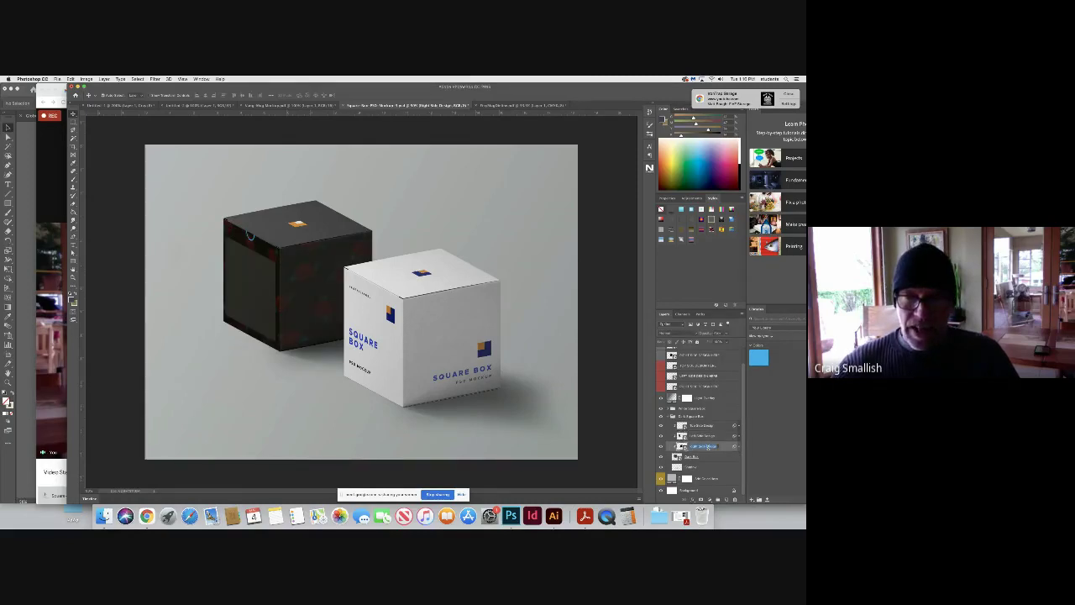
double_click(721, 448)
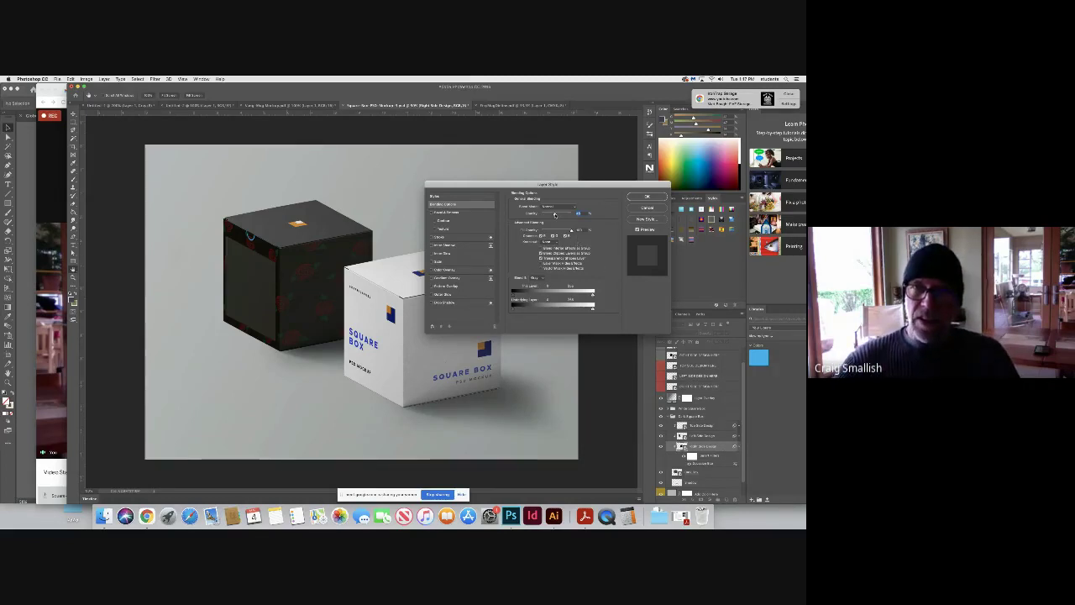
mouse_move(574, 231)
mouse_down()
mouse_move(545, 234)
mouse_move(574, 232)
mouse_up()
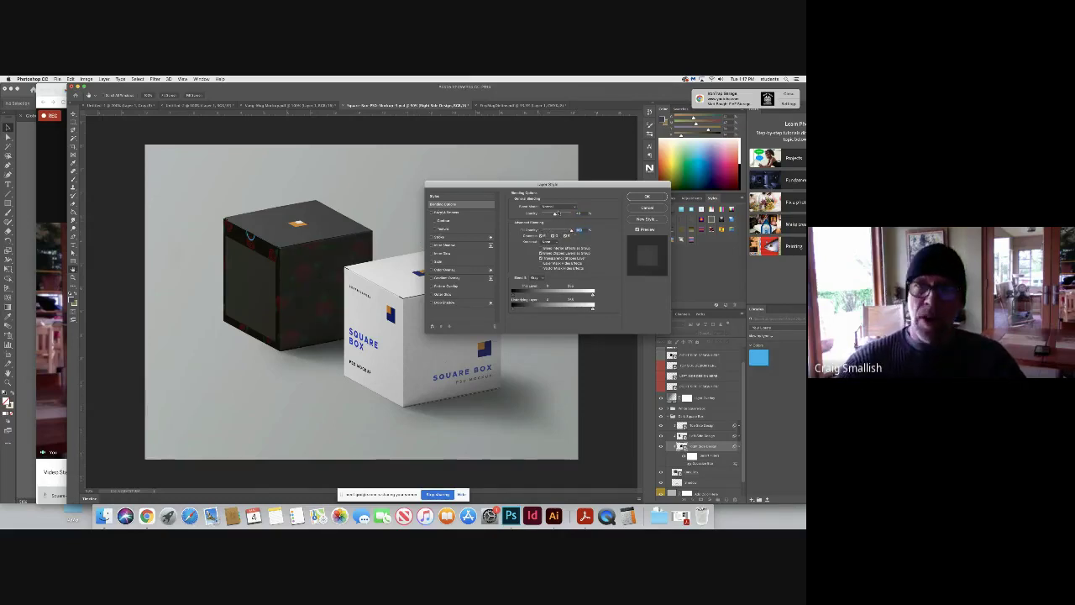
mouse_move(555, 213)
mouse_down()
mouse_move(545, 215)
mouse_move(568, 215)
mouse_up()
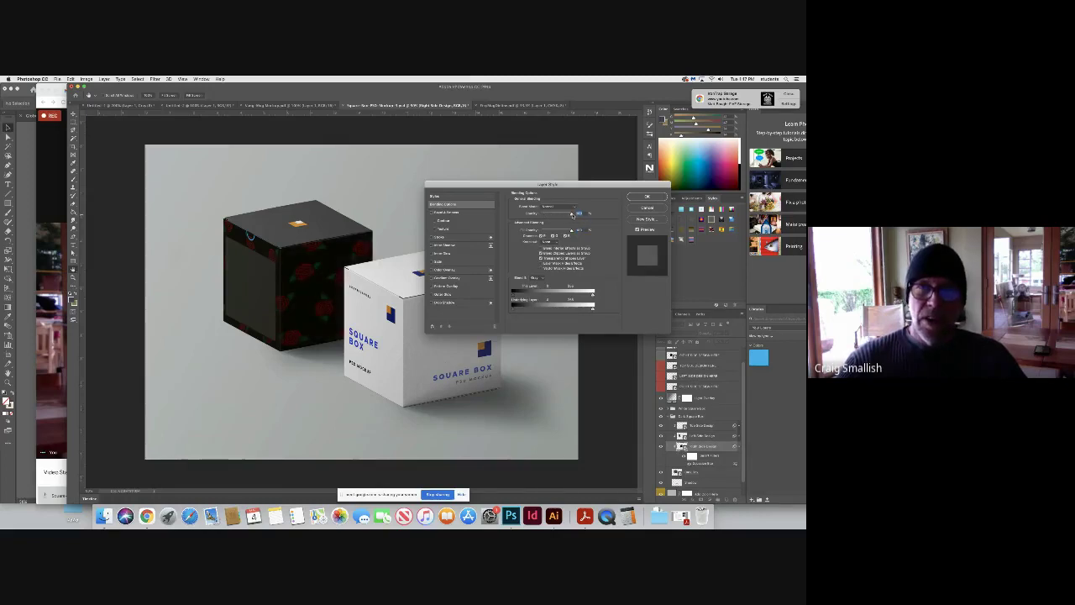
mouse_move(559, 217)
mouse_down()
mouse_move(547, 215)
mouse_move(572, 216)
mouse_up()
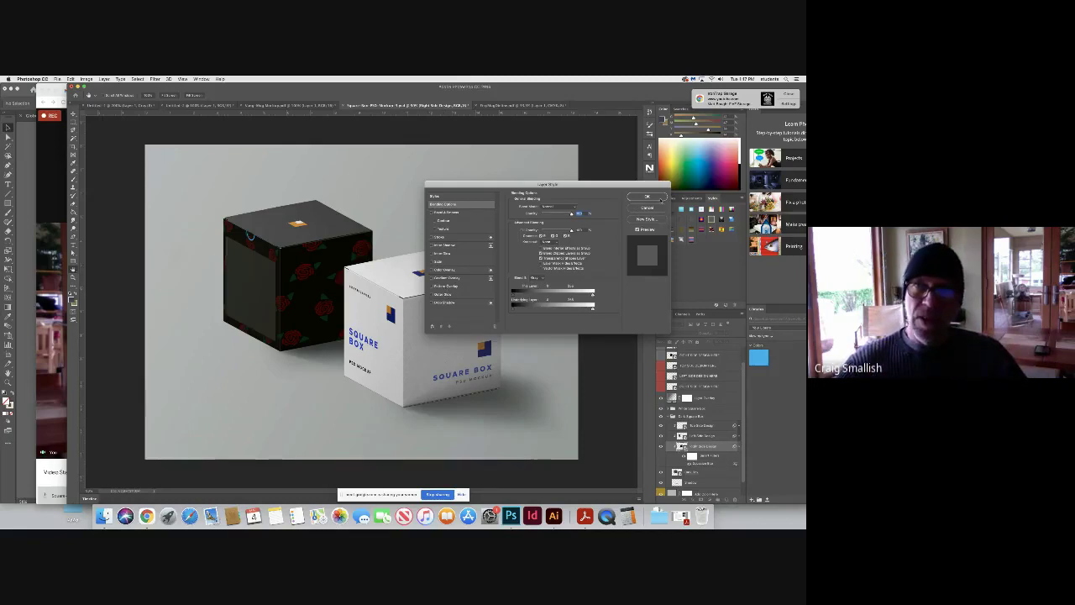
click(657, 196)
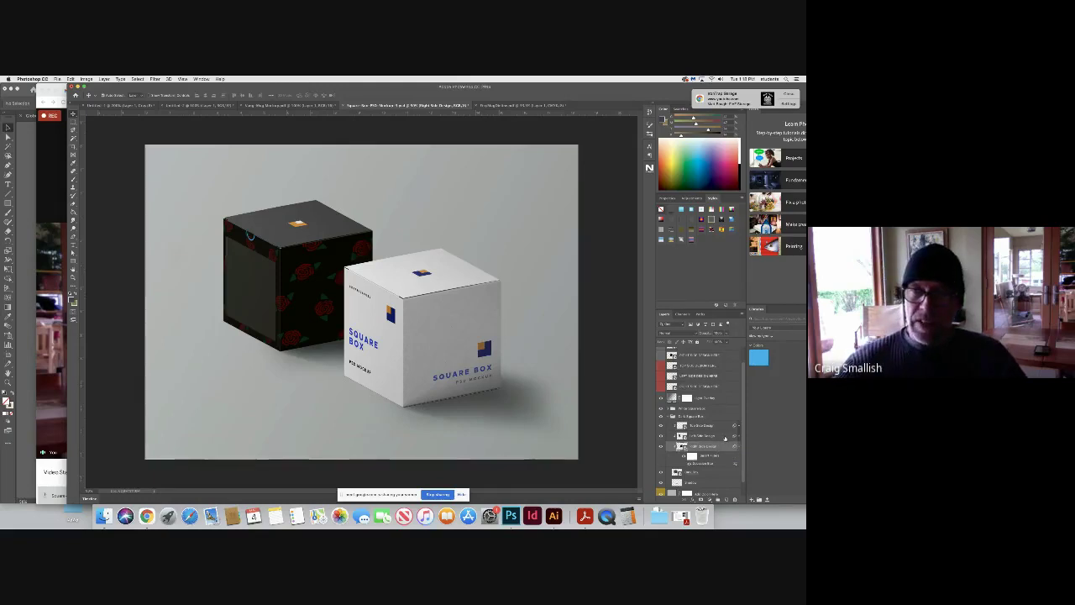
Adjust the opacity of the dark box's Left Side Design layer in its blending options
click(726, 438)
double_click(727, 438)
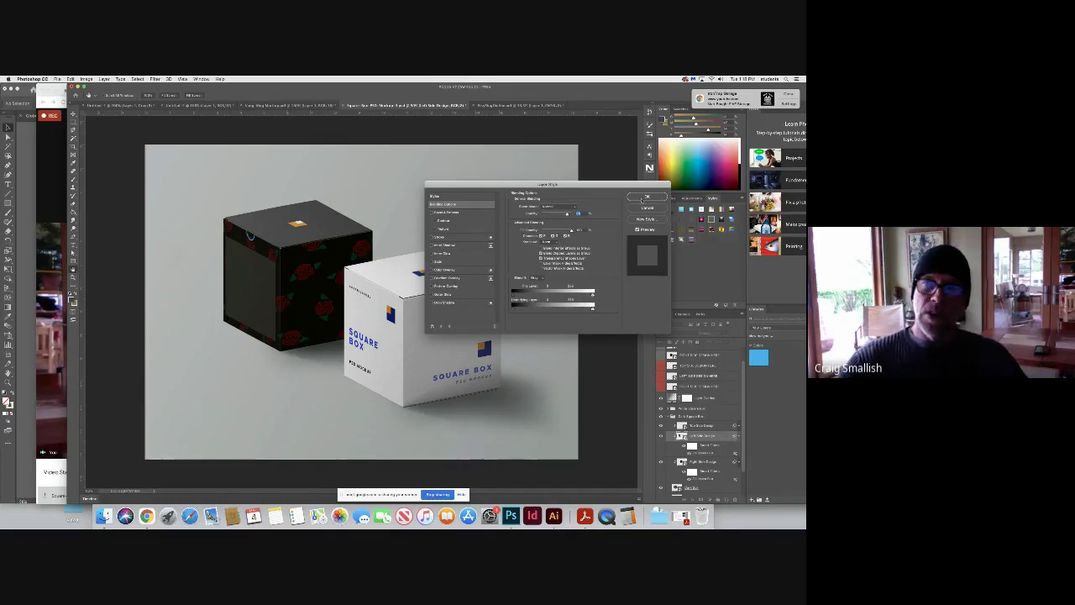
click(642, 199)
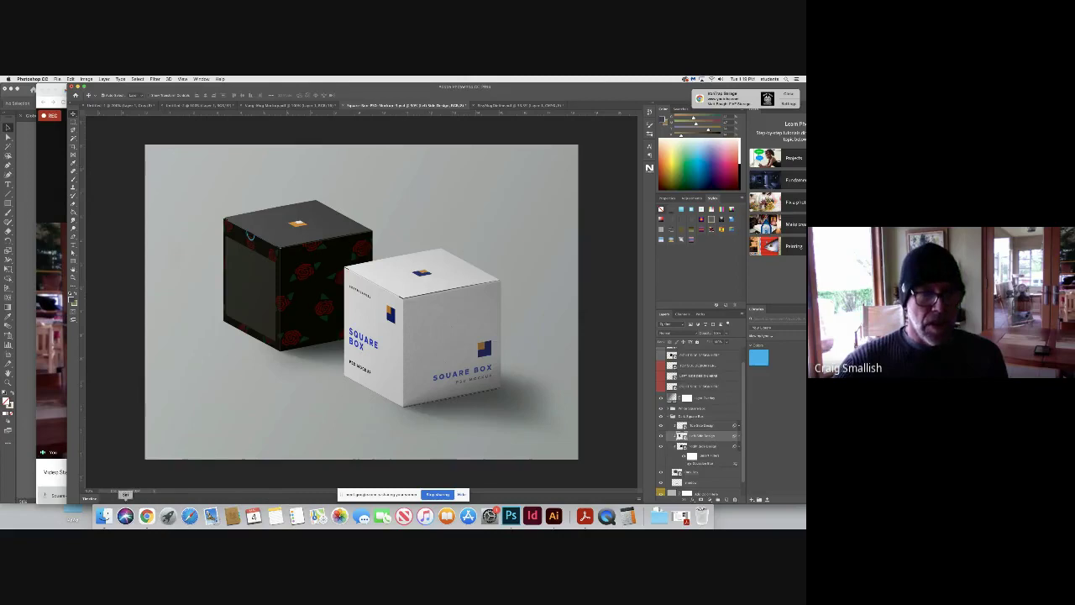
Switch to Chrome and compare the product photos of the pearlescent cauldron mug in the Etsy listing
click(147, 514)
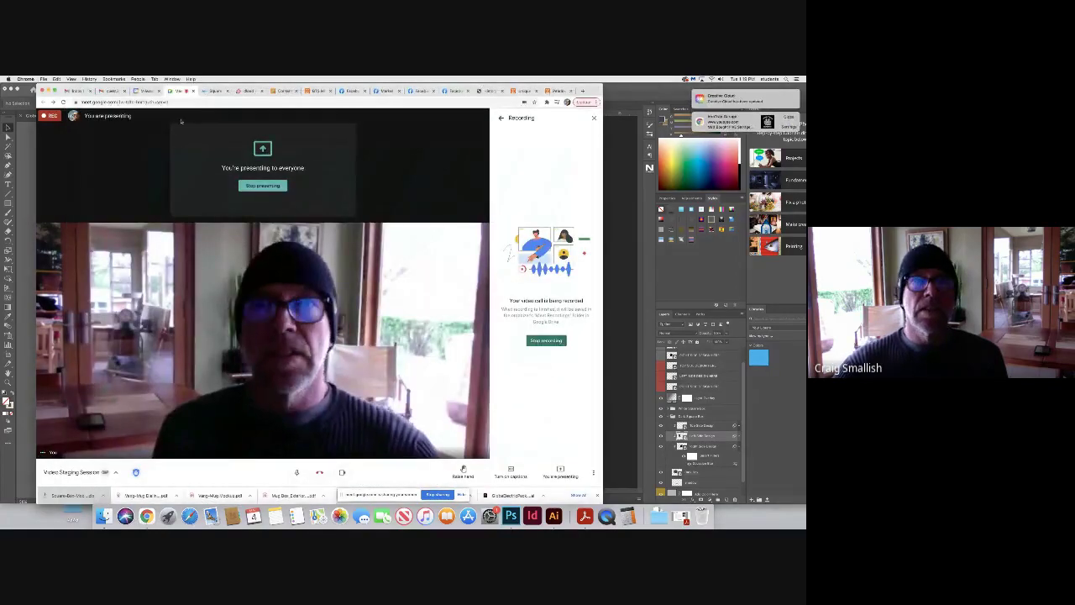
click(557, 91)
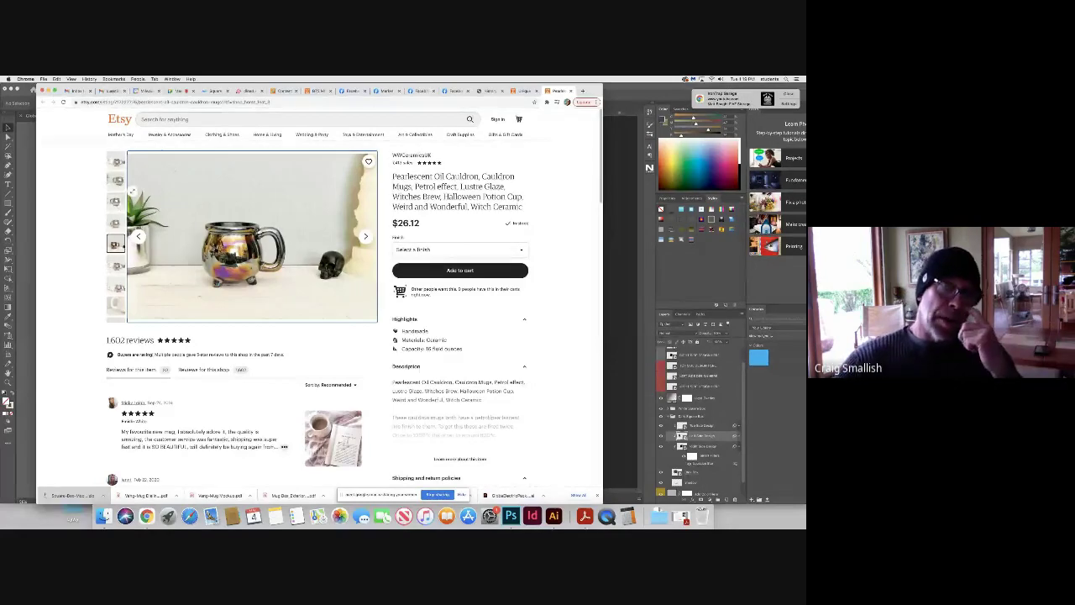
click(116, 201)
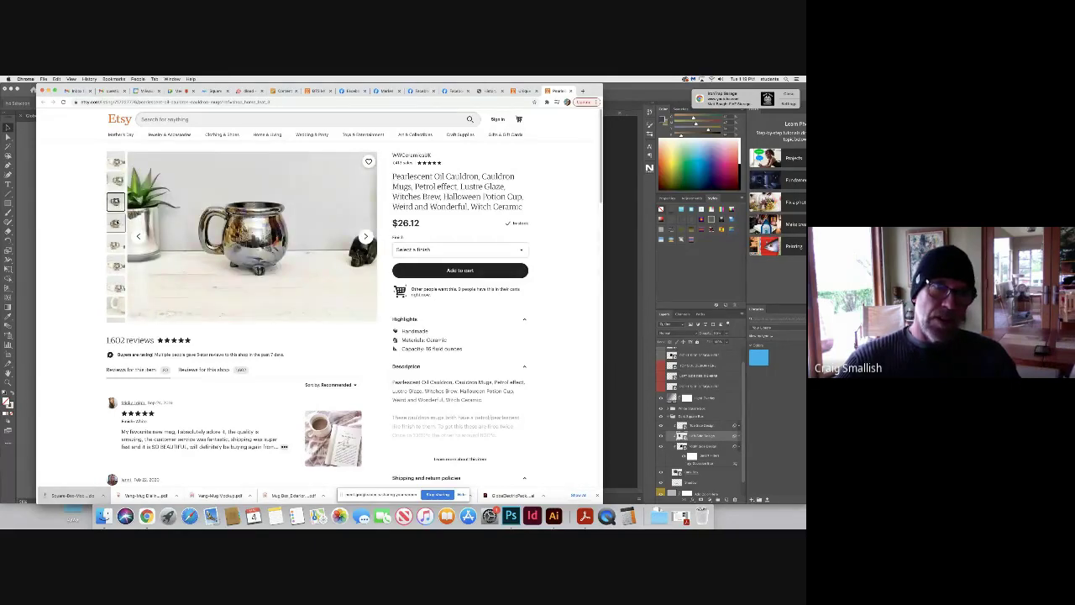
click(116, 222)
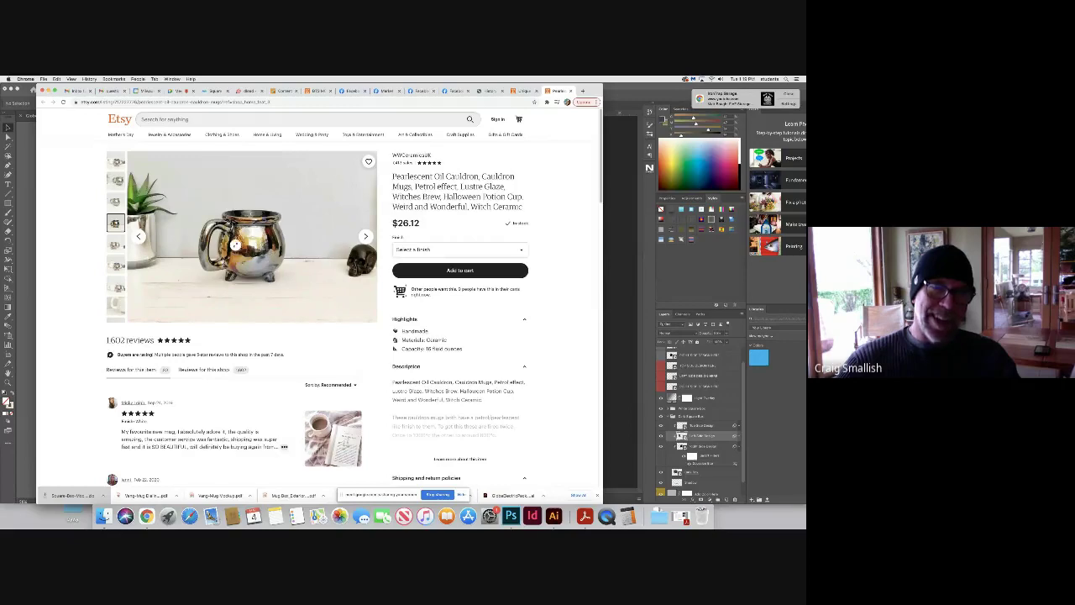
click(116, 180)
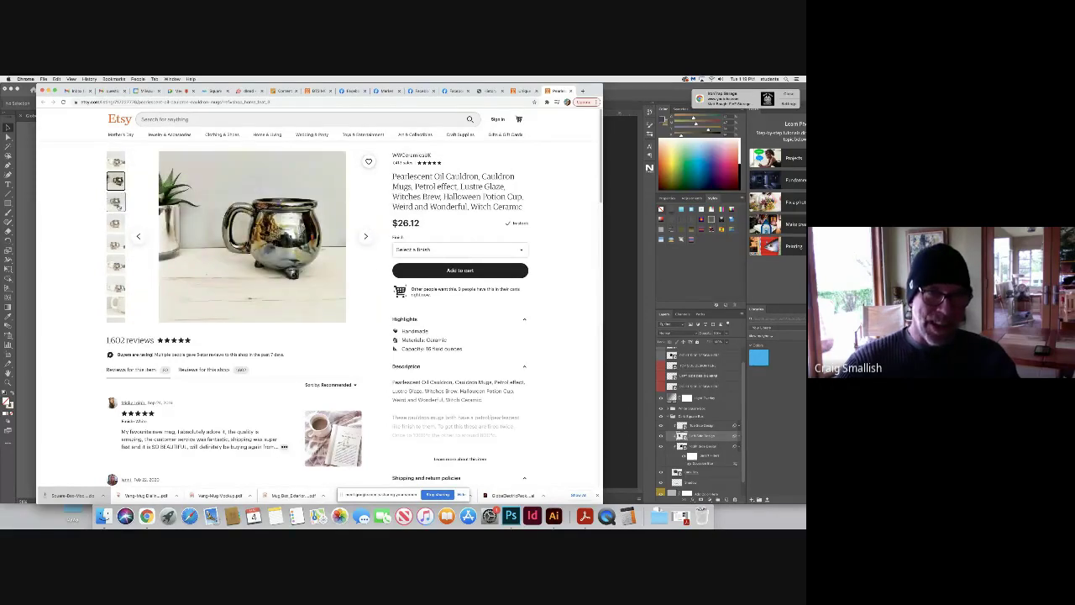
click(116, 202)
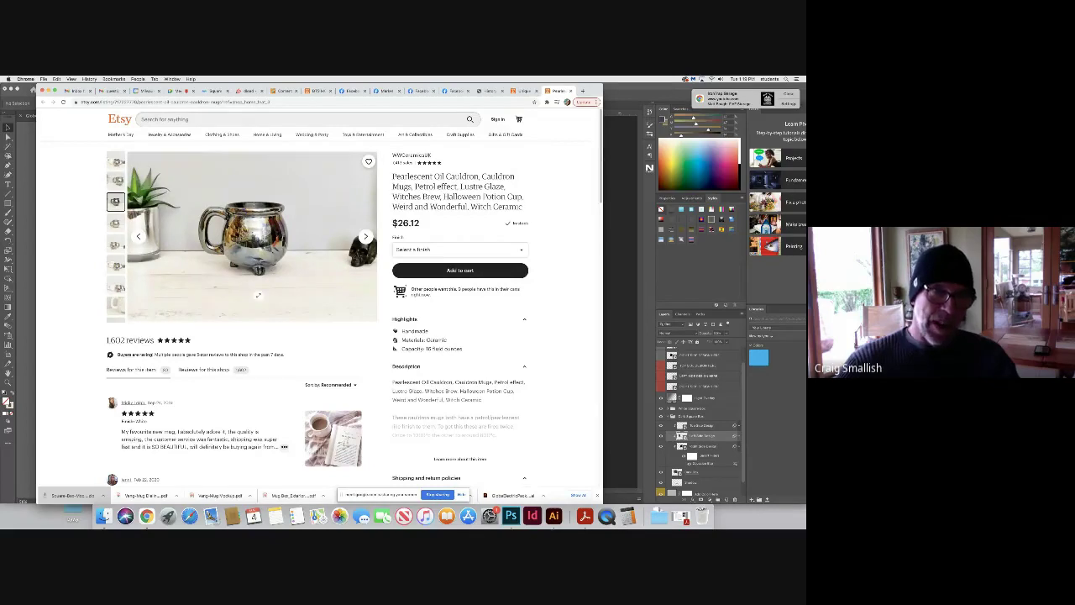
click(117, 286)
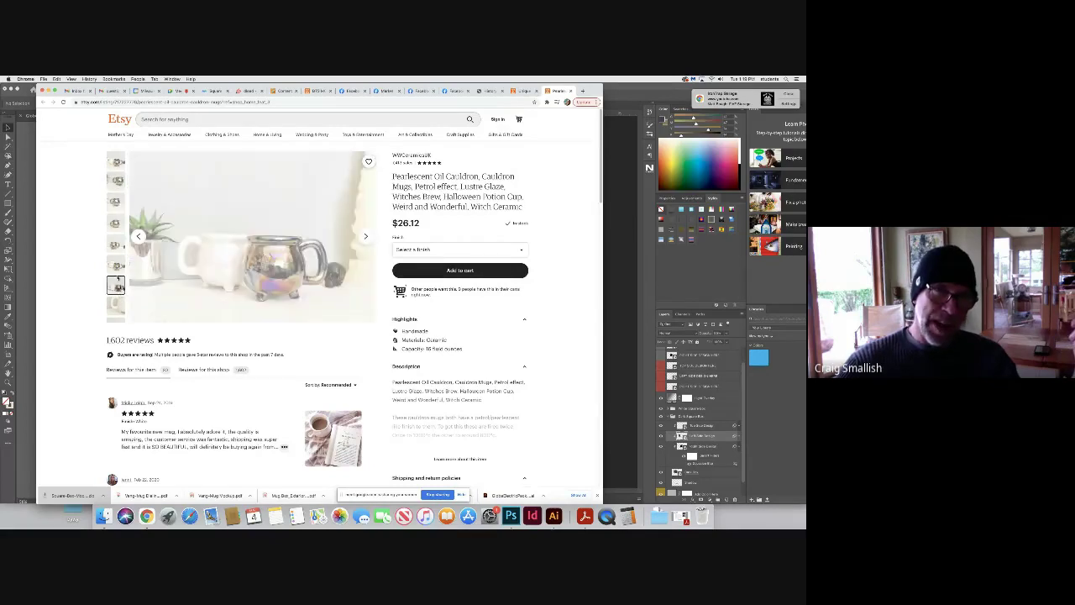
click(117, 265)
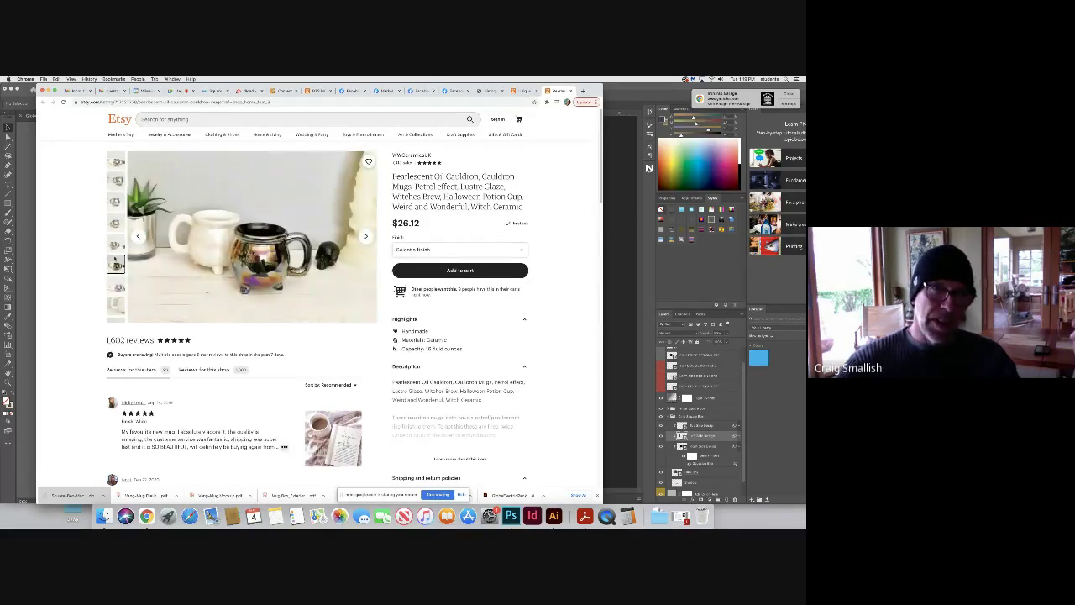
click(120, 244)
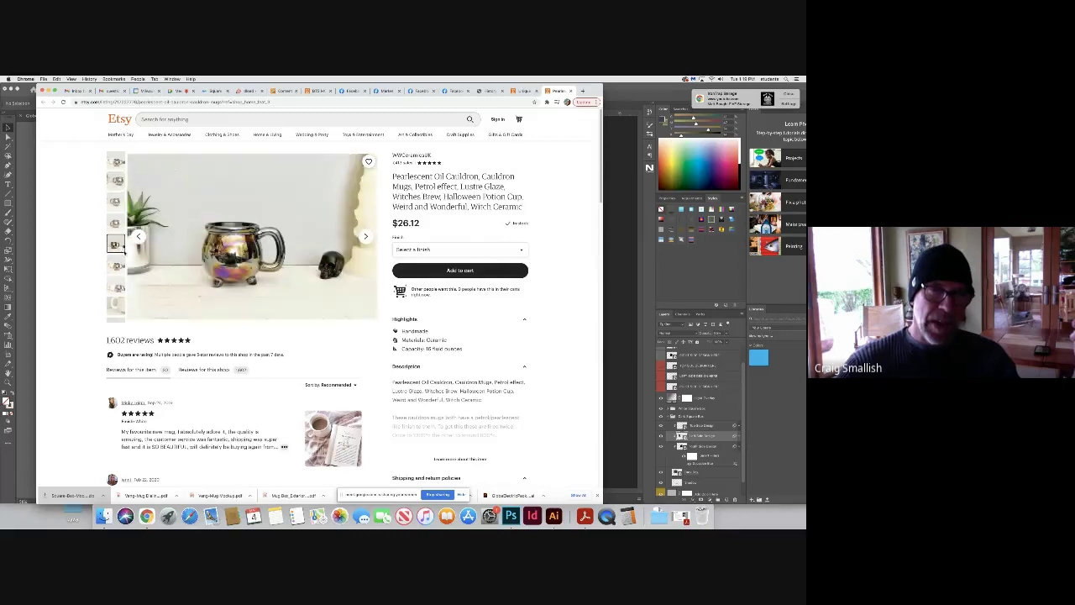
click(117, 223)
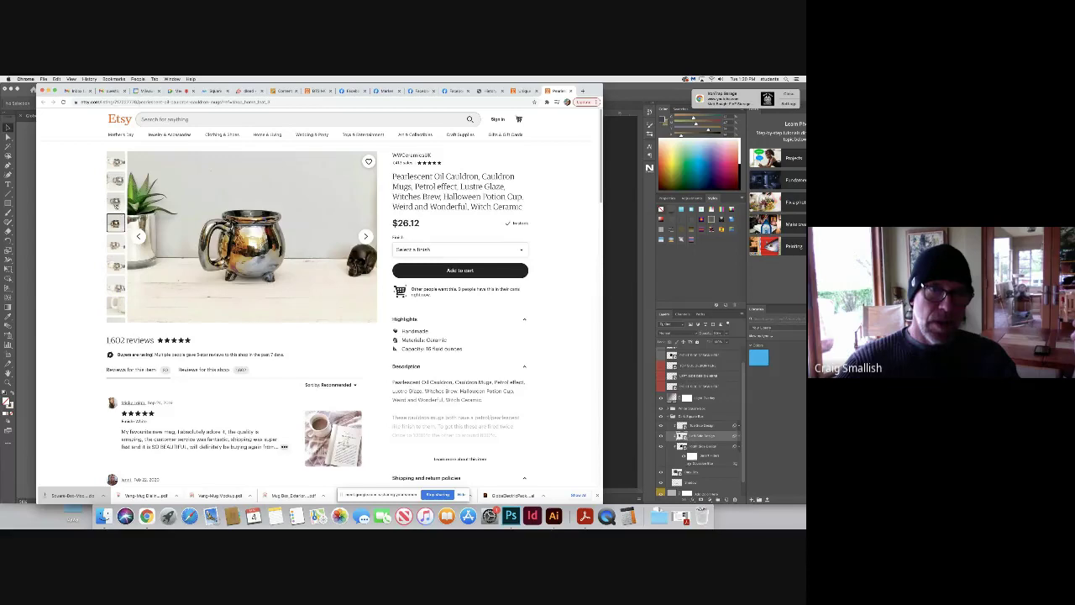
click(115, 201)
click(115, 224)
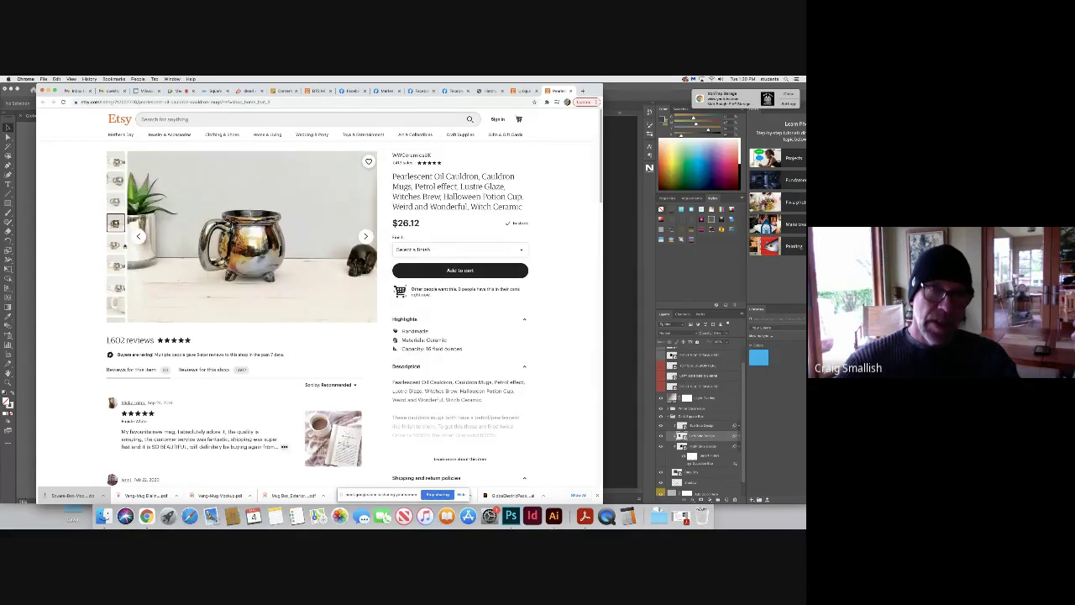
Display the listing's second photo of the cauldron mug and copy the image
click(115, 181)
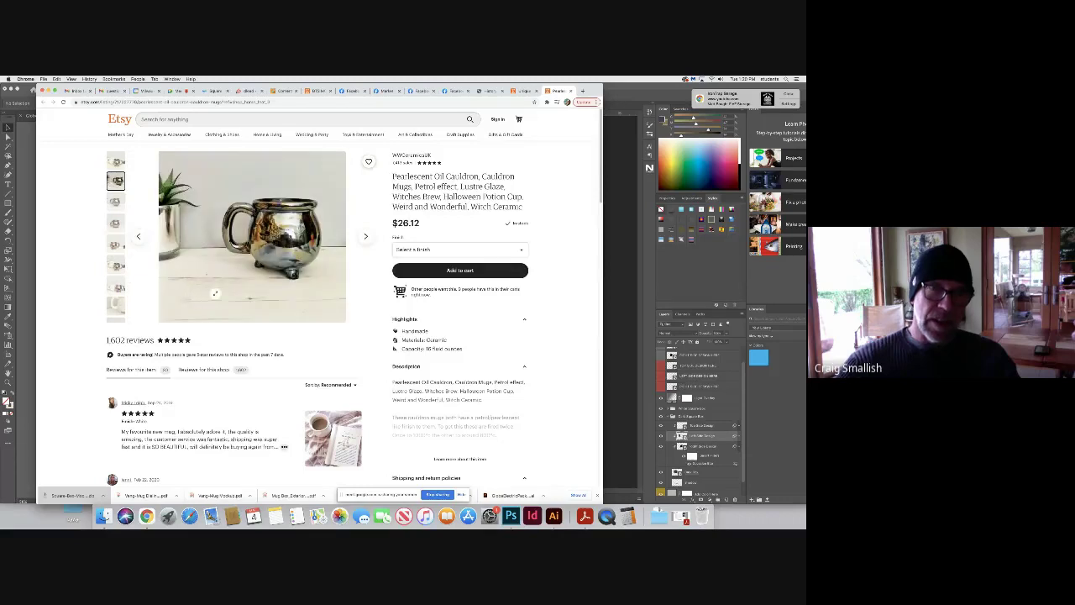
right_click(284, 250)
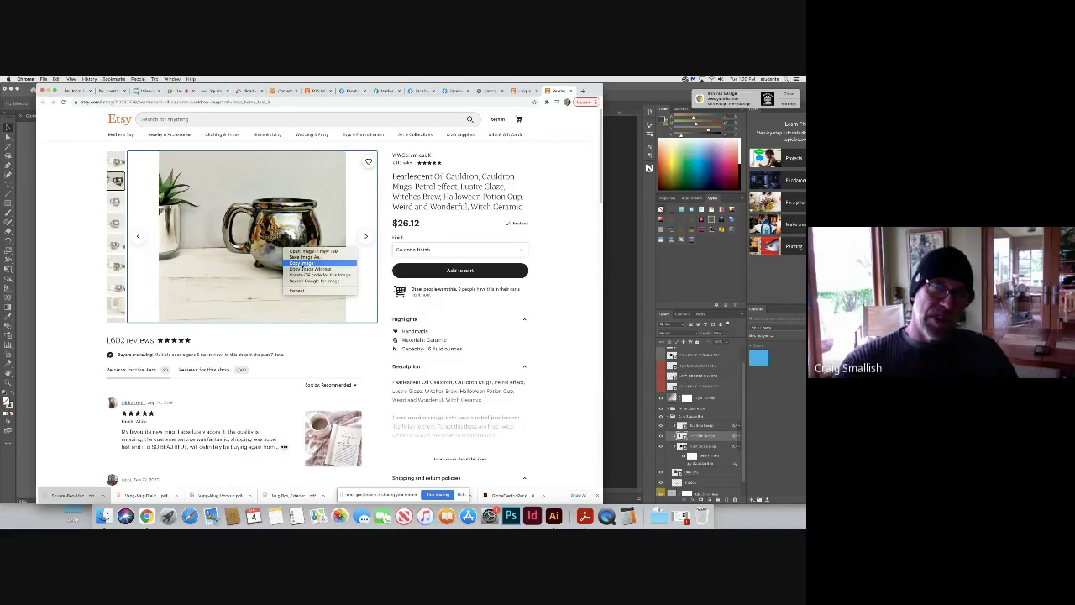
click(301, 263)
Switch back to Photoshop and collapse the smart filters of the dark box's Right Side Design layer
click(510, 516)
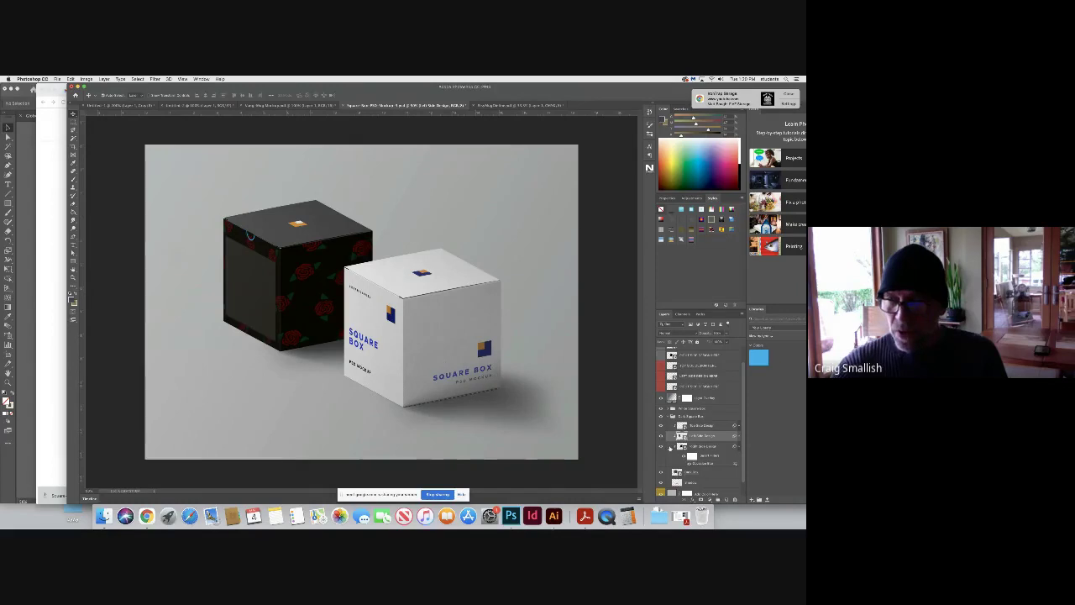
click(724, 447)
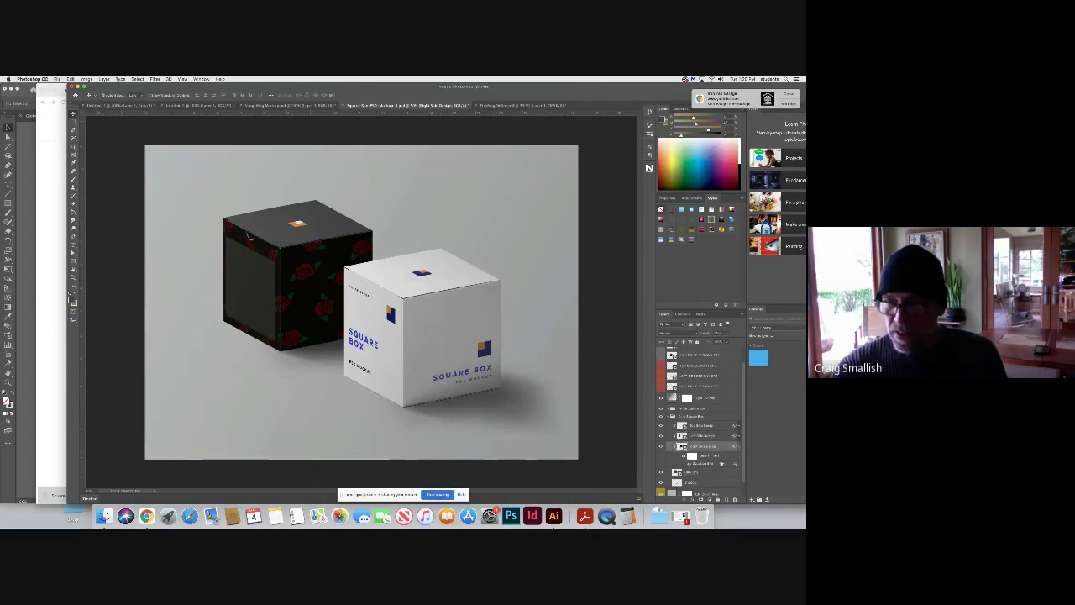
click(735, 447)
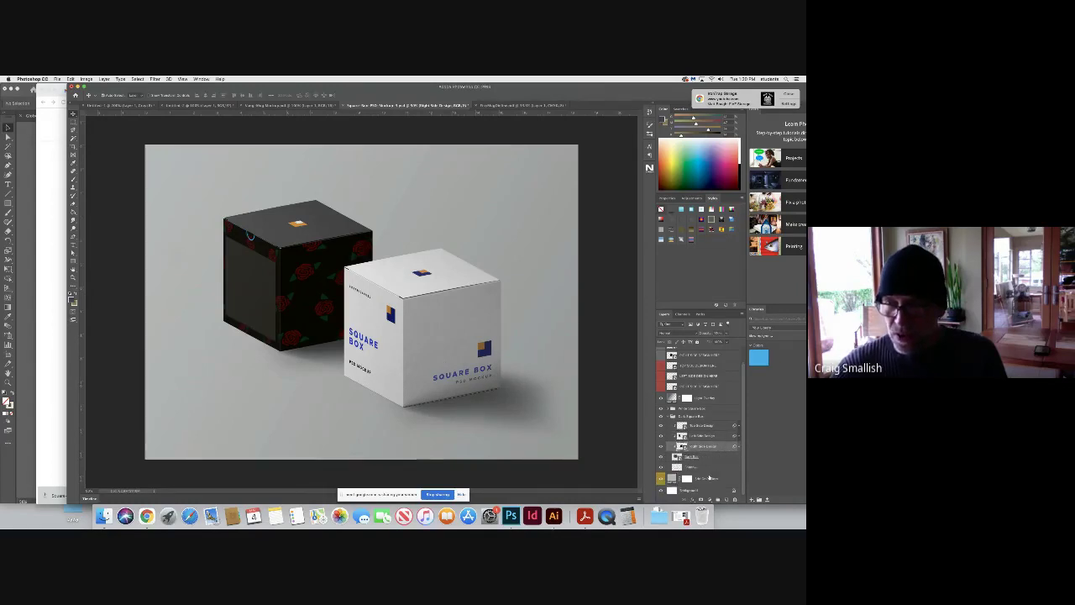
Add a new layer above the dark box's shadow layer, move it to the top of the stack, and paste the copied mug photo
click(706, 468)
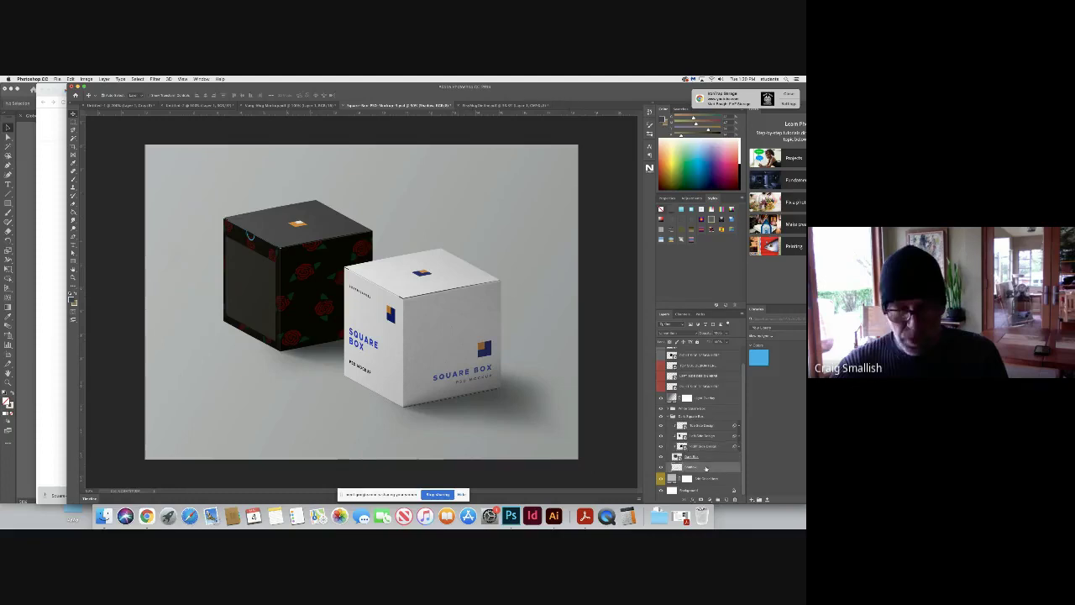
key(ctrl+shift+alt+n)
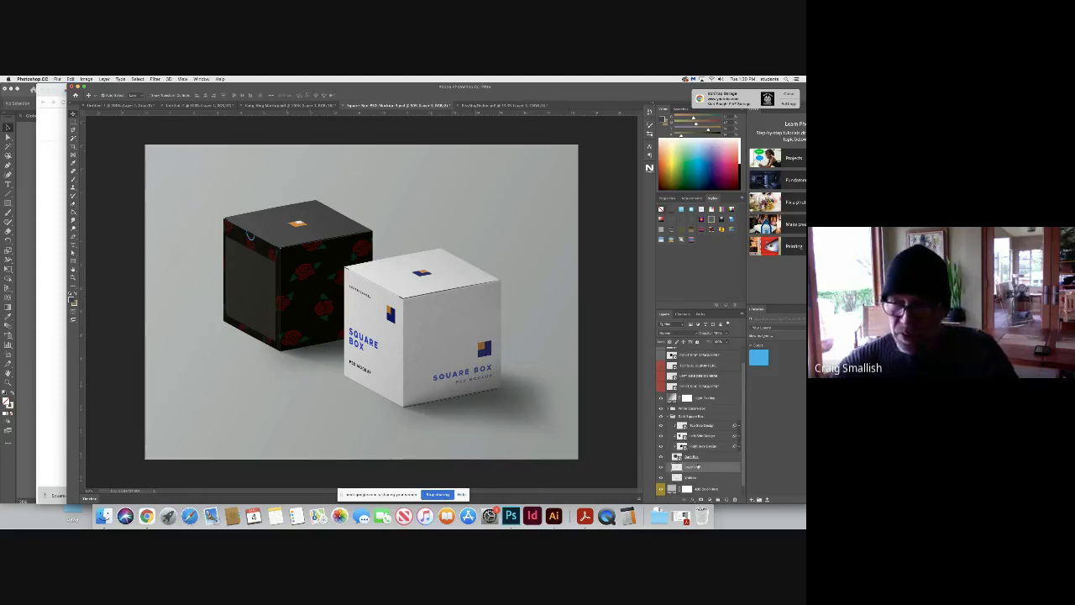
scroll(697, 403, up, 1)
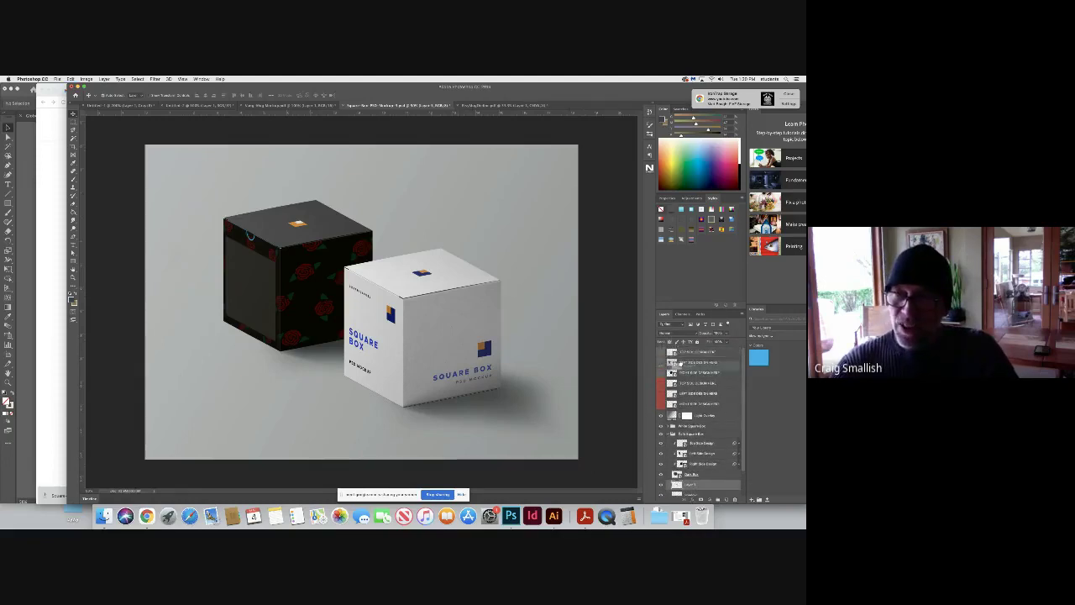
key(ctrl+v)
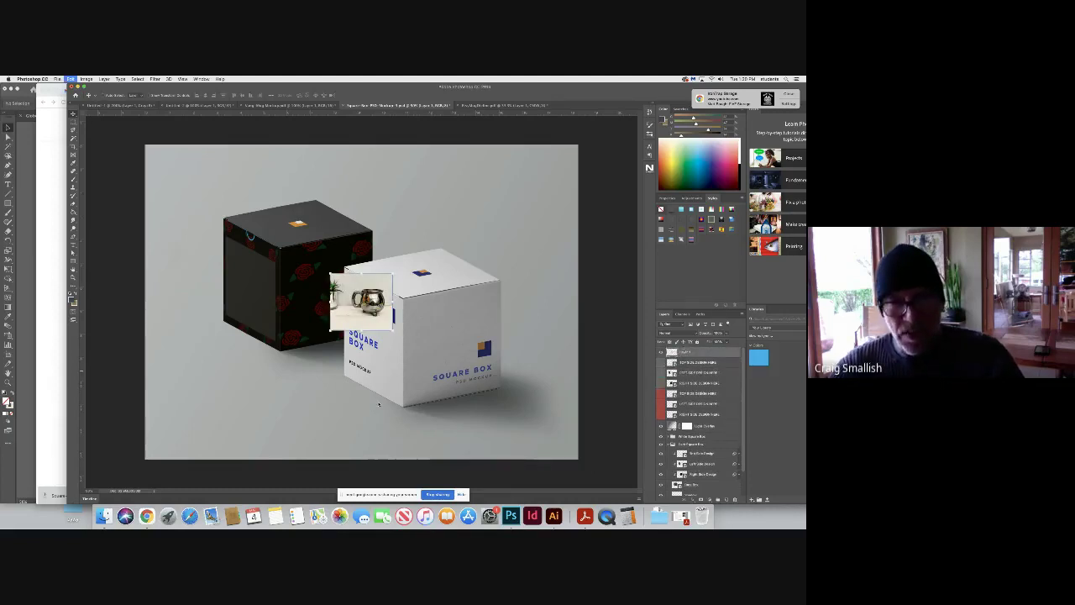
Enlarge the pasted mug photo with Free Transform and position it over the middle of the mockup, covering most of both boxes
key(ctrl+t)
drag(394, 331, 552, 476)
drag(478, 397, 417, 341)
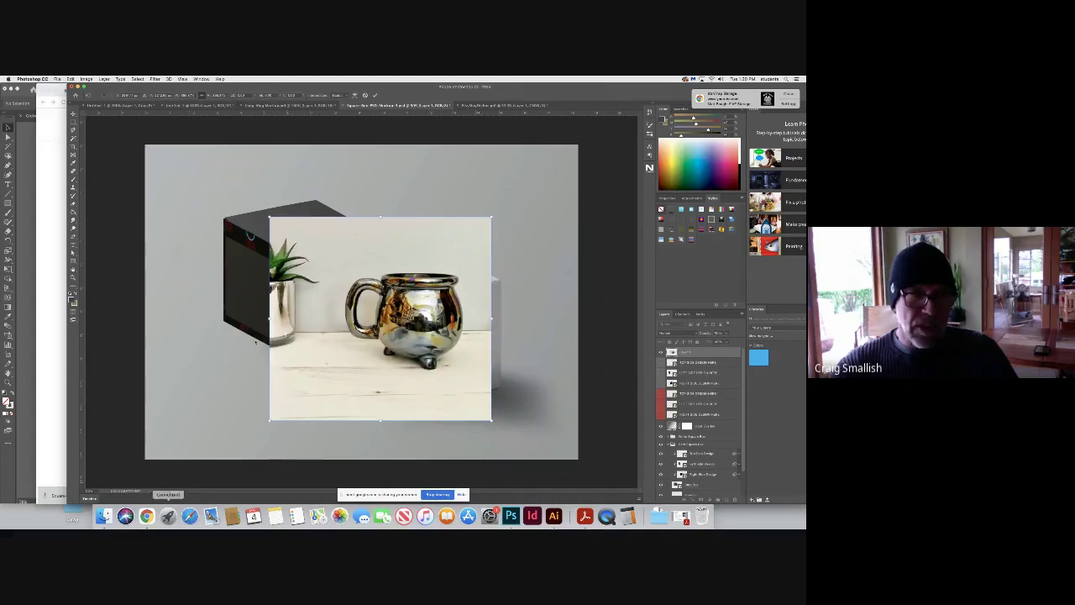
Switch to Chrome, display the Etsy listing's sixth photo with the white and pearlescent mugs, and copy the image
click(146, 516)
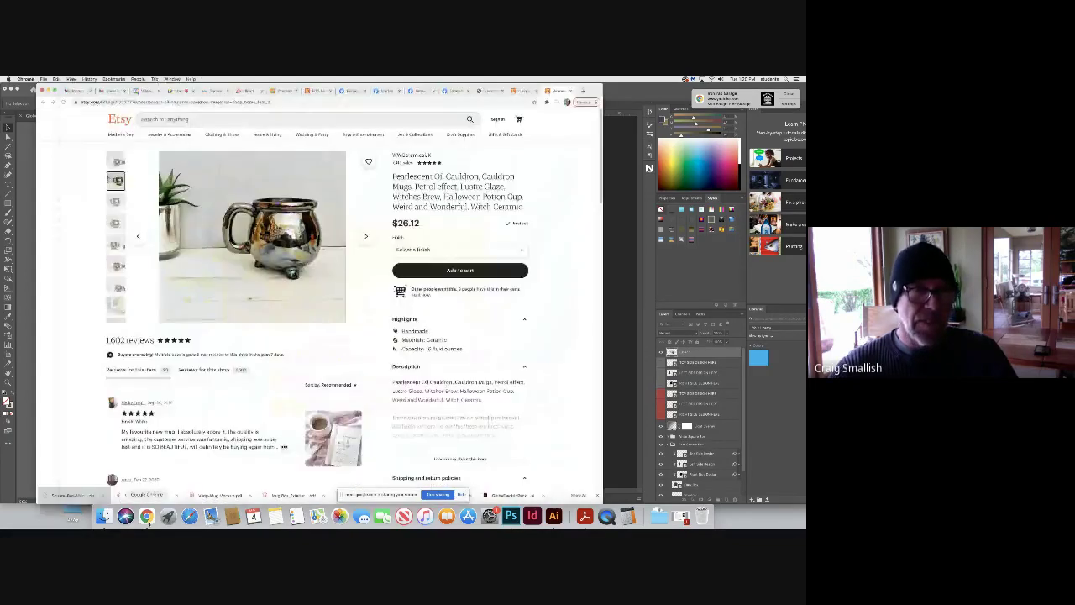
click(116, 266)
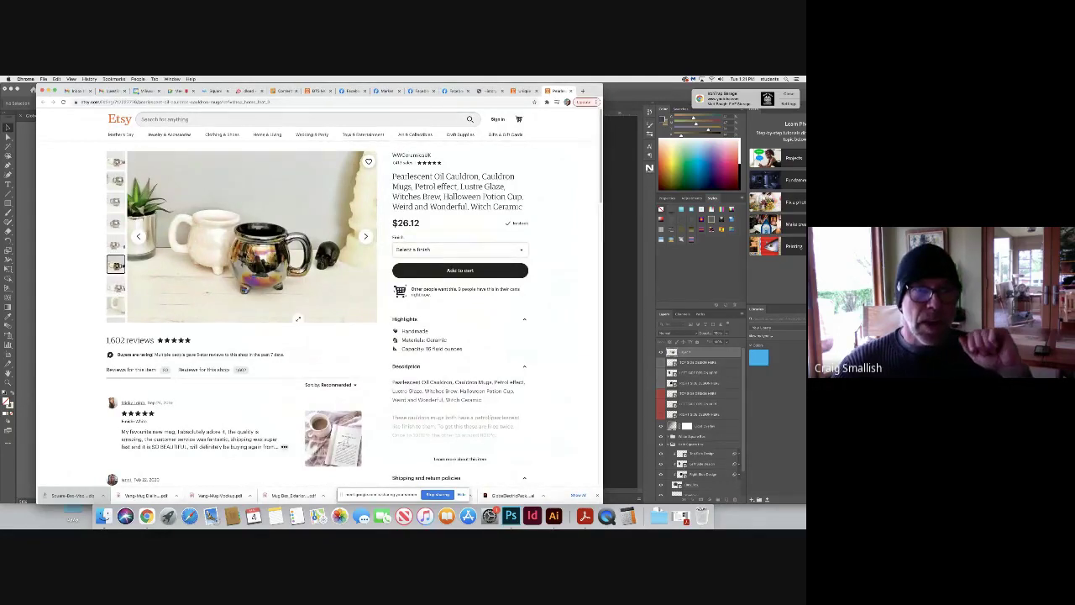
right_click(266, 250)
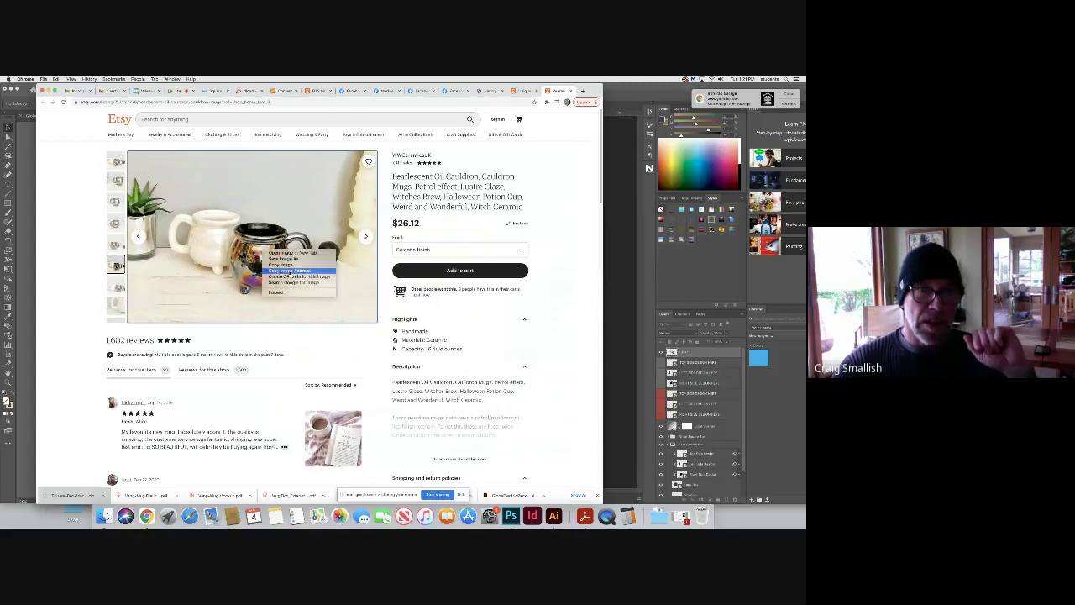
click(281, 265)
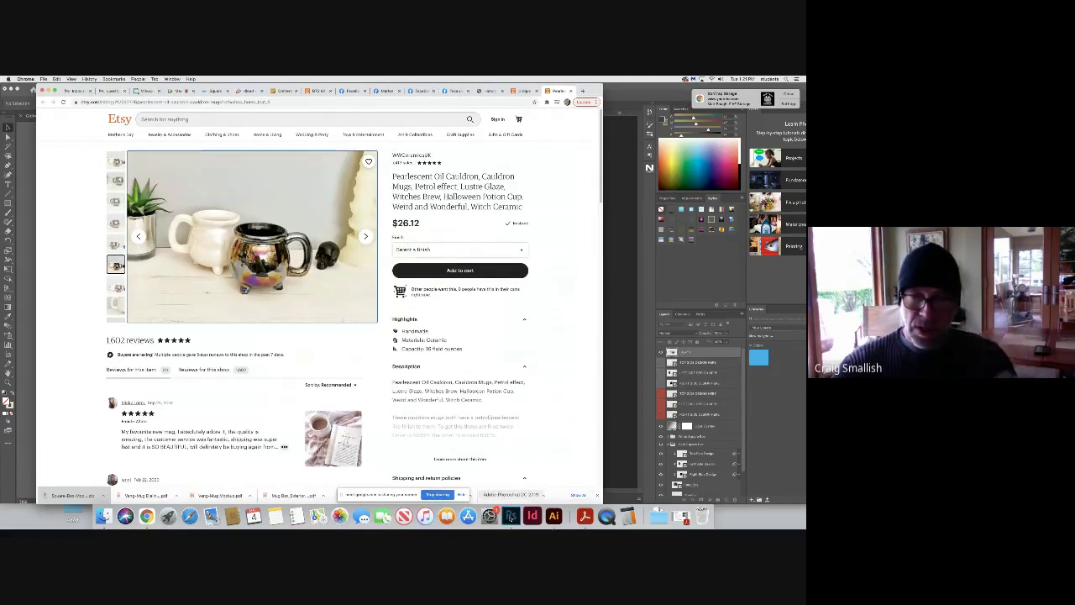
Switch back to Photoshop, commit the pending transform, and paste the two-mug photo as a new layer
click(510, 516)
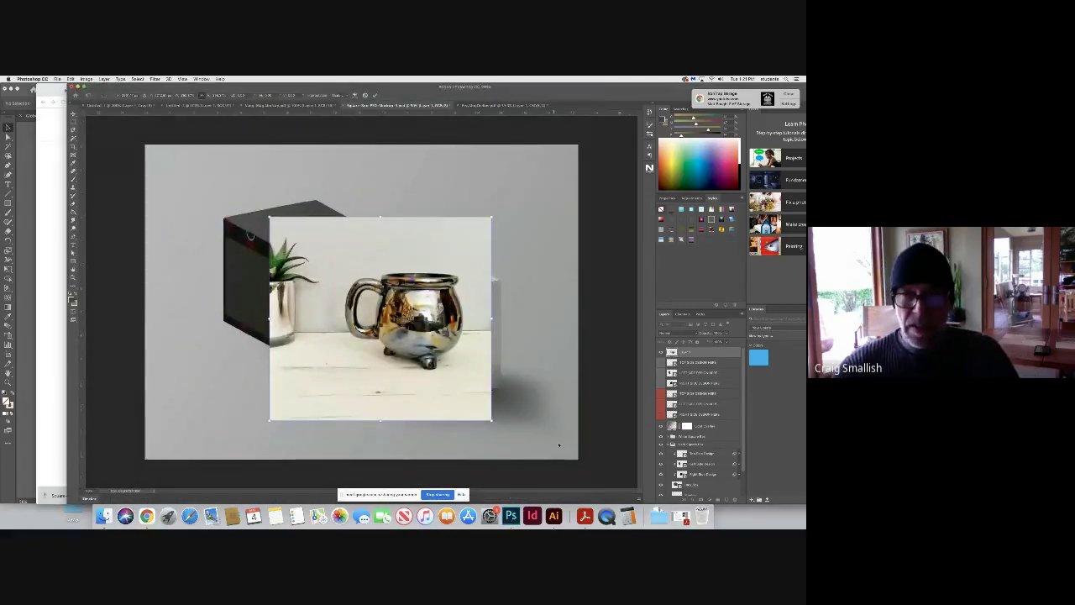
key(Return)
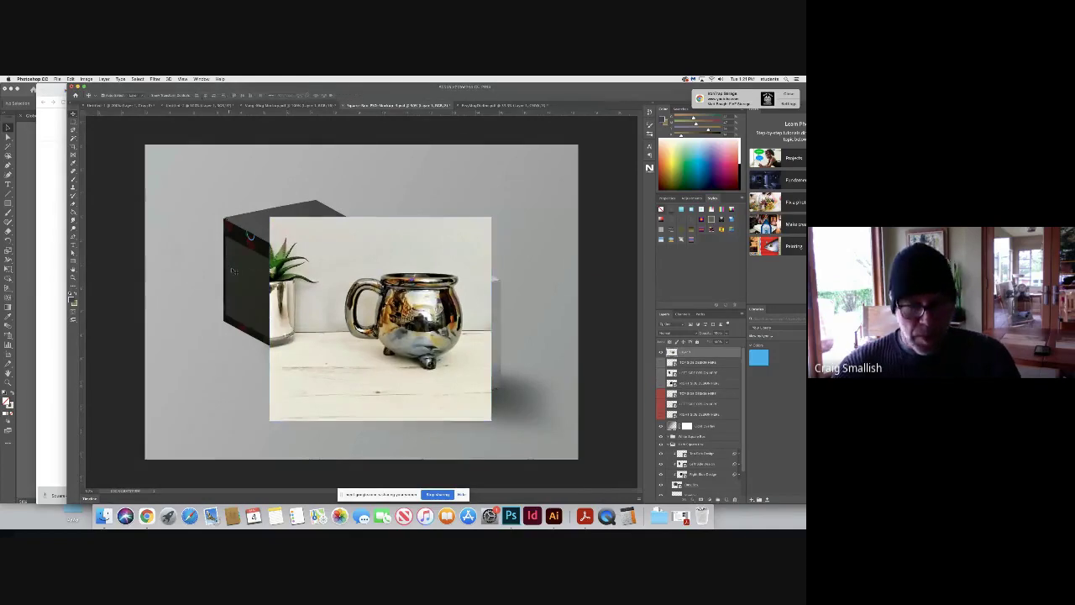
key(super+v)
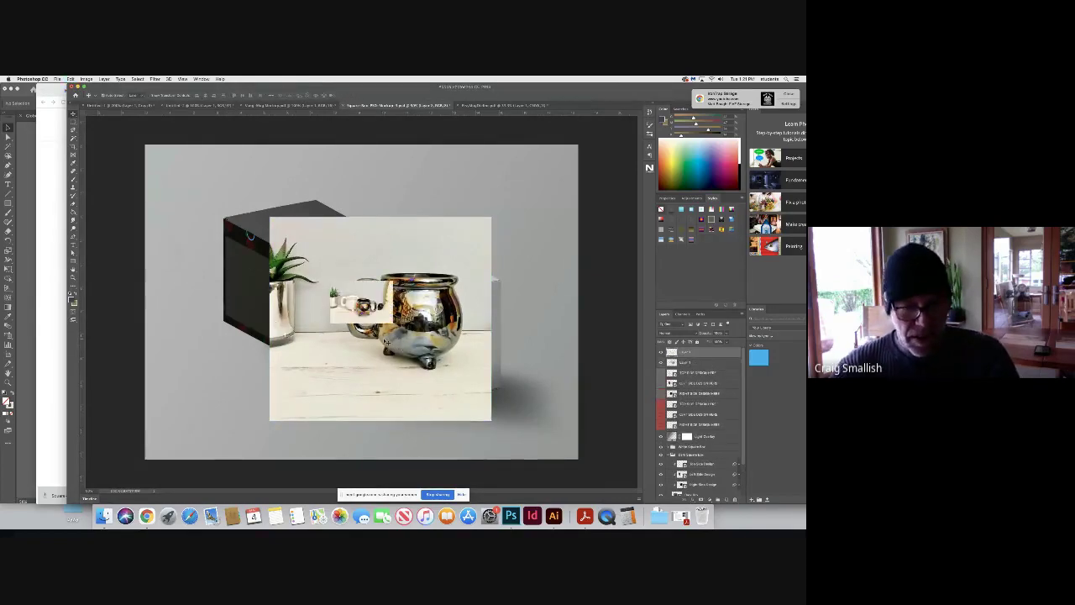
Enlarge the pasted two-mug photo to cover most of the first photo, nudge it upward, and apply the transform
key(super+t)
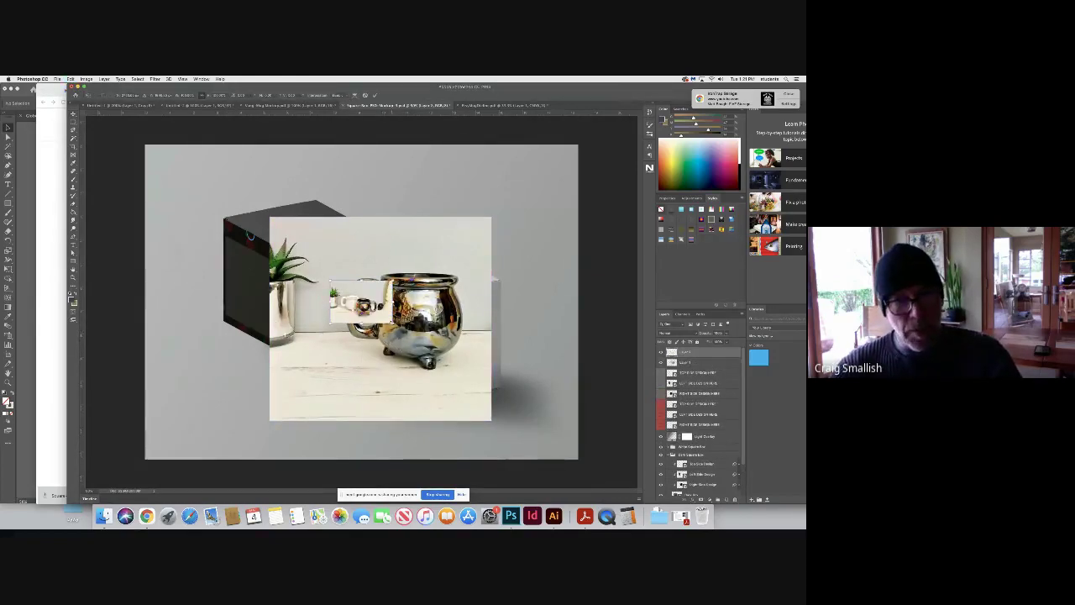
drag(391, 323, 517, 409)
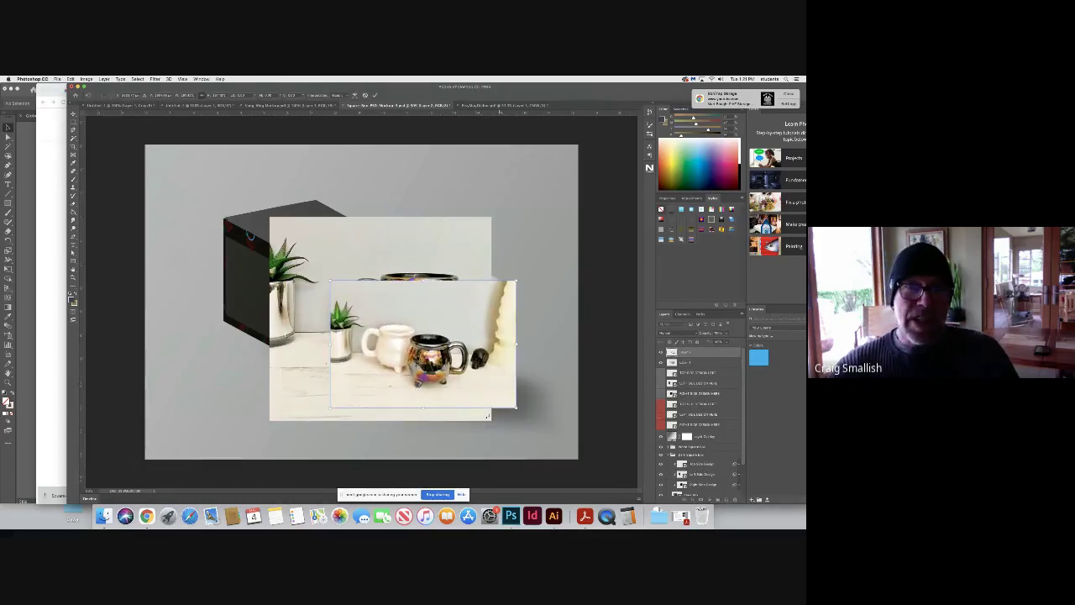
drag(330, 281, 222, 174)
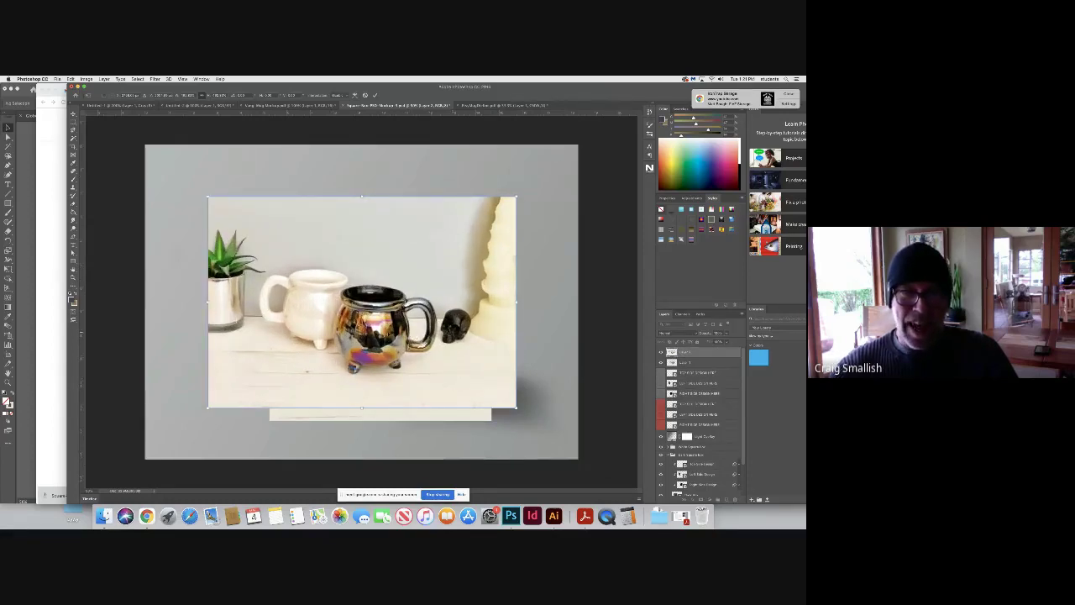
key(shift+Up)
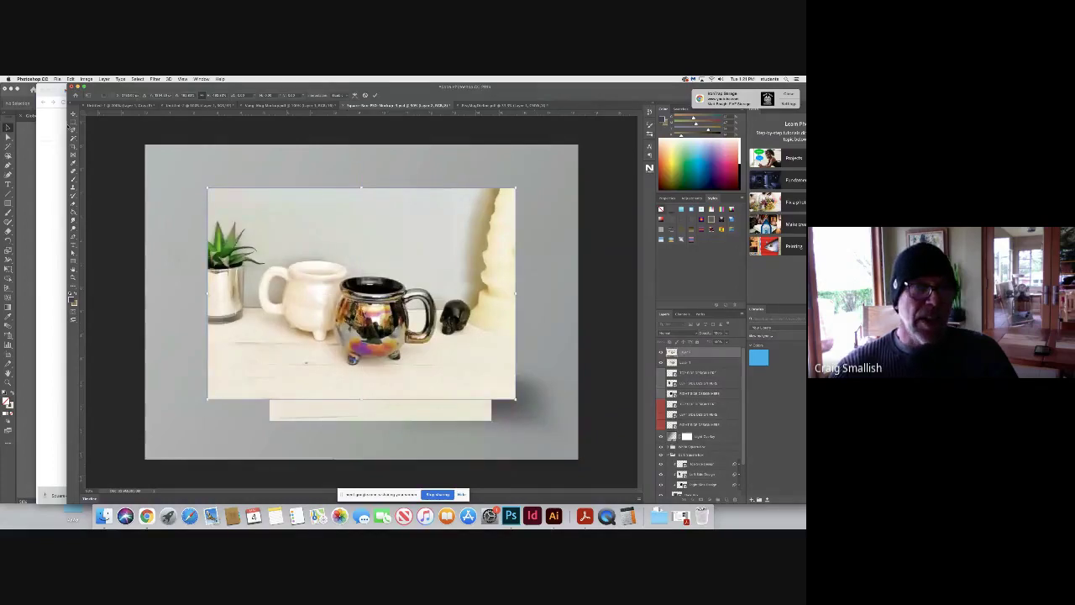
key(Return)
Crop the two-mug photo to the pearlescent mug by selecting a rectangle around it, inverting the selection, and deleting the surroundings
drag(320, 260, 443, 372)
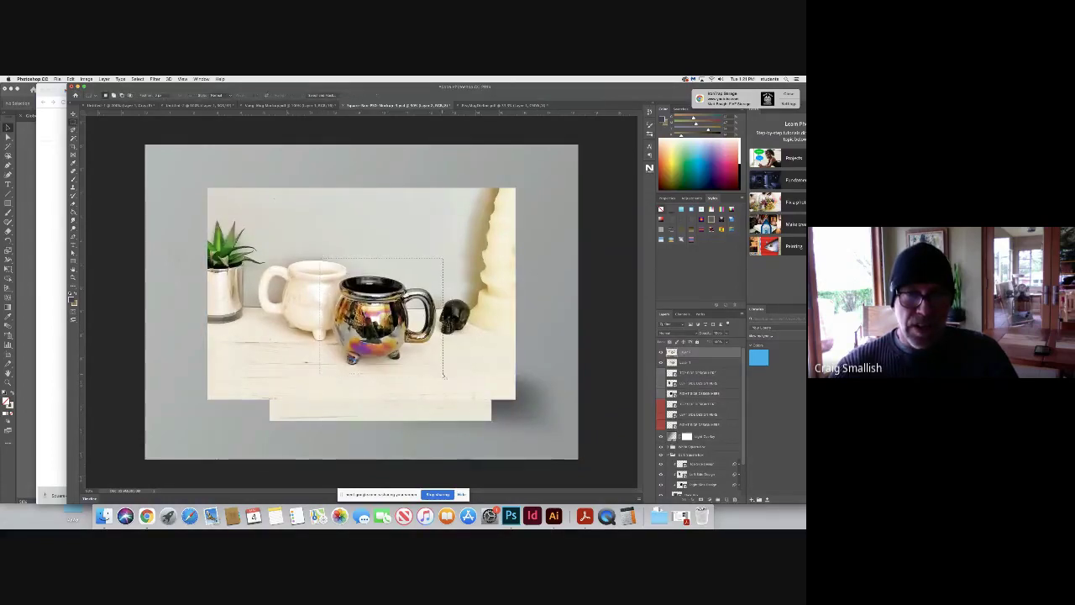
click(138, 79)
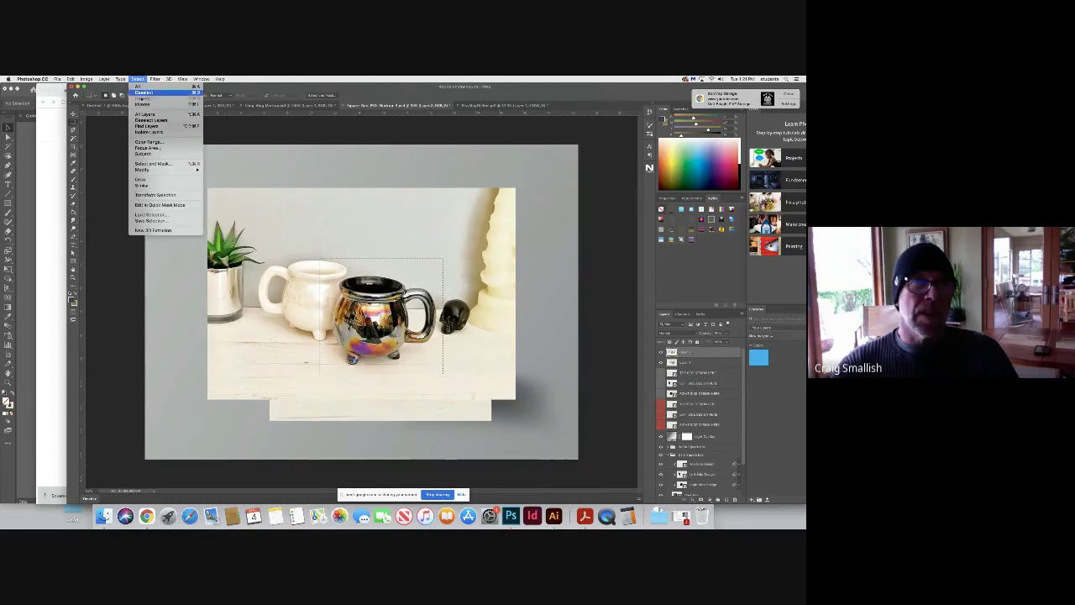
click(142, 104)
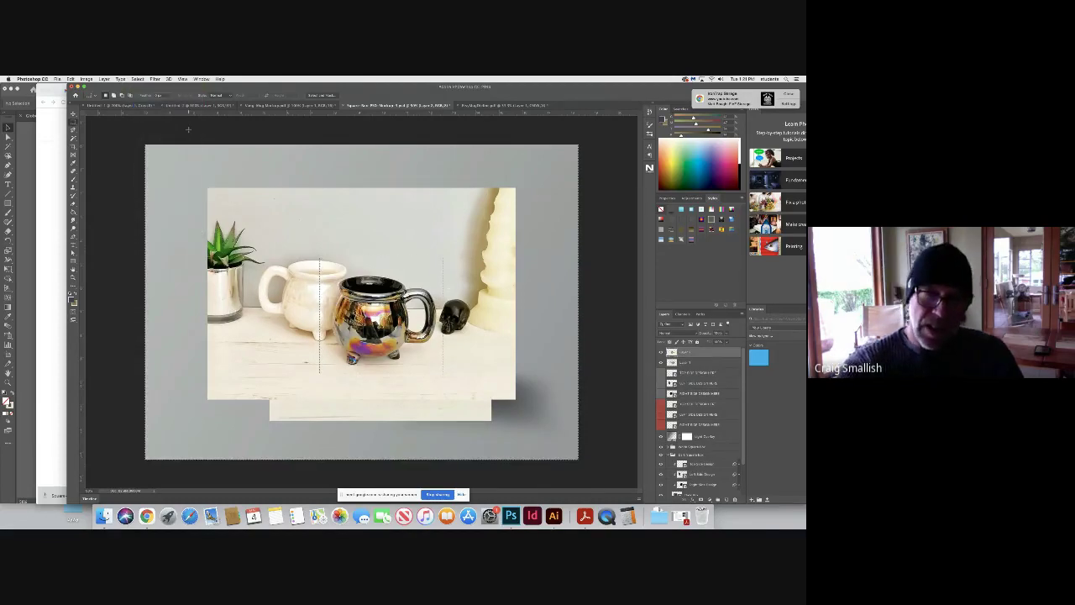
key(Delete)
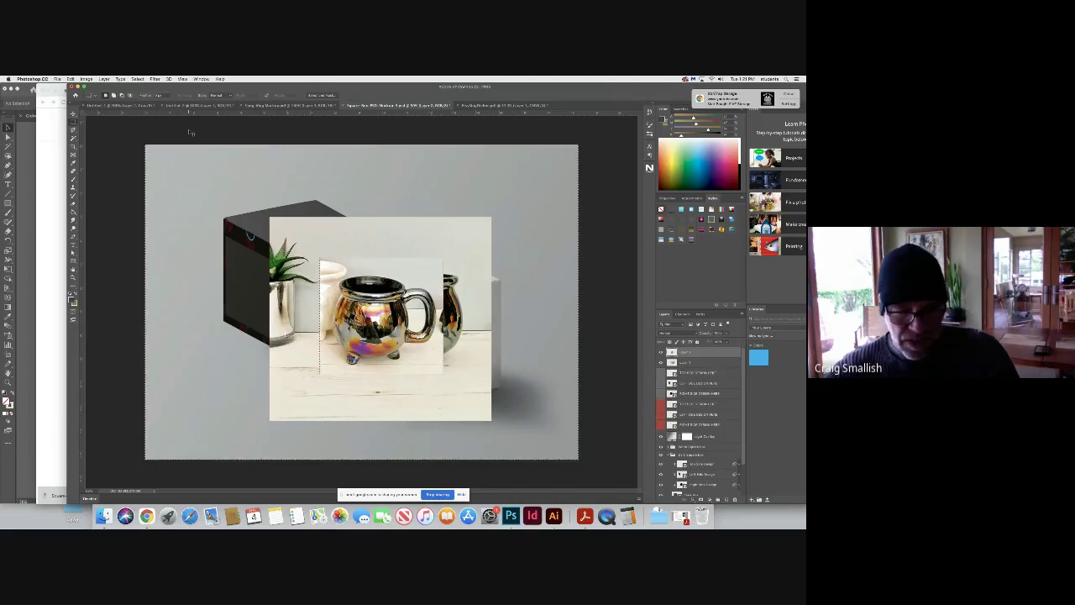
Separate the two mug pictures, moving the cropped pearlescent mug to the canvas's lower left and the larger photo toward the right
key(v)
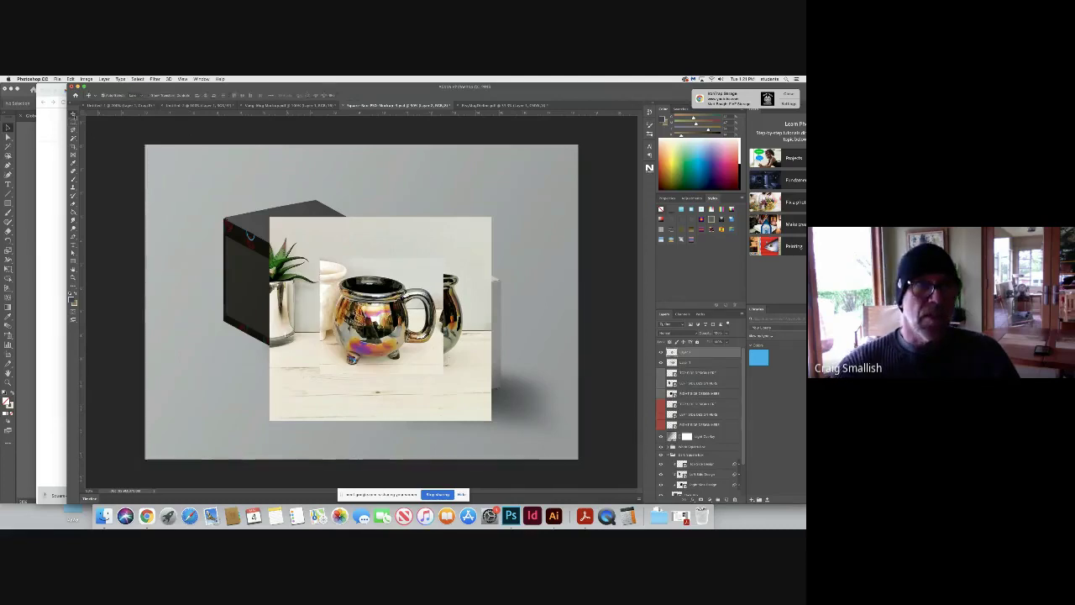
drag(382, 315, 220, 343)
drag(378, 335, 423, 331)
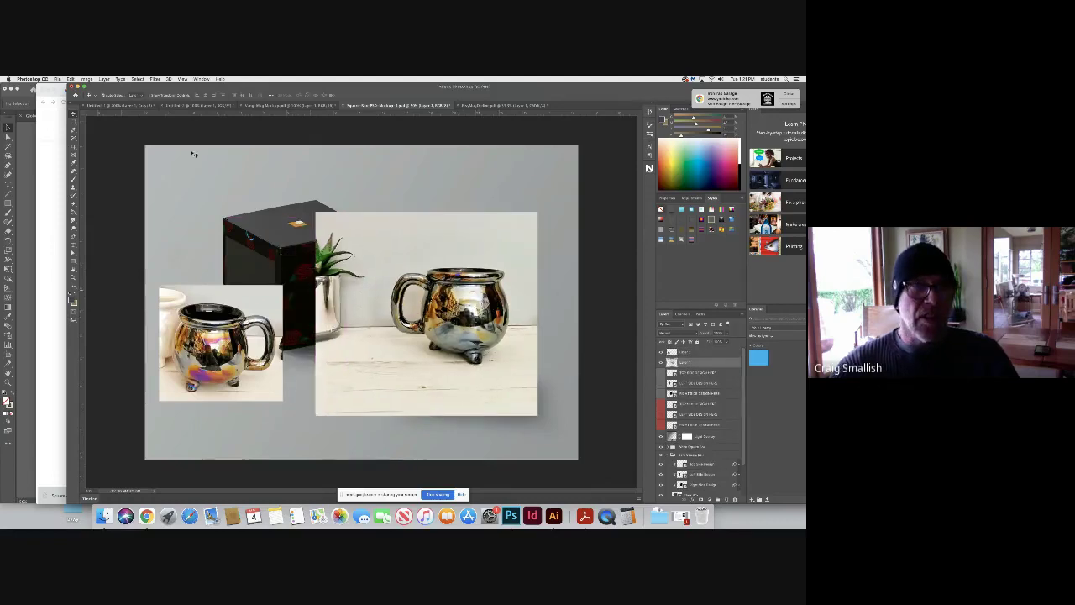
Crop the larger photo to its mug by selecting a rectangle around it, inverting the selection, and deleting the surroundings
key(m)
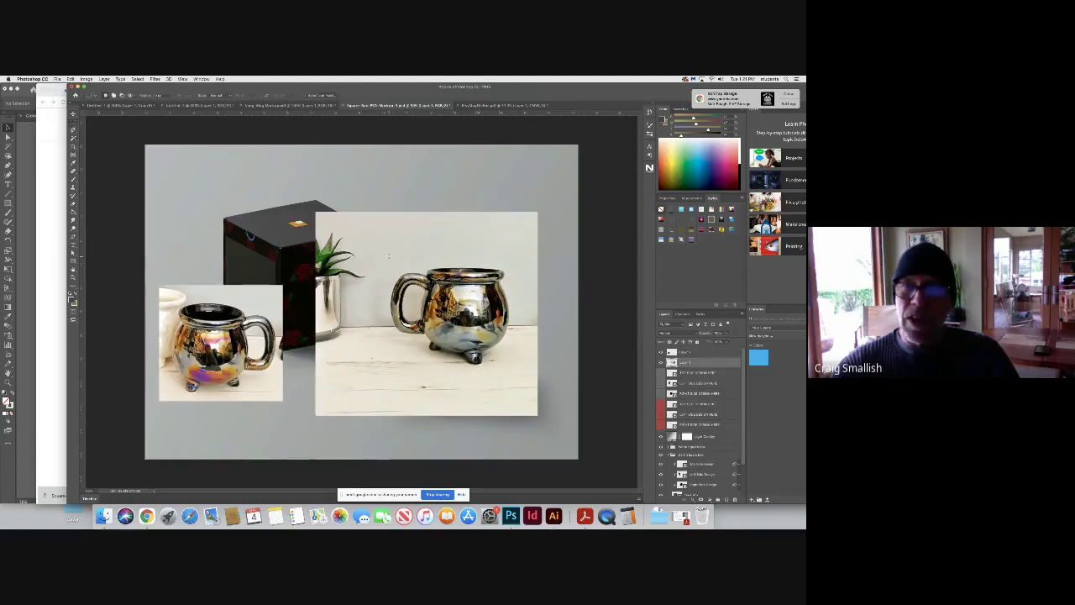
drag(388, 255, 517, 368)
click(137, 79)
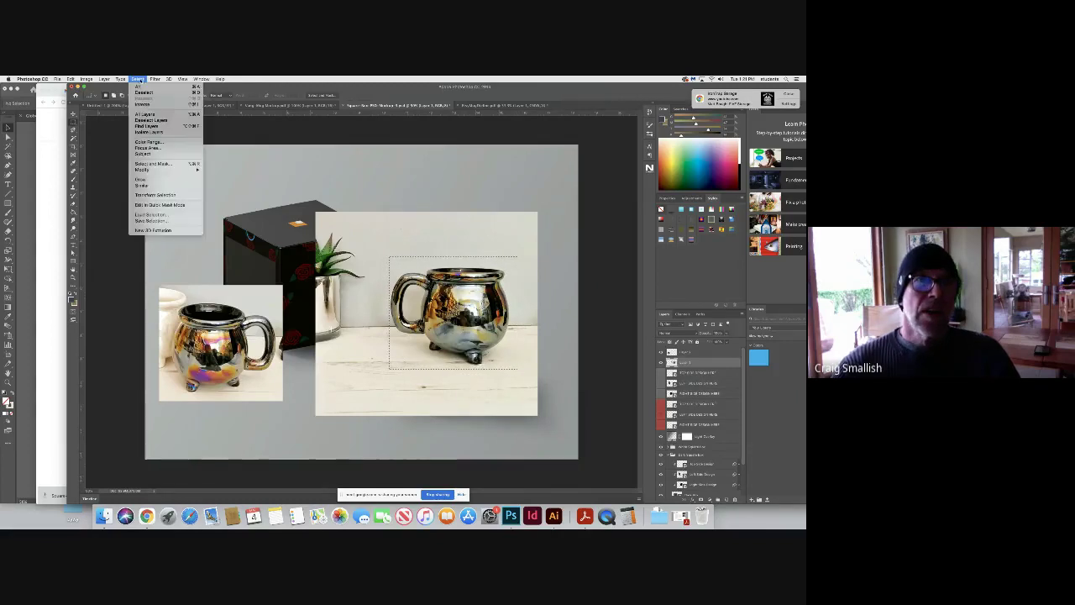
click(142, 104)
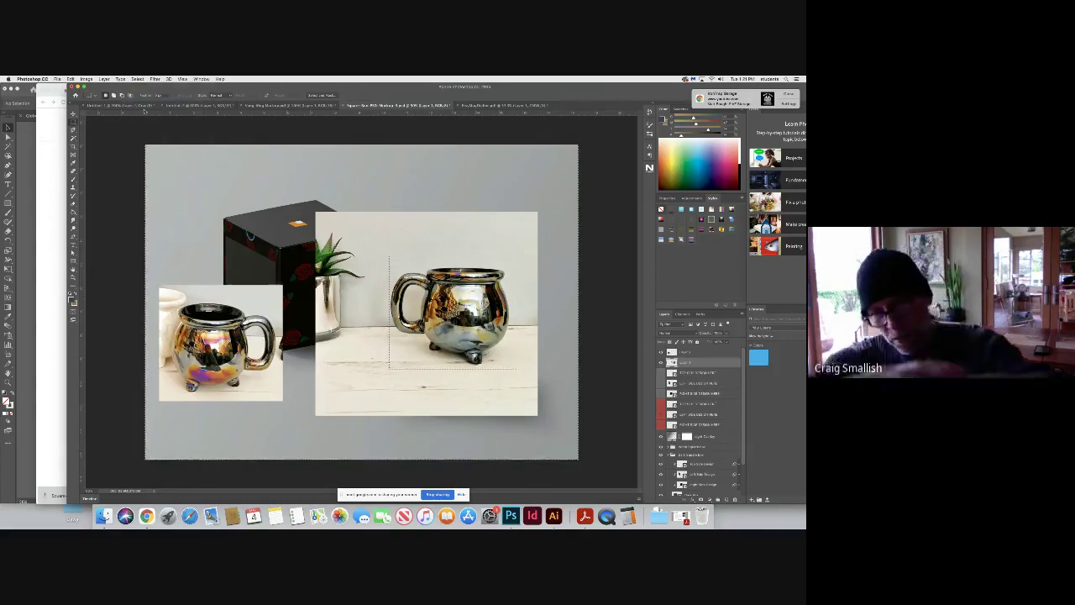
key(Delete)
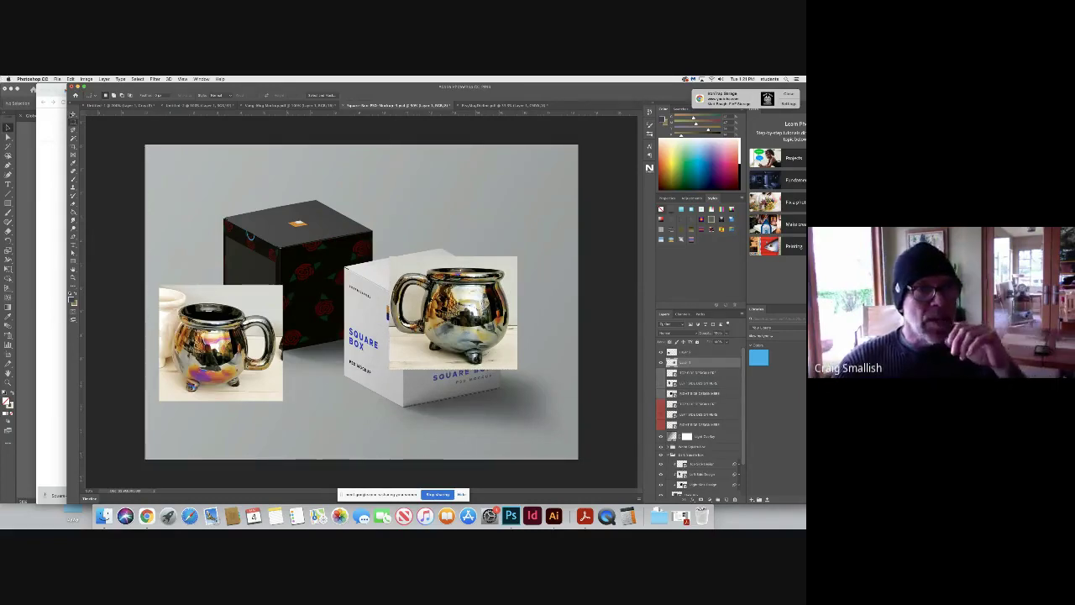
Move the first photo's cropped mug to the canvas's lower-right corner and back over the white box, and delete its layer
key(v)
drag(484, 369, 545, 456)
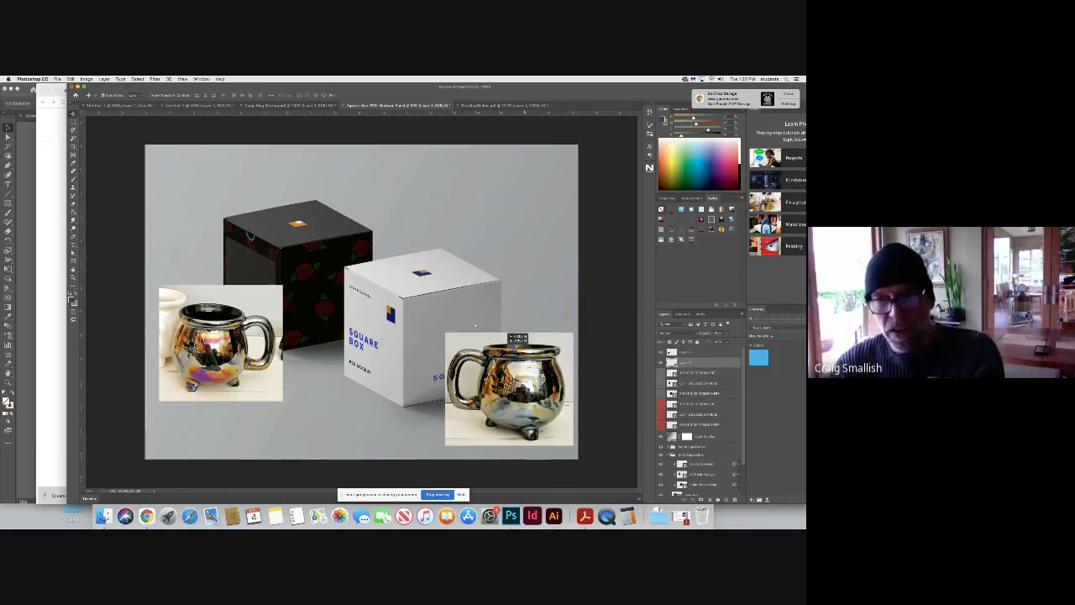
drag(514, 401, 448, 317)
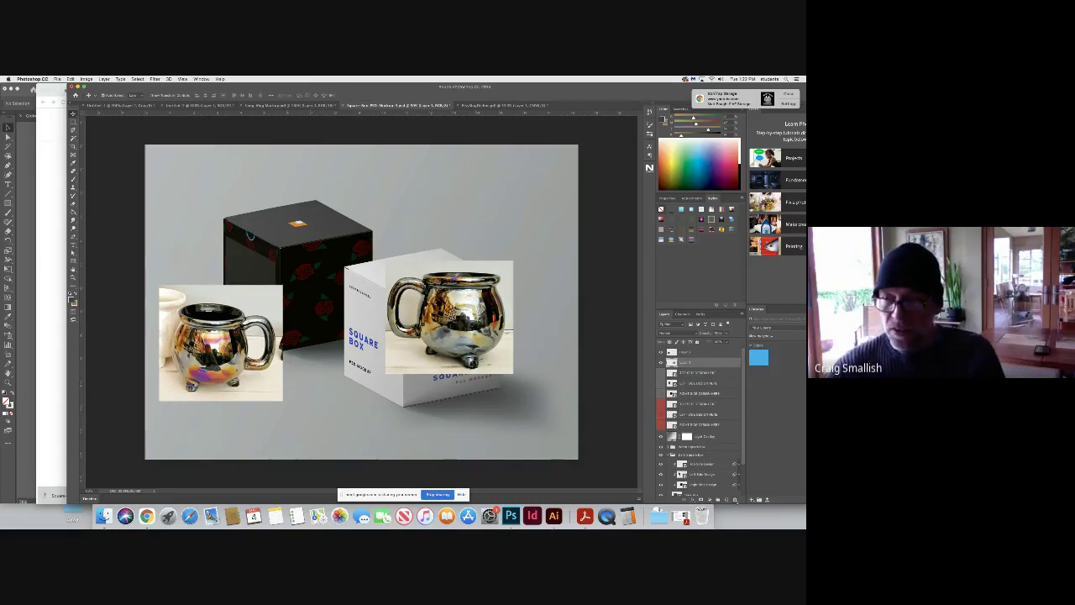
click(735, 499)
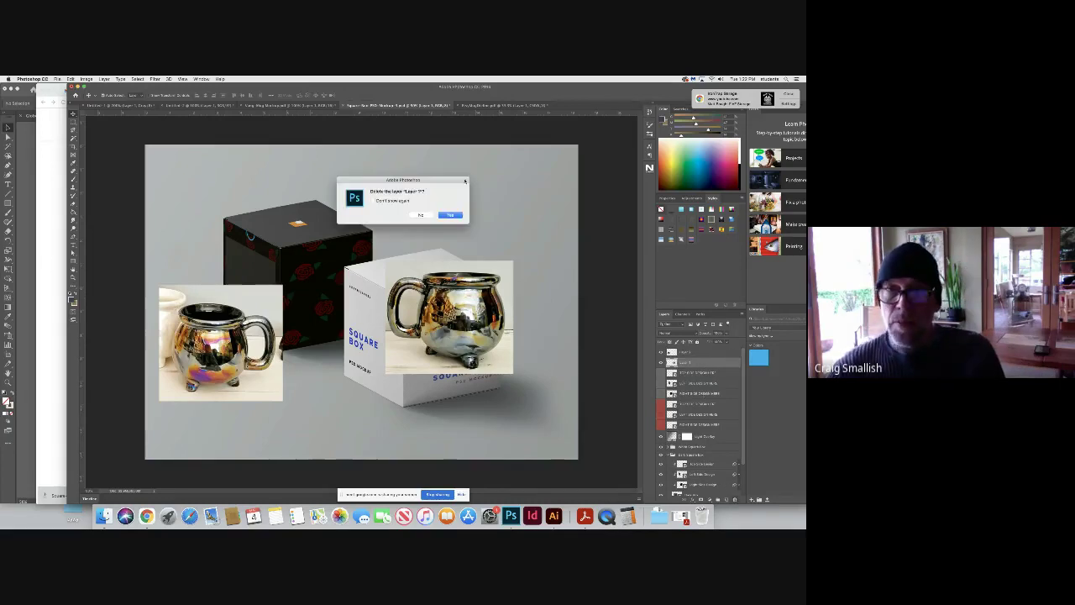
click(450, 216)
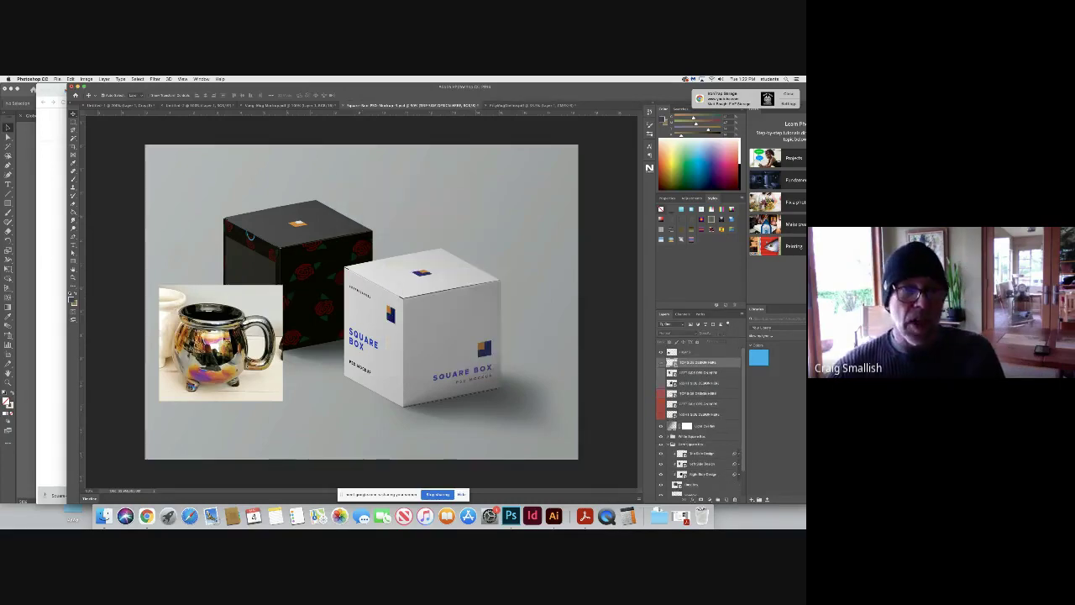
Move the remaining pearlescent mug picture between the two boxes, enlarge it so it overlaps both, and apply the transform
drag(305, 319, 425, 302)
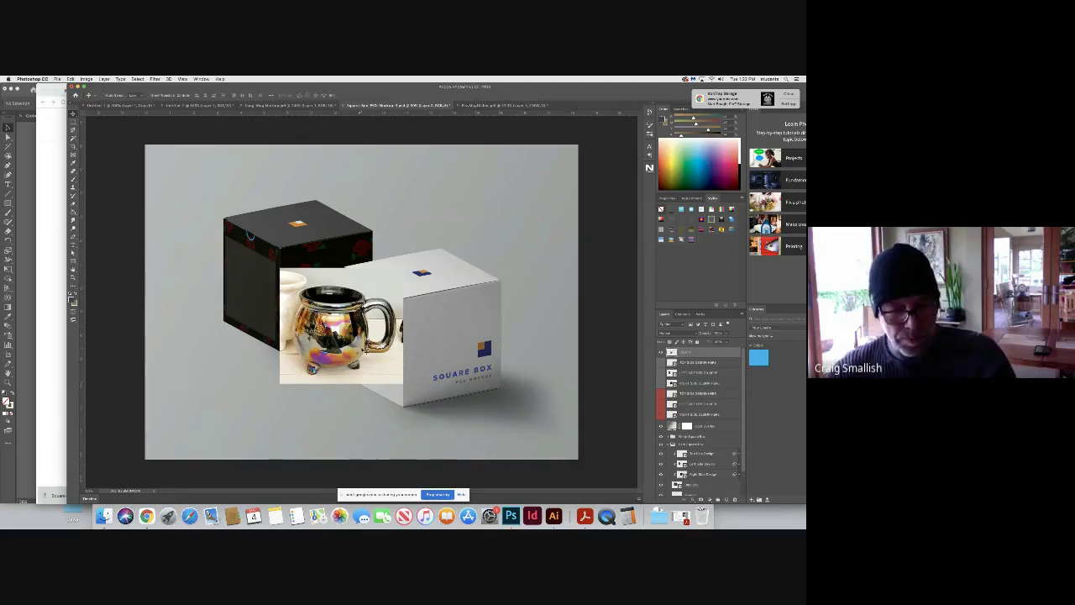
key(super+t)
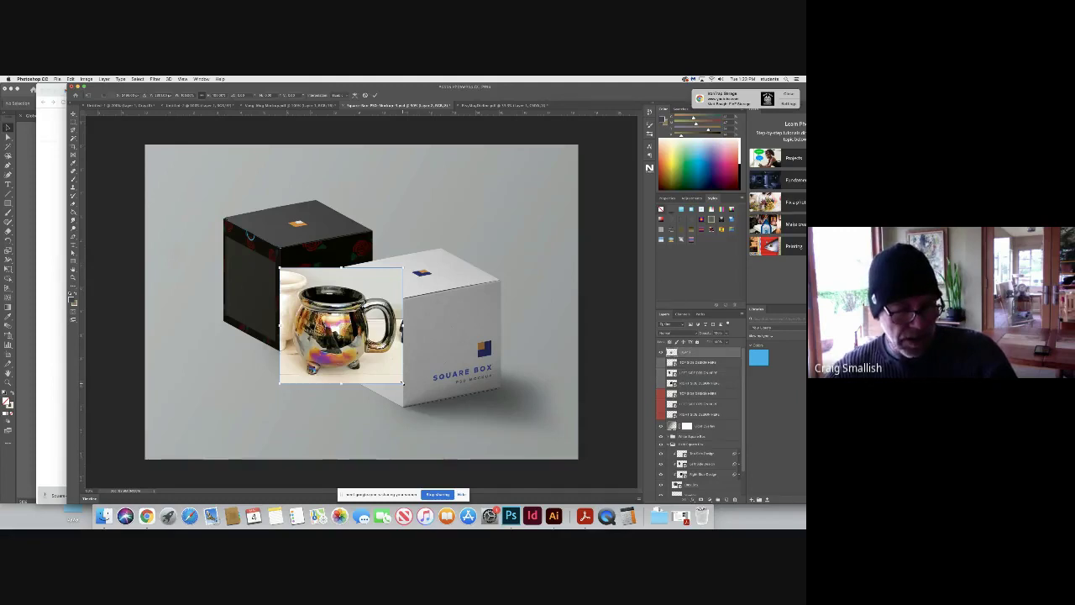
drag(401, 383, 440, 413)
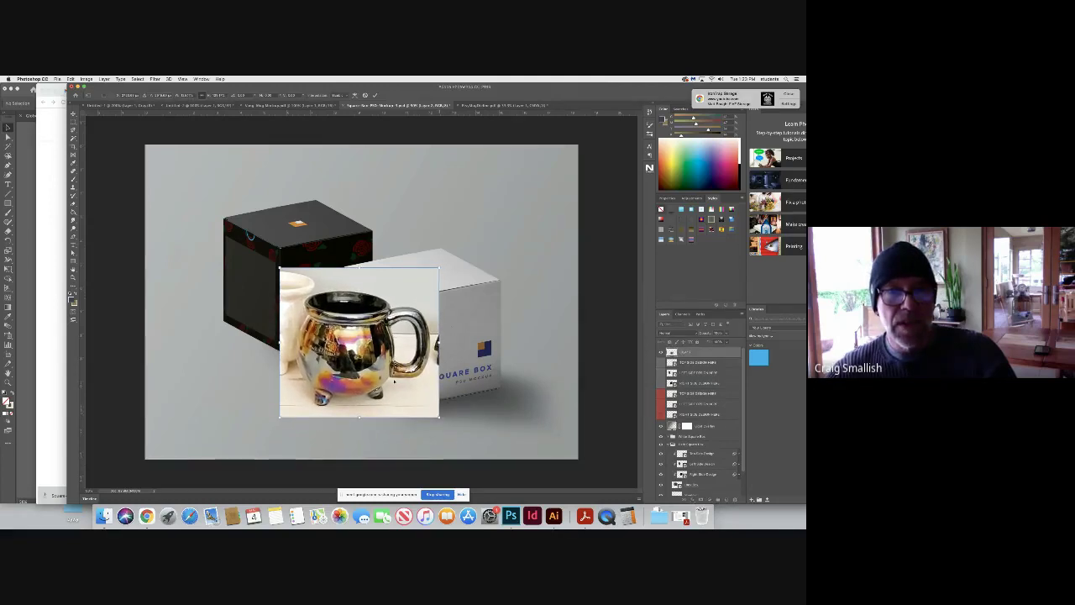
drag(364, 357, 373, 345)
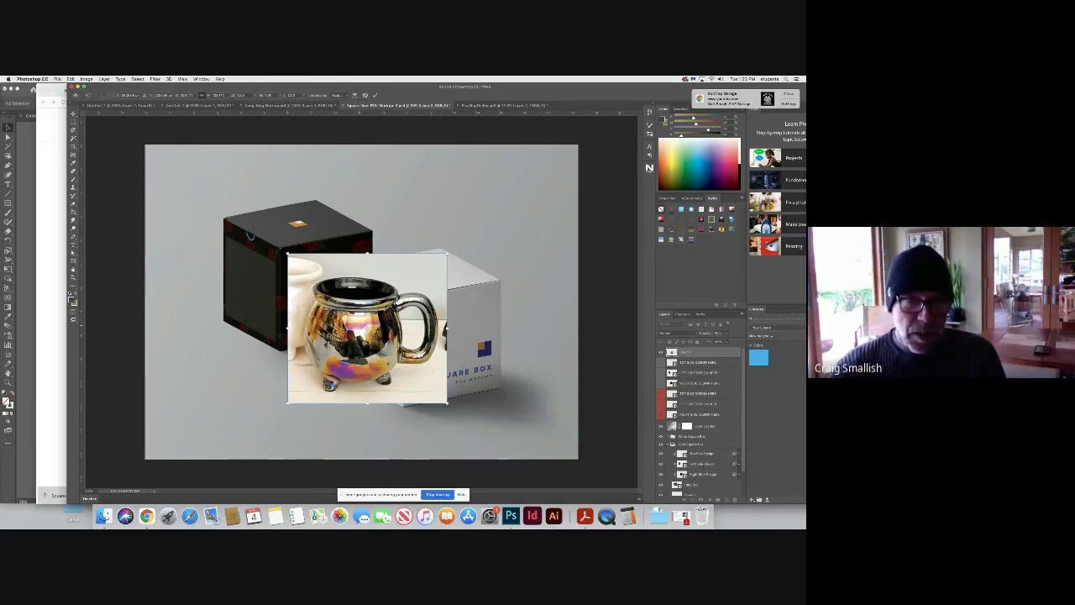
key(Return)
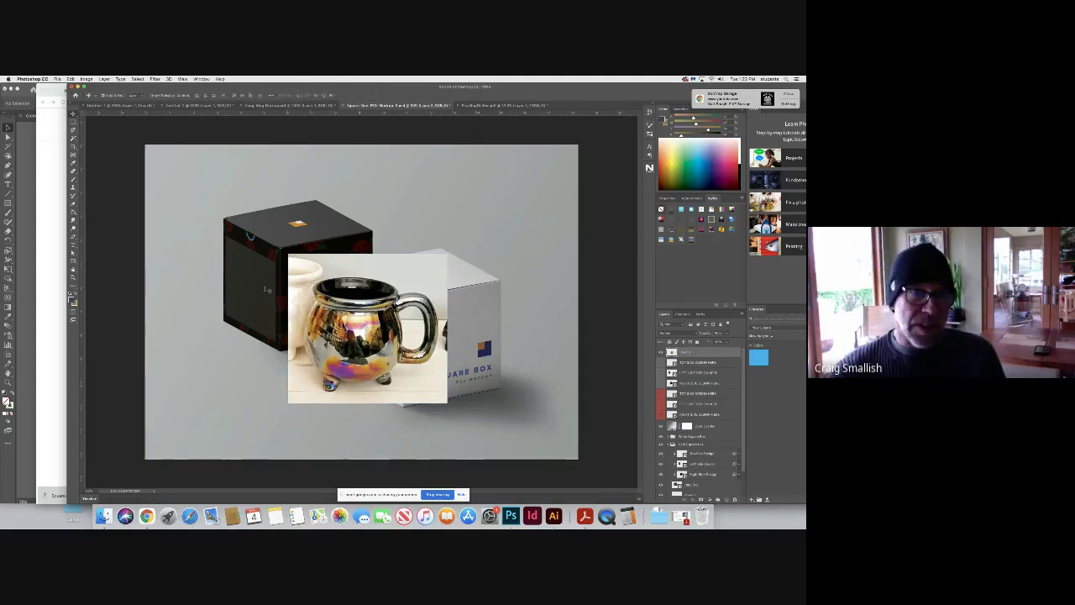
Trace the pearlescent mug's outer outline, including its feet, handle and rim, with a closed Pen tool path
click(73, 278)
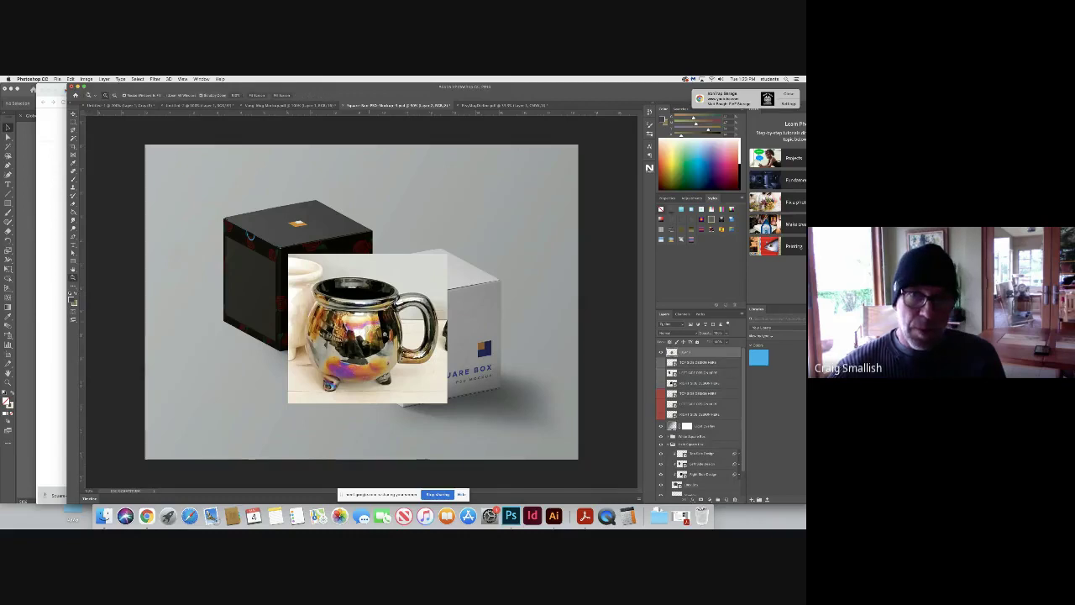
click(257, 95)
drag(370, 326, 416, 365)
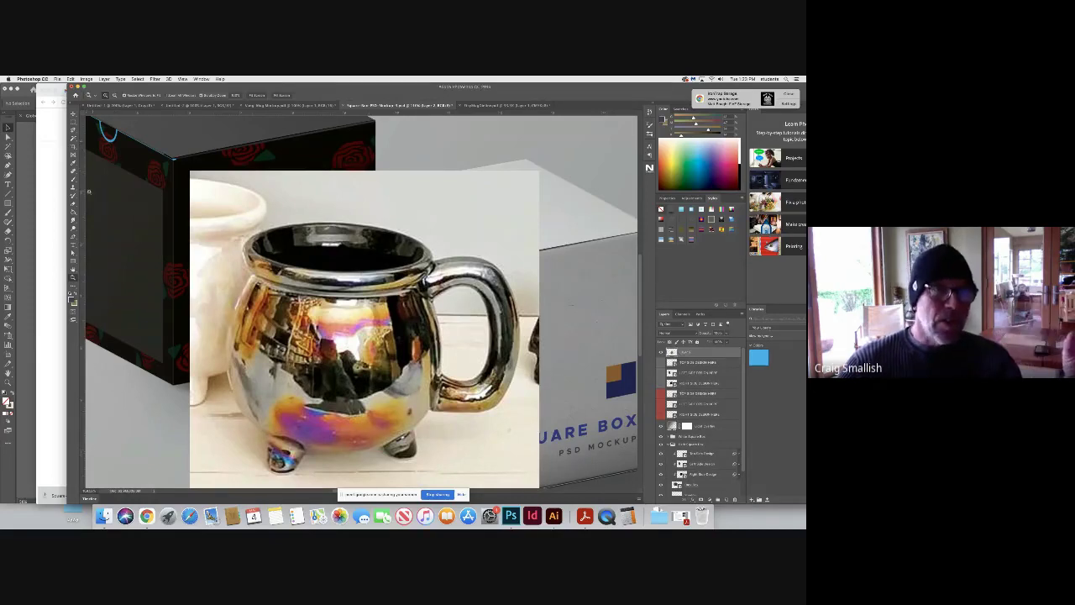
click(73, 237)
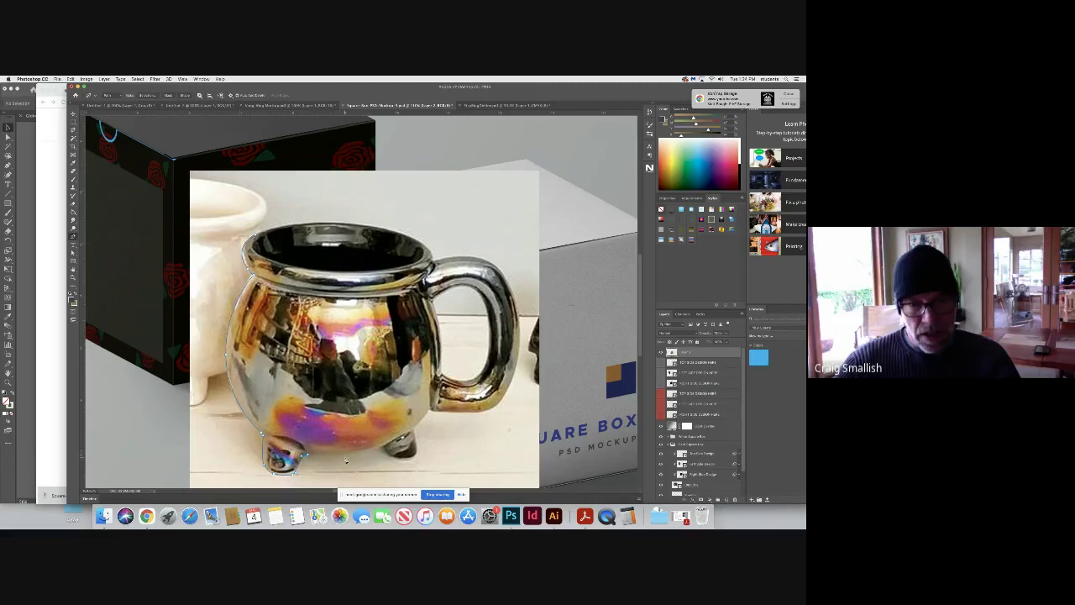
drag(345, 459, 357, 459)
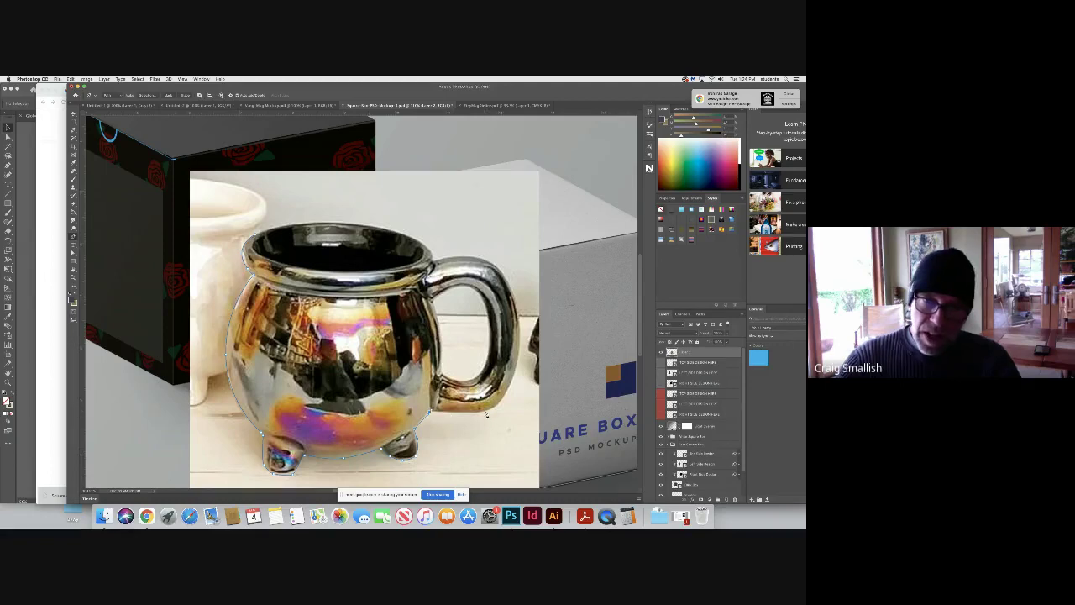
drag(485, 412, 501, 408)
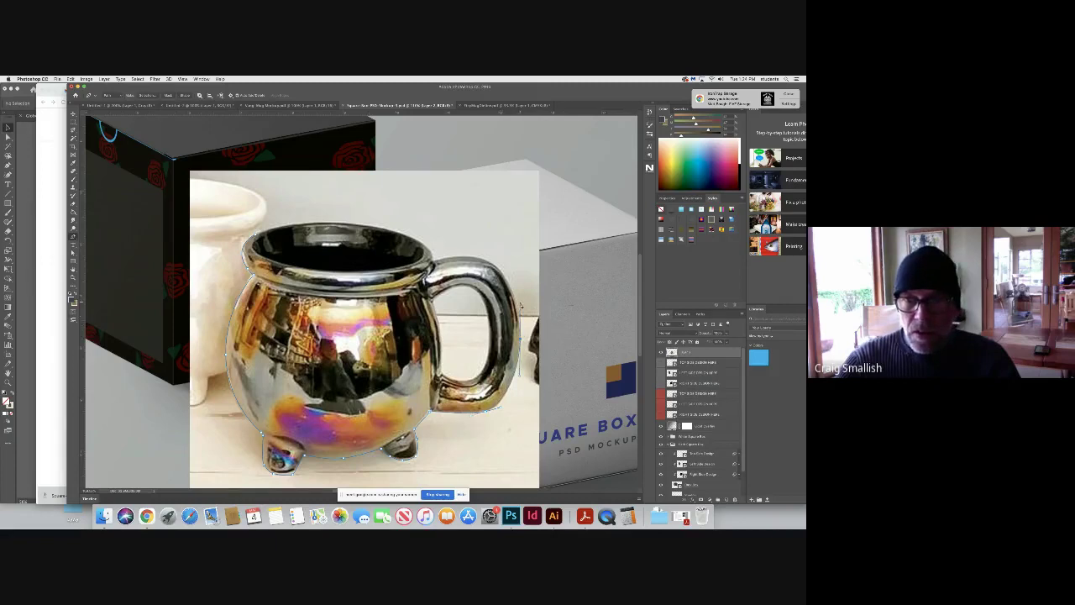
drag(494, 267, 480, 258)
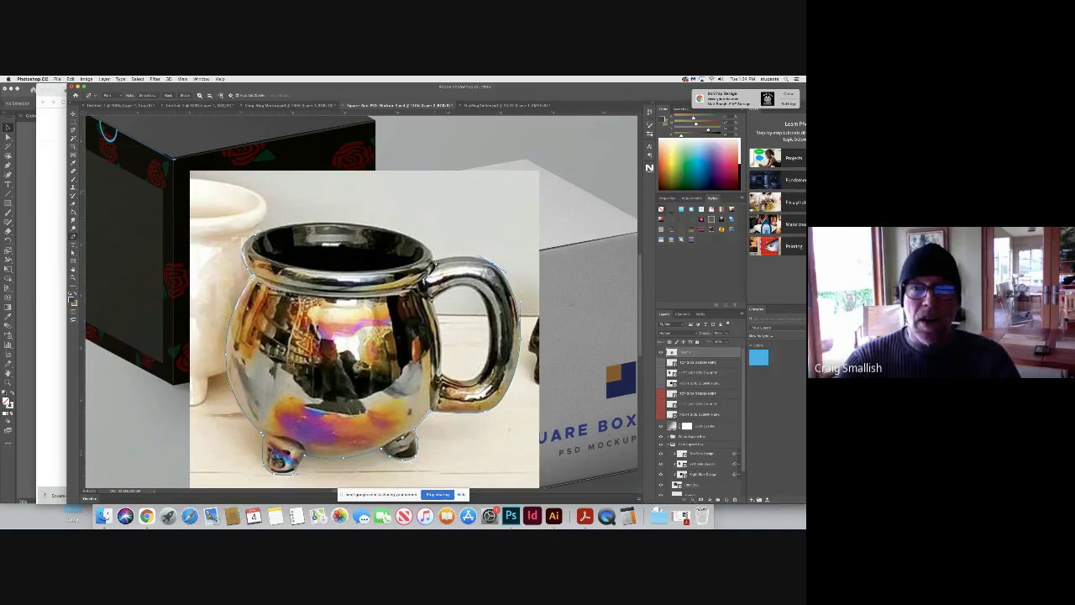
click(431, 263)
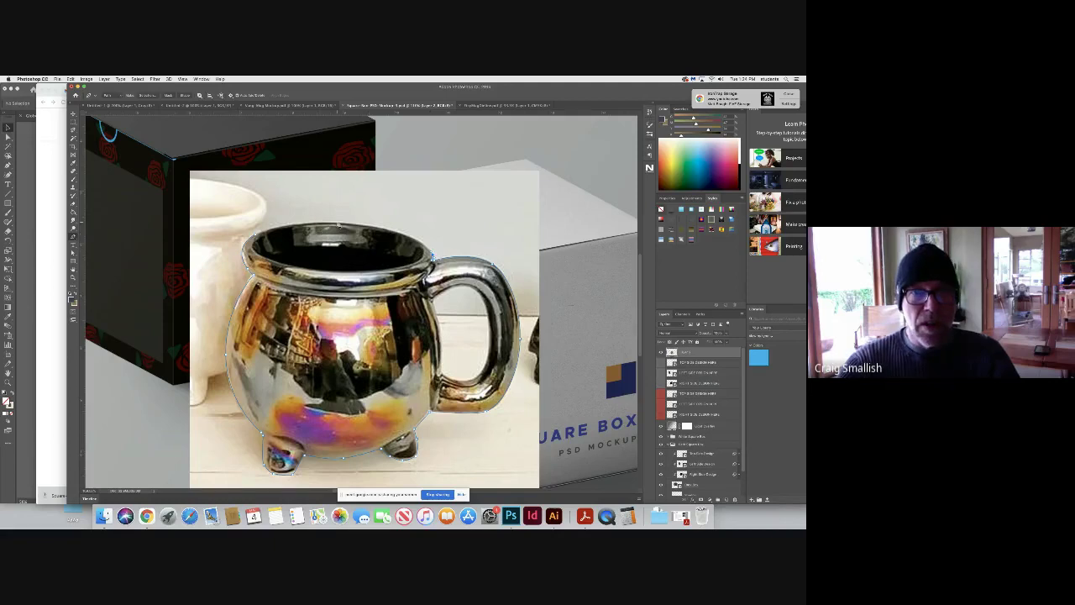
drag(338, 225, 294, 222)
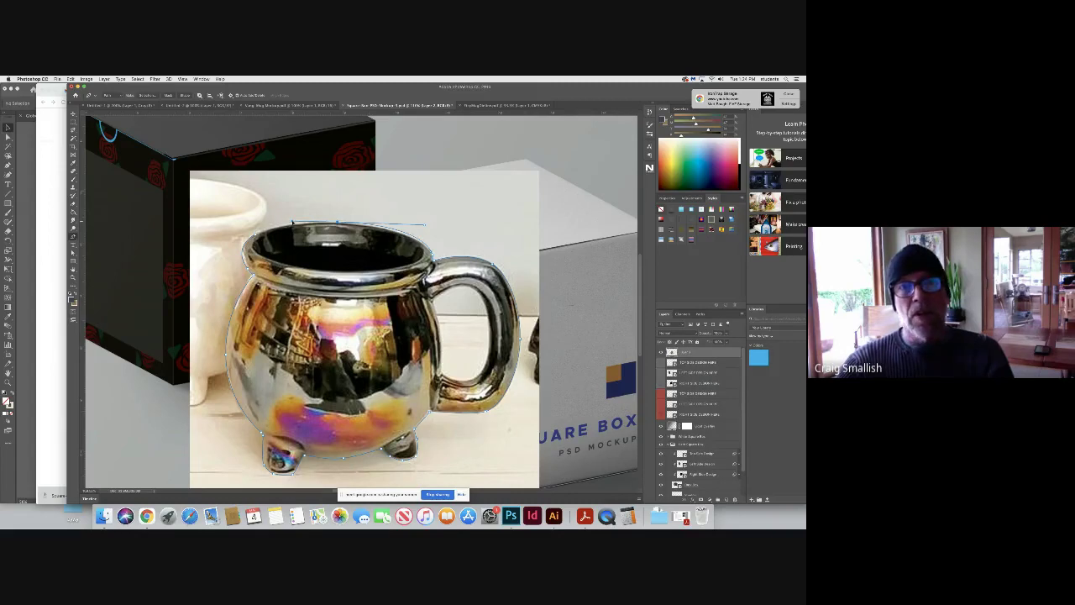
click(255, 238)
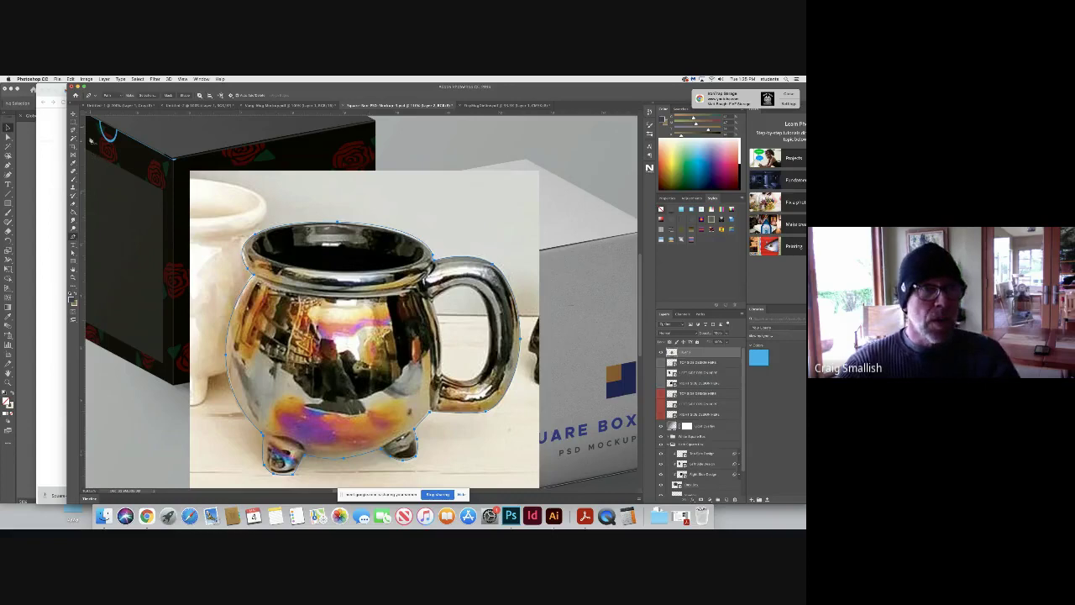
Refine the mug path's anchor points with the Direct Selection tool, and set the Pen tool to Path mode
click(73, 252)
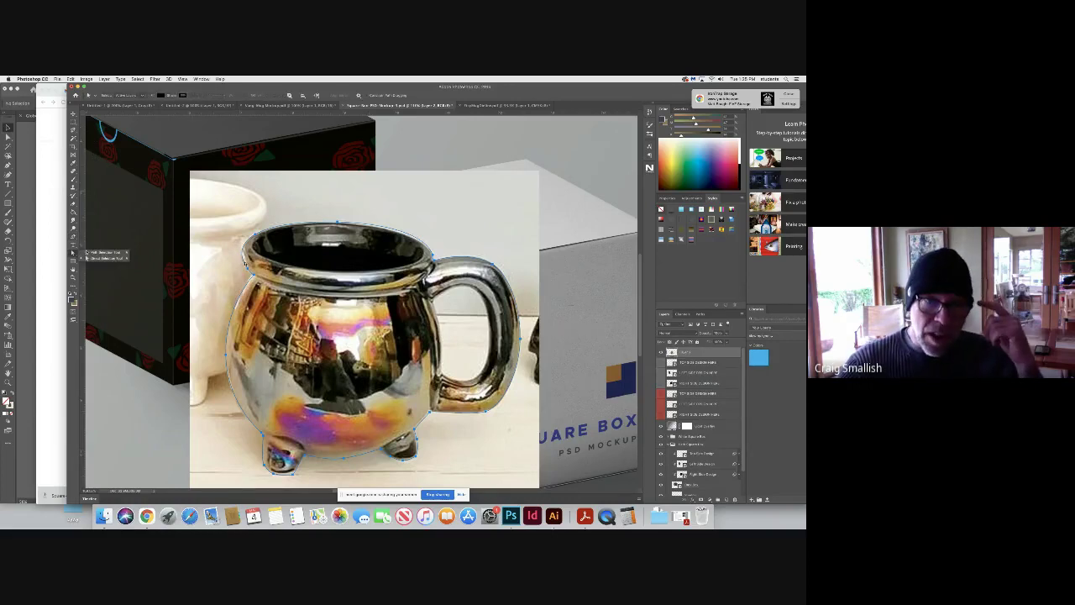
click(101, 258)
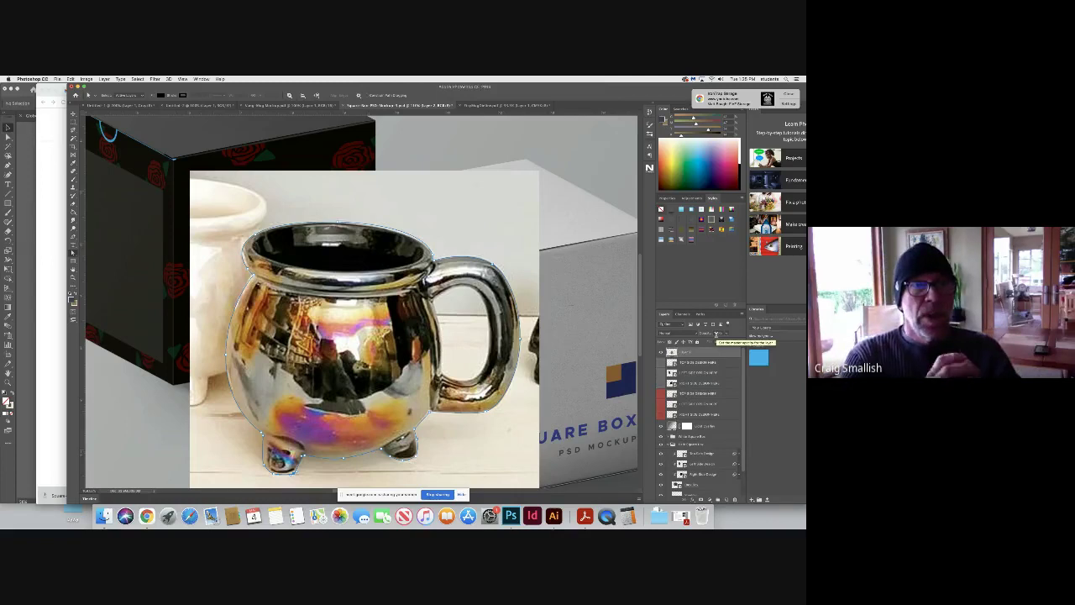
click(71, 238)
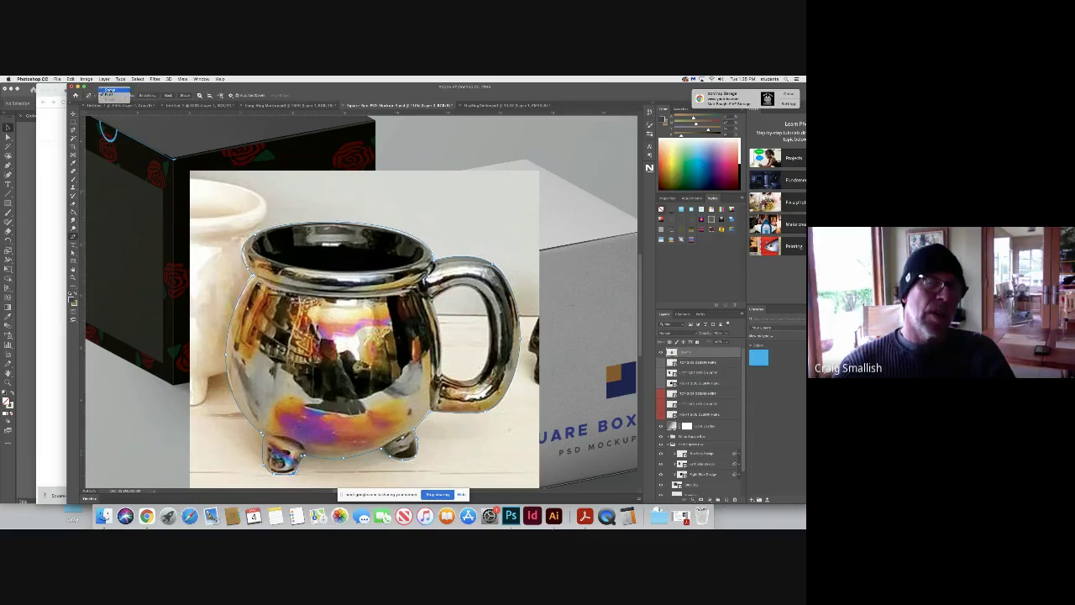
click(112, 96)
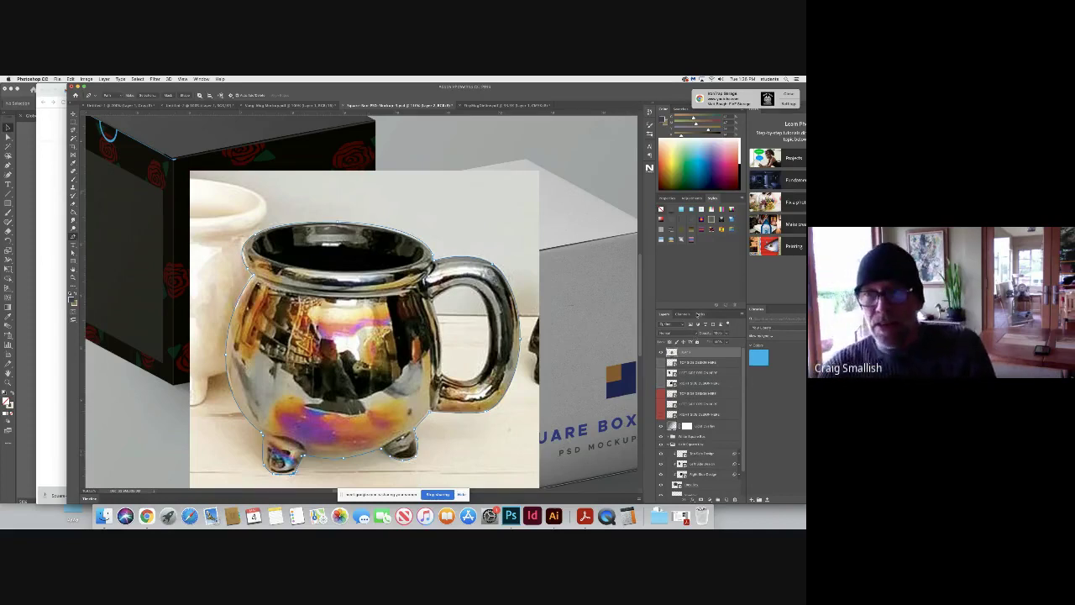
Convert the mug's work path into a new anti-aliased selection
click(699, 314)
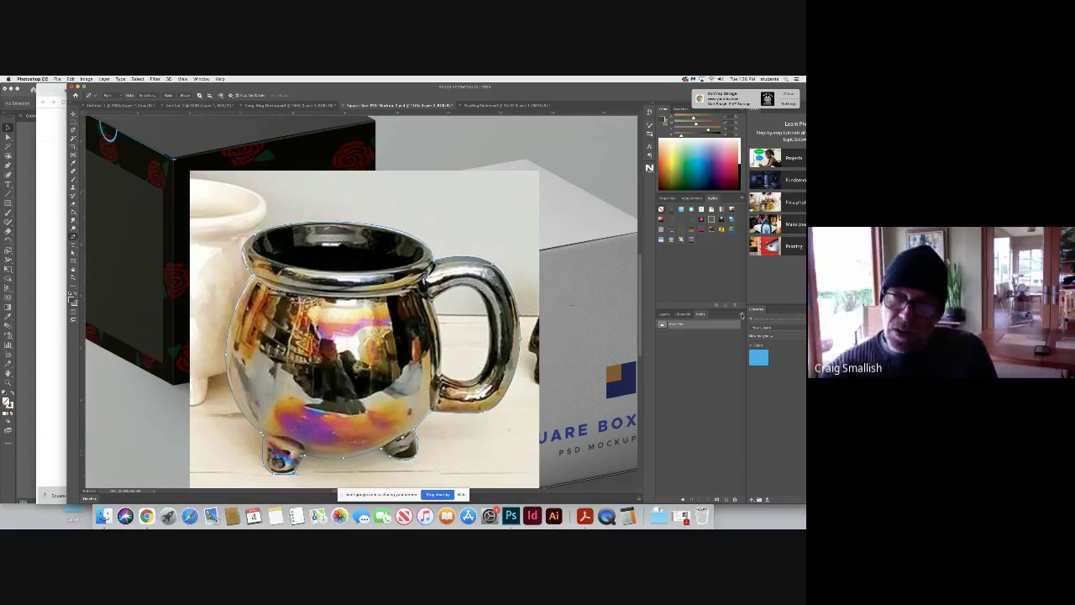
click(742, 316)
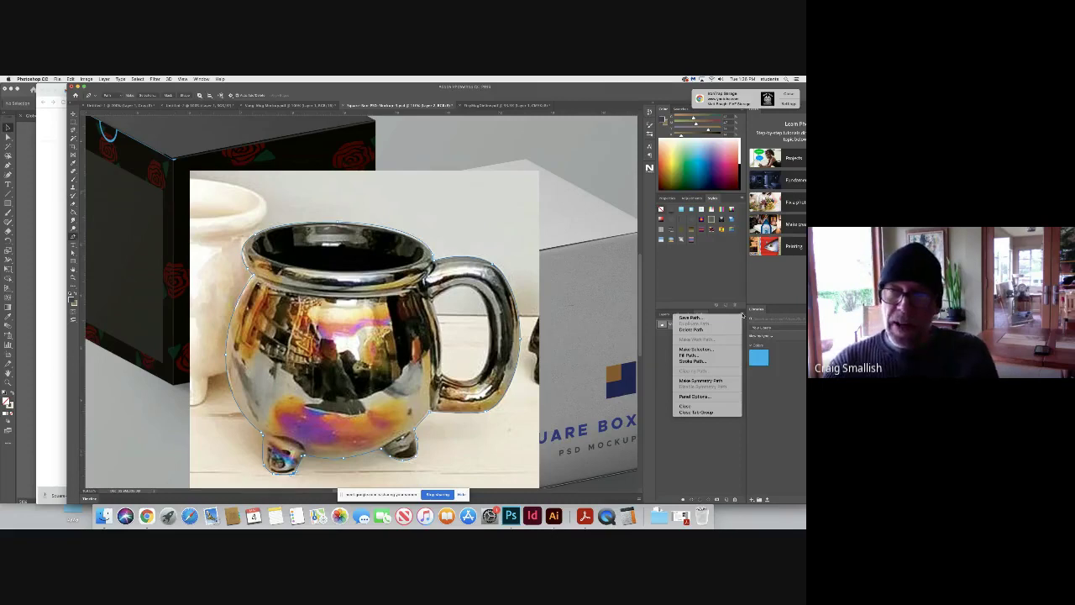
click(696, 349)
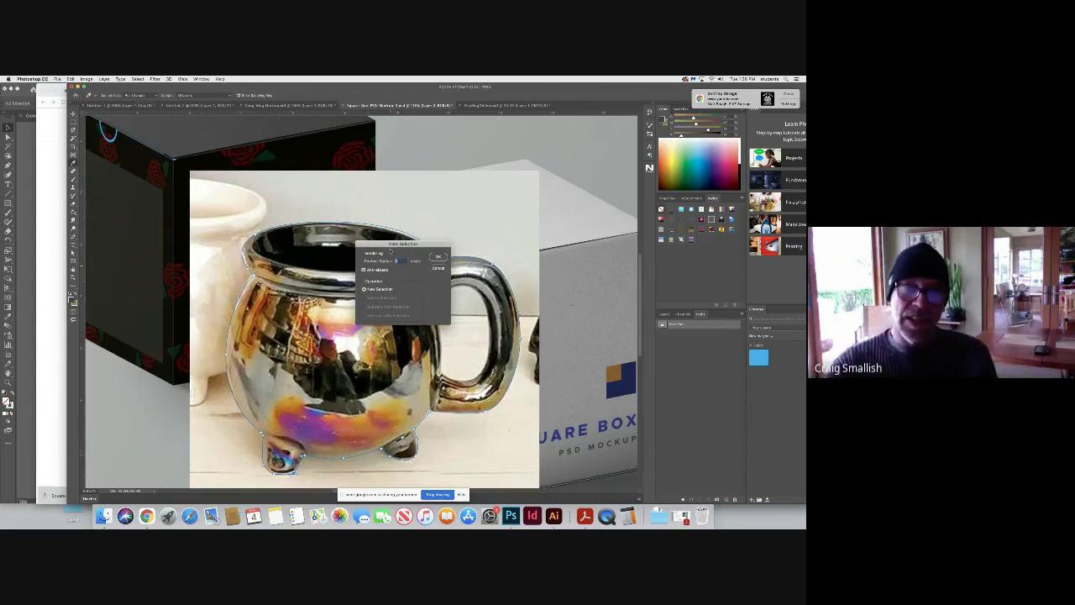
click(437, 257)
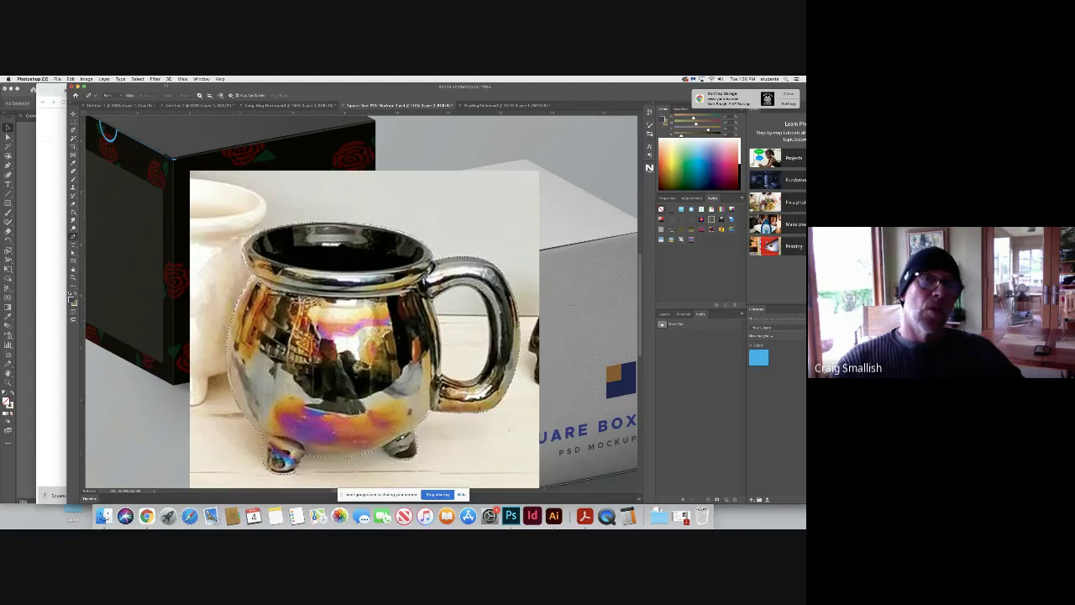
Invert the mug selection and delete the photo background around the mug
click(137, 78)
click(373, 203)
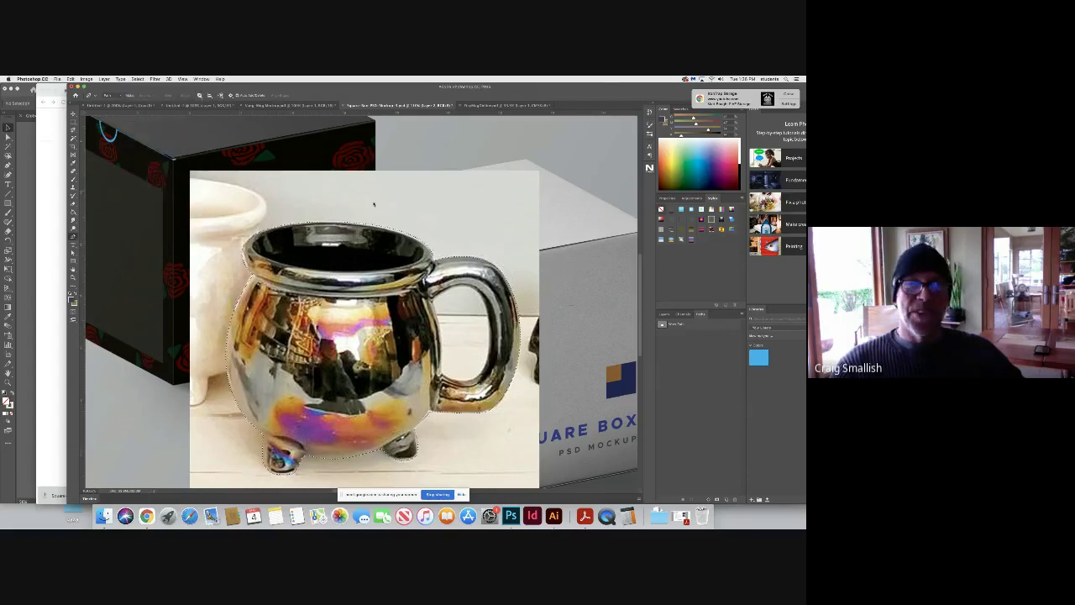
key(BackSpace)
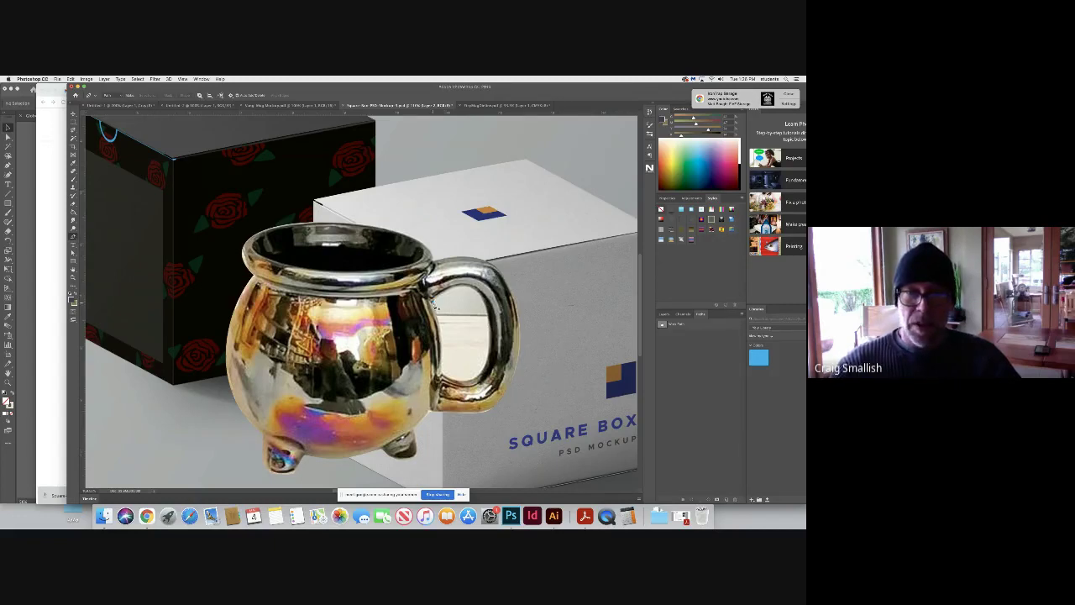
Trace the opening inside the mug's handle with the Pen tool, convert it to a selection, and delete the background there
click(440, 329)
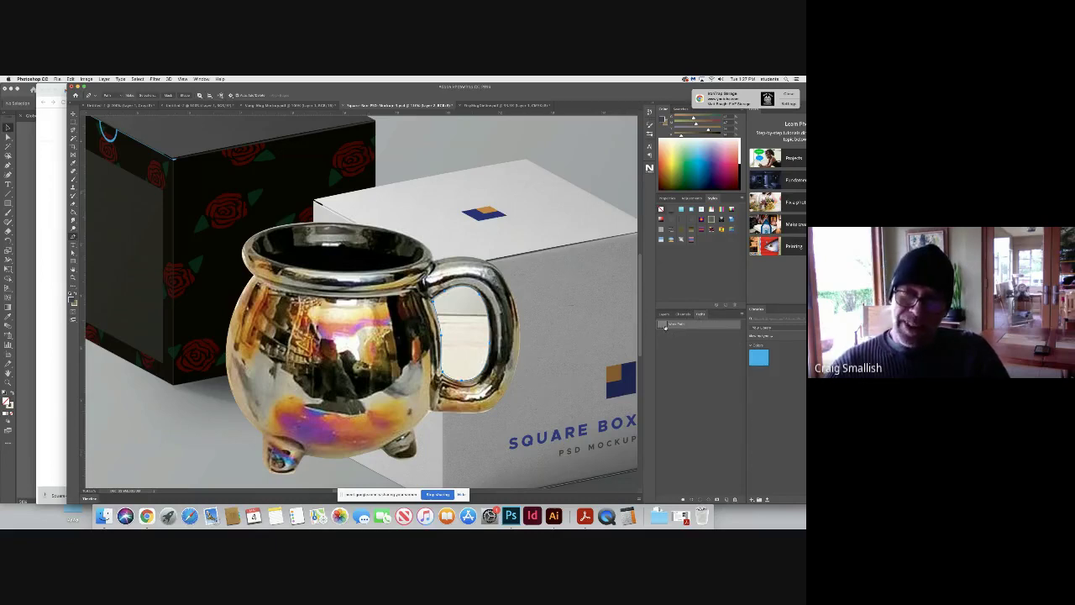
click(742, 315)
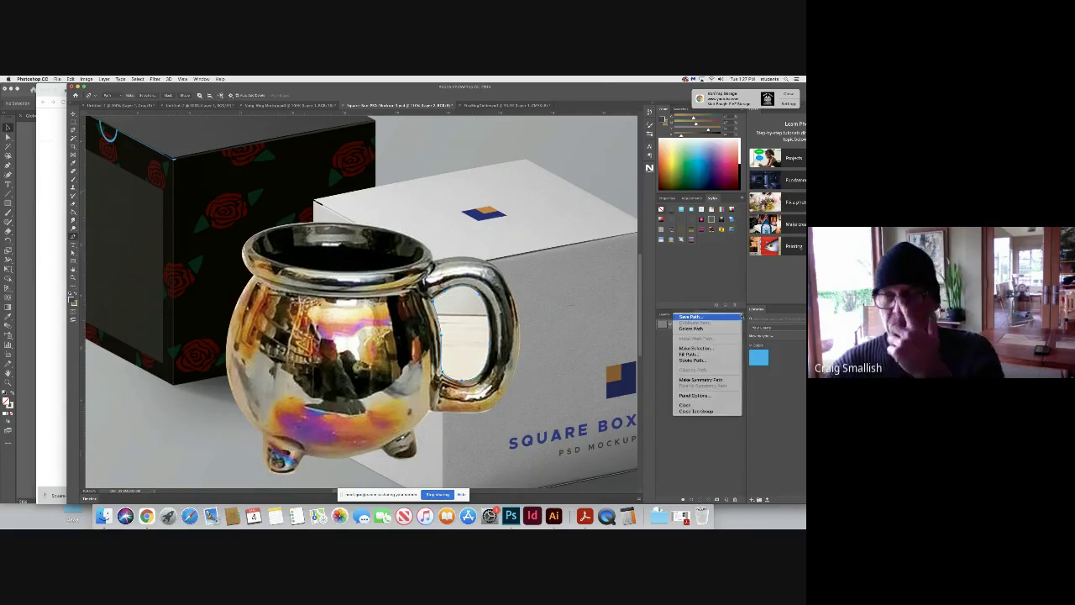
click(706, 348)
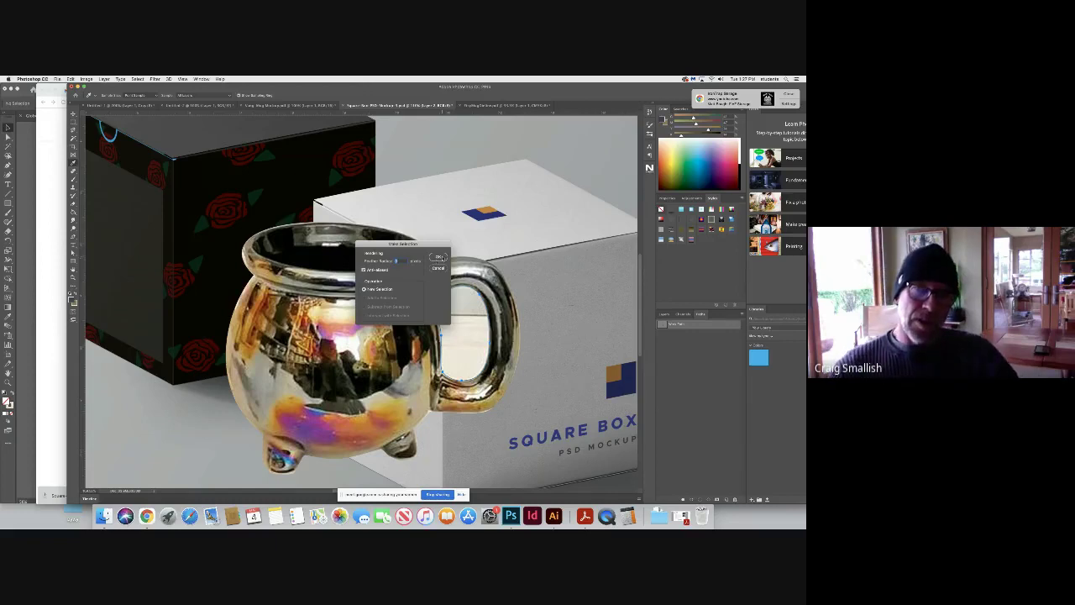
click(438, 257)
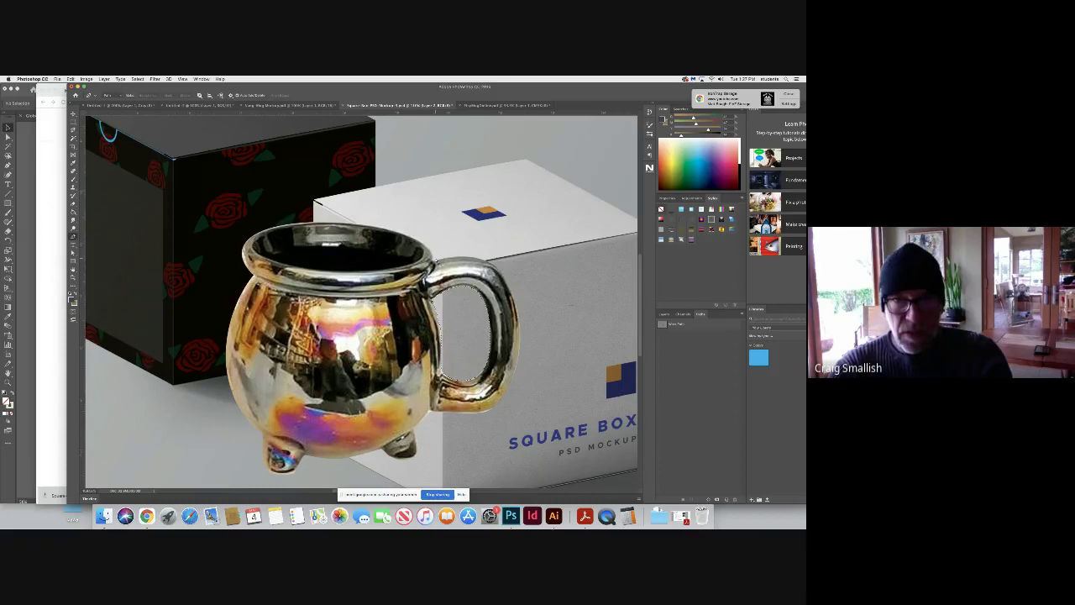
Move the cut-out mug in front of the black box's lower-left side, and rename its layer cup
key(z)
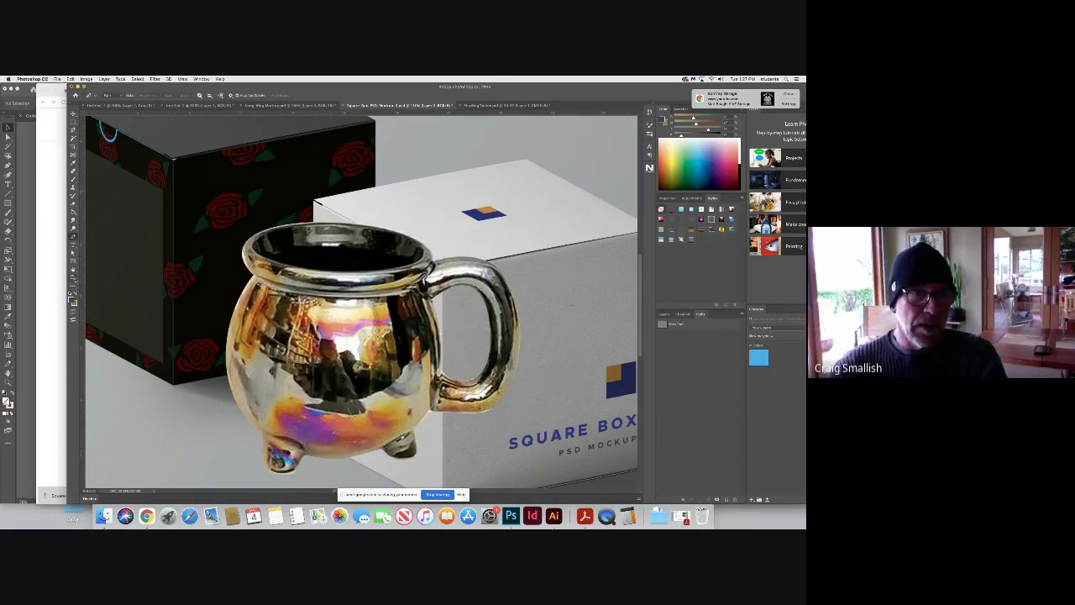
key(alt)
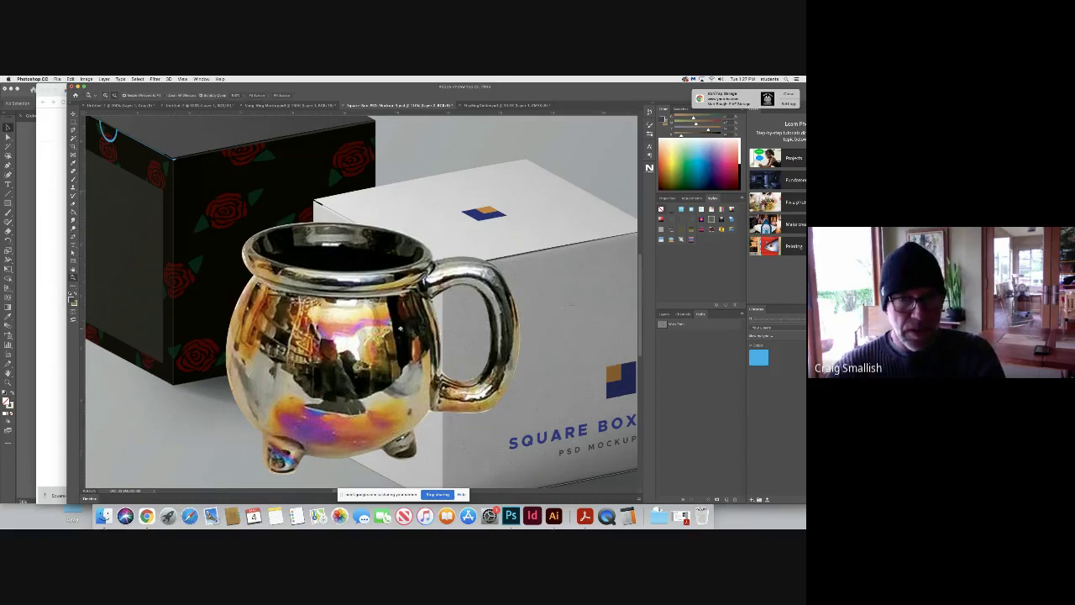
alt+click(400, 329)
alt+click(299, 378)
alt+click(299, 378)
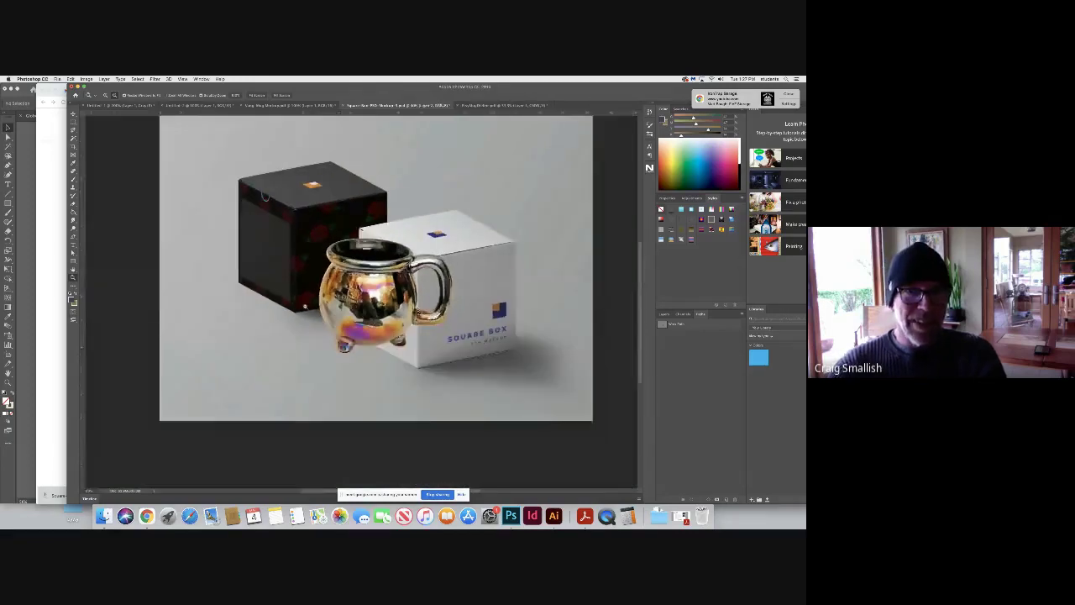
key(v)
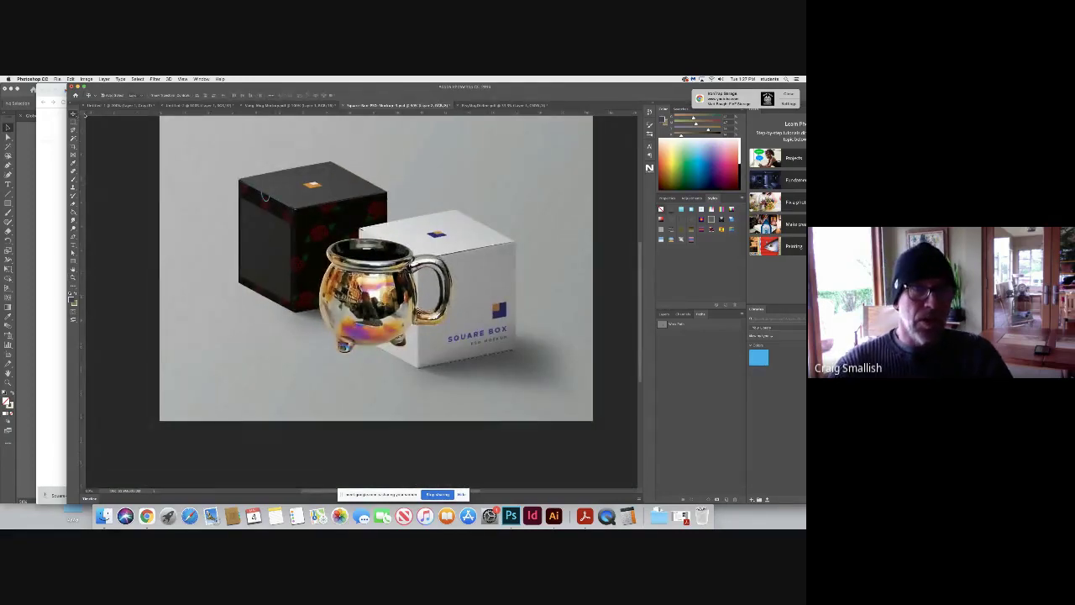
drag(386, 319, 253, 333)
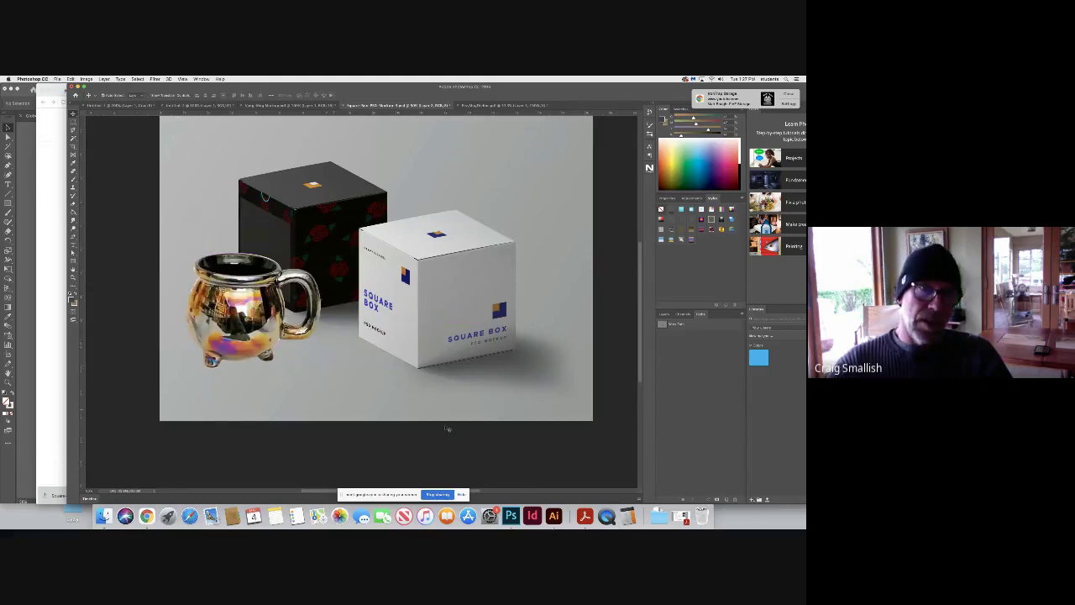
drag(248, 332, 254, 343)
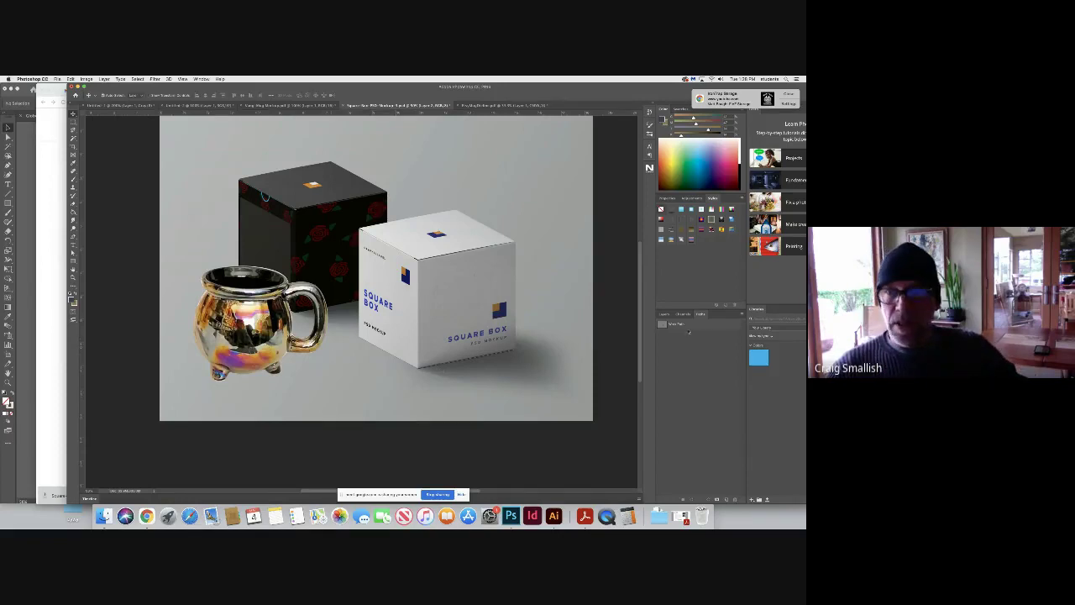
click(663, 314)
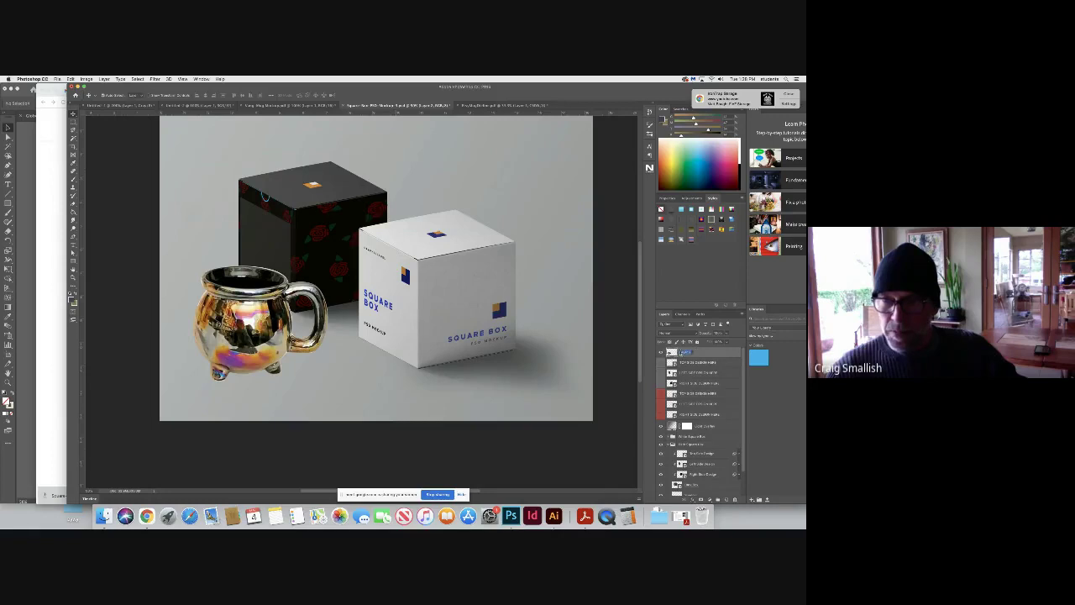
text(cup)
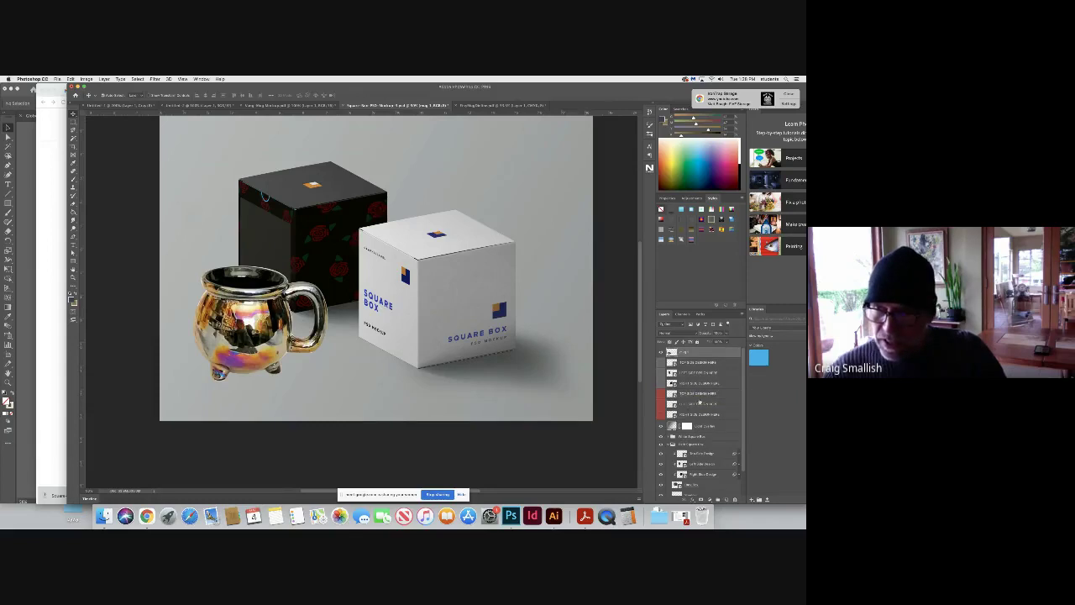
Check the flat rose-patterned box template document, and open the white box's right-side design smart object in the mockup
double_click(694, 415)
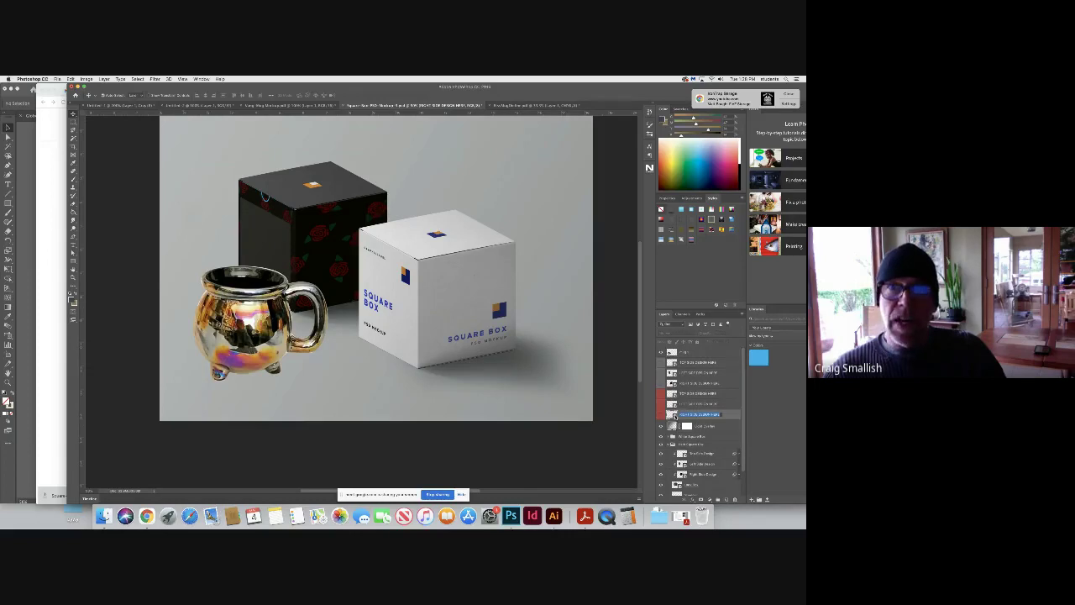
click(511, 105)
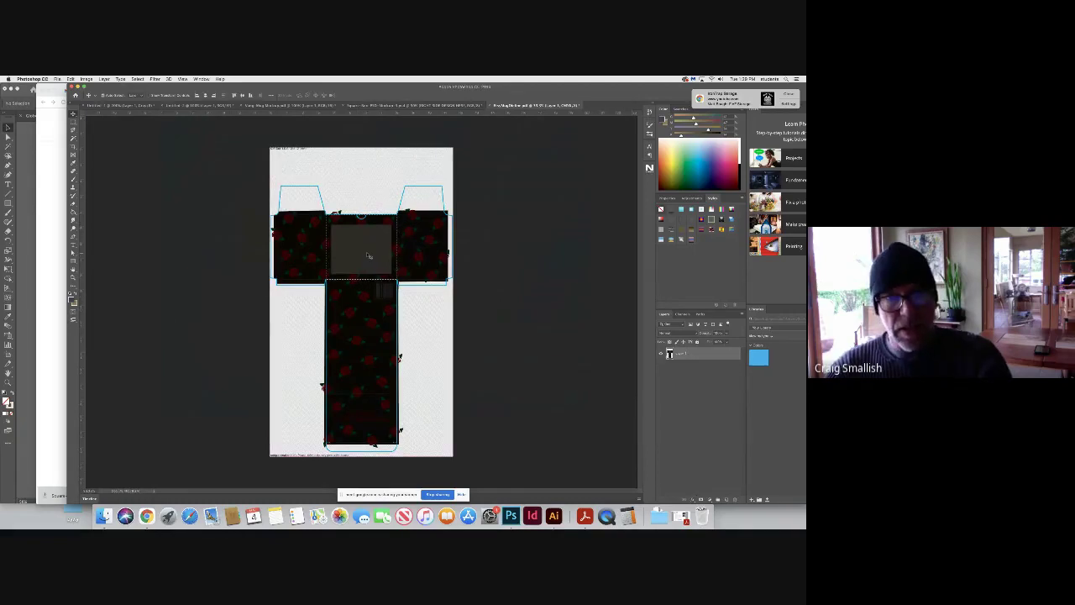
click(445, 107)
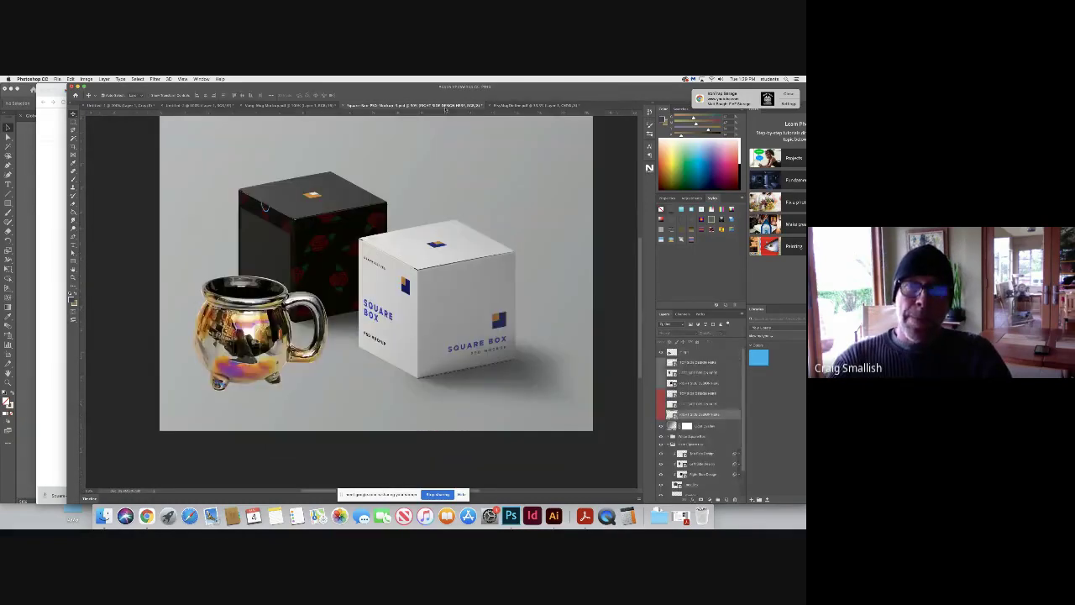
double_click(671, 414)
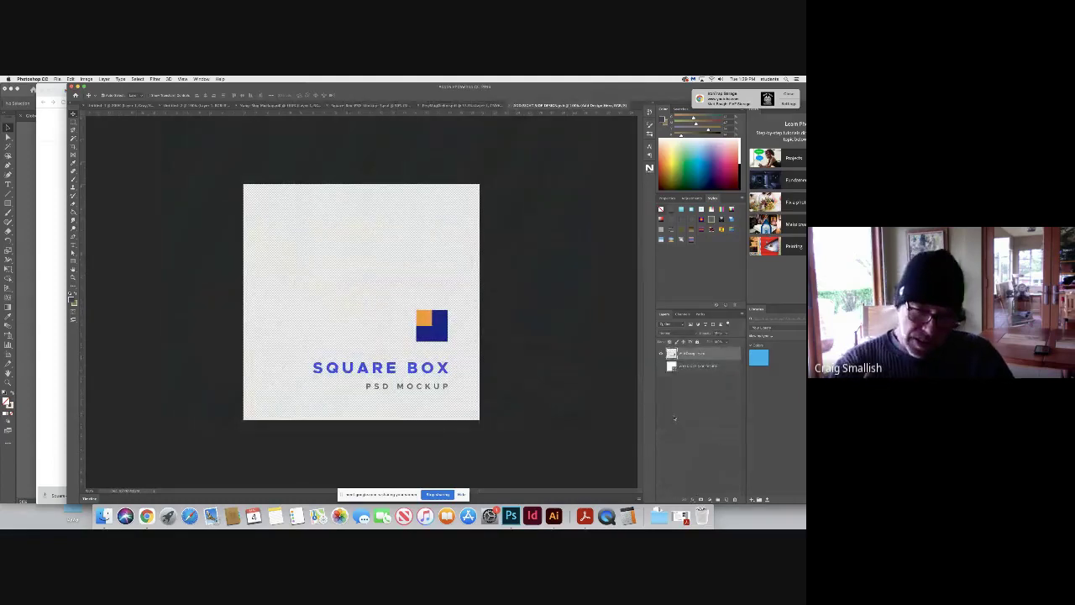
Paste the copied front panel with the window into the right-side design and scale it to fill the whole canvas
key(cmd+v)
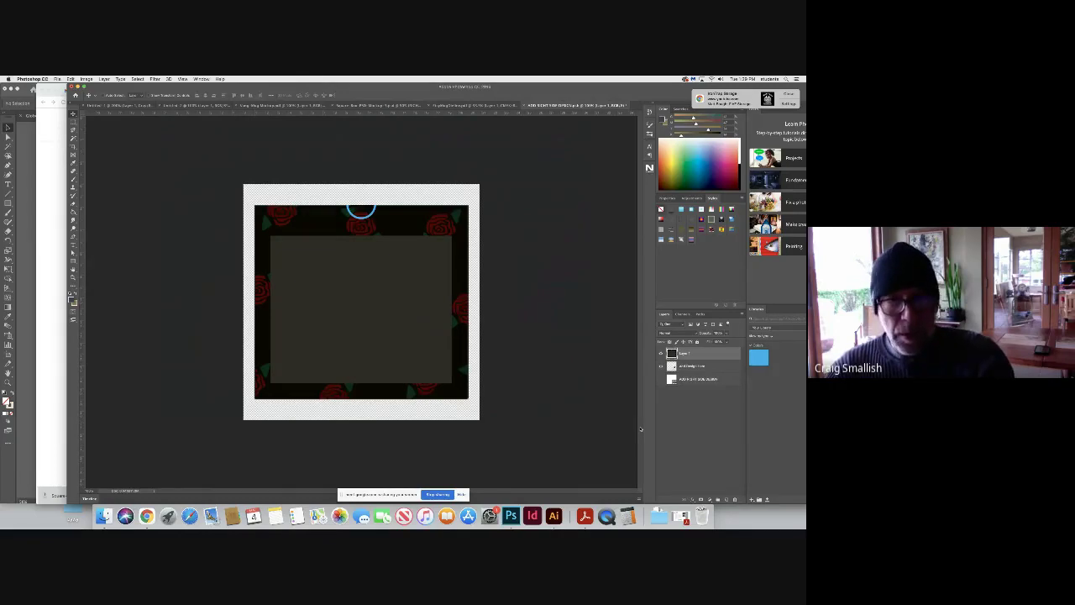
key(cmd+t)
drag(425, 307, 414, 286)
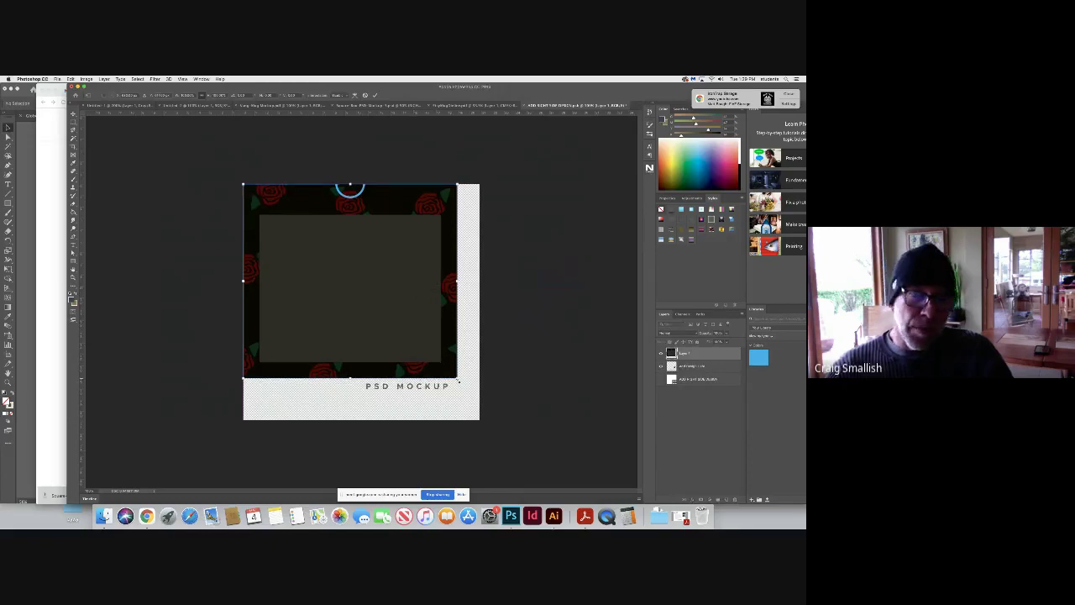
drag(458, 381, 479, 417)
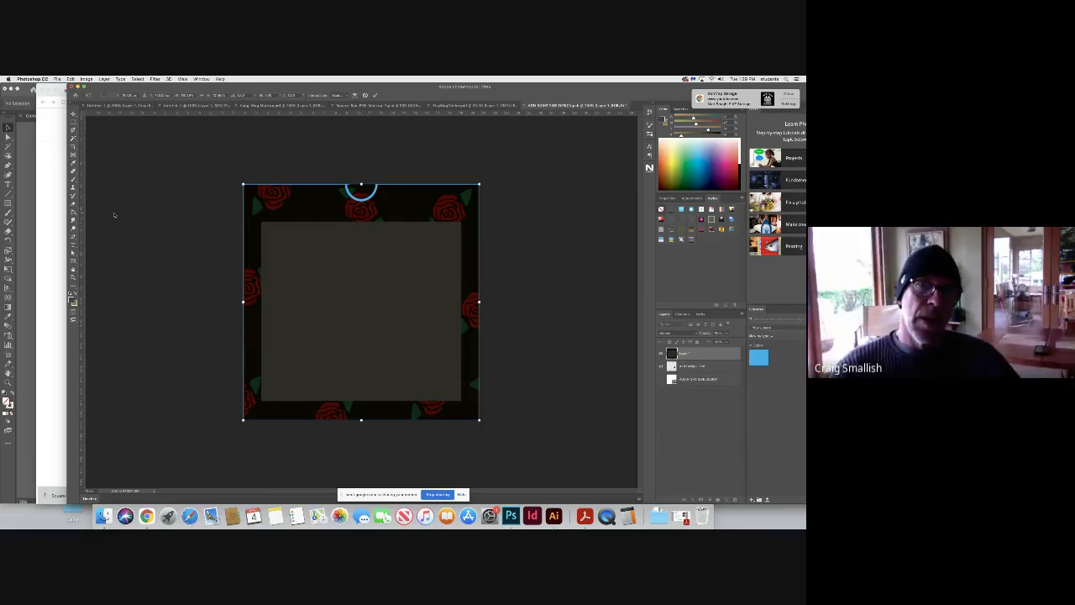
key(Return)
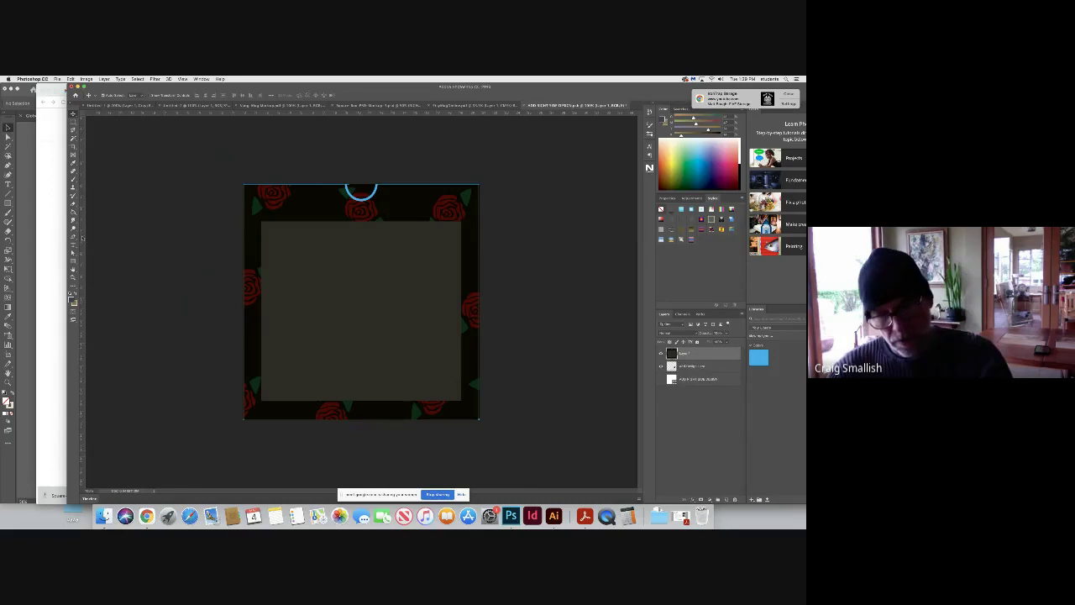
Save the right-side design, check it on the white box in the mockup, and close the smart object document
click(451, 106)
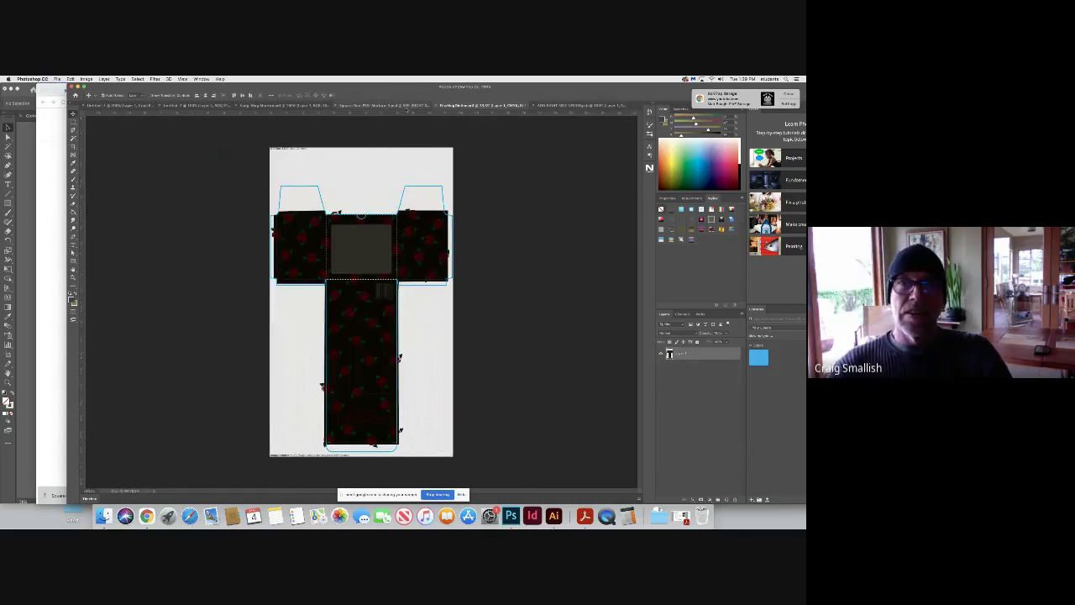
click(403, 106)
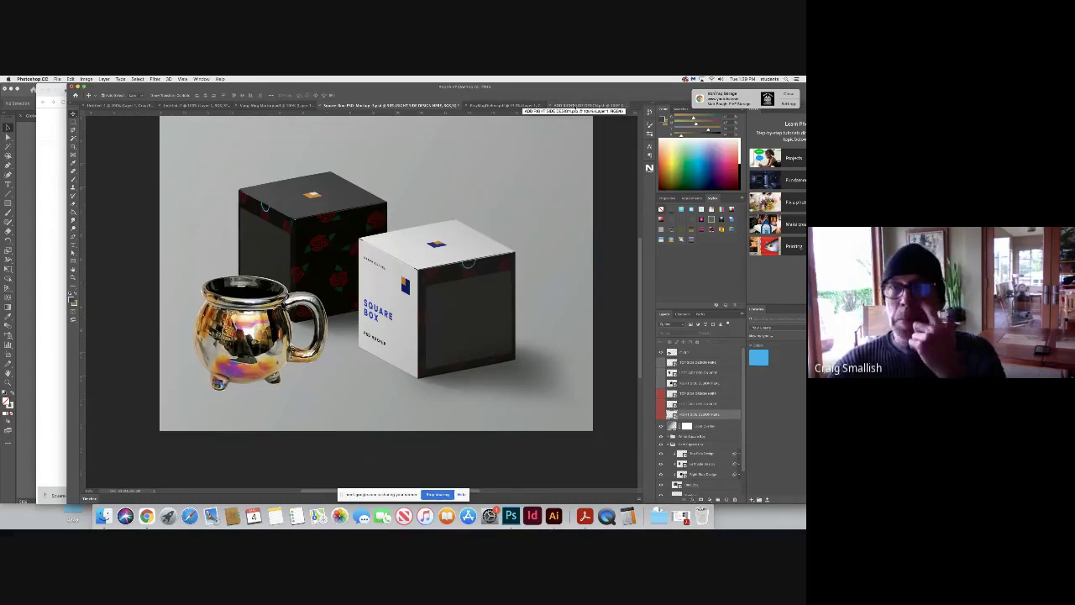
click(571, 106)
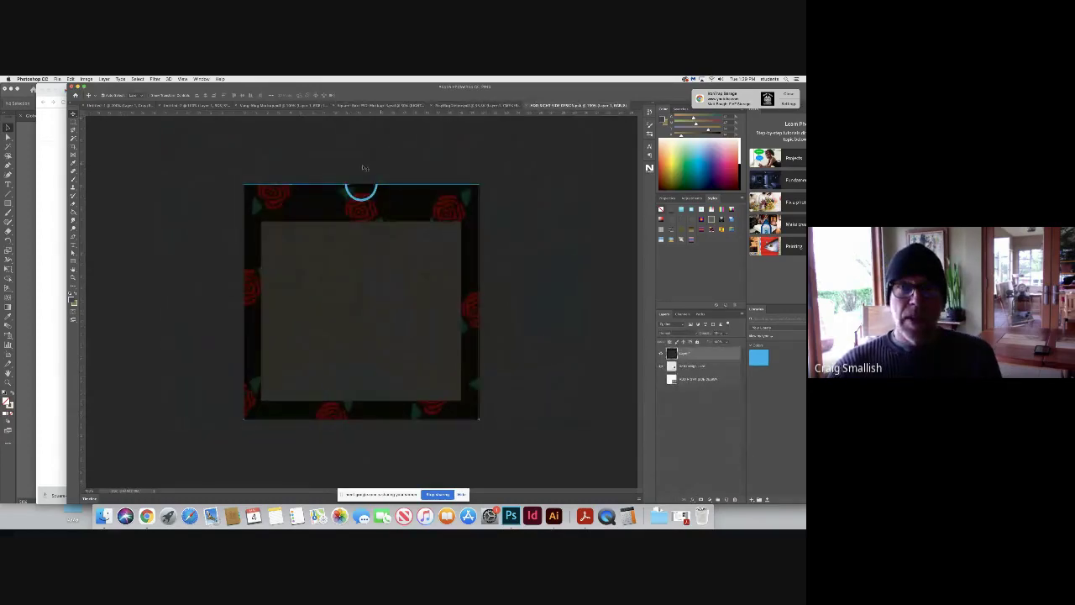
click(259, 105)
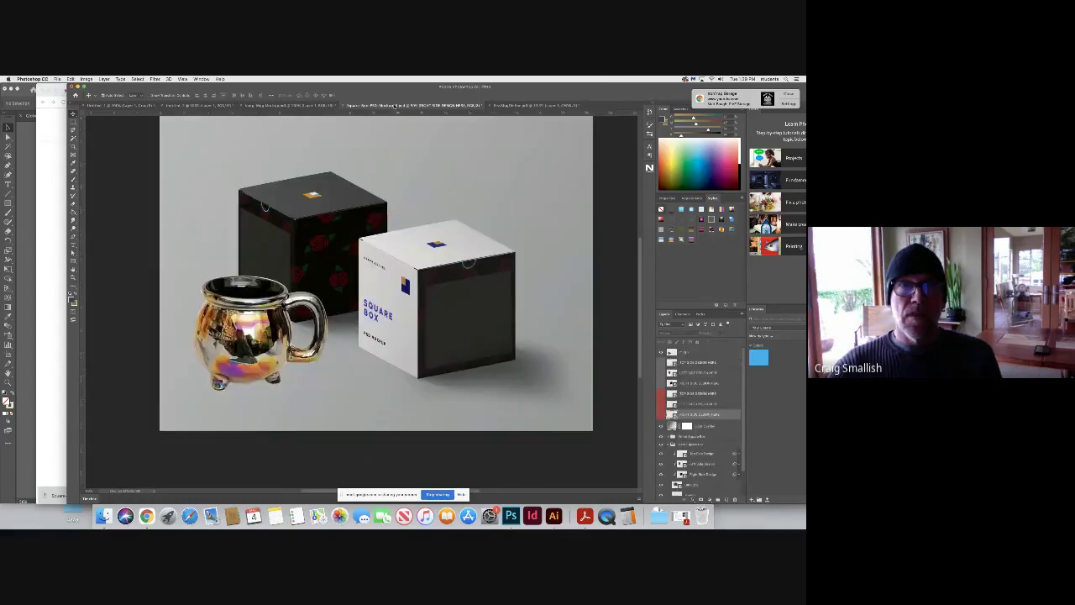
click(411, 106)
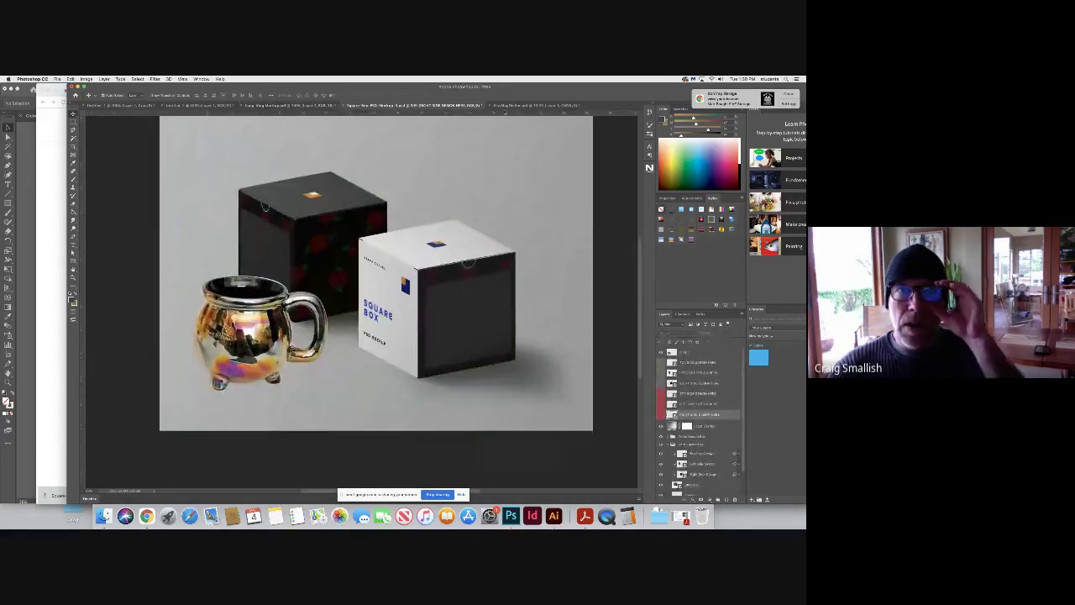
Select the rose-patterned side panel left of the window panel in the flat box template with a rectangular marquee and copy it
click(202, 105)
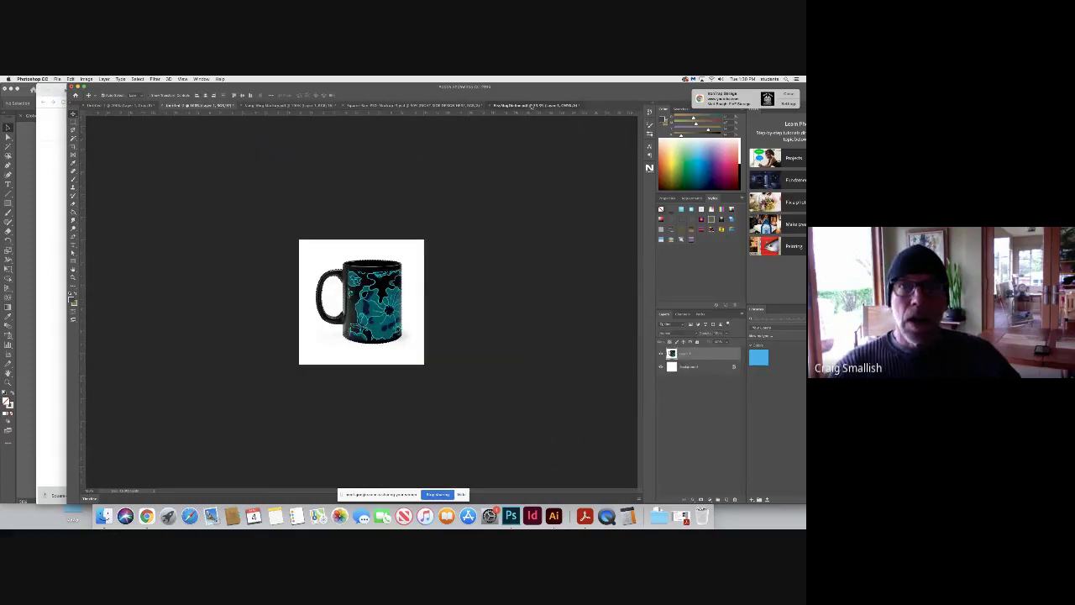
click(531, 106)
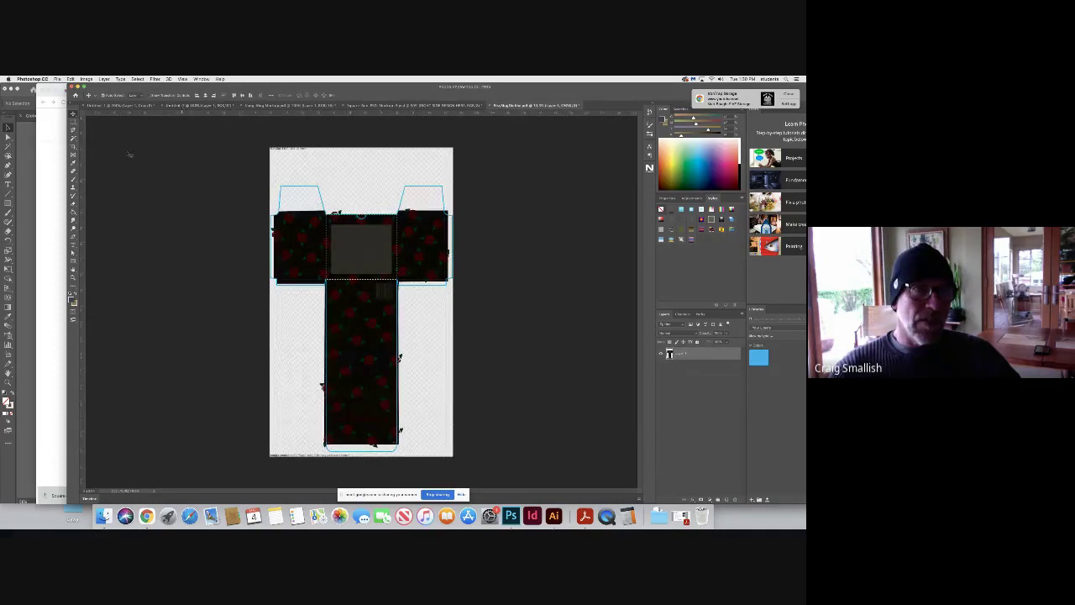
key(m)
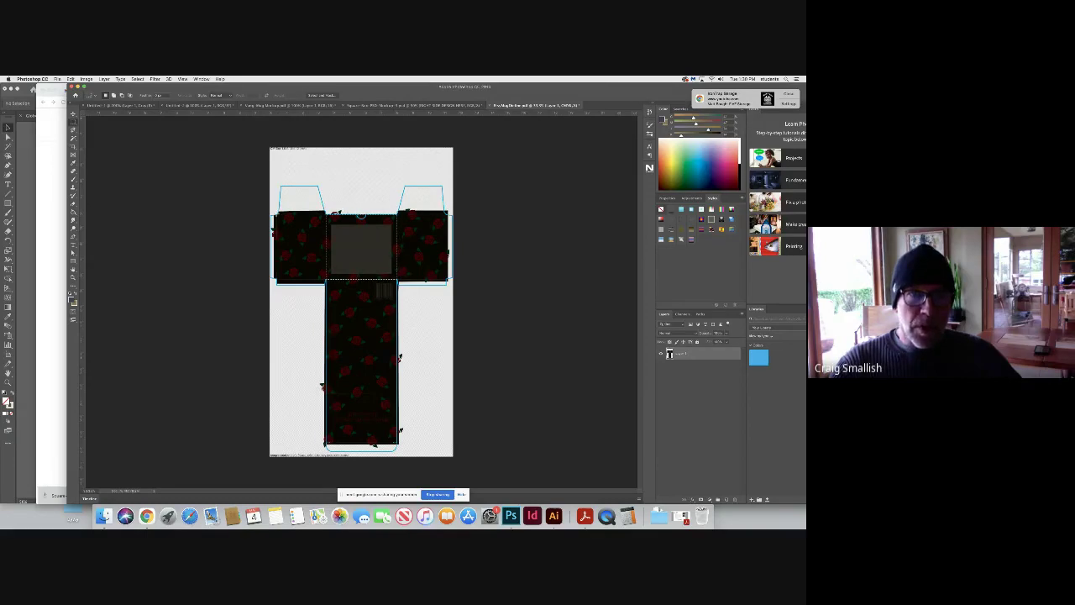
drag(276, 216, 326, 278)
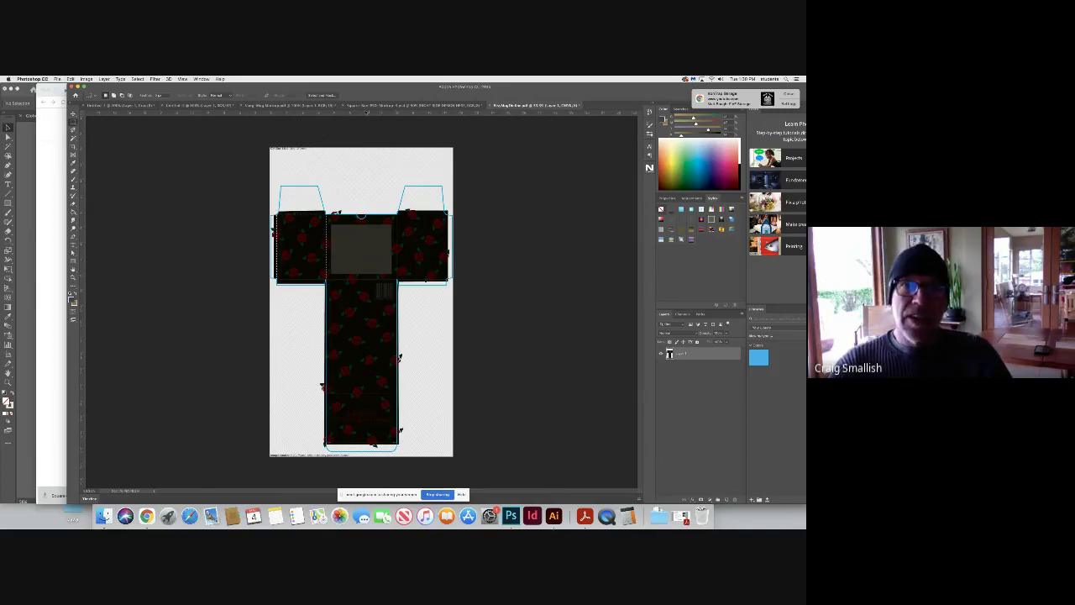
Open the white box's left-side design smart object from the mockup and paste the rose-patterned panel into it
click(412, 105)
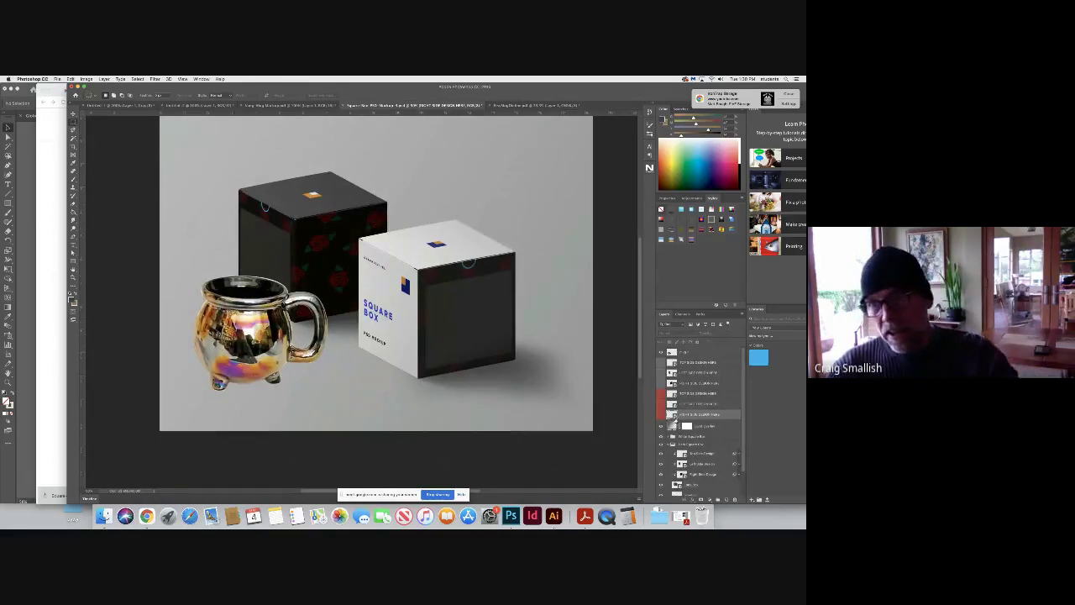
click(674, 404)
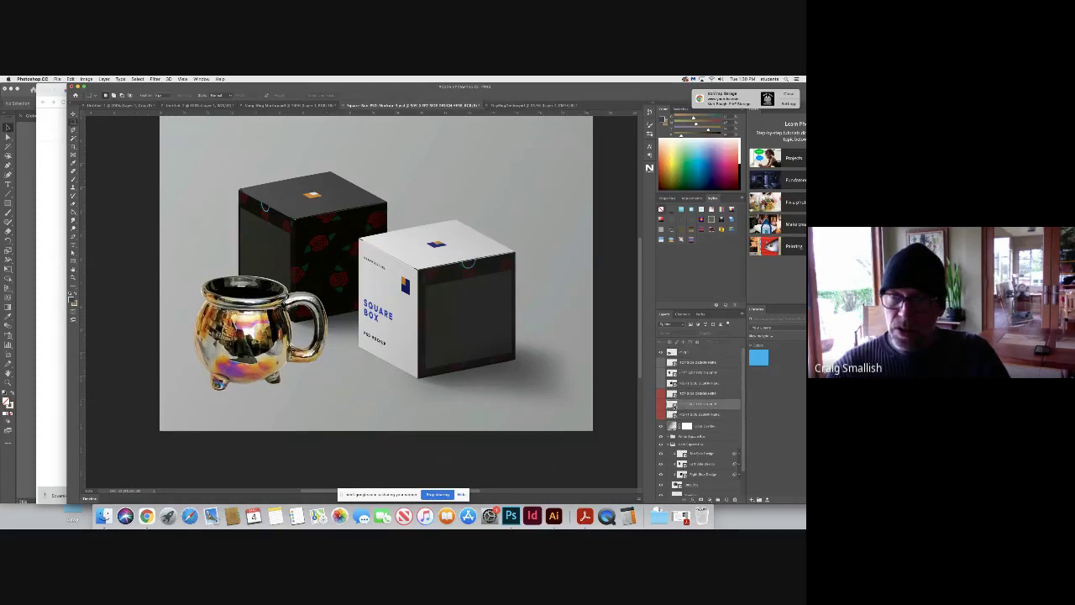
double_click(672, 404)
key(cmd+v)
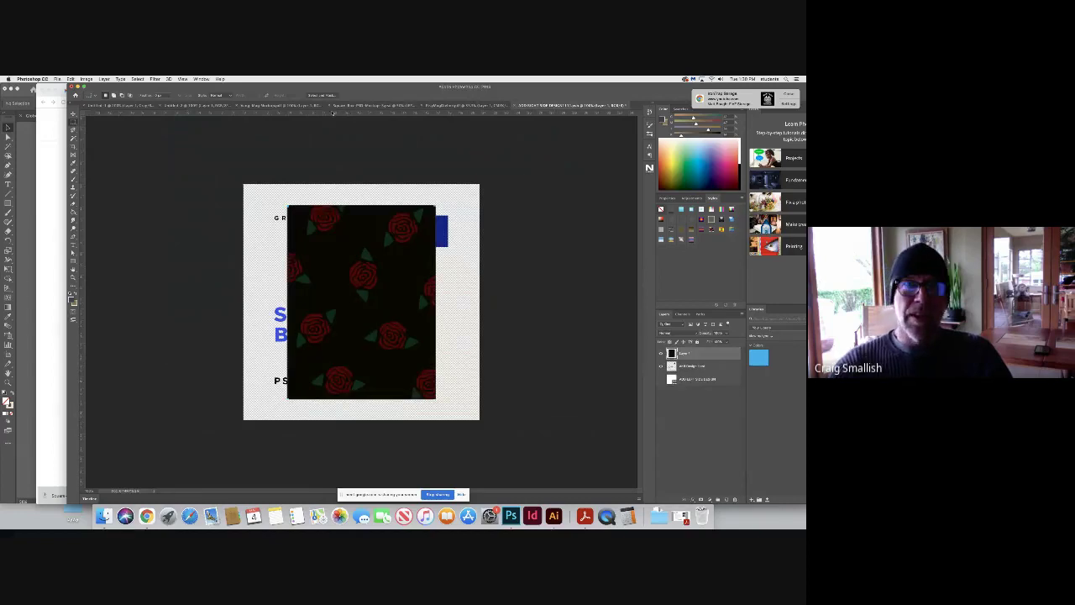
Align the pasted rose panel to the canvas's upper-left corner, stretch it to fill the canvas, save, and return to the mockup
click(72, 114)
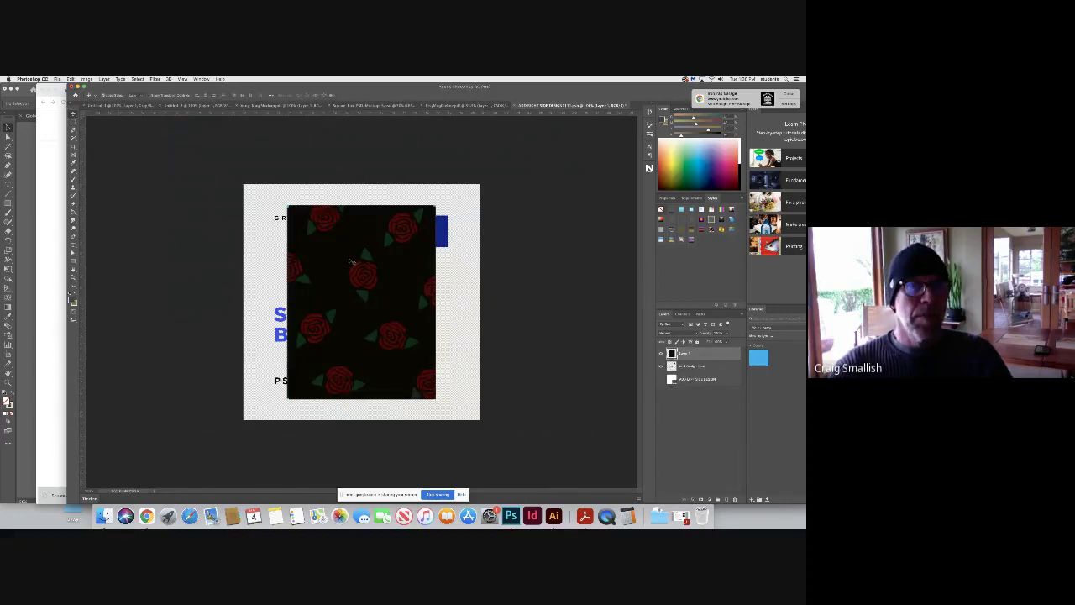
drag(332, 259, 307, 252)
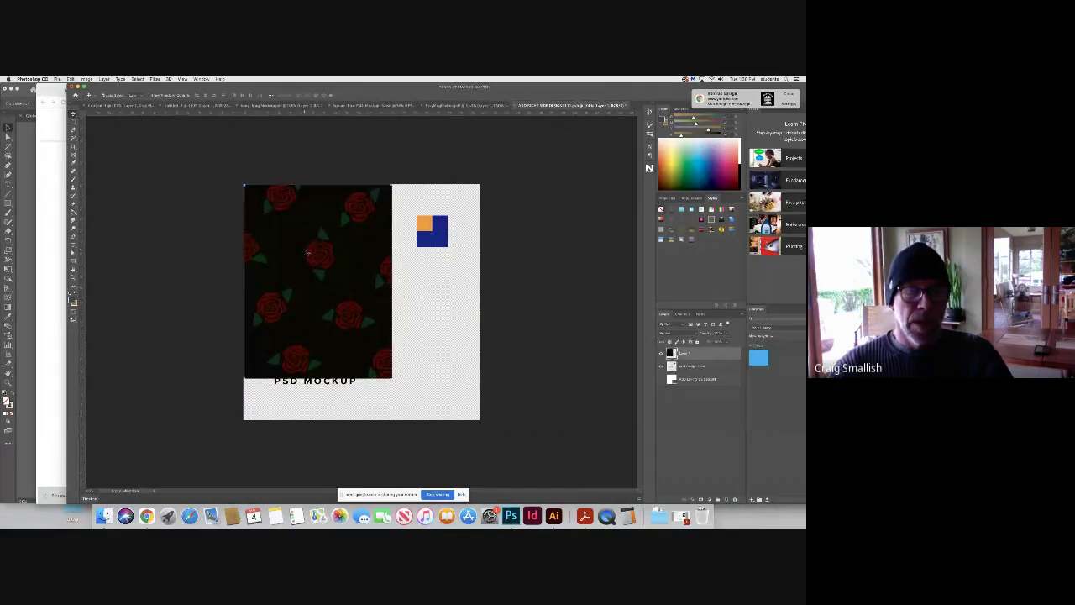
key(ctrl+t)
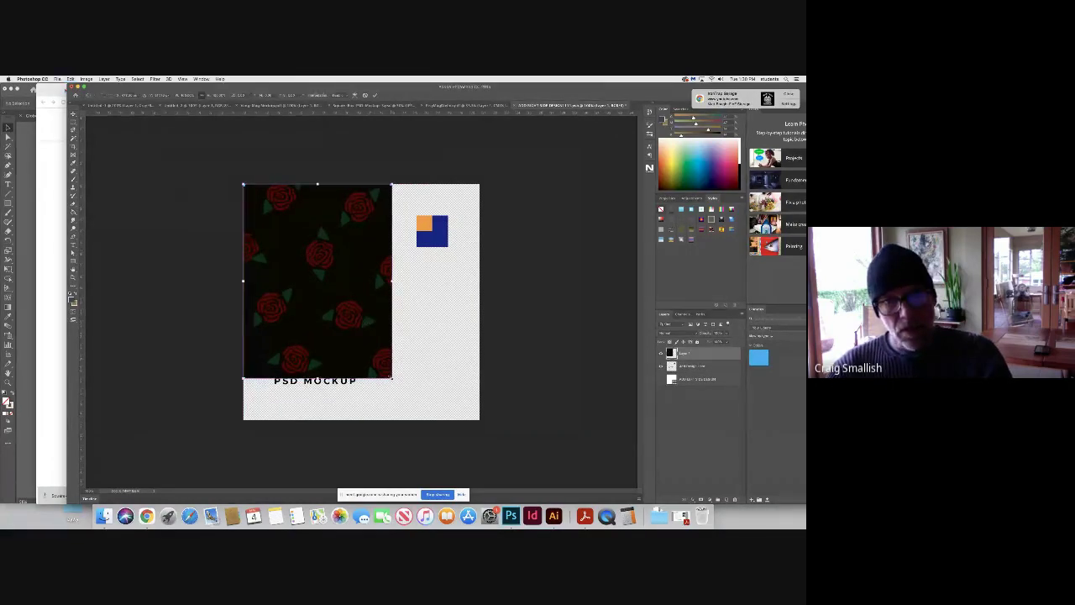
drag(391, 378, 478, 417)
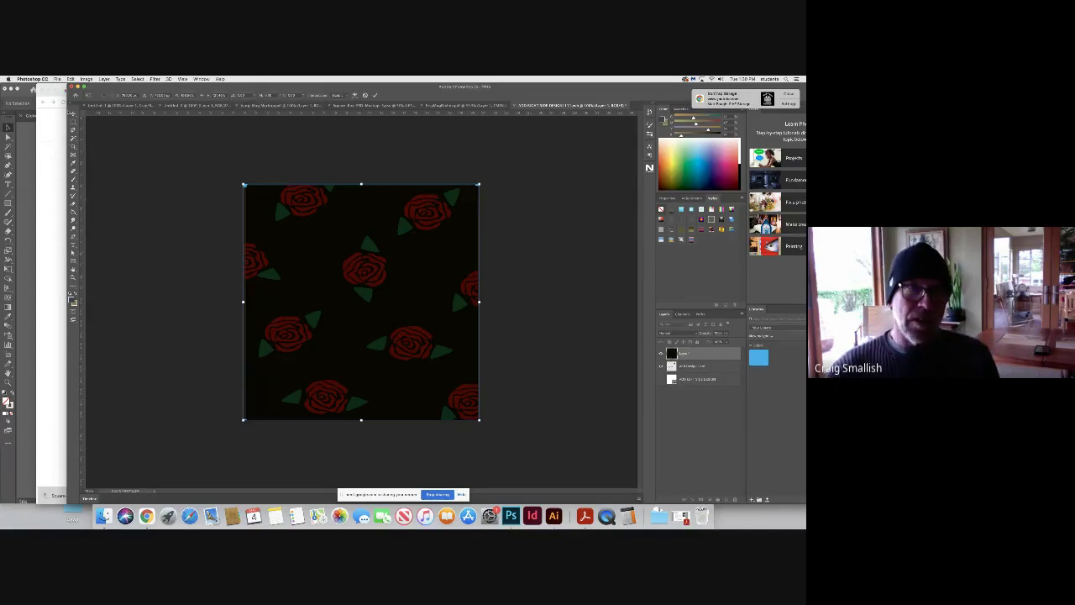
key(Return)
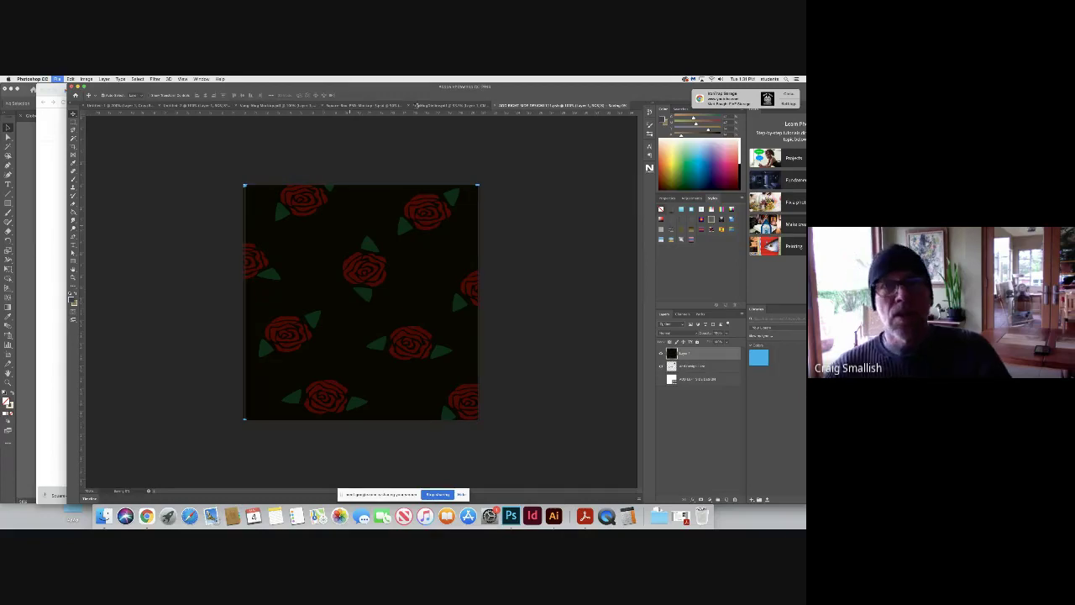
click(447, 105)
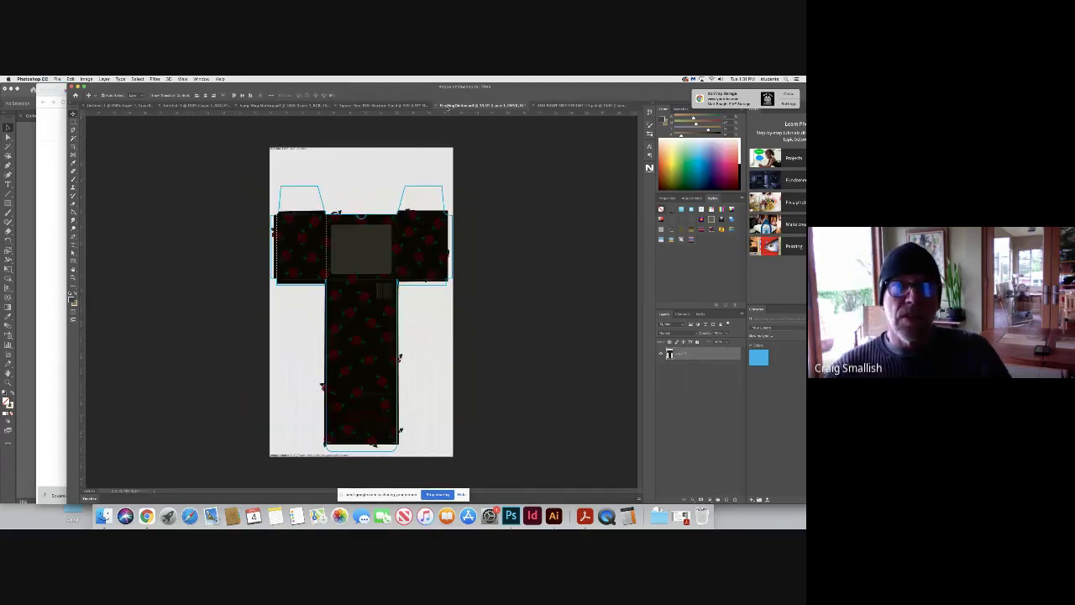
click(382, 106)
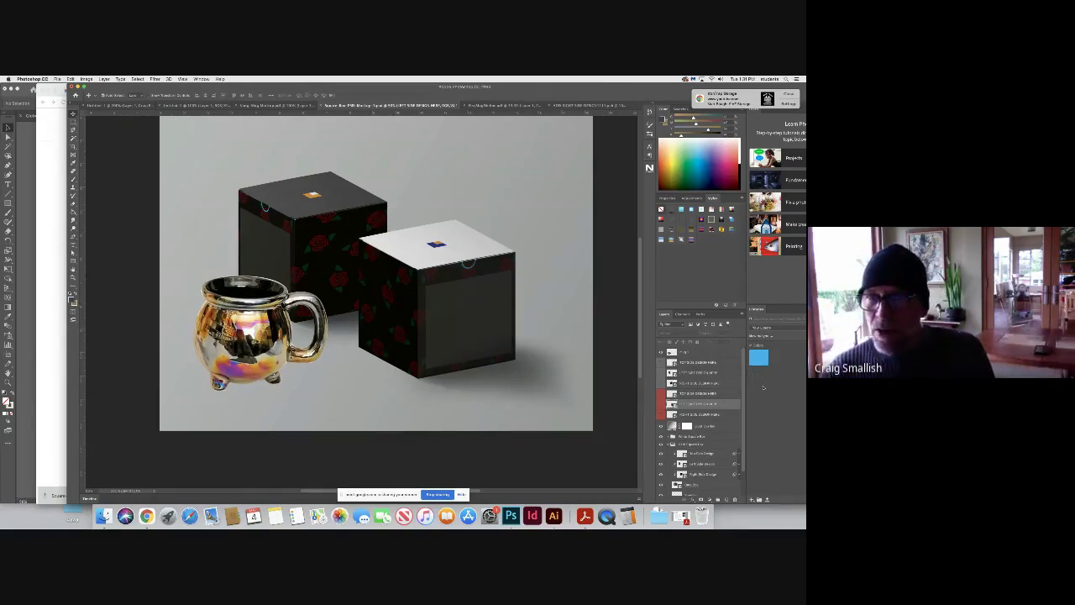
Expand the white box's layer group, collapse the black box's group, and hide the Left Side Design layer's smart filter list
scroll(714, 403, down, 2)
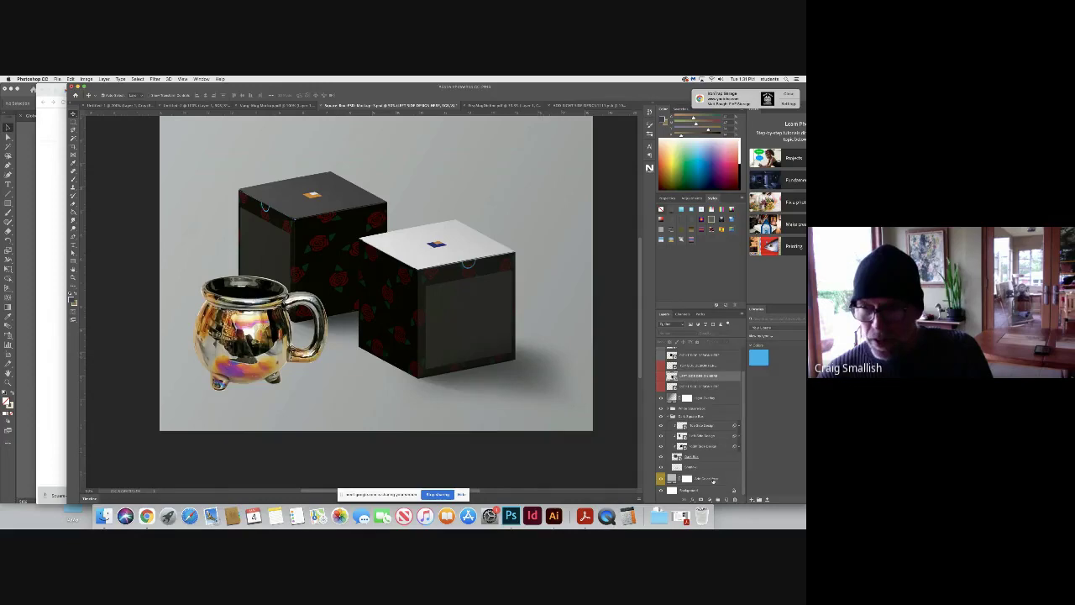
click(673, 415)
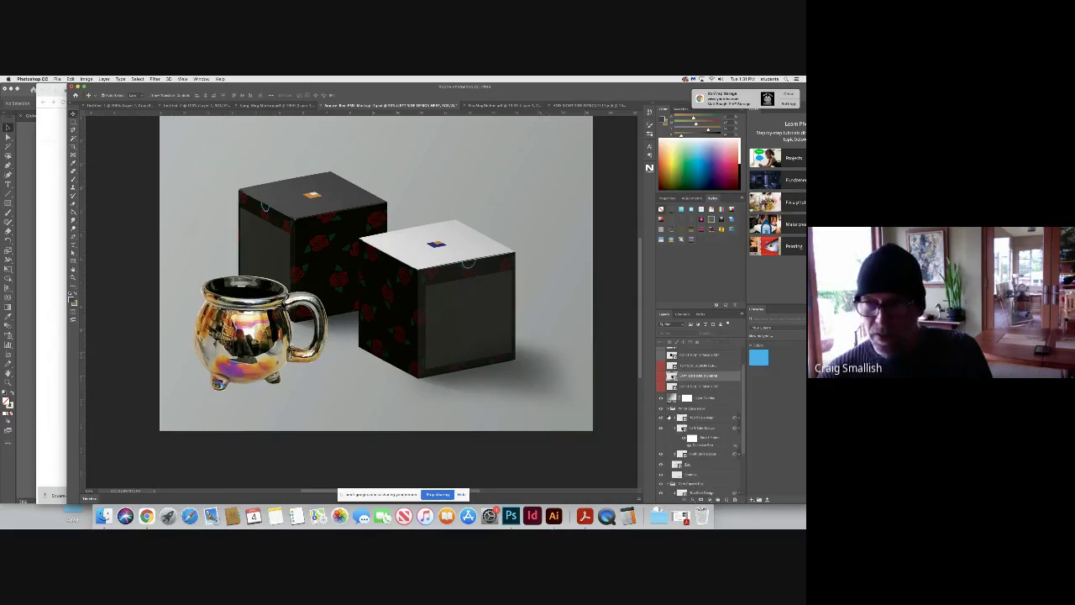
click(669, 484)
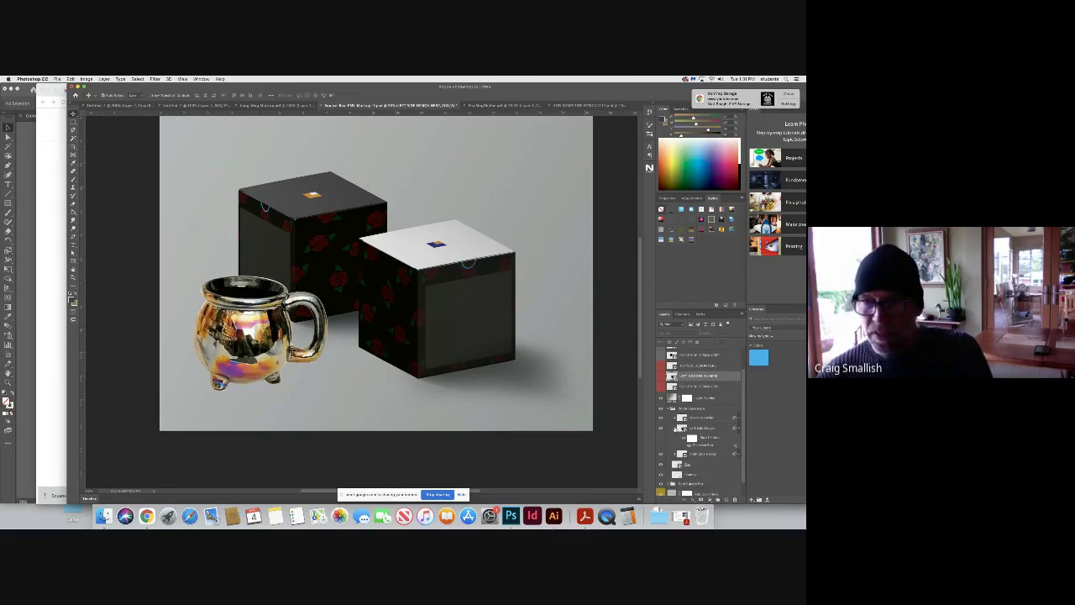
click(738, 429)
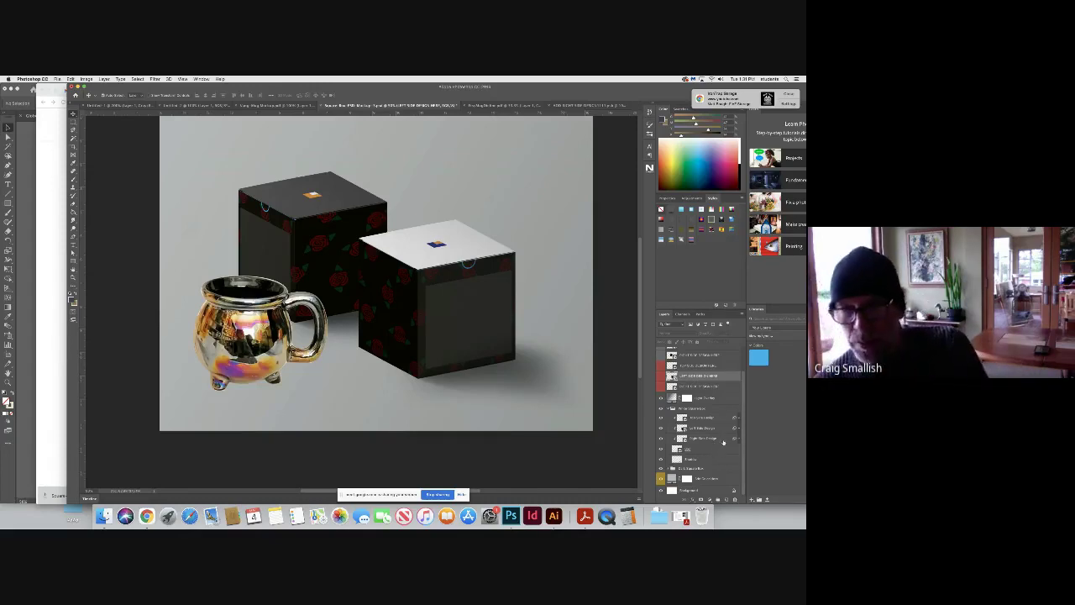
Set the white box's Right Side Design layer to 100% opacity with the Darken blend mode in its Layer Style
double_click(726, 439)
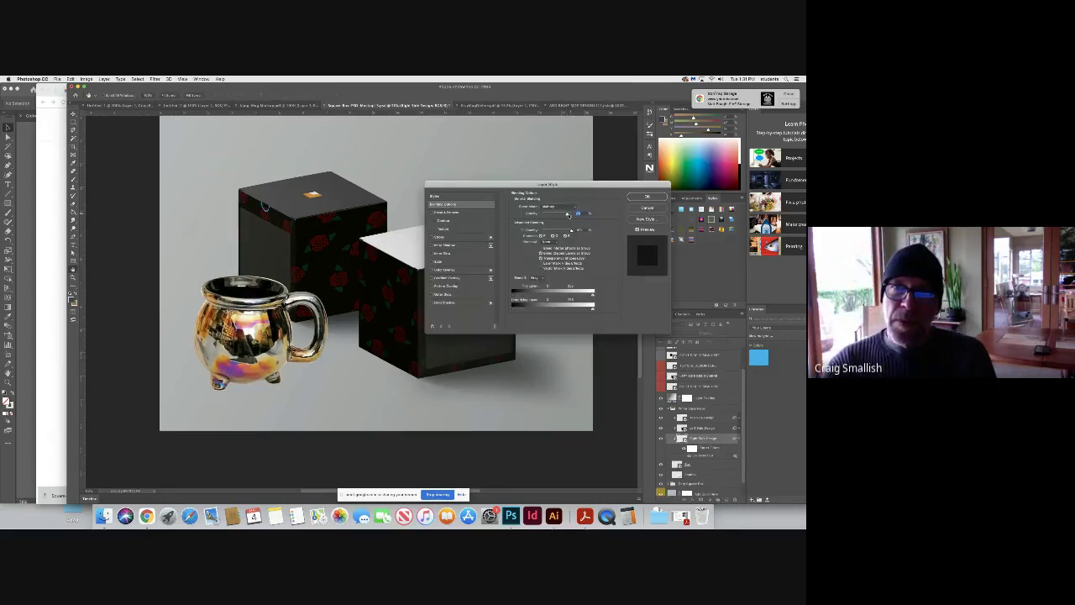
drag(567, 214, 576, 216)
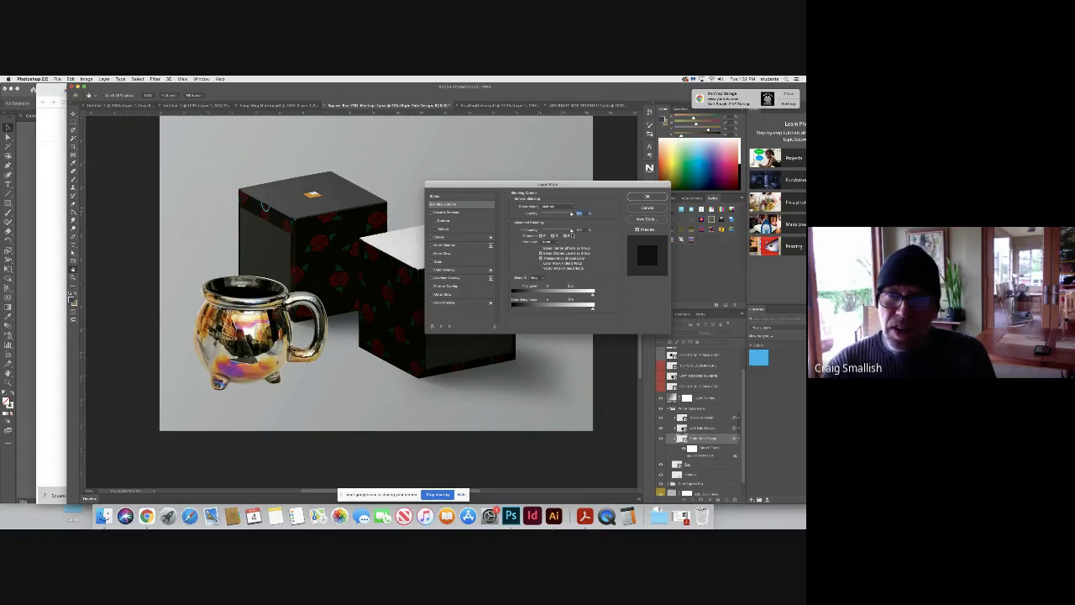
click(575, 208)
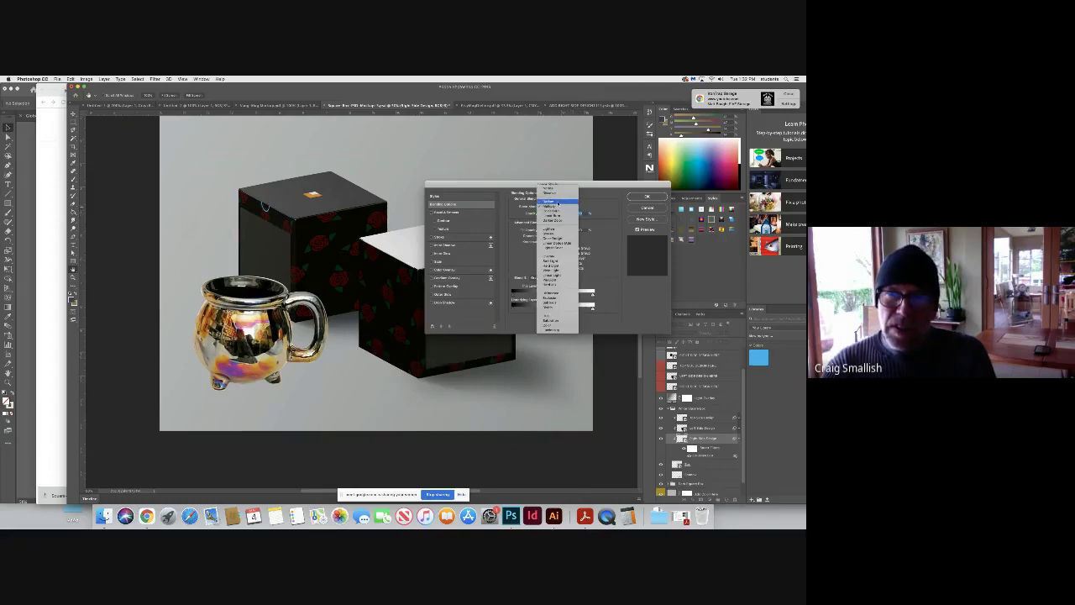
click(559, 205)
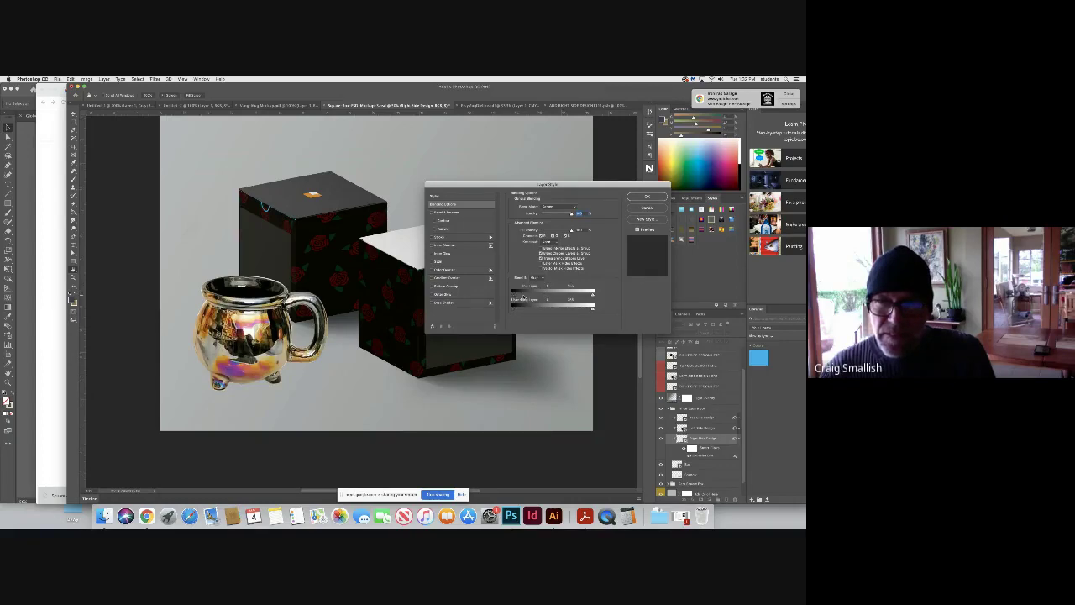
mouse_move(522, 299)
mouse_down()
mouse_move(535, 299)
mouse_move(514, 296)
mouse_up()
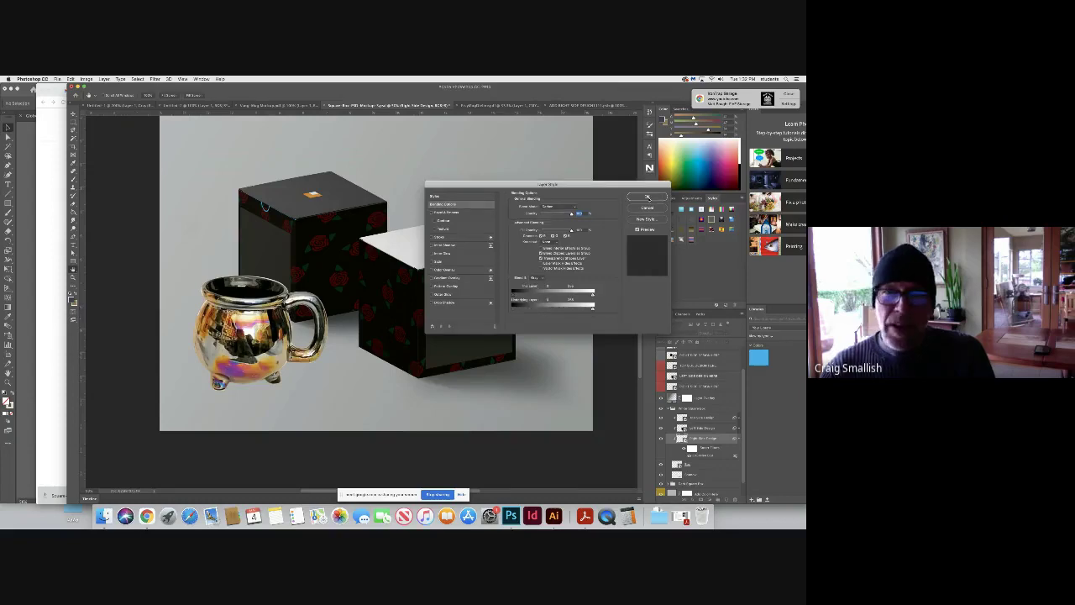
key(Return)
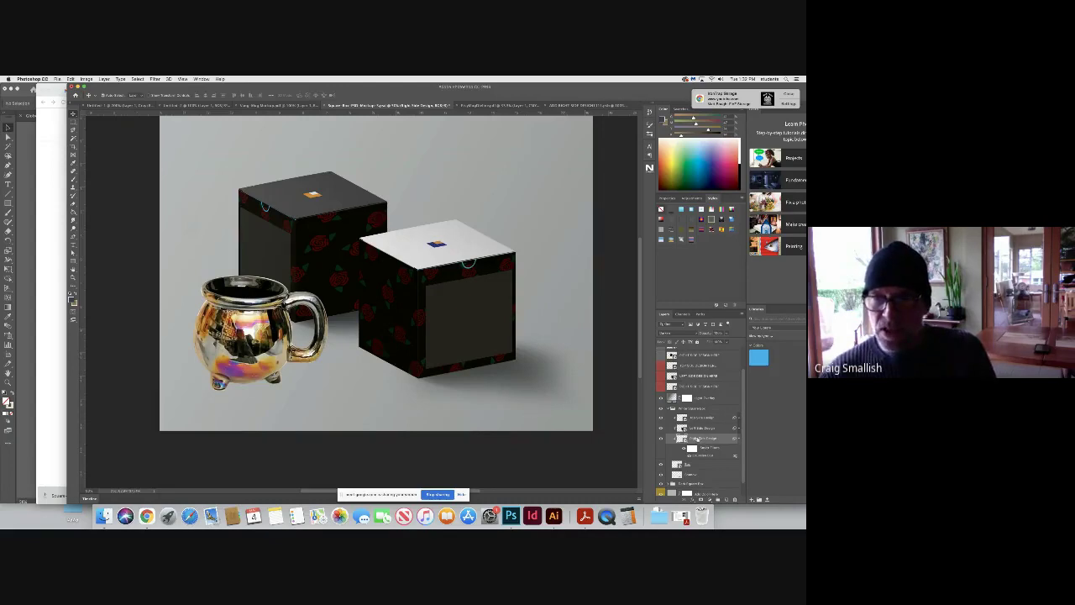
Collapse the white box's Right Side Design filter list and slightly lower the Left Side Design layer's opacity in its Layer Style
click(736, 439)
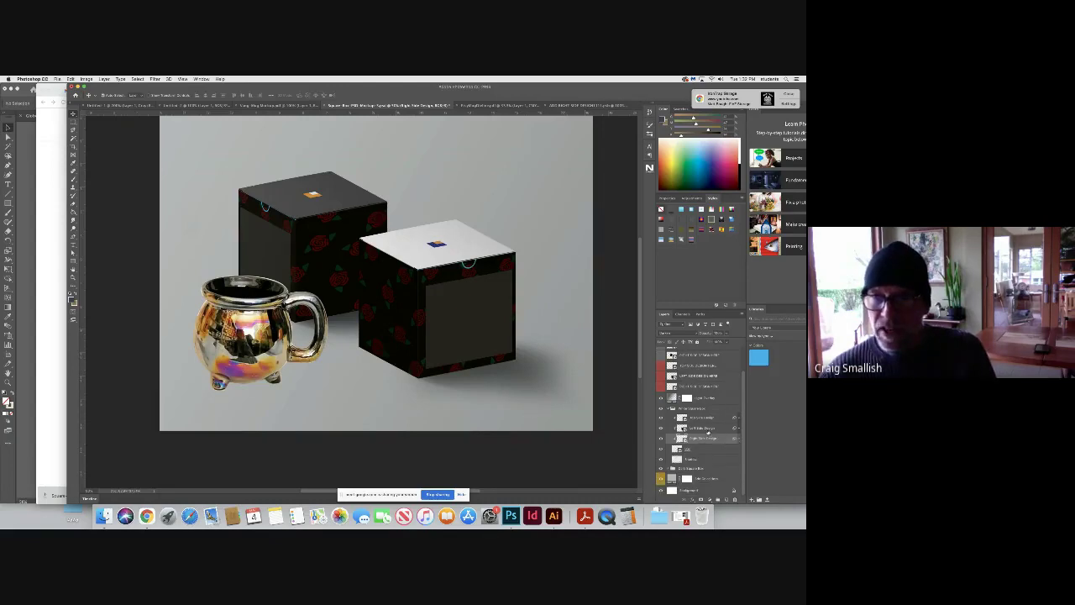
double_click(718, 429)
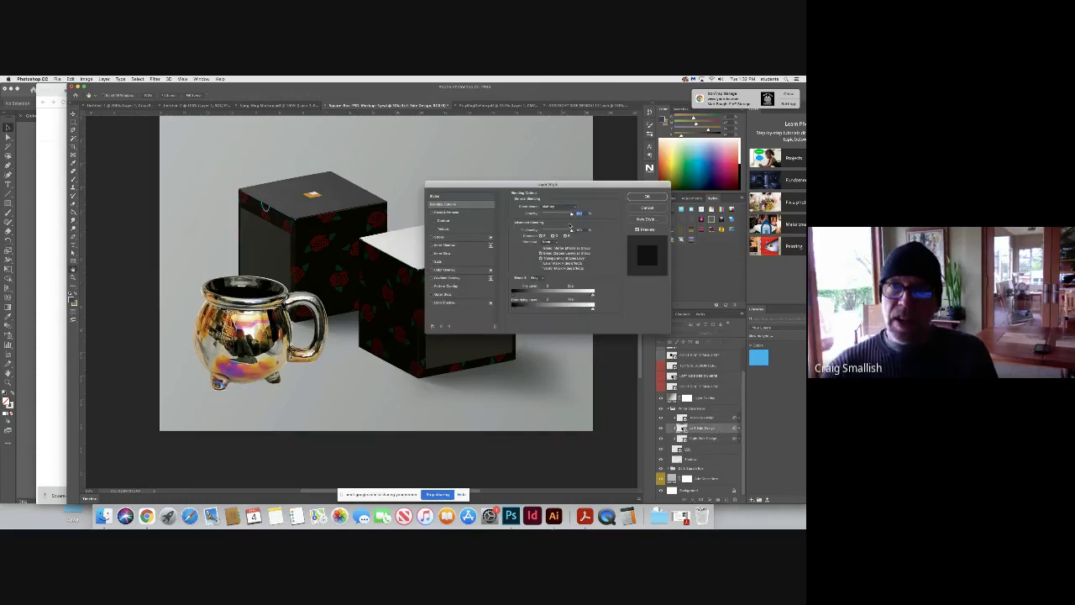
drag(570, 220, 567, 216)
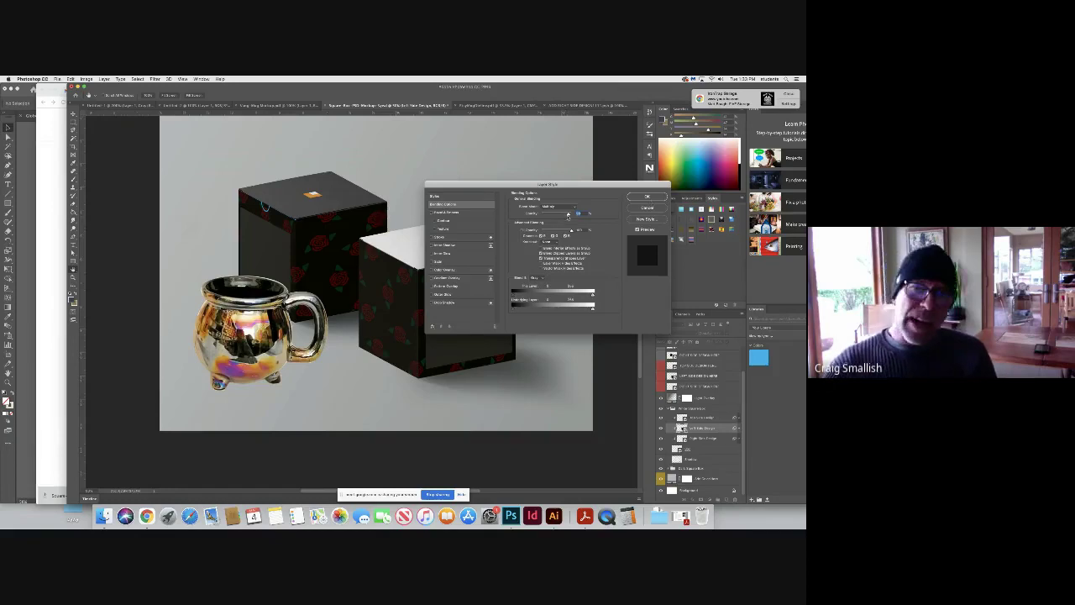
click(635, 197)
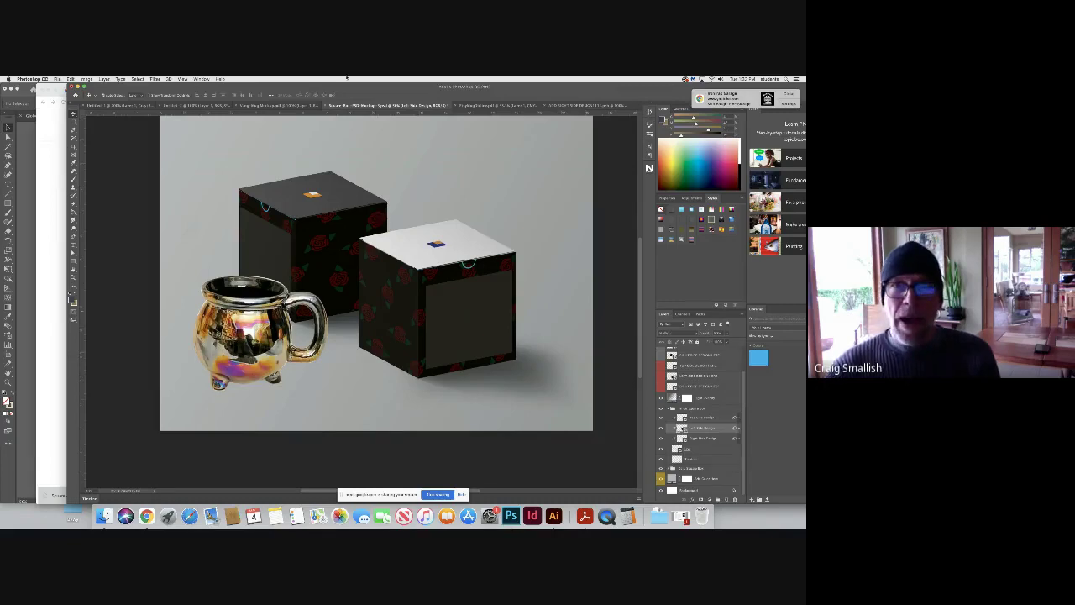
Close the left-side design document and marquee-select the lowest rose panel, carrying the brand name, in the flat box layout
click(578, 107)
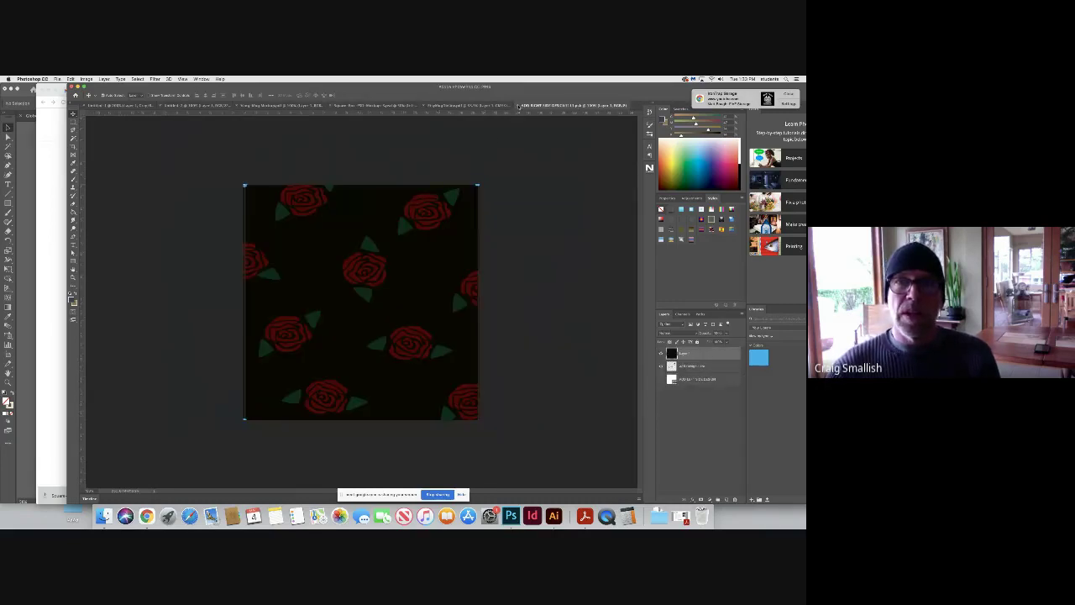
click(401, 106)
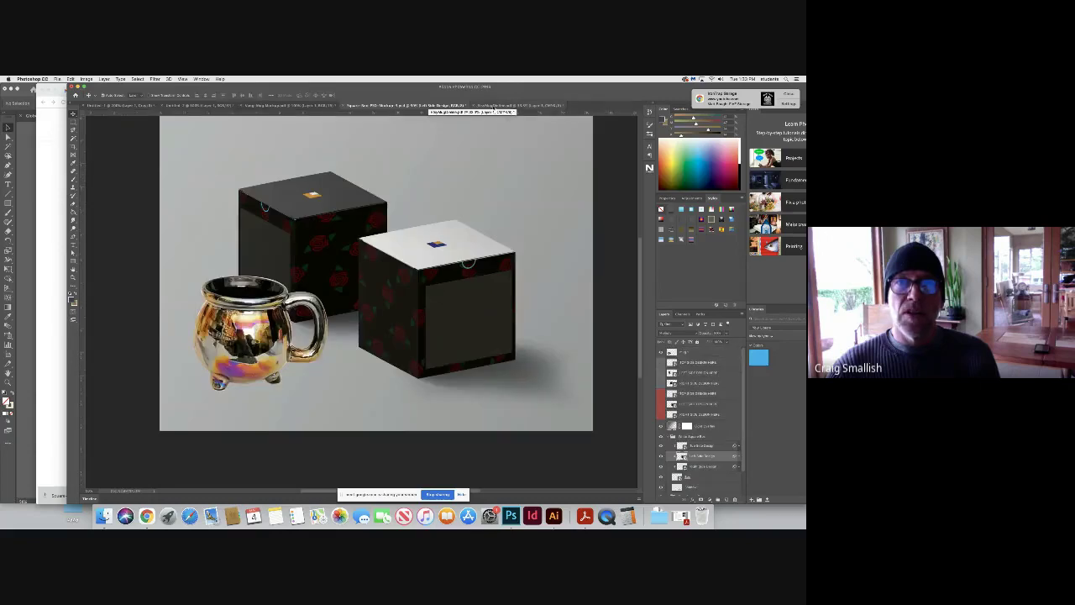
click(517, 106)
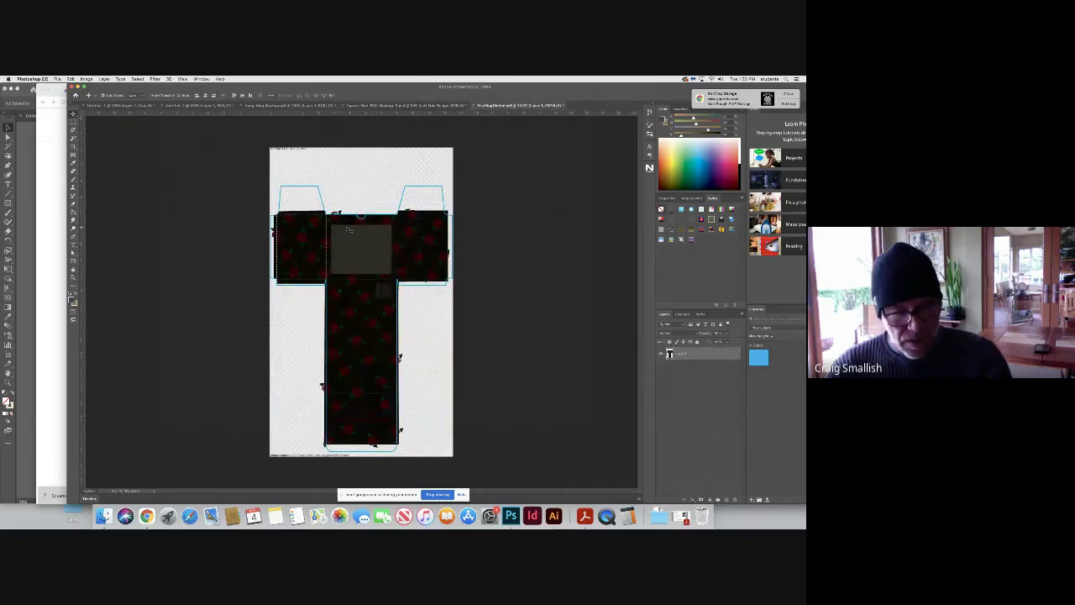
key(super+d)
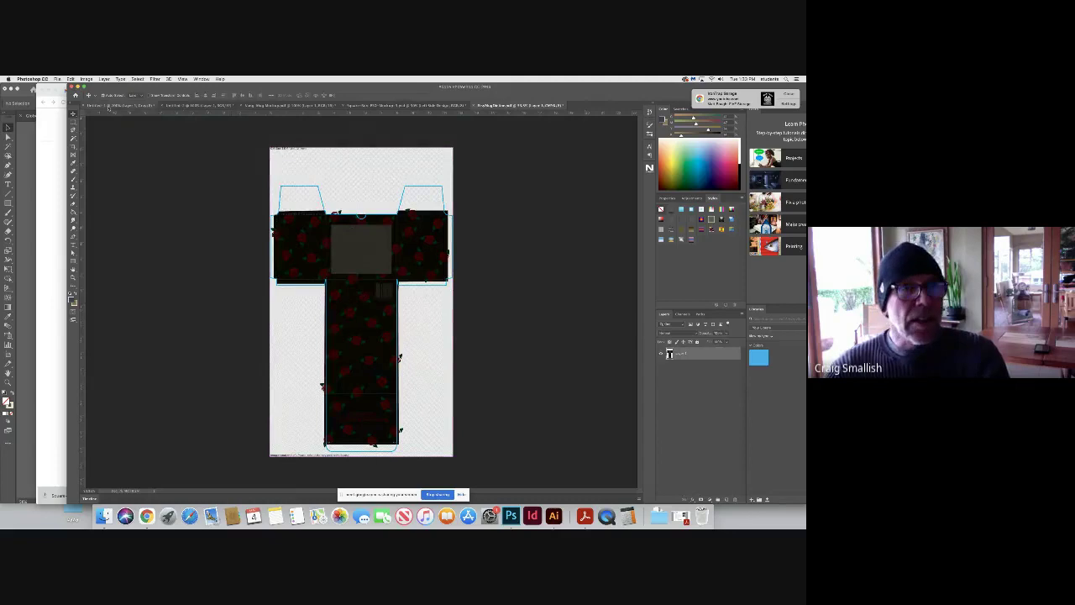
click(73, 120)
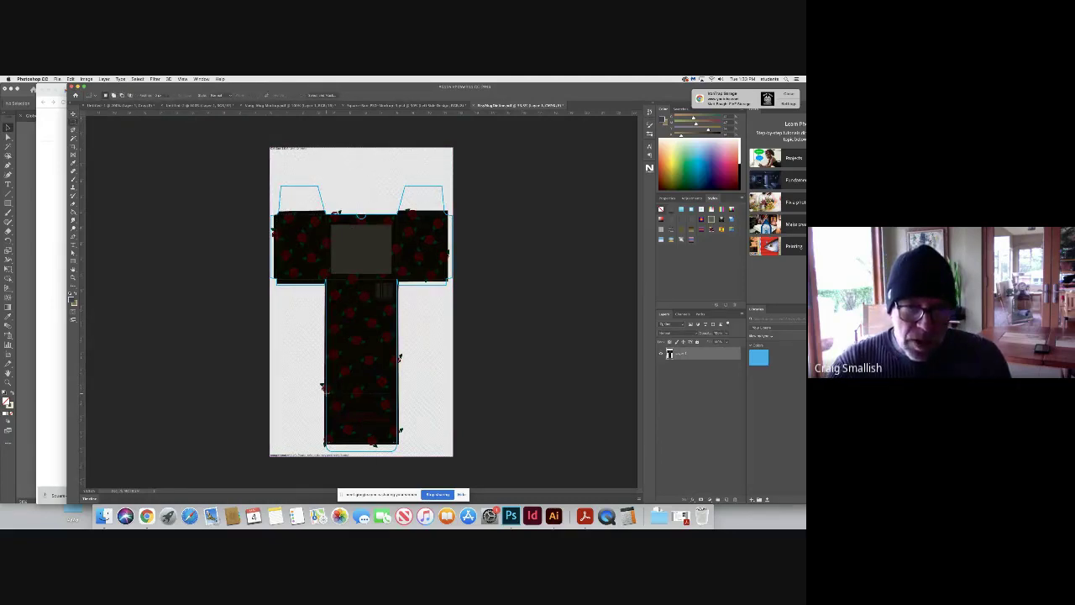
drag(326, 393, 399, 446)
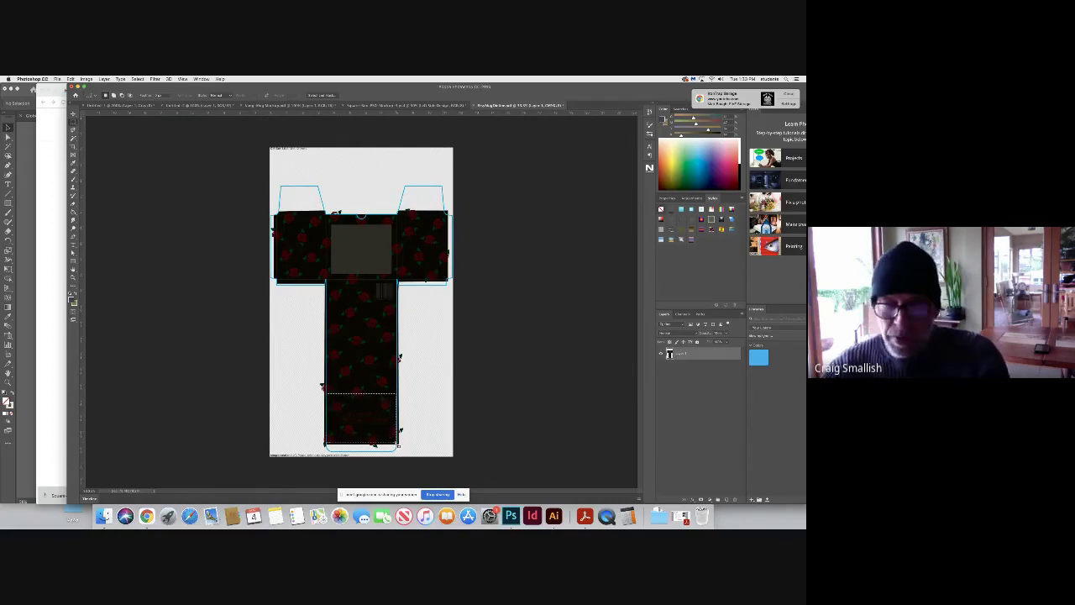
Open the white box's top design smart object from the mockup and paste the copied brand-name rose panel into it
click(350, 106)
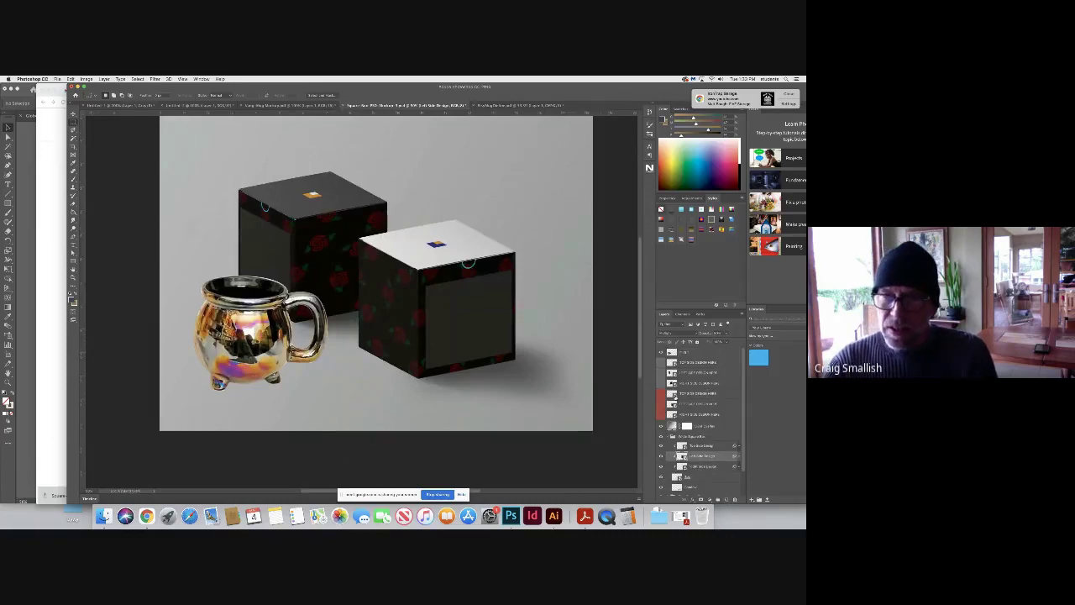
double_click(672, 393)
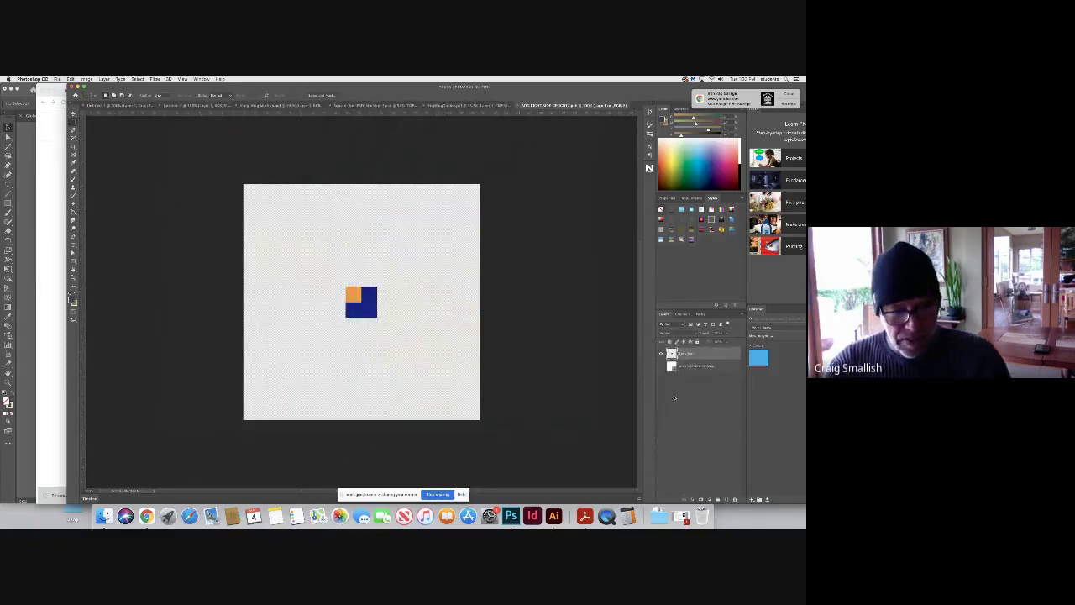
key(super+v)
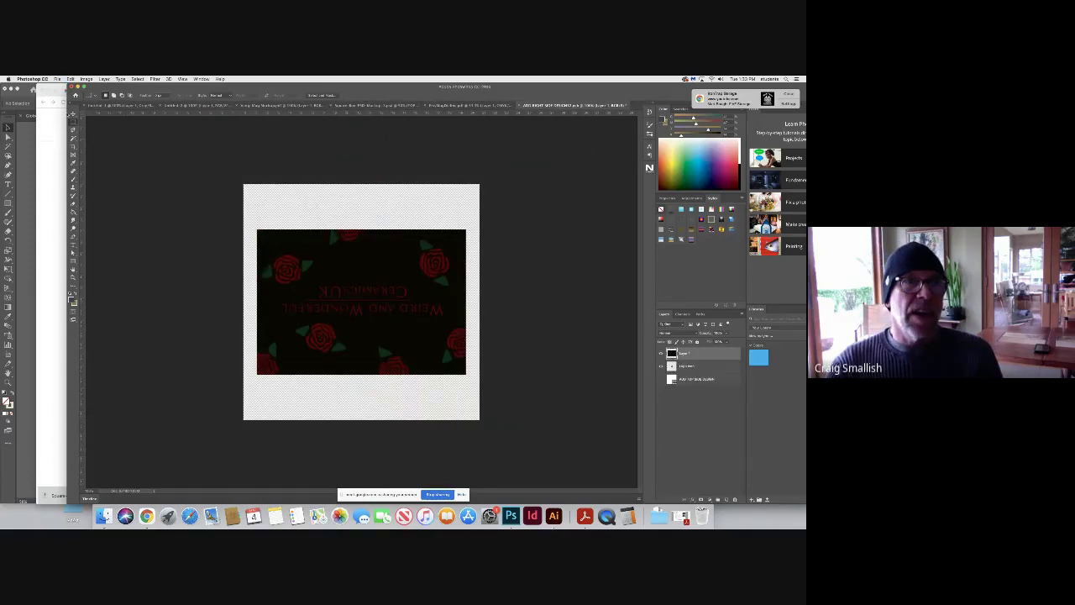
Rotate the pasted panel 180°, align it to the canvas's upper-left corner, stretch it to fill the canvas, and return to the mockup
click(73, 114)
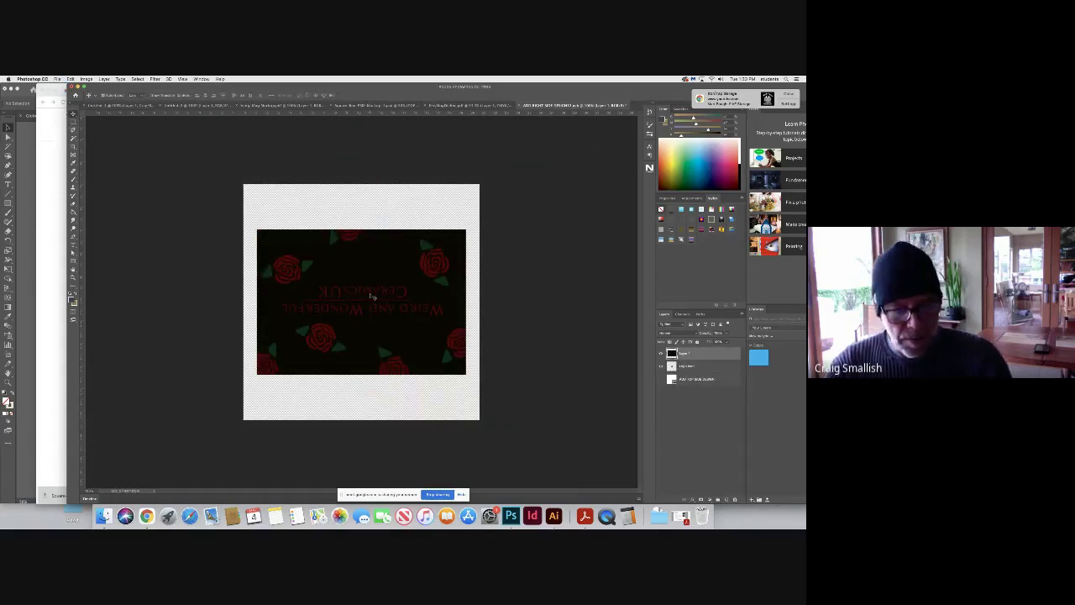
key(super+t)
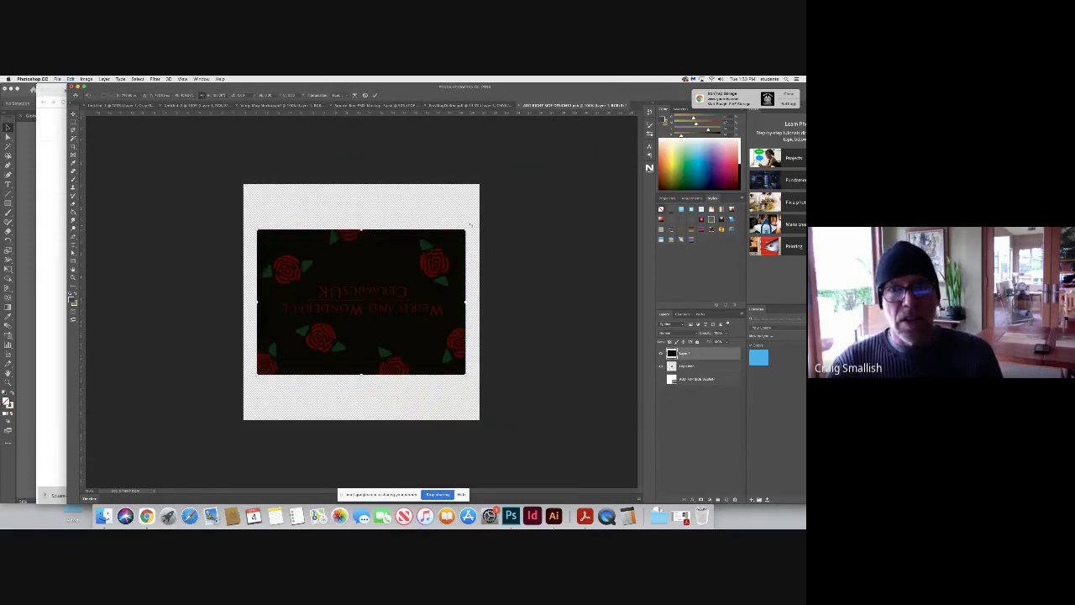
drag(470, 226, 263, 361)
mouse_move(268, 265)
mouse_down()
mouse_move(280, 252)
mouse_move(271, 283)
mouse_up()
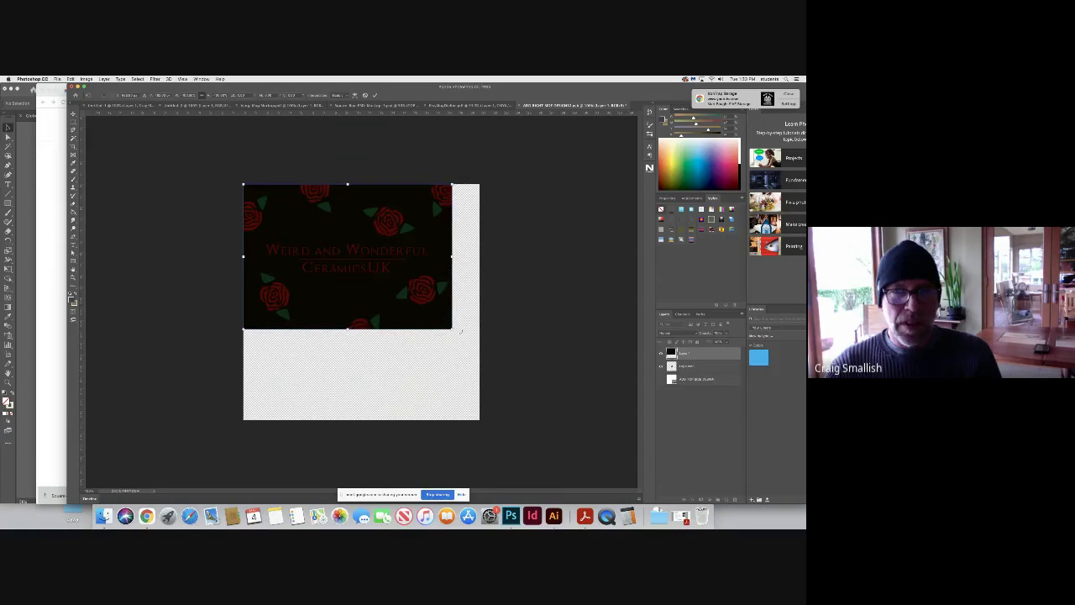
drag(453, 329, 480, 419)
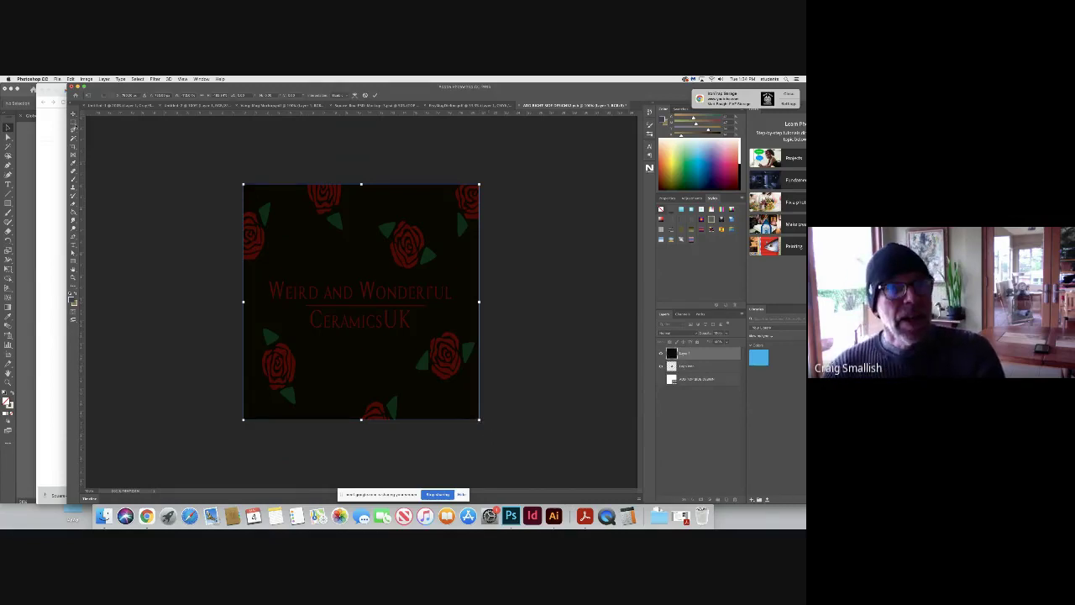
key(Return)
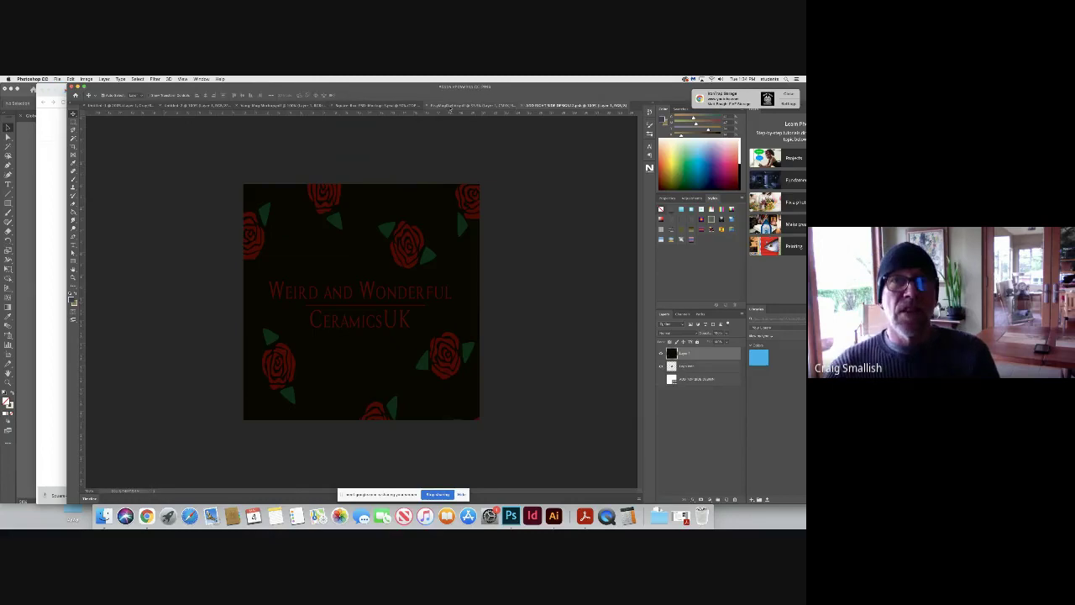
click(385, 106)
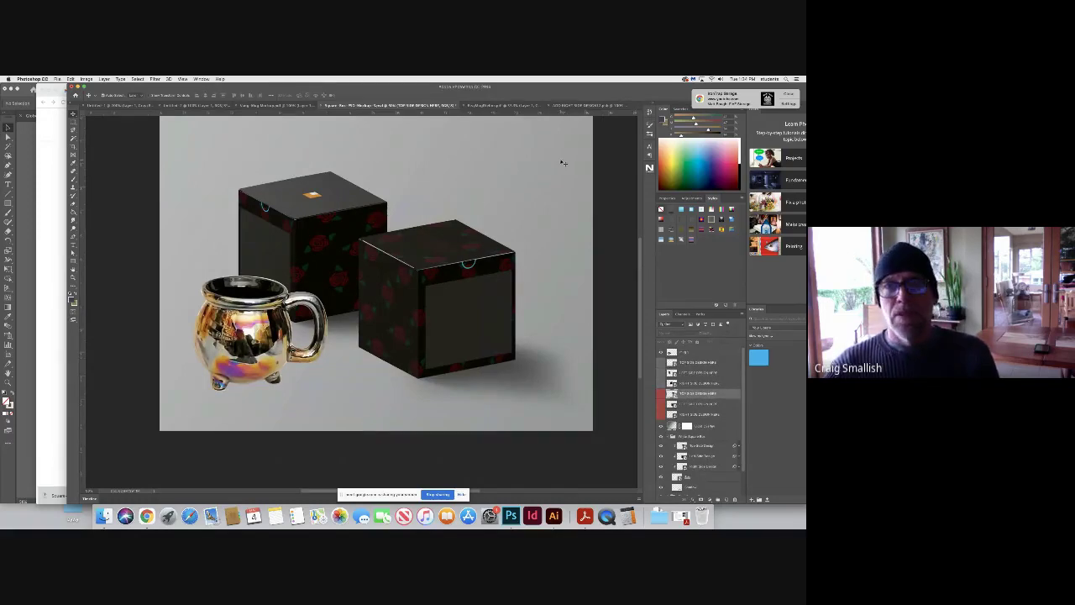
Rotate the brand-name panel in the top design document 90° counterclockwise, save it, and return to the mockup
click(569, 107)
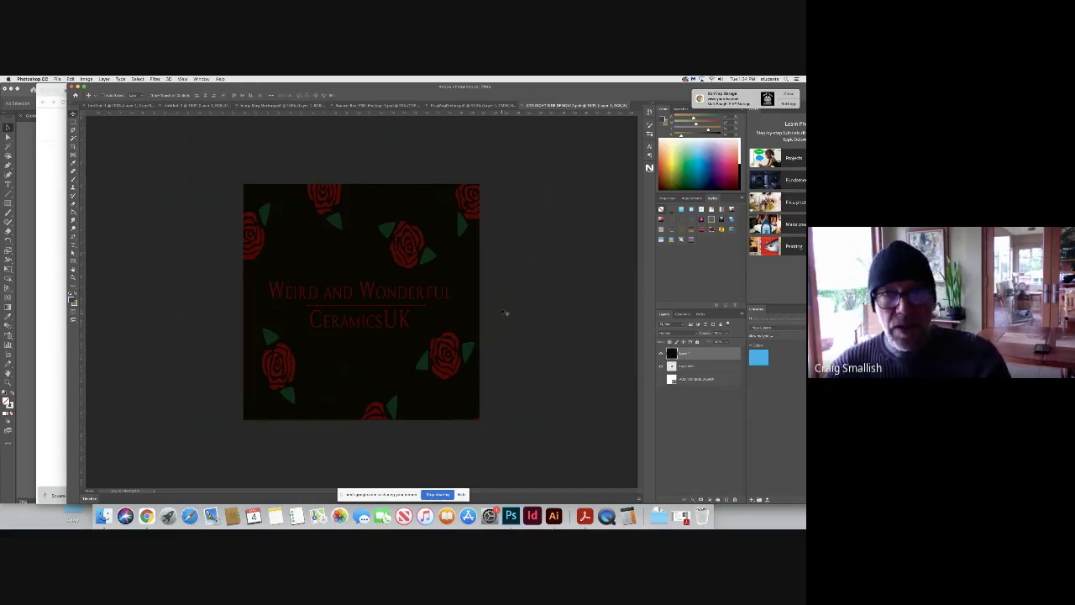
key(ctrl+t)
drag(487, 176, 305, 235)
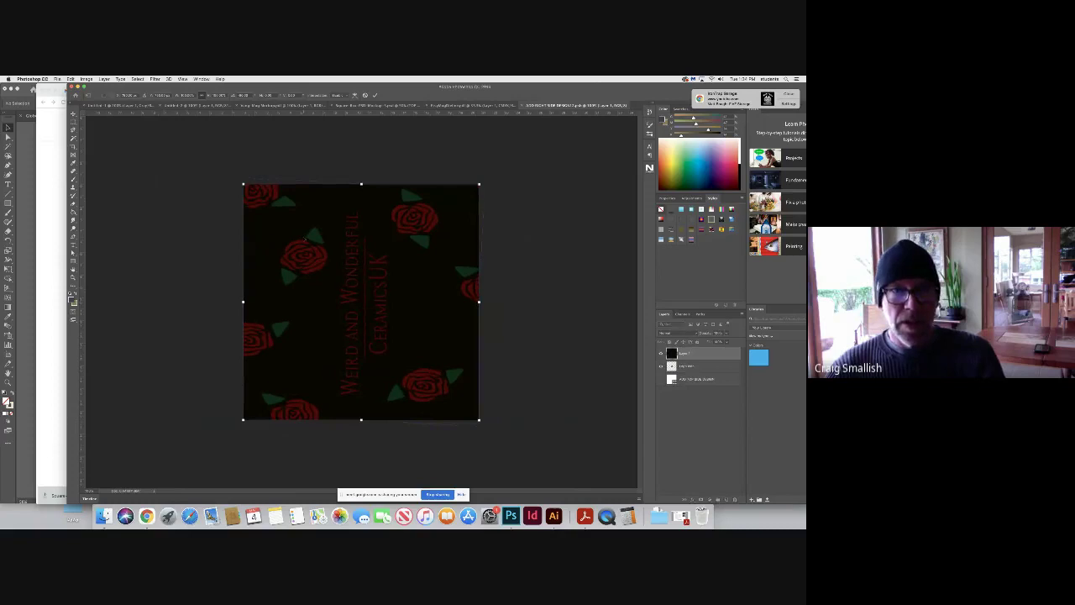
key(Return)
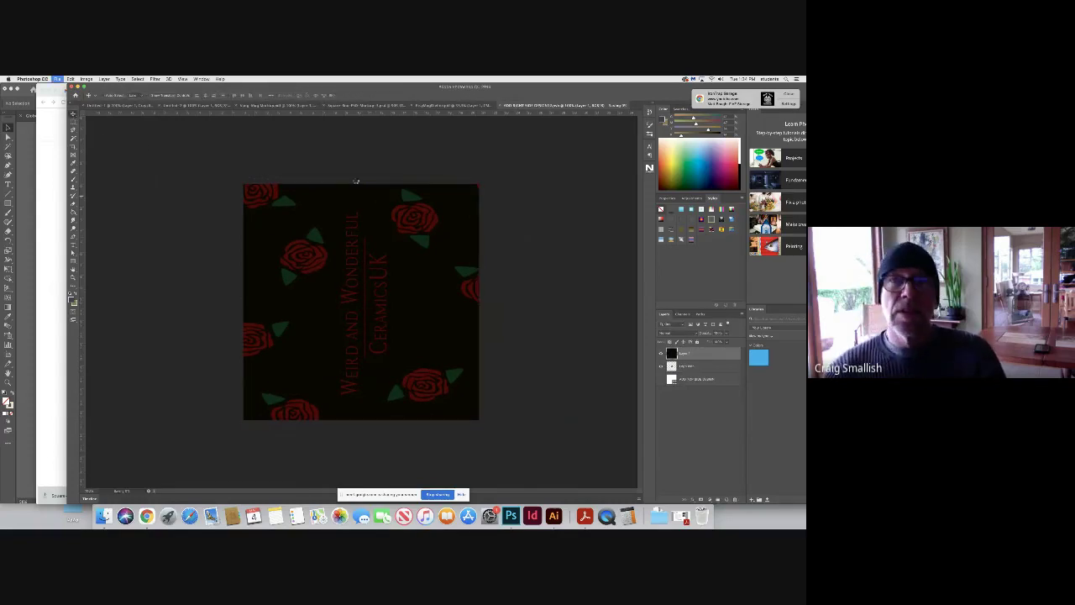
click(392, 107)
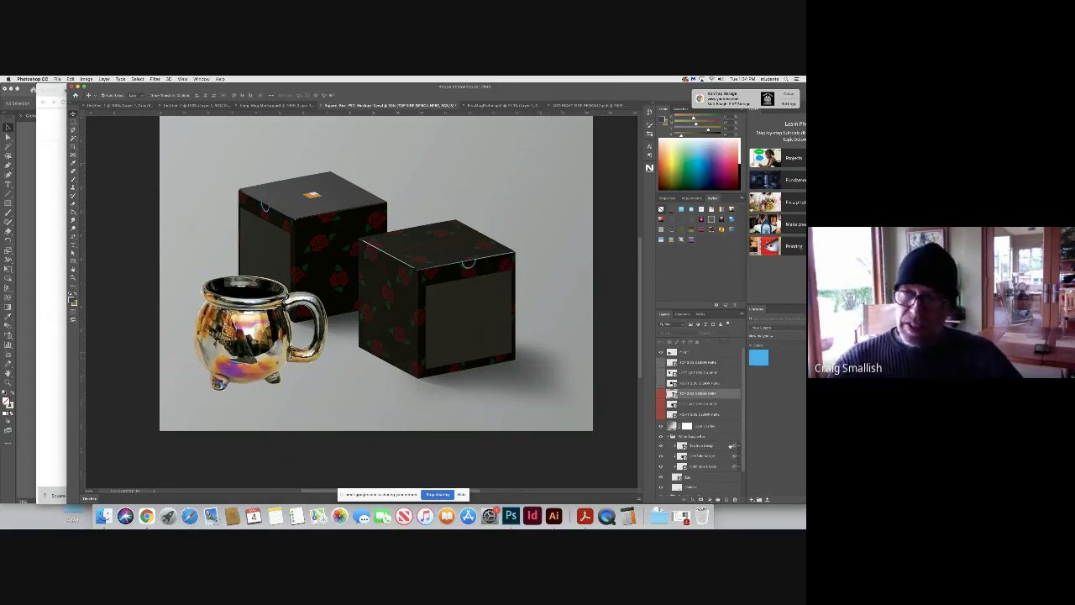
Slightly lower the opacity of the white box's Top Side Design layer in its Layer Style
double_click(713, 446)
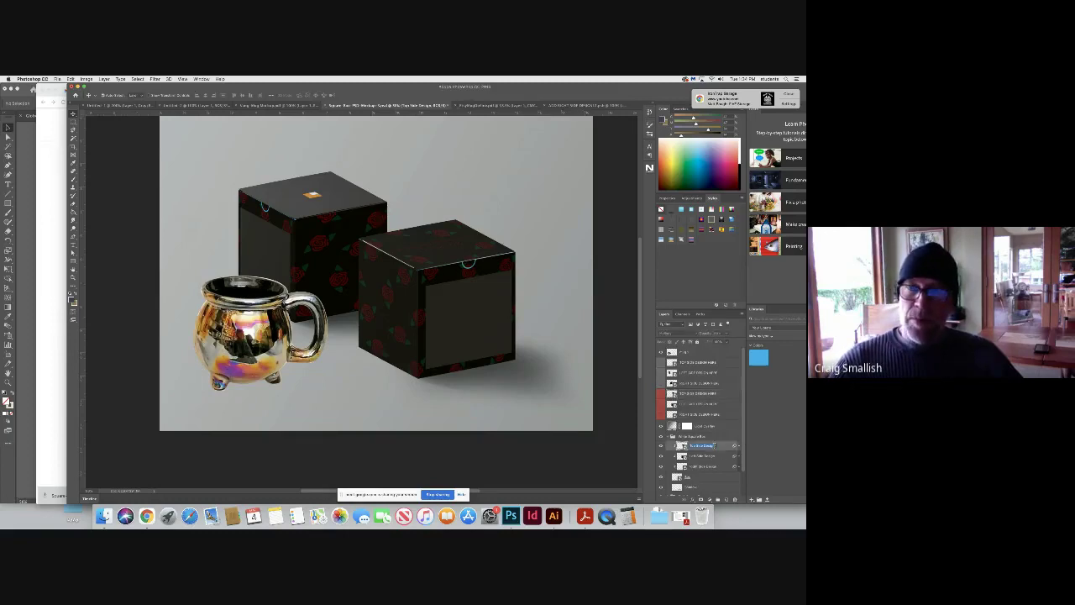
double_click(723, 446)
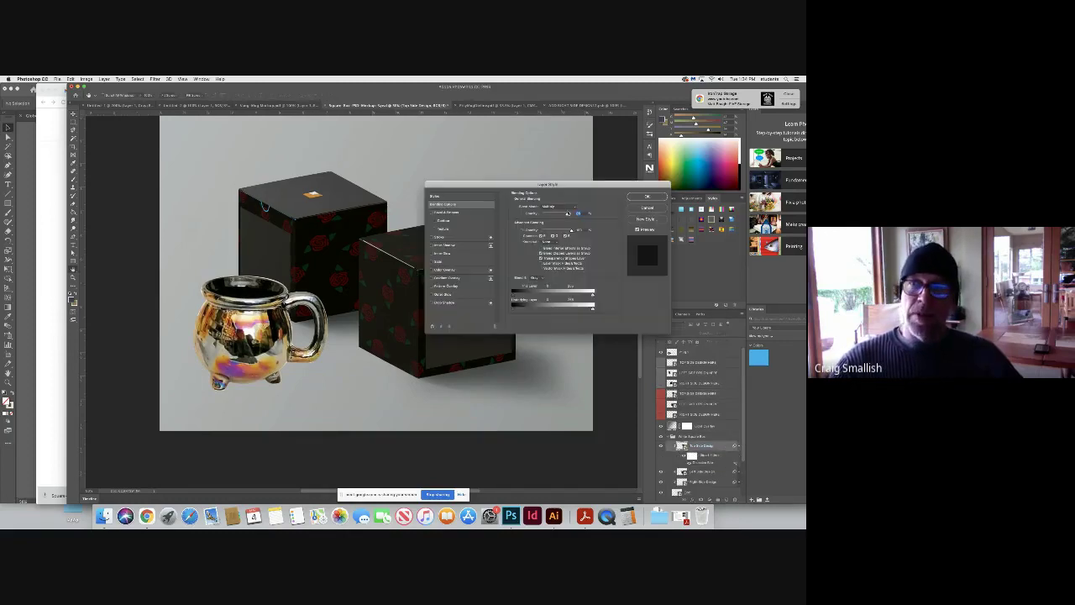
drag(564, 215, 563, 217)
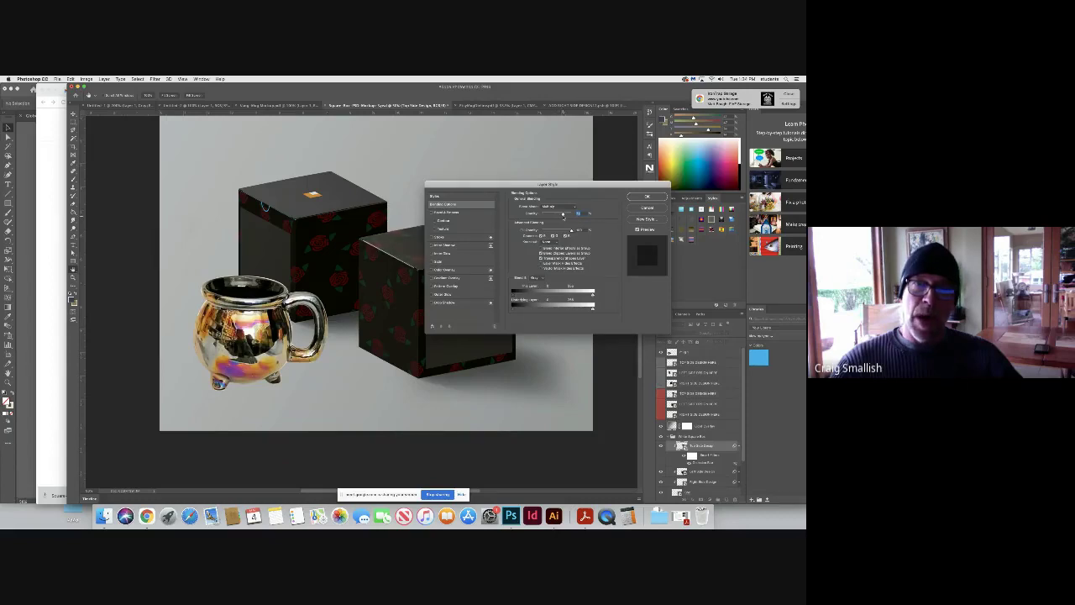
click(636, 199)
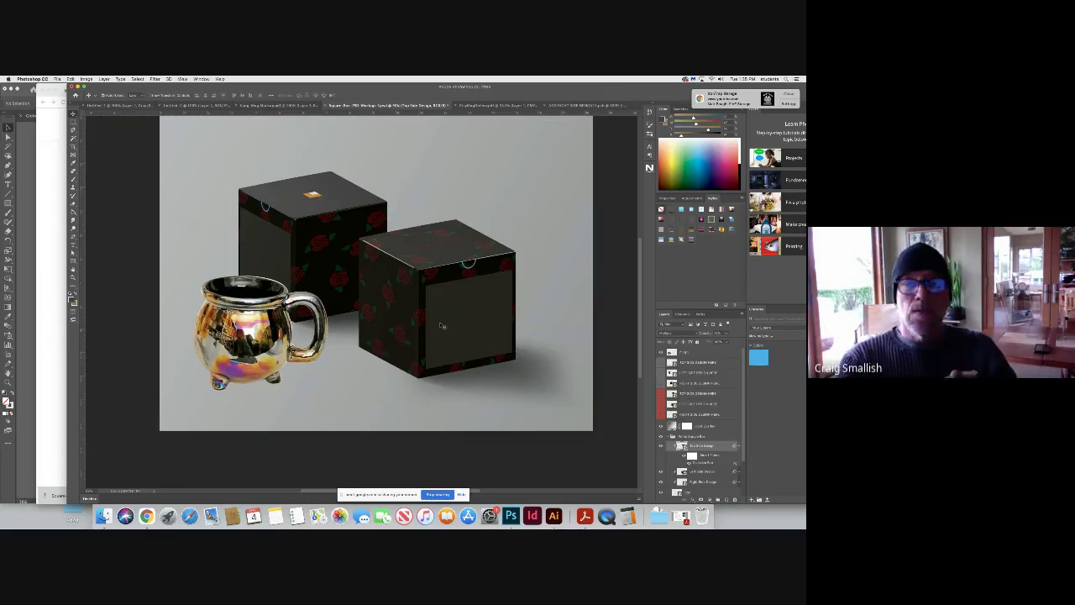
Copy the entire contents of the mug layer and hide that layer
click(722, 354)
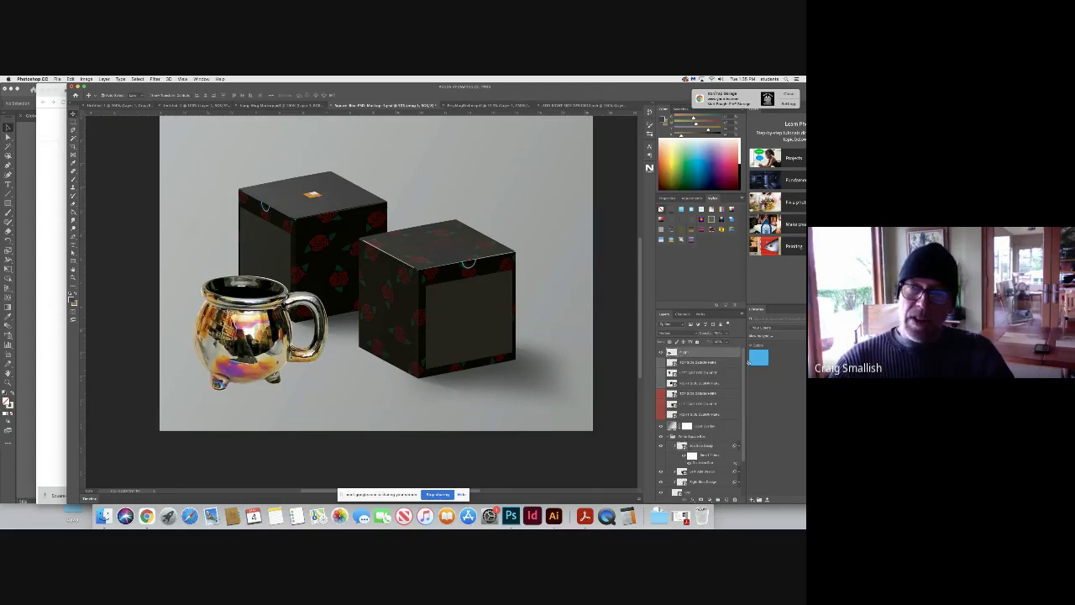
key(super+a)
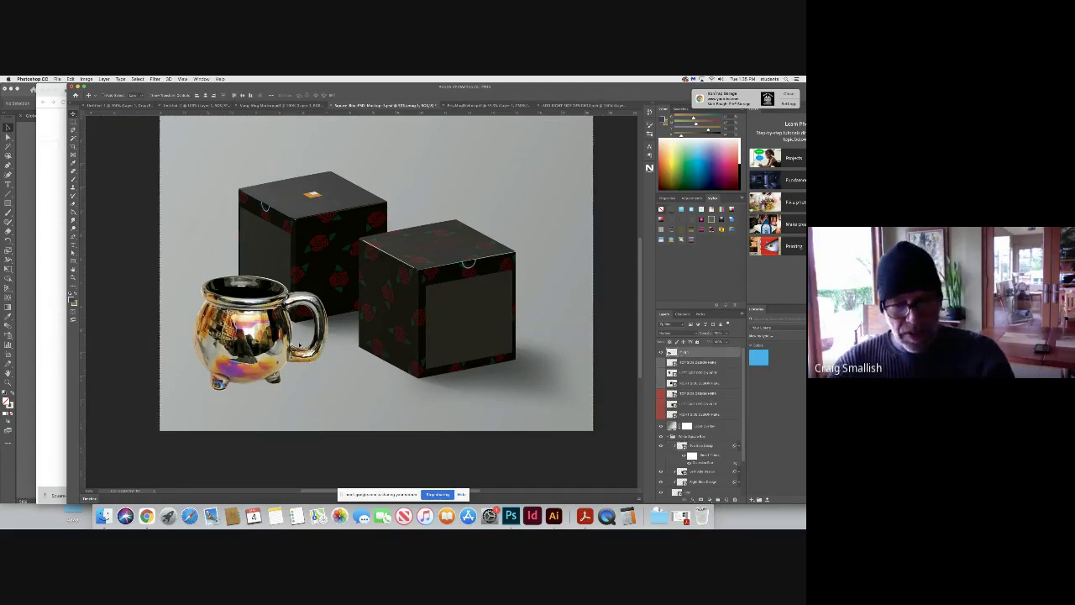
key(super+c)
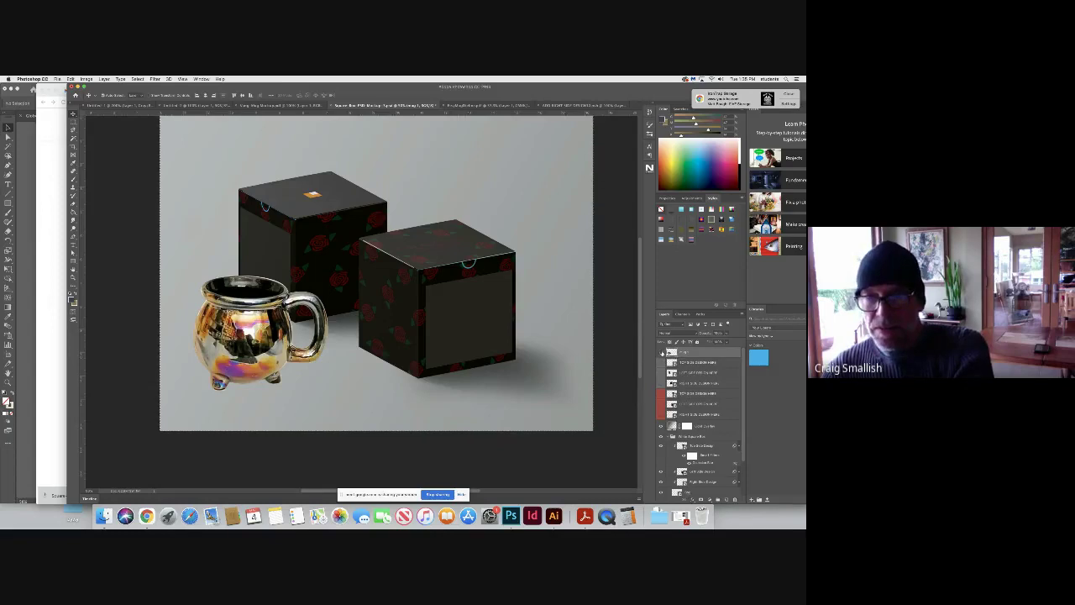
click(662, 353)
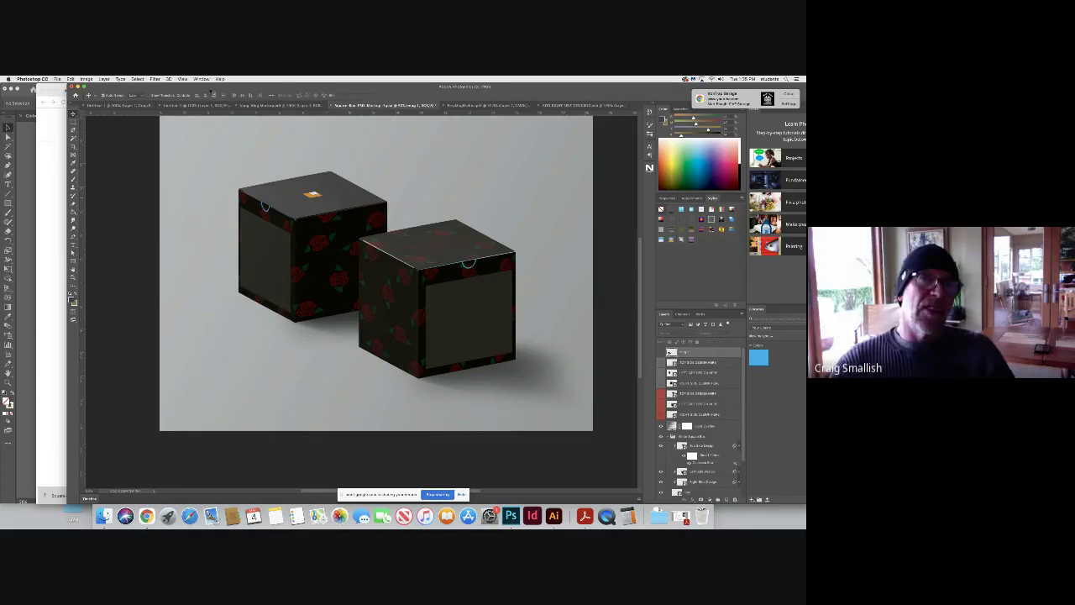
Flatten the mockup image, discarding the hidden layers
click(104, 79)
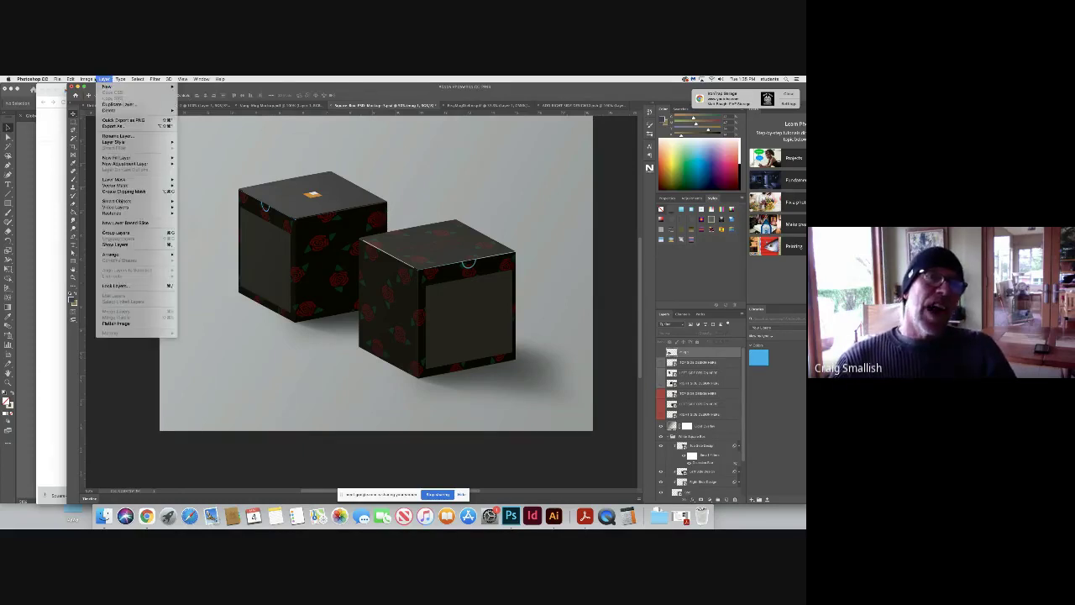
mouse_move(87, 80)
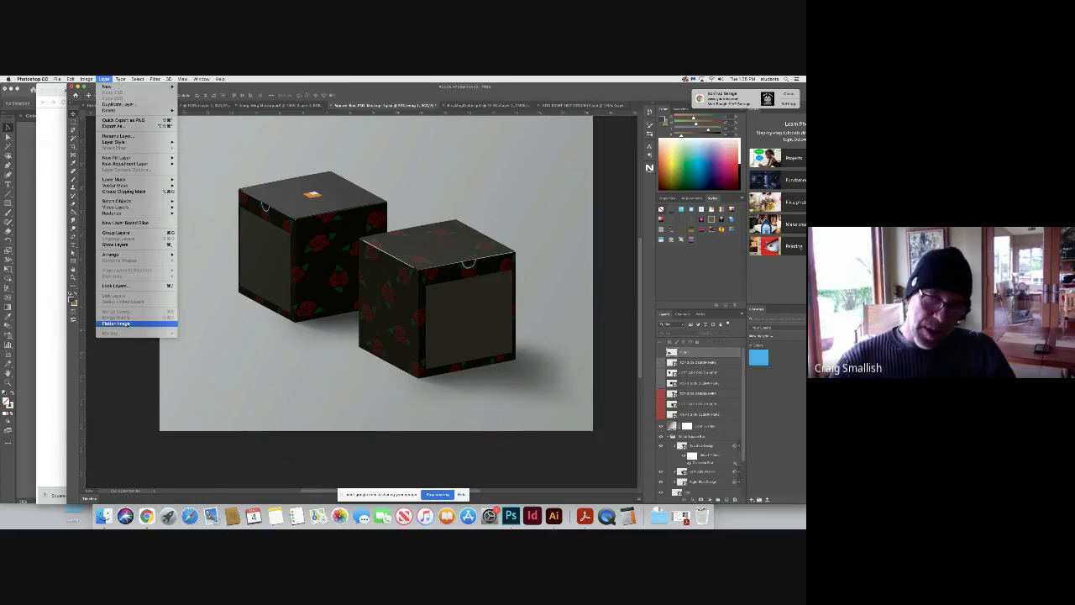
click(116, 323)
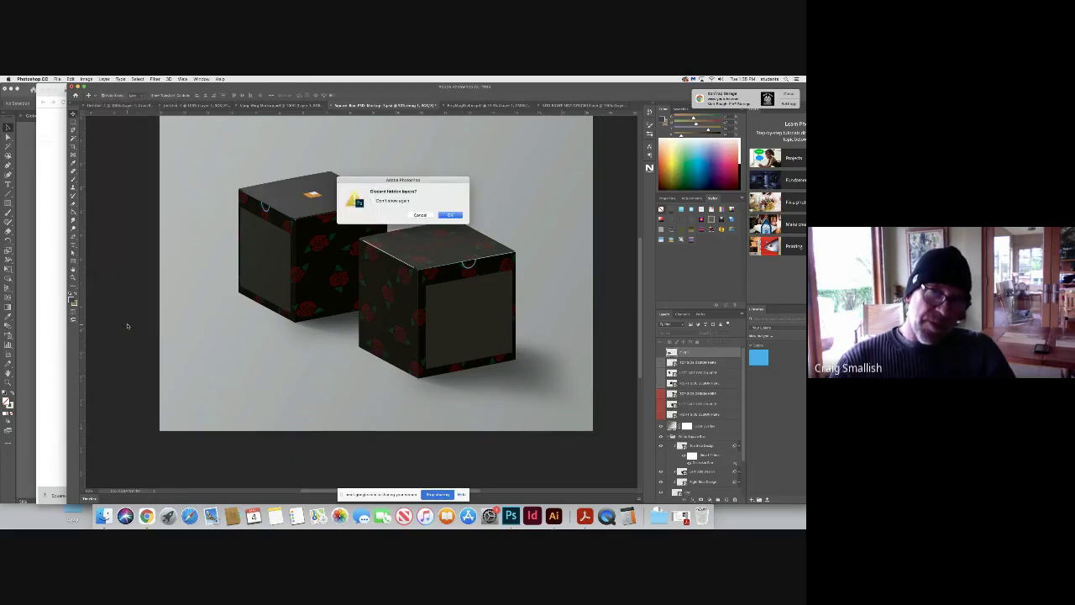
click(451, 215)
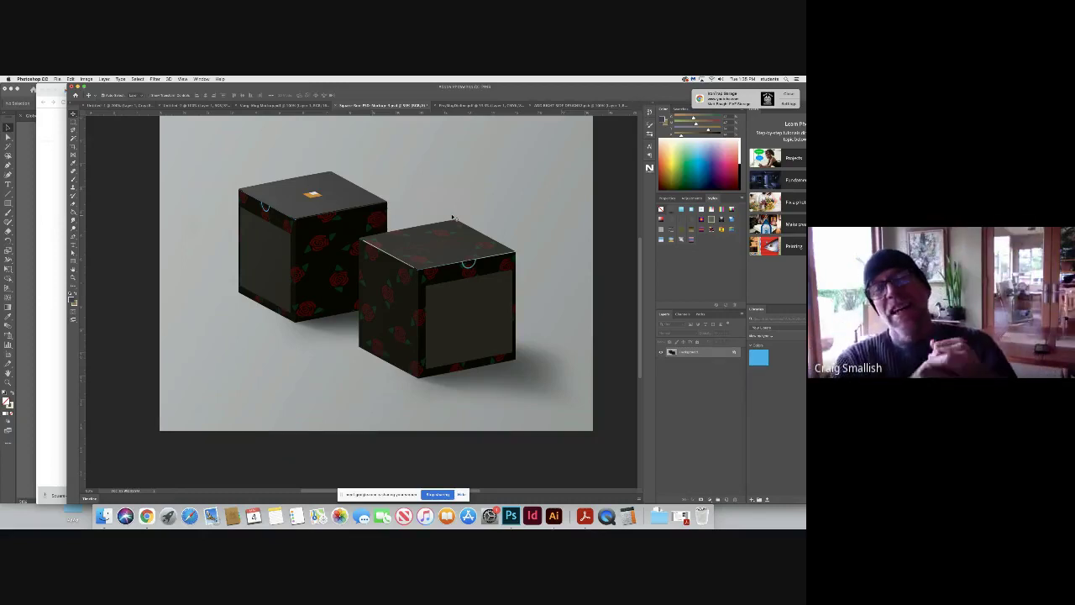
Save the flattened mockup to the Desktop as a JPEG named box at maximum quality
click(56, 79)
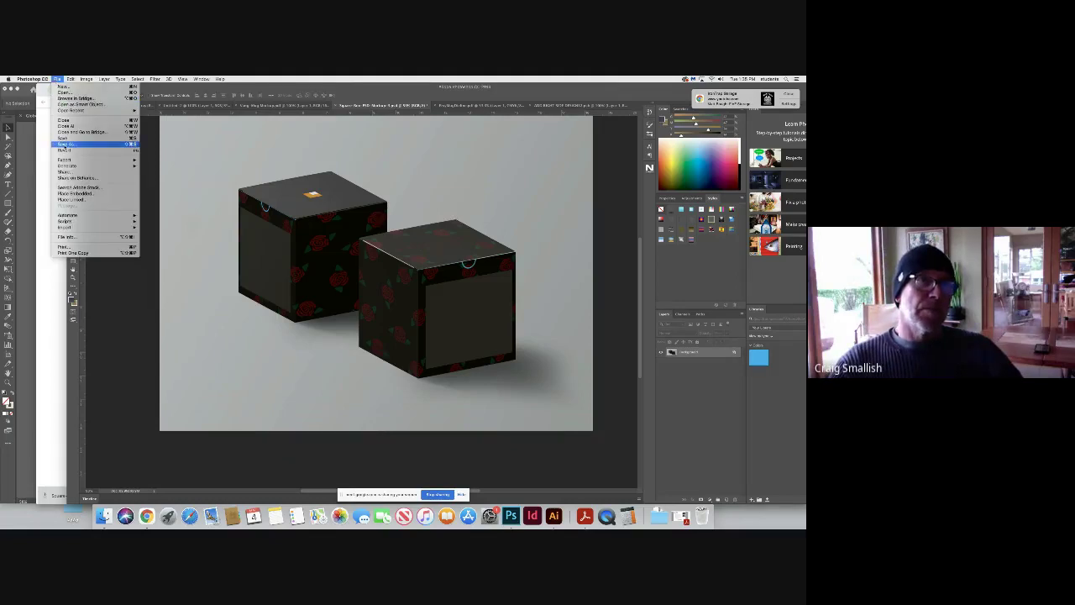
click(84, 144)
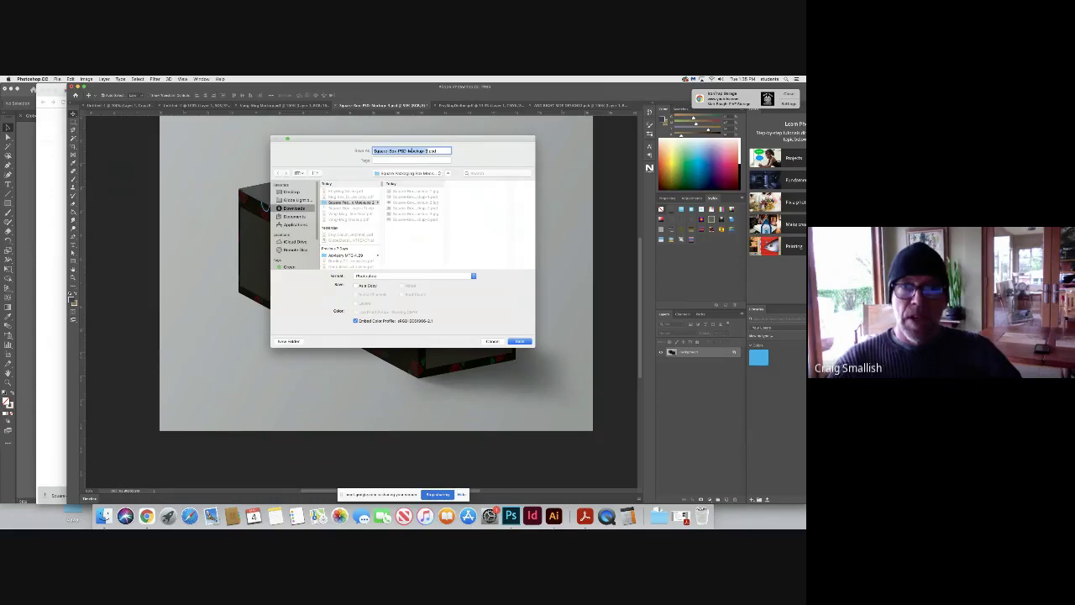
text(box)
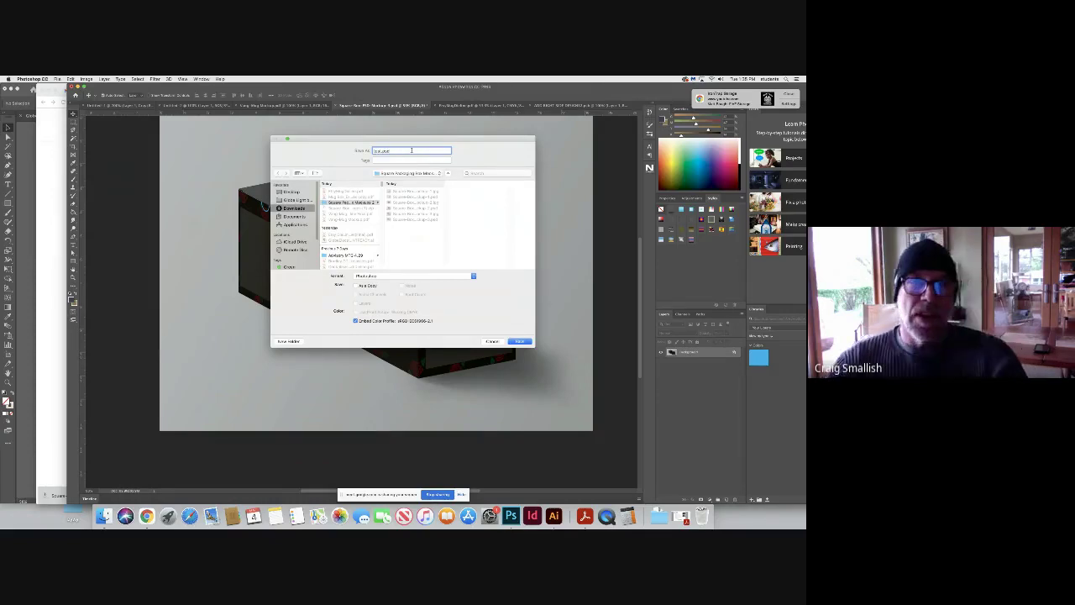
click(291, 192)
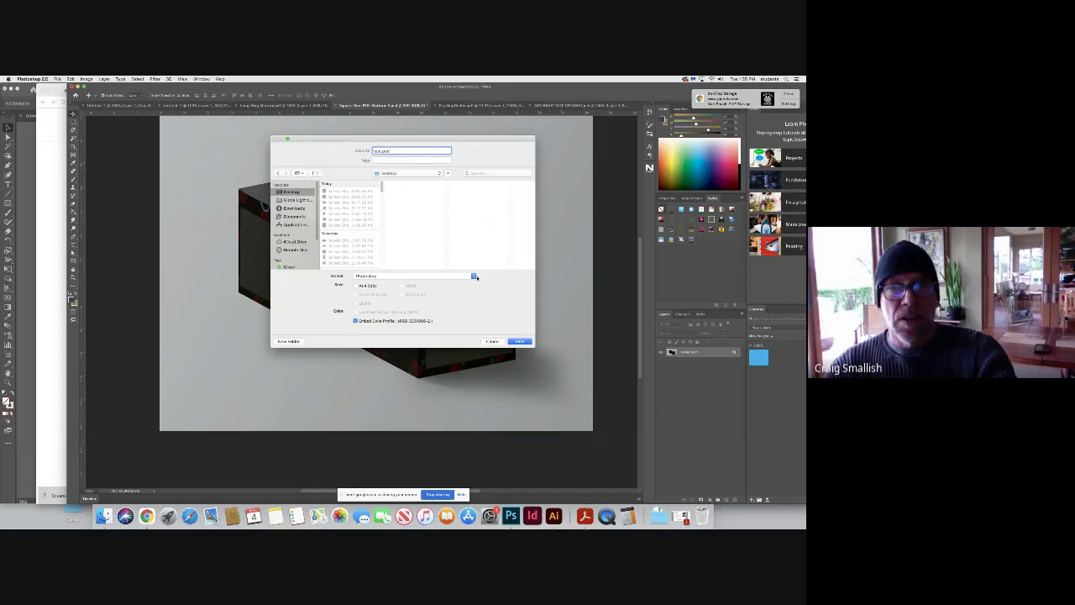
click(473, 277)
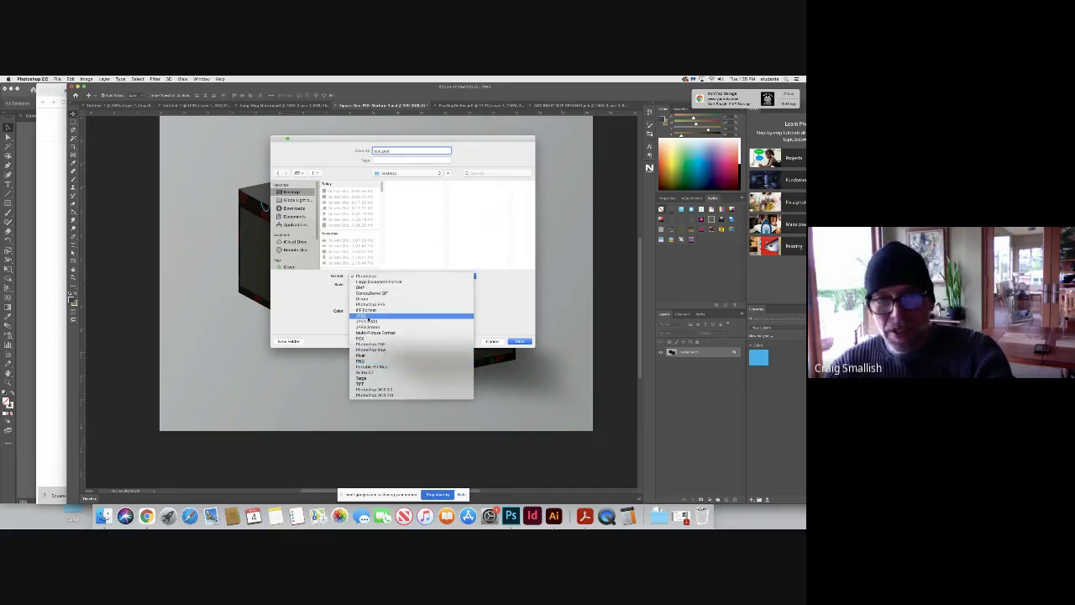
click(367, 316)
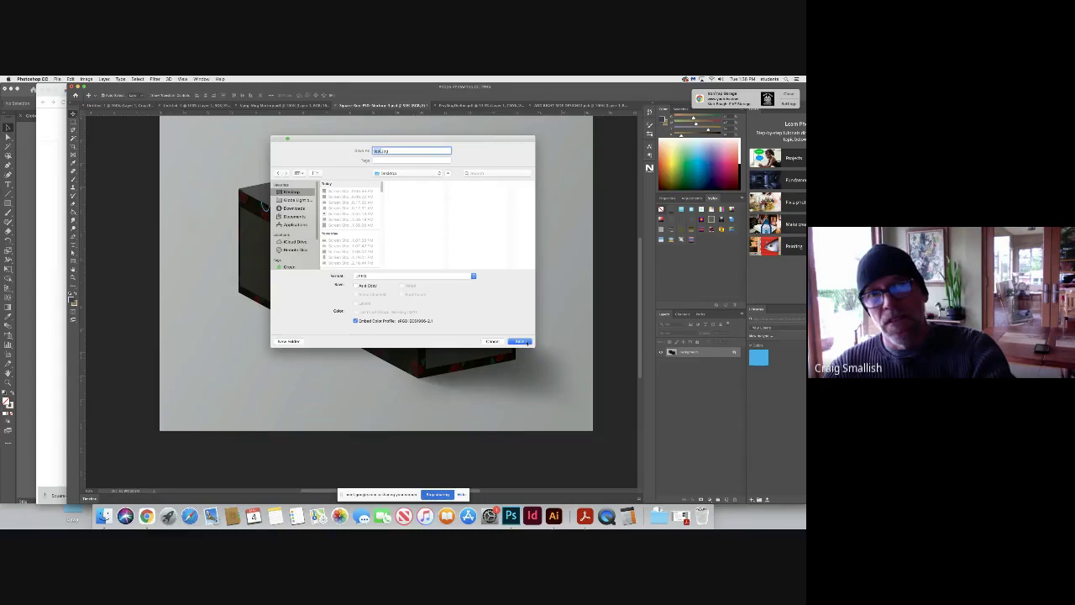
click(520, 341)
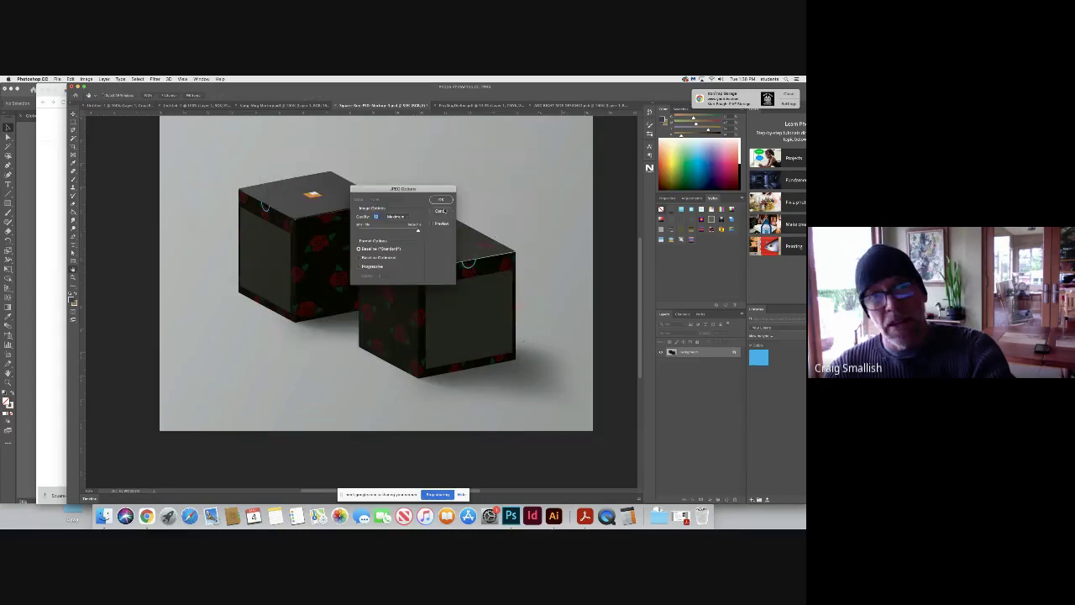
click(441, 200)
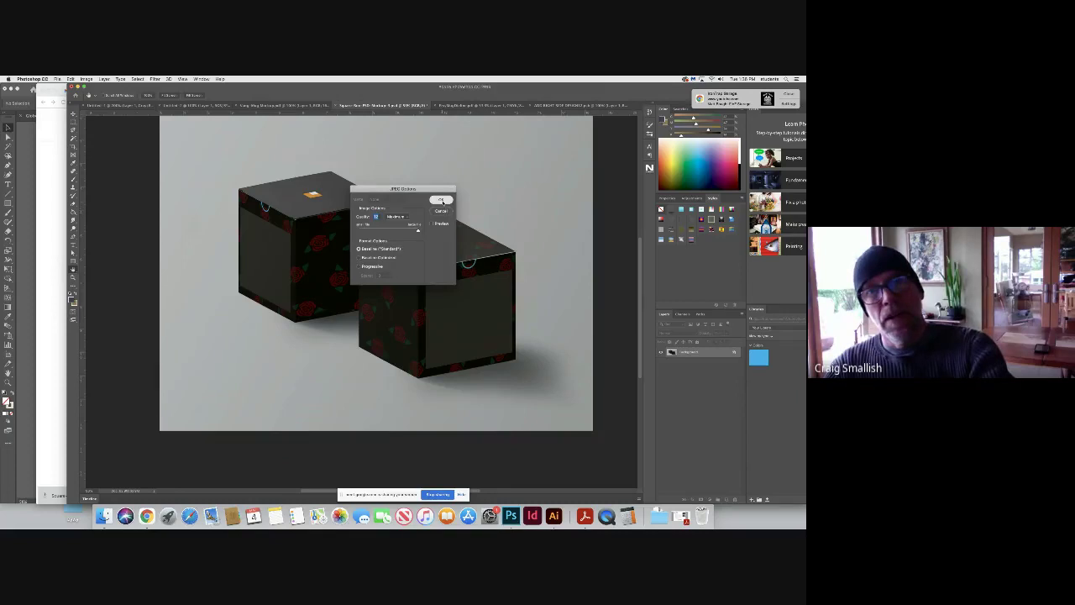
click(442, 202)
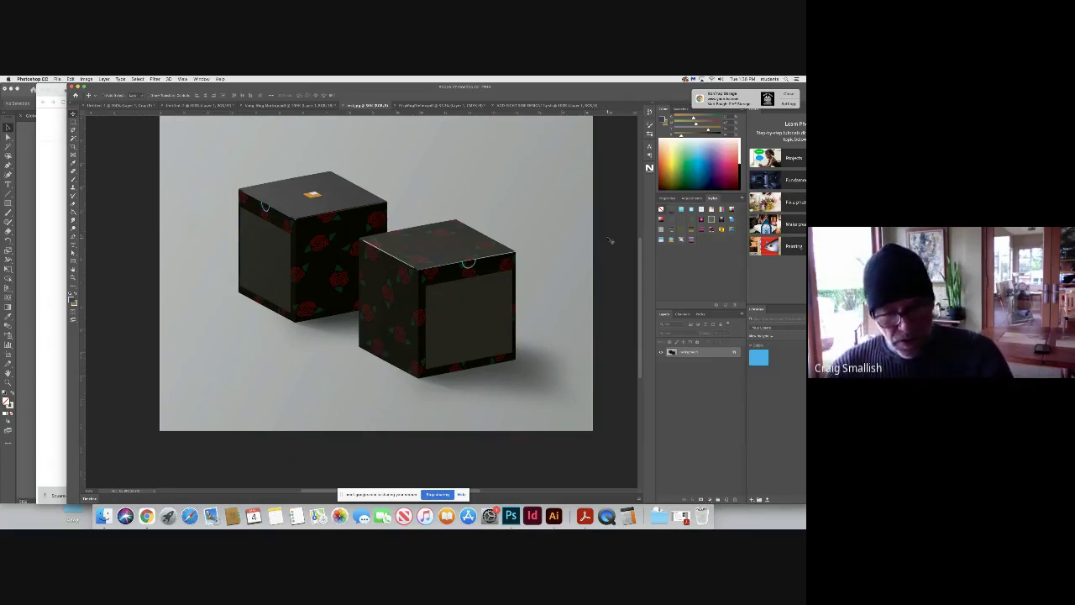
Paste the copied mug in front of the left box and place a duplicate of its layer in front of the right box
key(super+v)
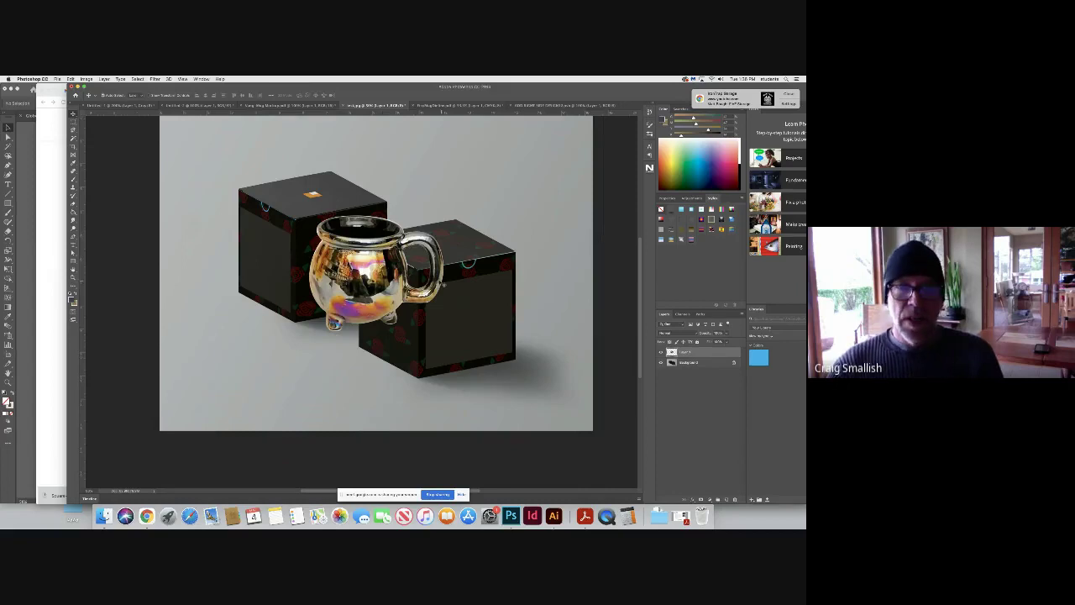
drag(376, 288, 254, 352)
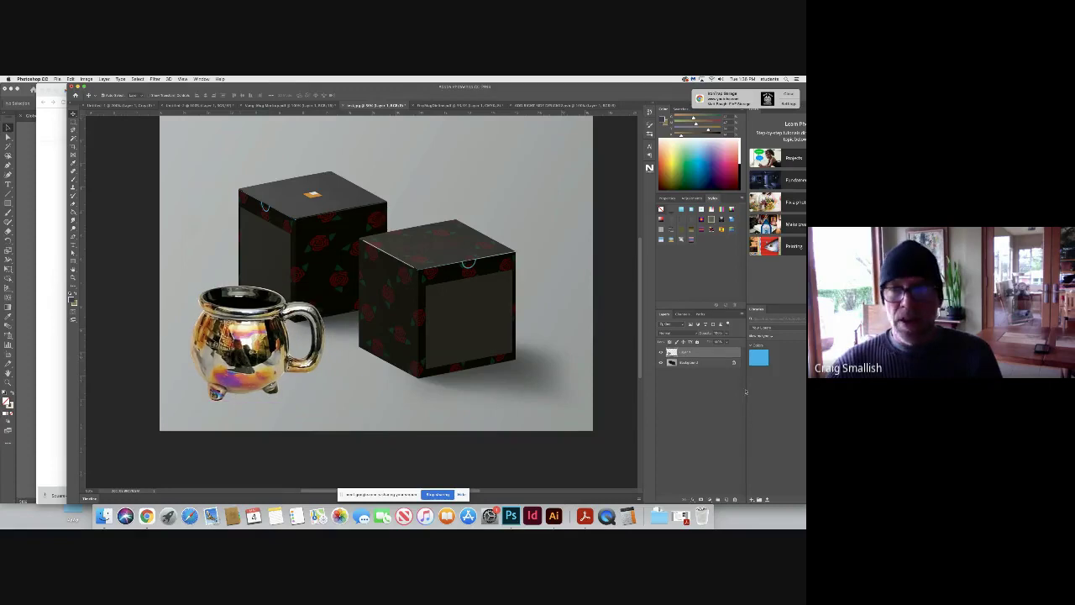
click(743, 313)
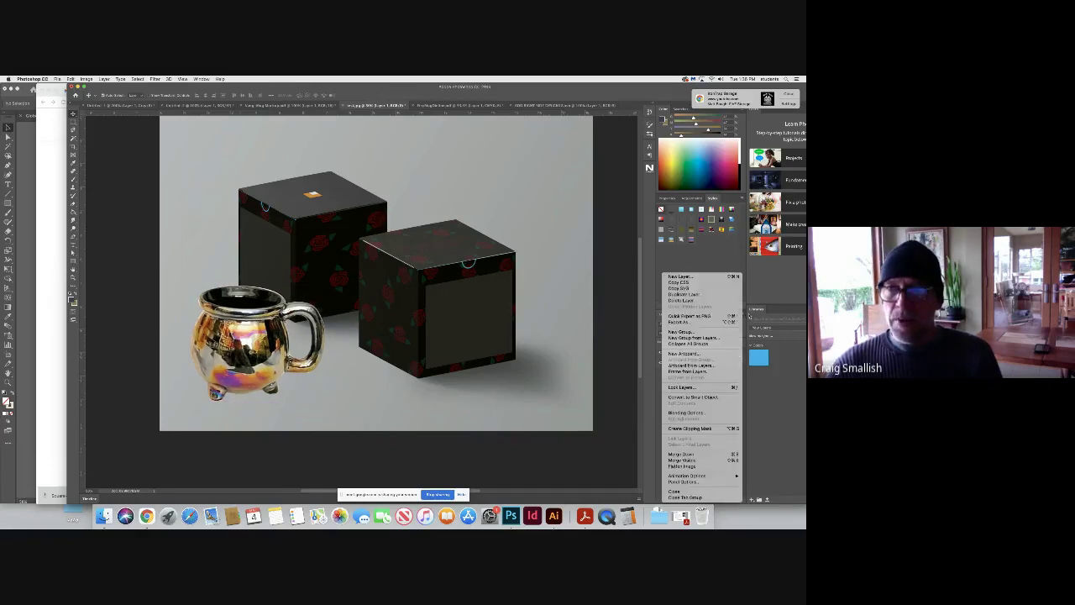
click(697, 294)
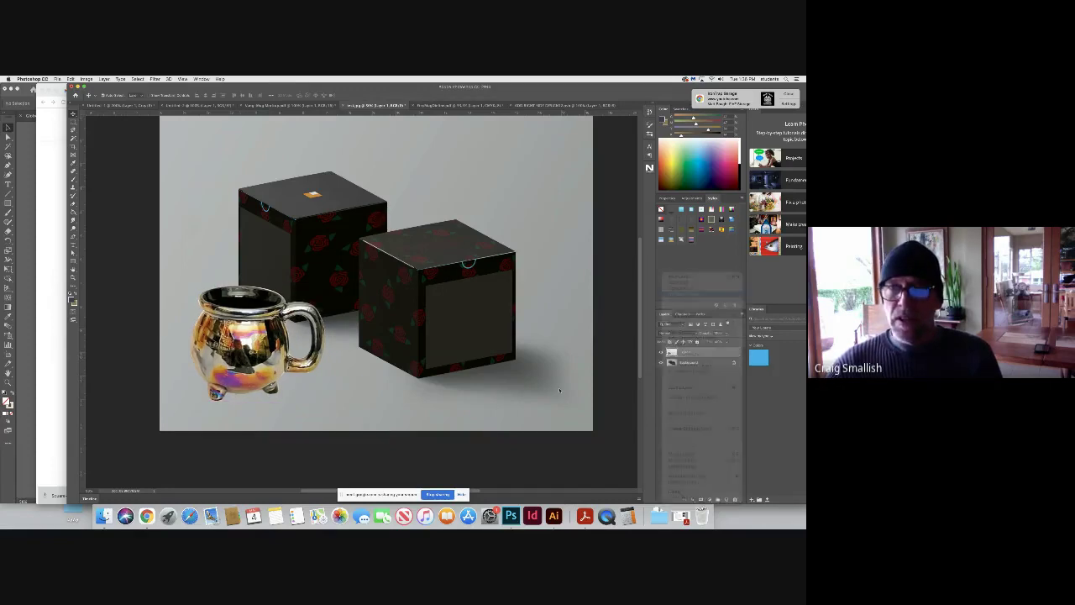
click(461, 266)
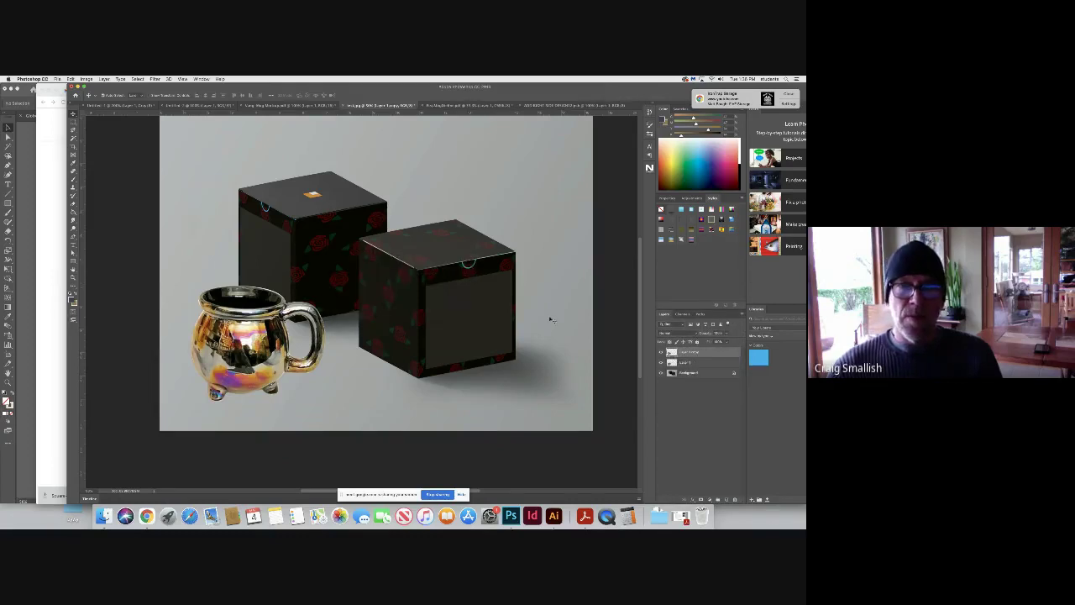
drag(252, 340, 411, 340)
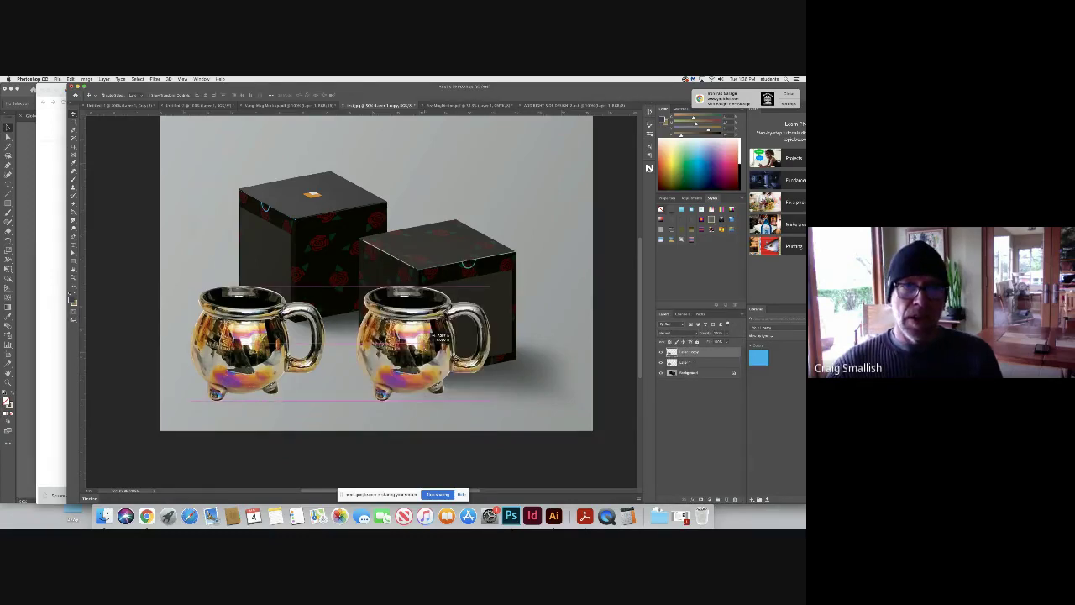
Flip the duplicate mug horizontally and shift it over the front panel of the right box
click(104, 79)
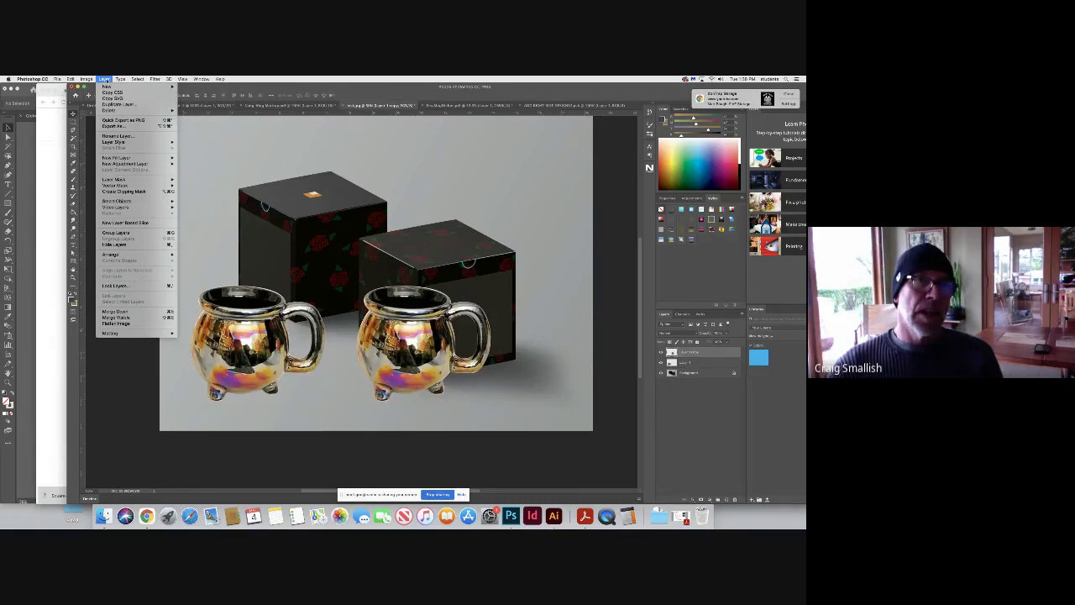
mouse_move(87, 80)
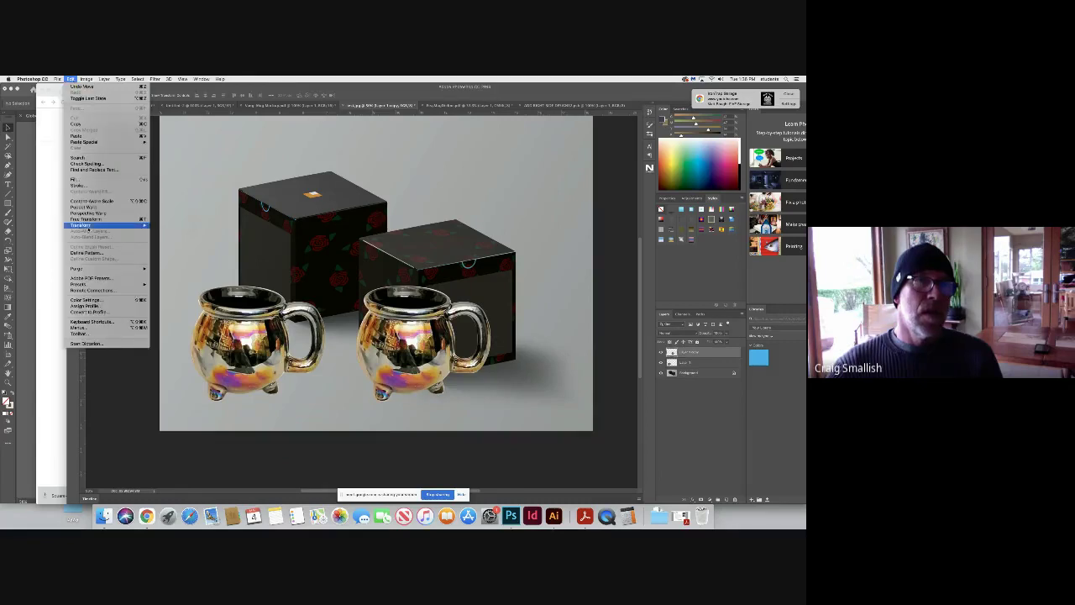
mouse_move(118, 225)
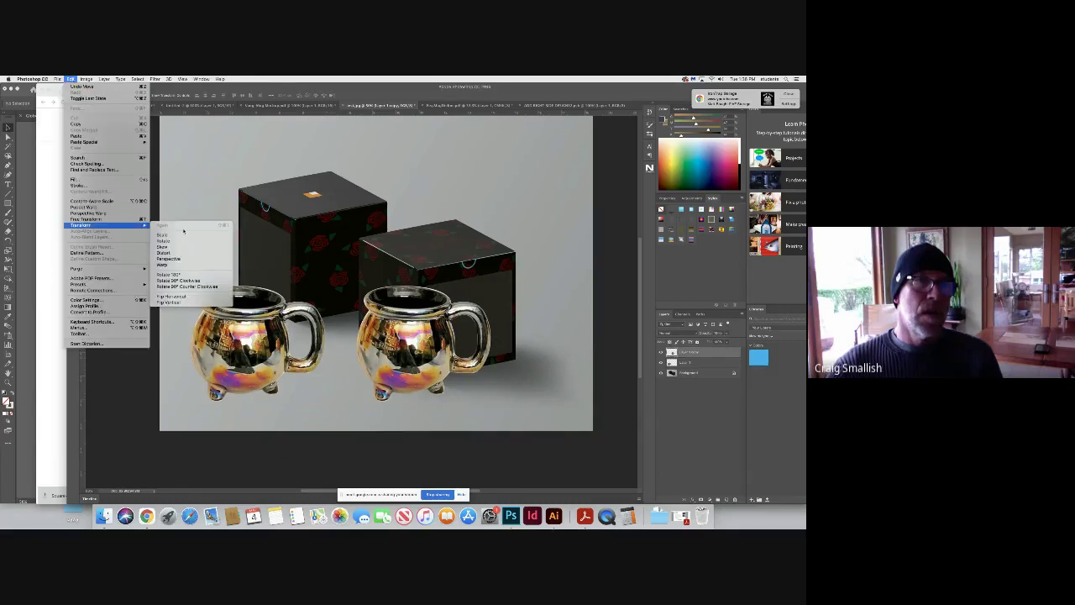
click(200, 300)
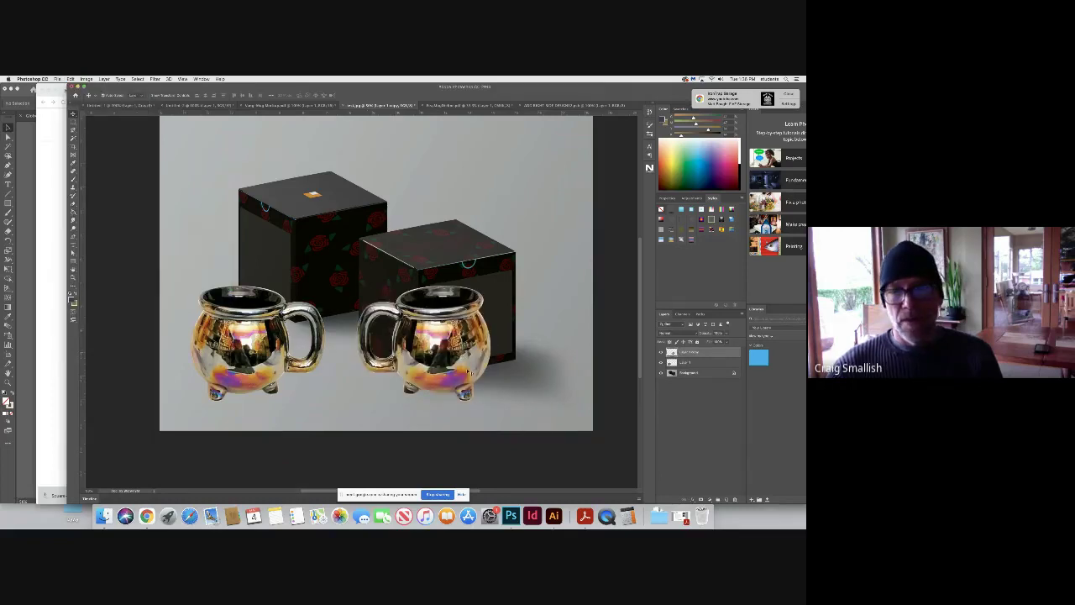
drag(458, 375, 478, 364)
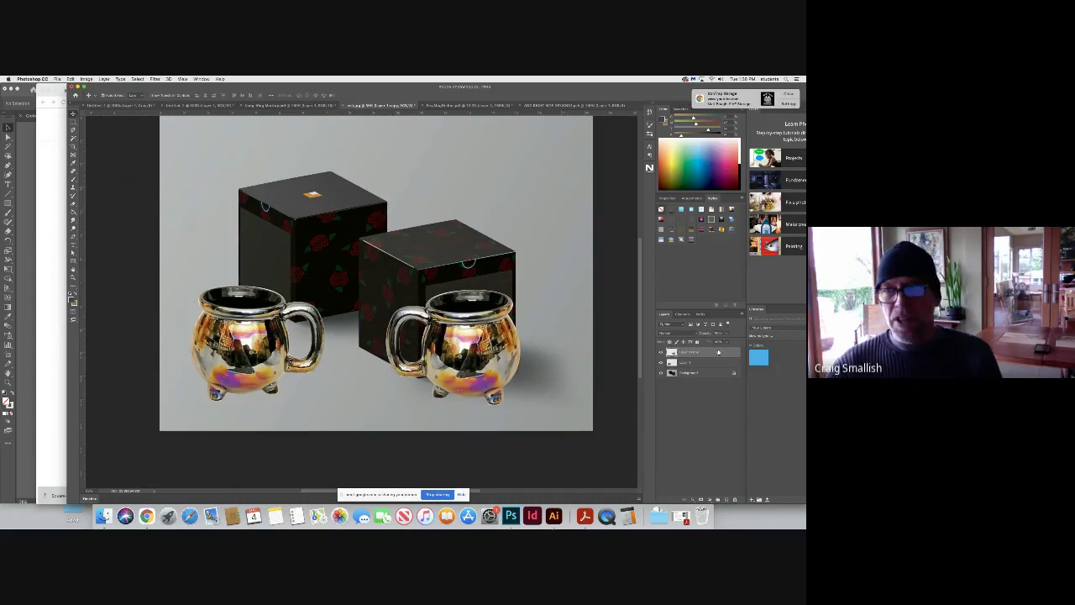
Unlock the Background layer and move the duplicate mug layer beneath it so the mug sits behind the boxes
click(661, 352)
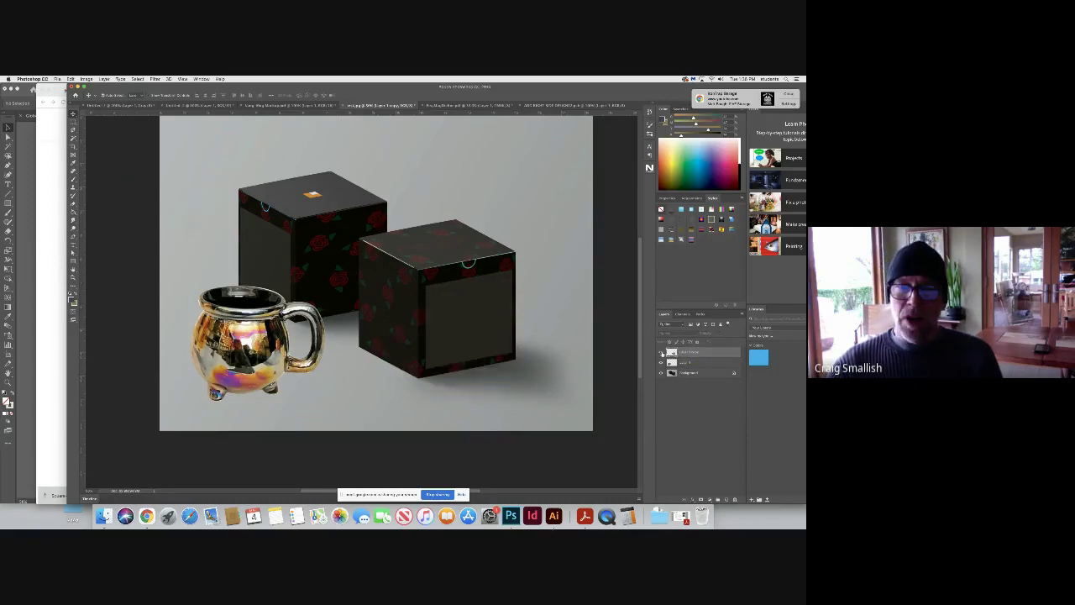
click(661, 352)
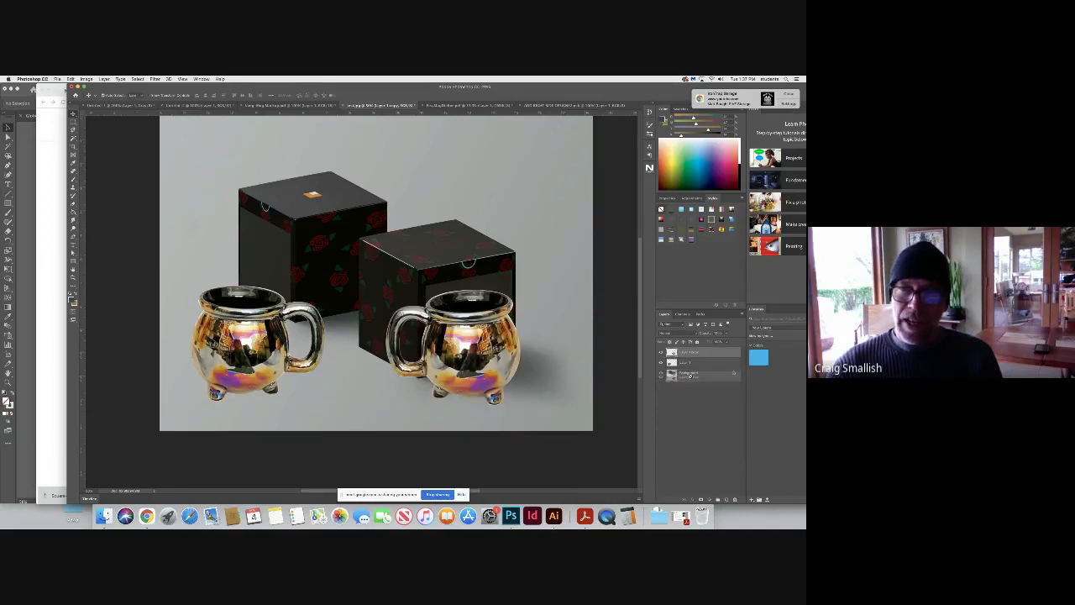
click(732, 373)
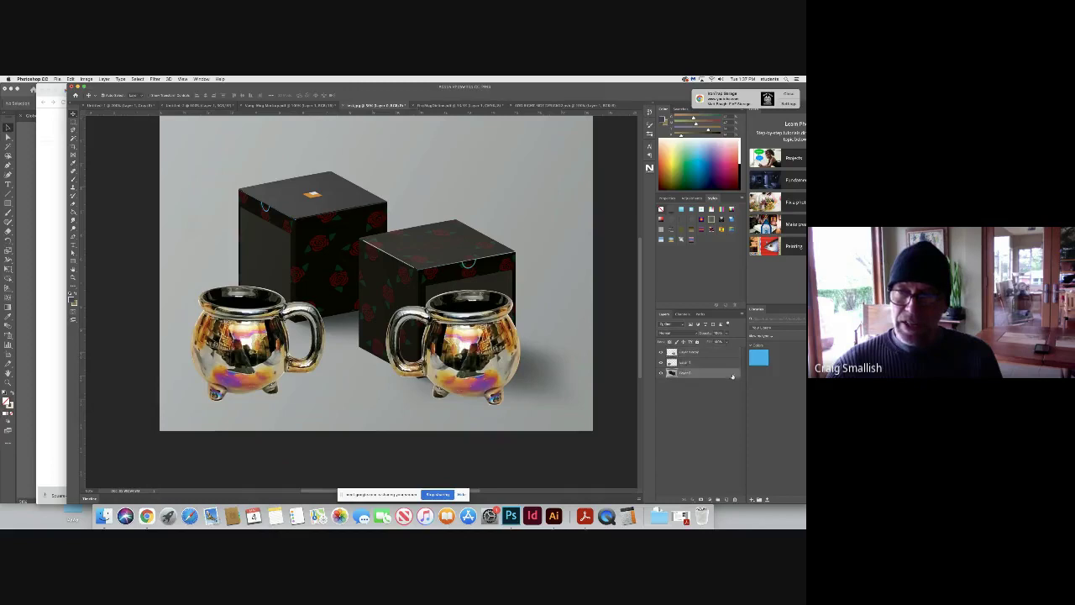
drag(696, 354, 698, 379)
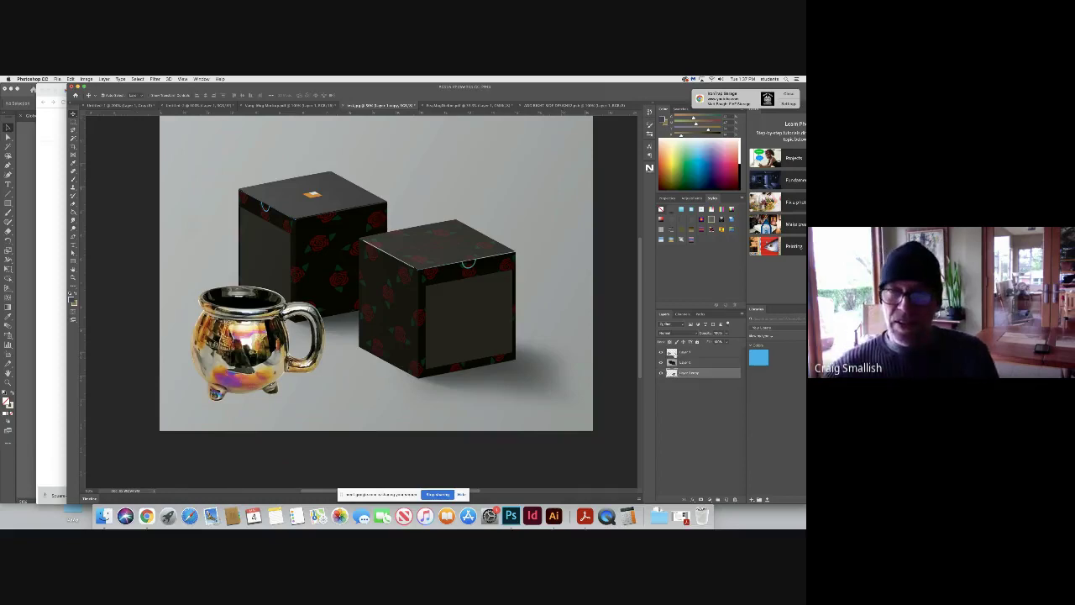
click(661, 352)
click(661, 352)
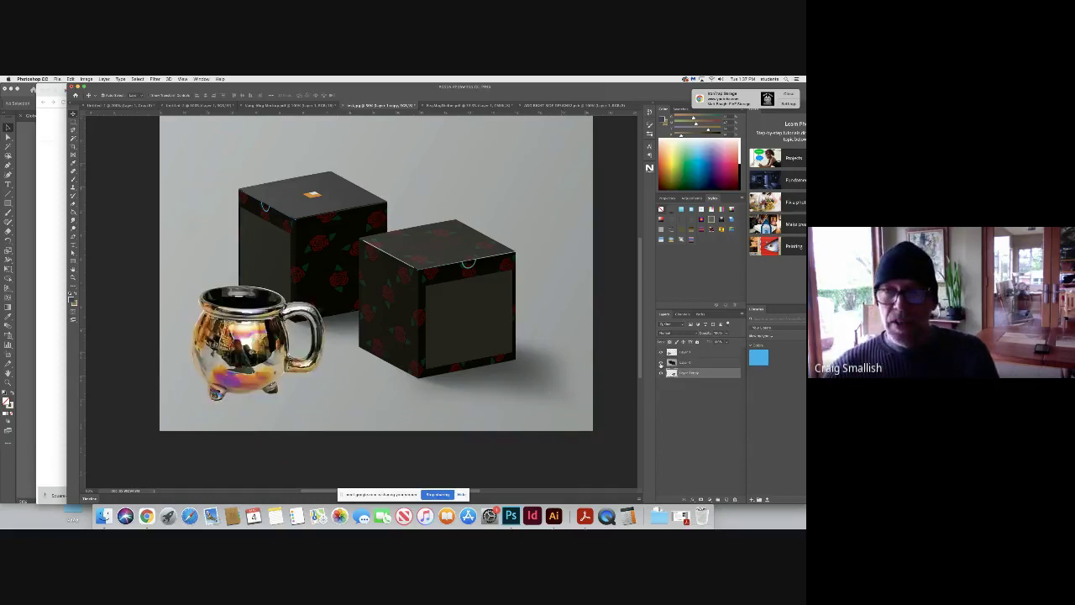
click(661, 362)
click(661, 362)
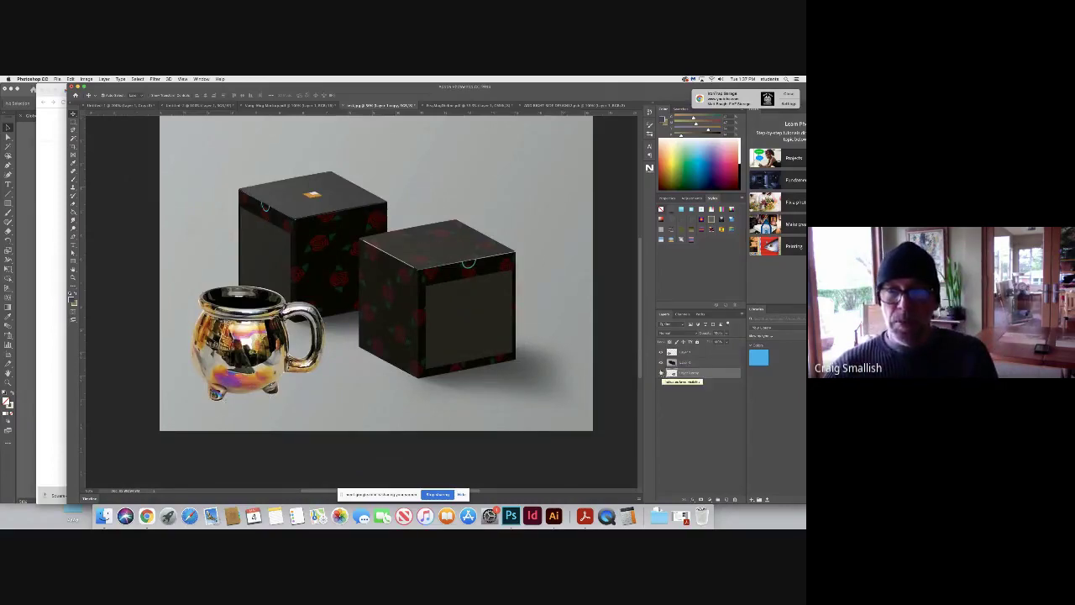
Outline the right box's front window with the Polygonal Lasso and delete that area from the box layer
click(73, 130)
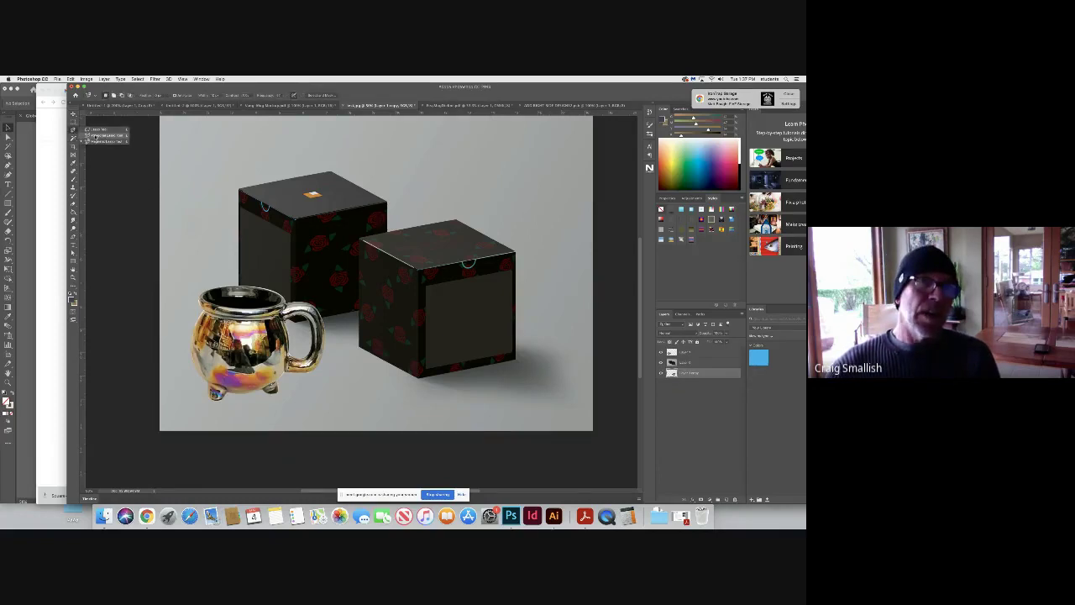
click(94, 135)
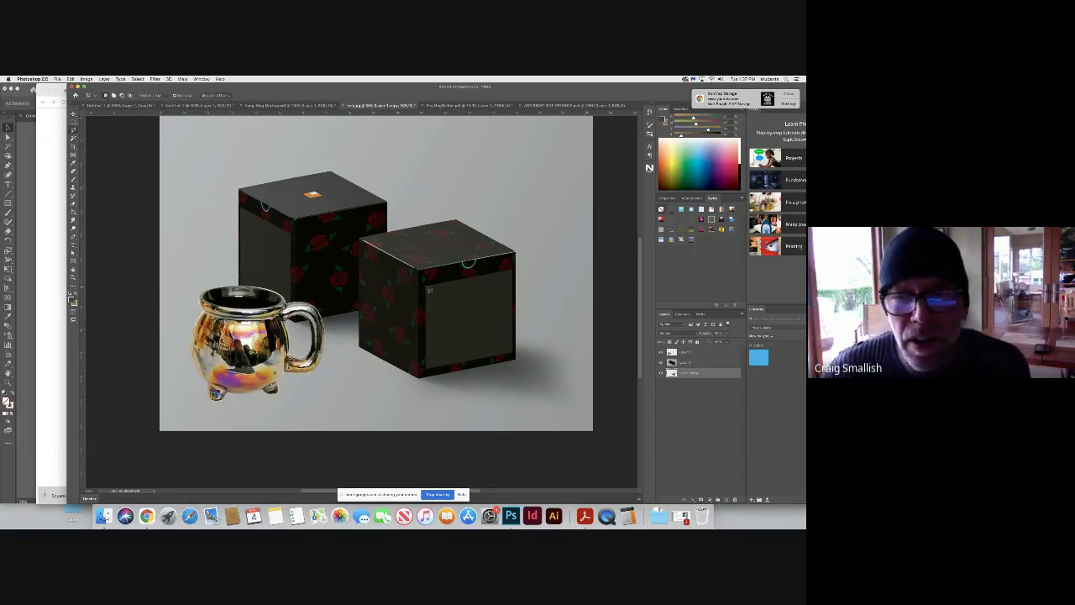
mouse_move(428, 289)
mouse_down()
mouse_move(432, 384)
mouse_move(429, 367)
mouse_move(515, 354)
mouse_up()
mouse_move(540, 241)
mouse_down()
mouse_move(515, 274)
mouse_move(427, 290)
mouse_up()
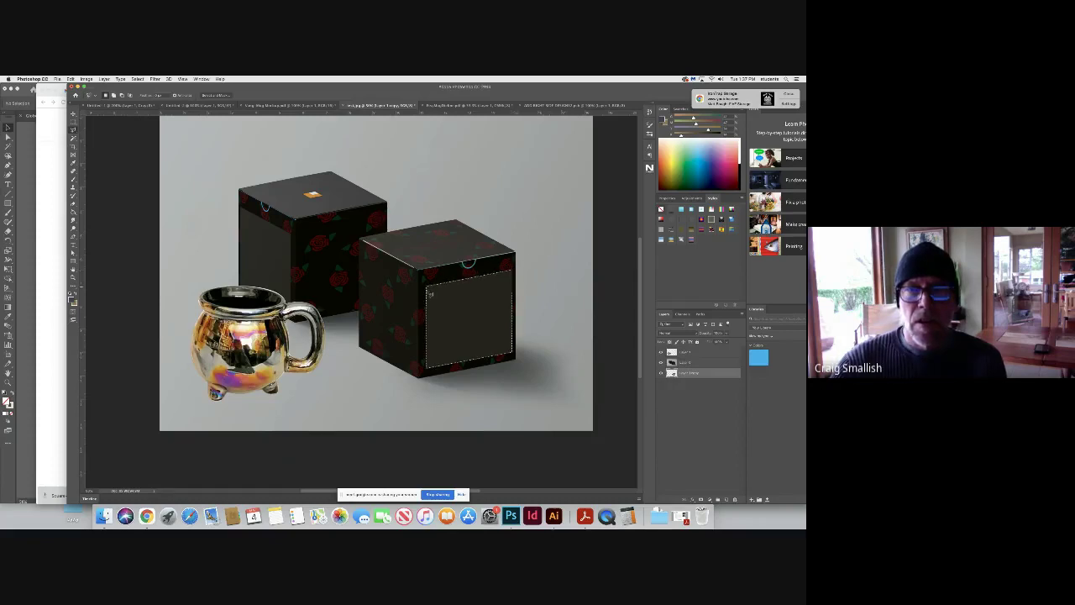
click(686, 363)
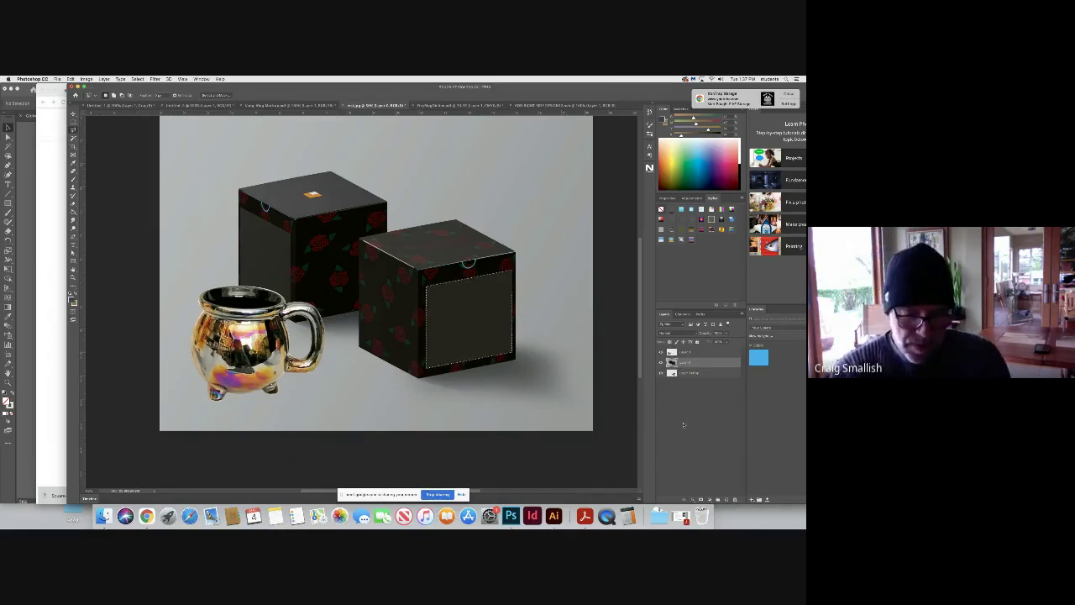
key(alt+shift+super+v)
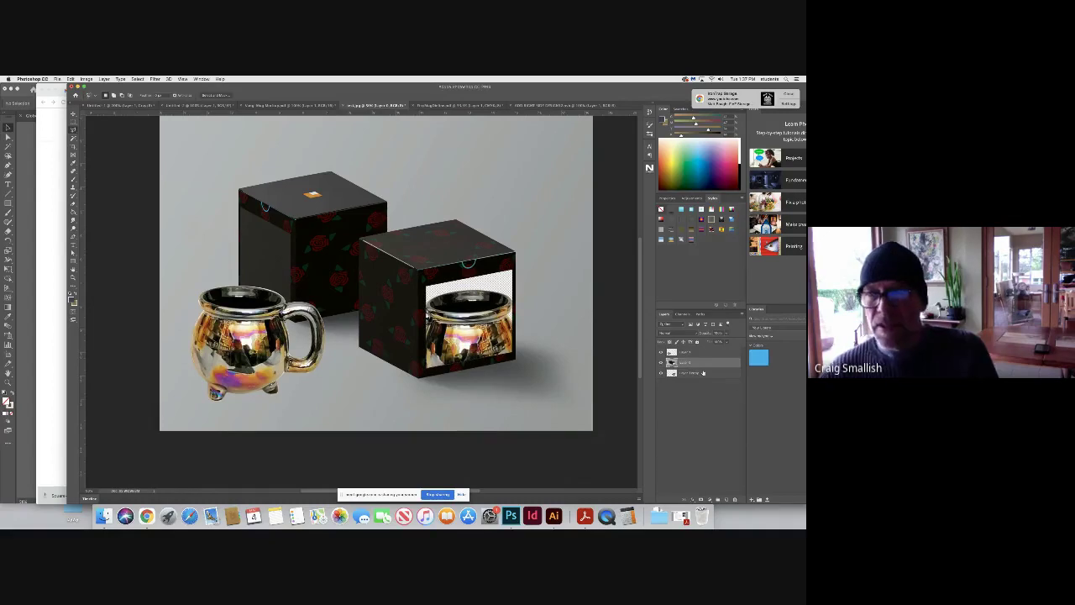
Create a new, custom-named layer for the box interior and move it beneath all the other layers
click(701, 373)
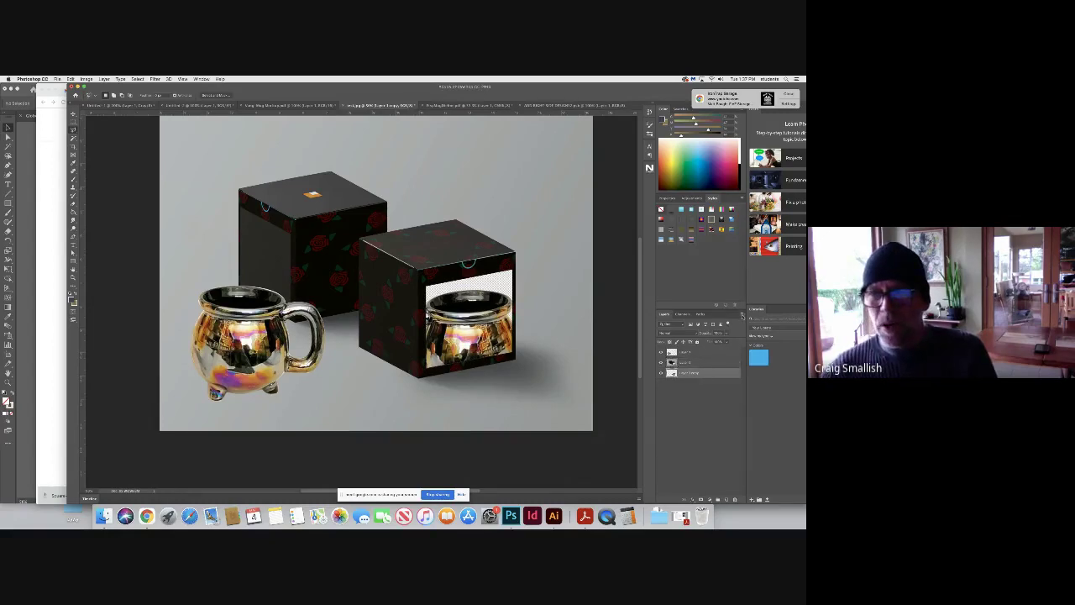
click(737, 317)
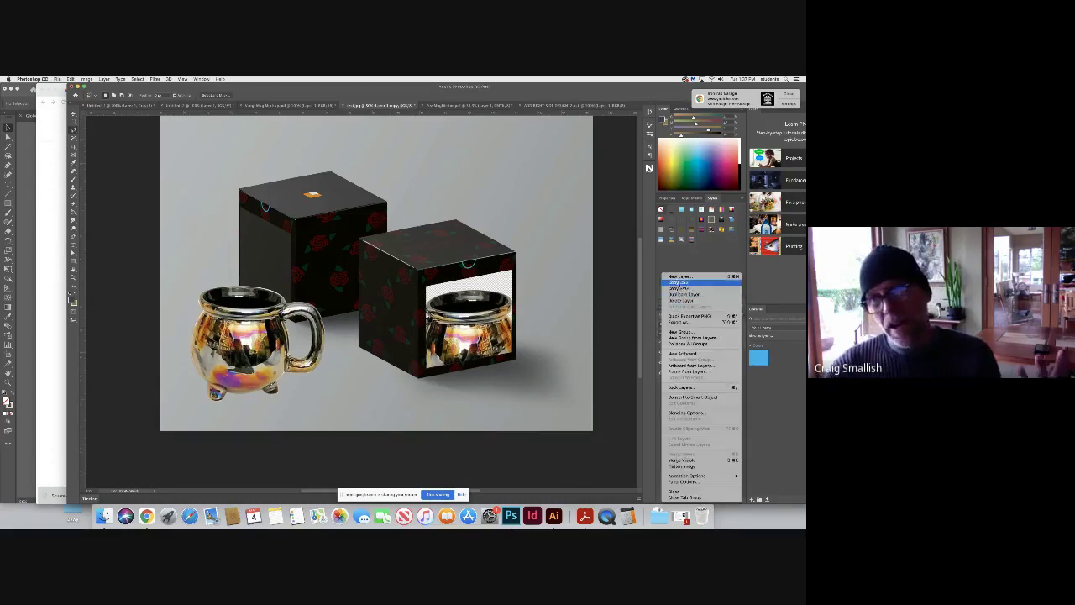
click(680, 276)
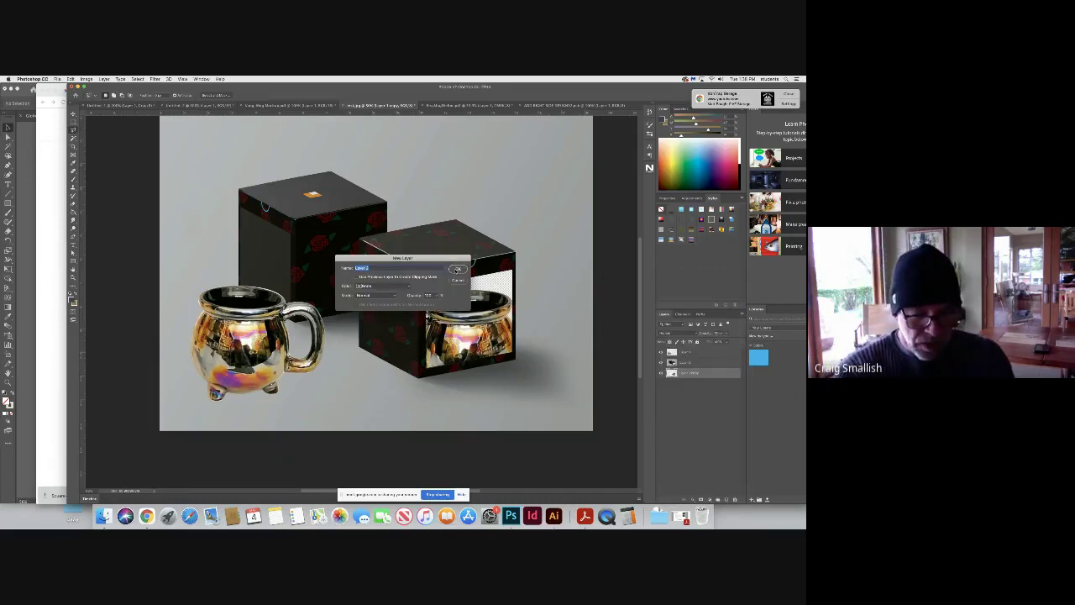
key(BackSpace)
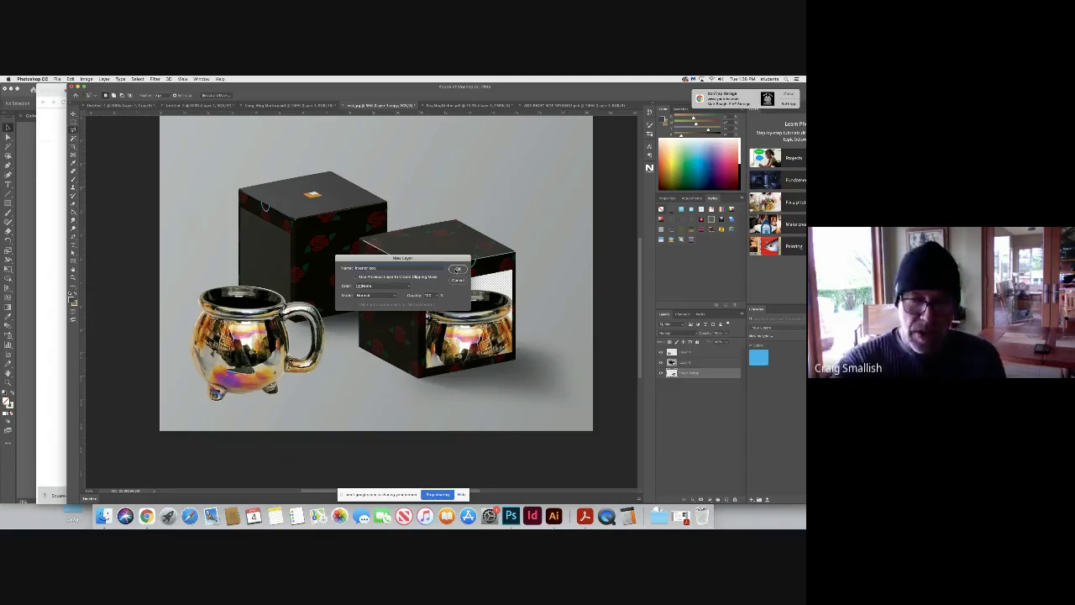
click(456, 268)
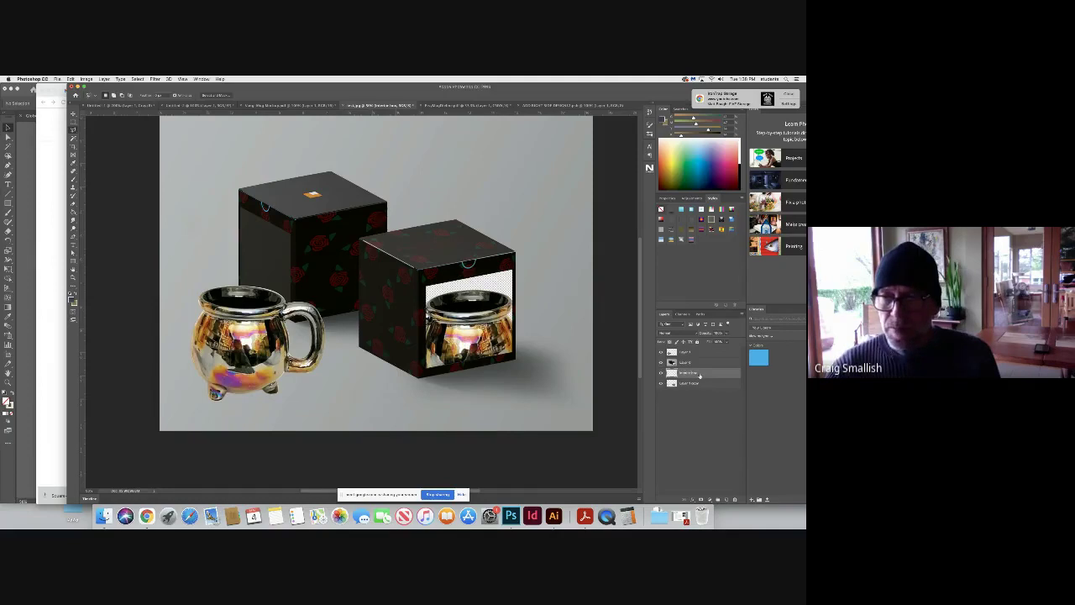
drag(698, 373, 698, 396)
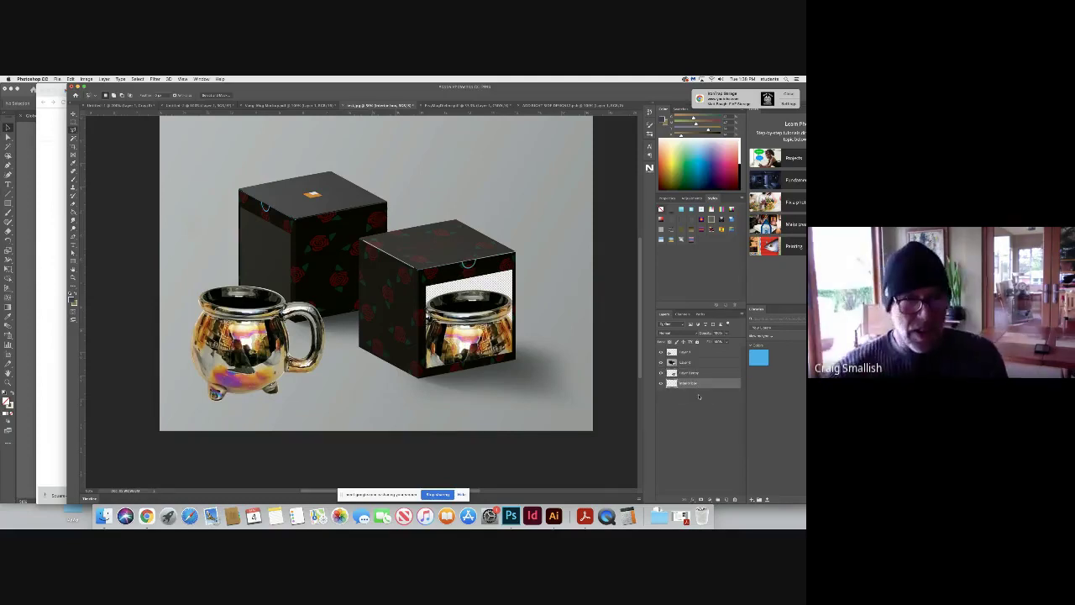
Set the foreground colour to a near-white
click(7, 401)
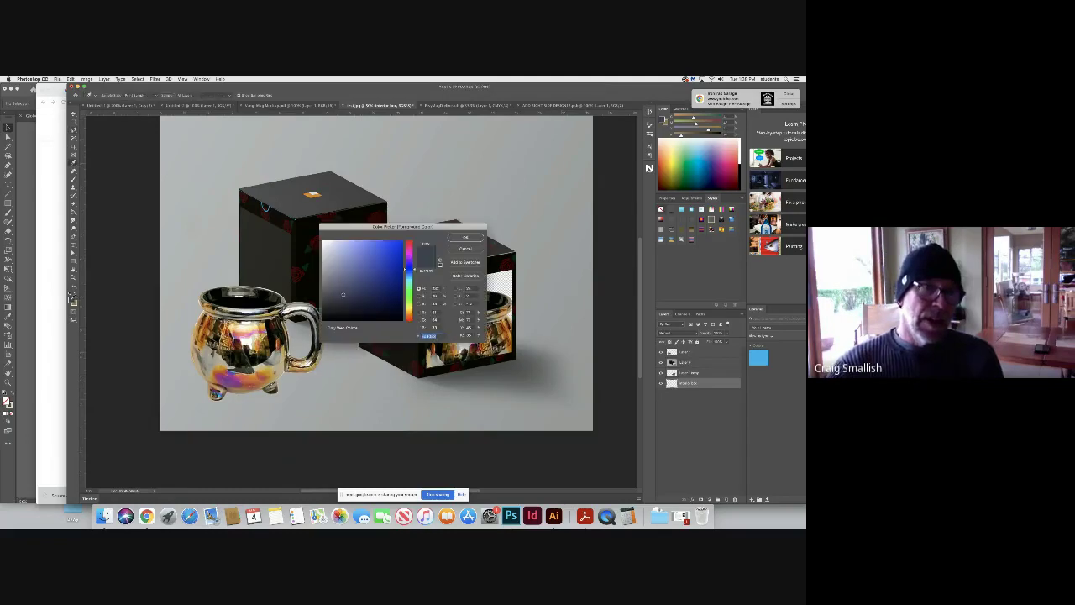
click(325, 241)
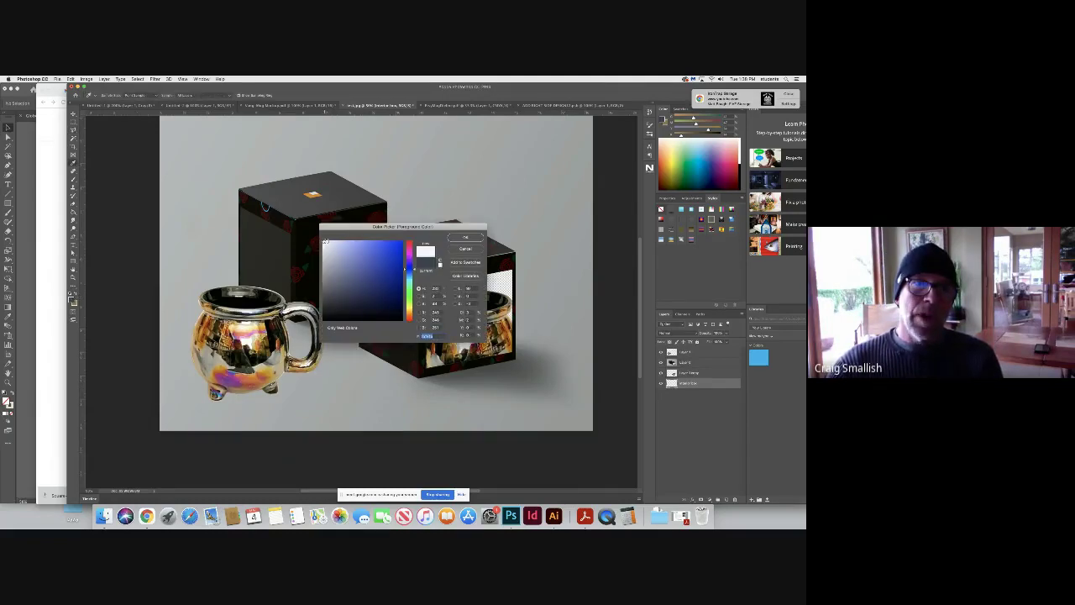
key(Return)
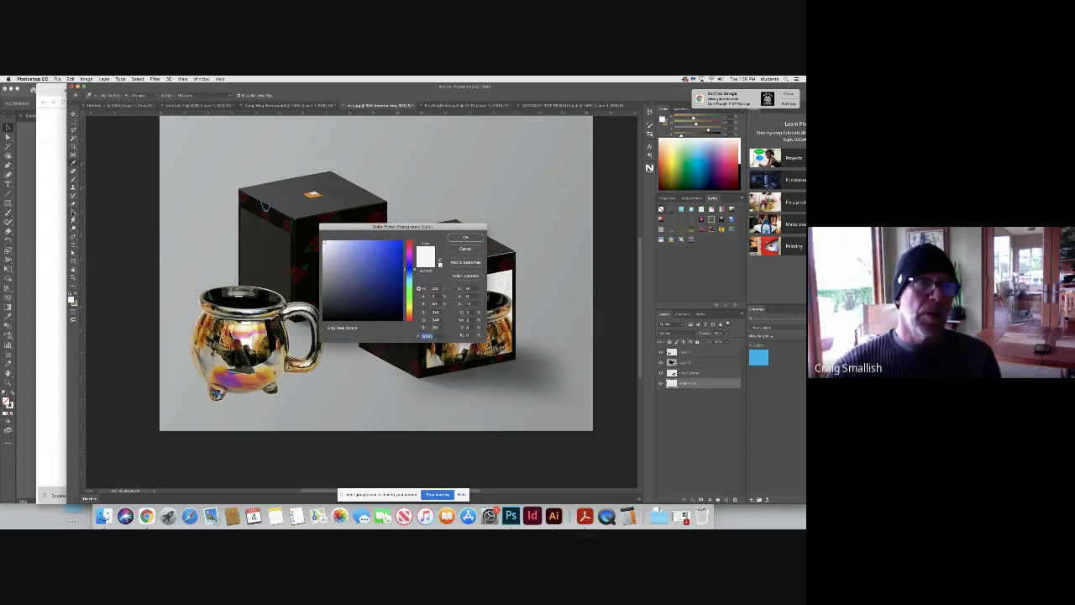
click(454, 249)
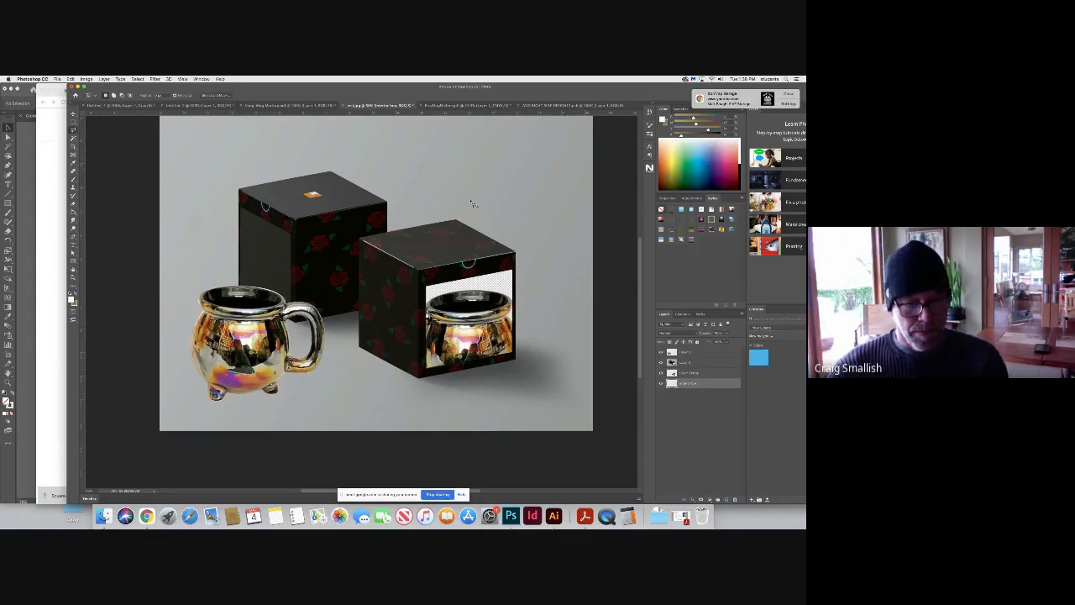
mouse_move(472, 203)
mouse_down()
mouse_move(211, 168)
mouse_move(87, 262)
mouse_move(84, 212)
mouse_up()
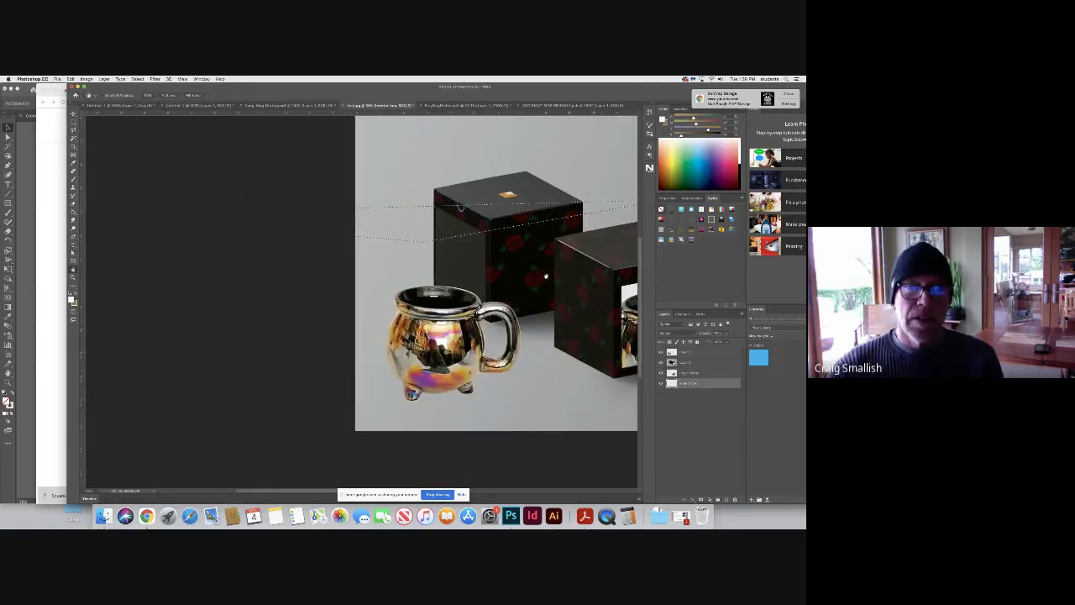
scroll(350, 294, right, 5)
key(super+d)
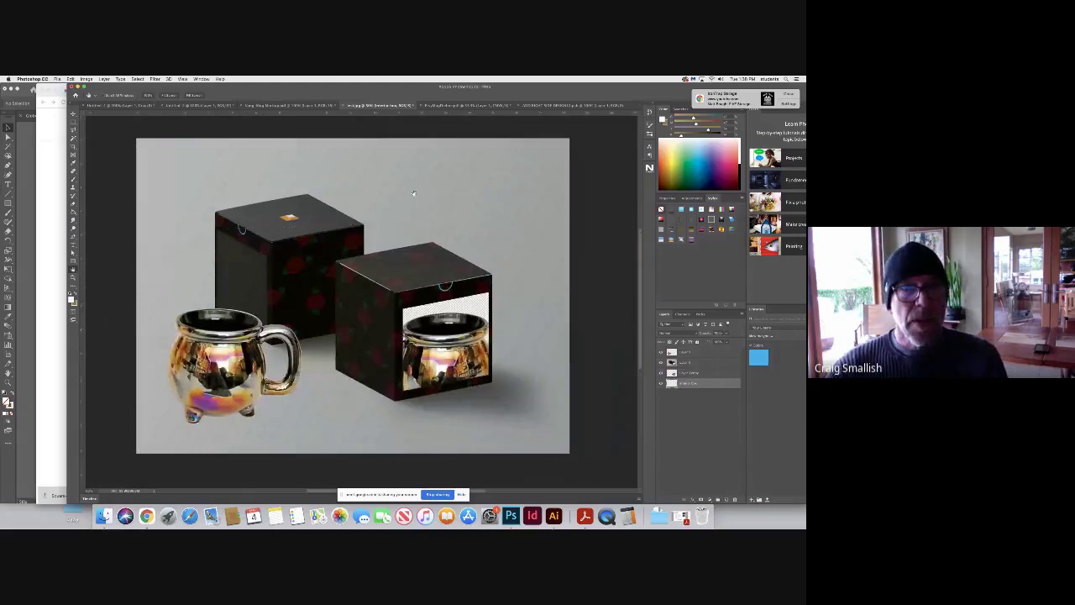
Fill the box interior layer with the near-white foreground colour, and hide and reshow the layers above to check the fill
click(73, 214)
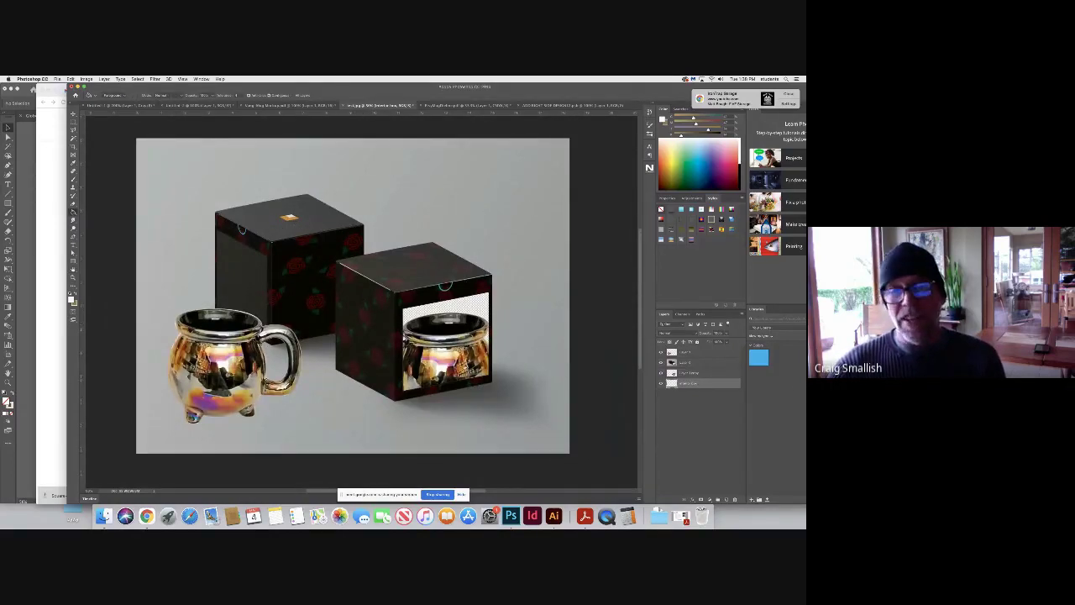
click(468, 306)
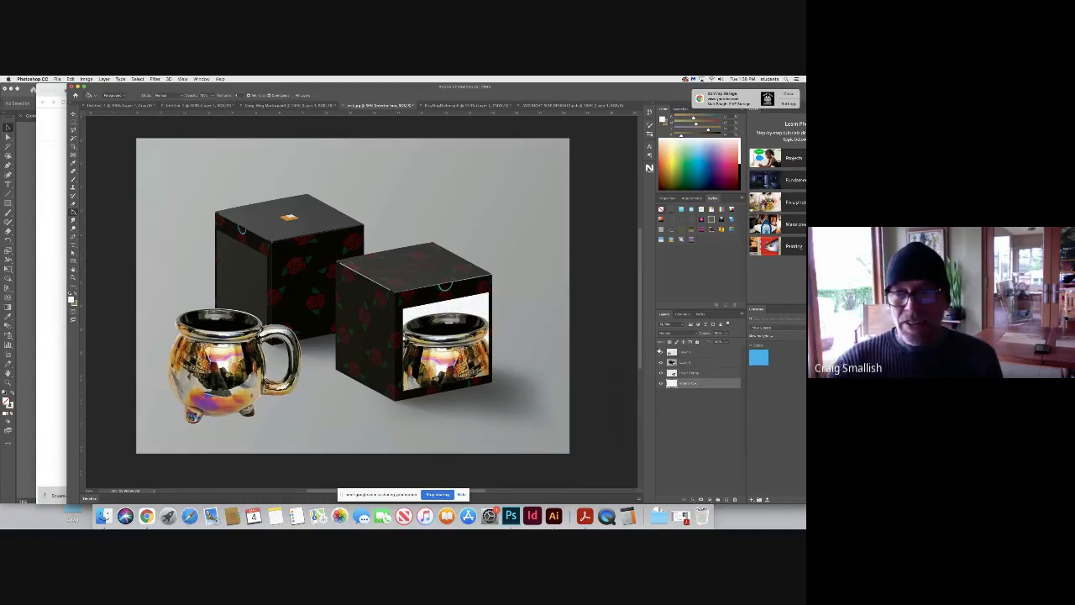
key(super+BackSpace)
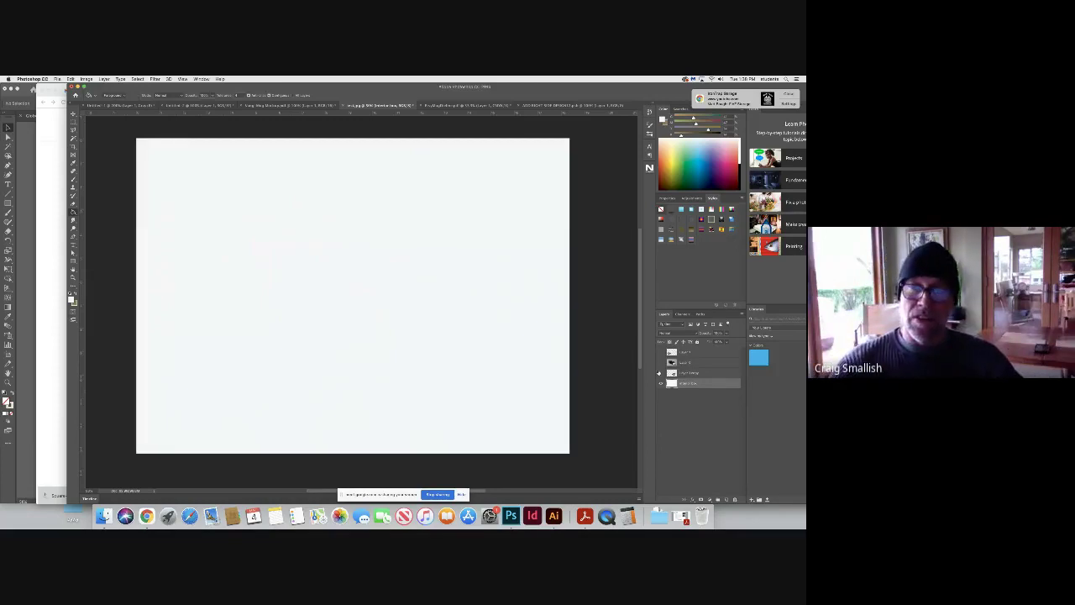
click(661, 362)
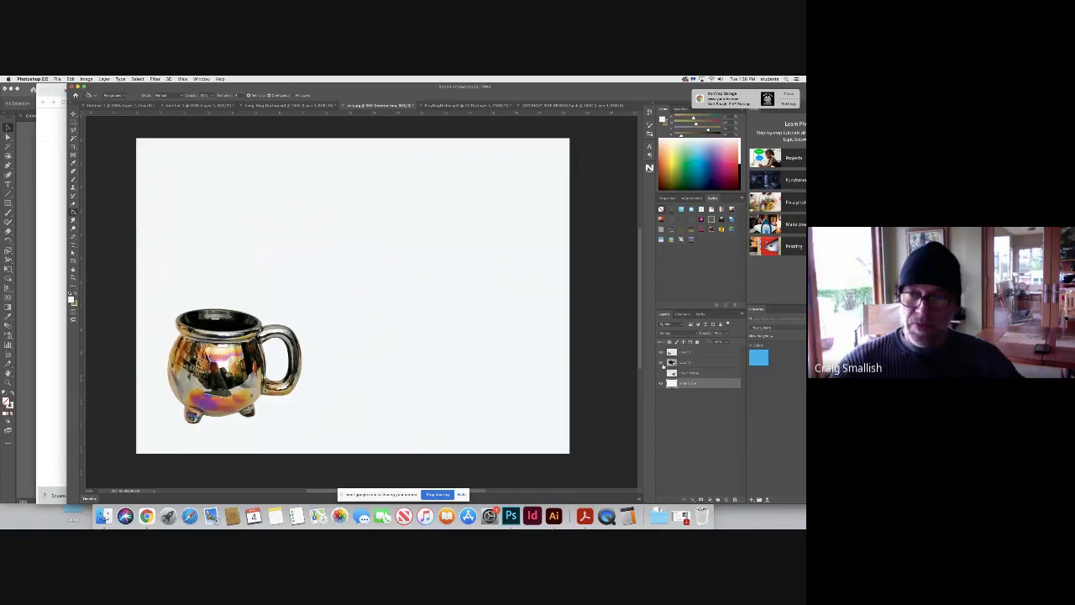
click(661, 372)
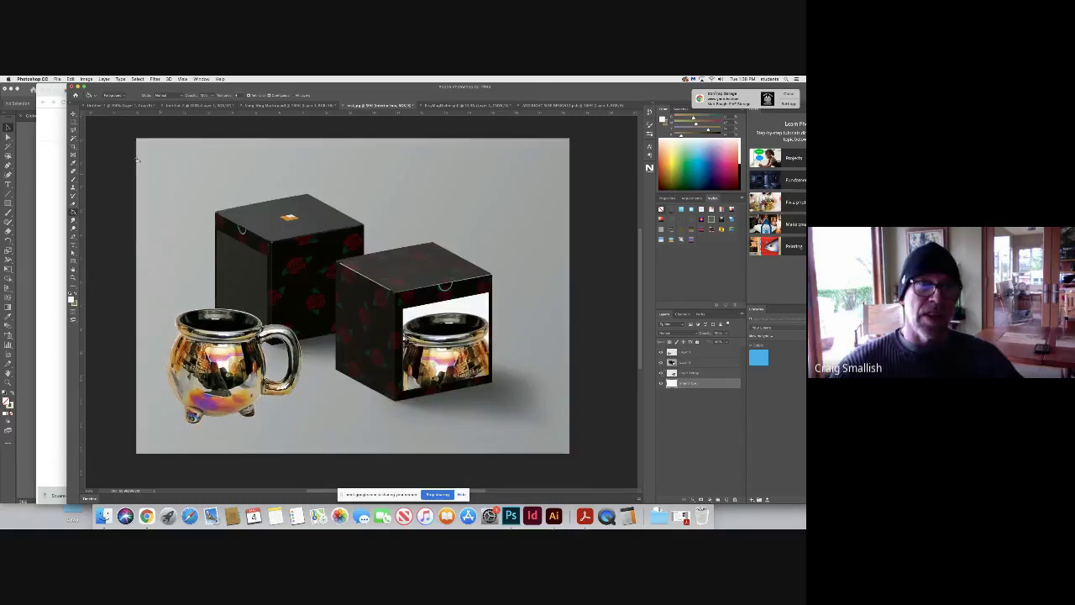
Select the duplicate mug's layer and move the mug up behind the box window so its feet show
key(v)
click(700, 372)
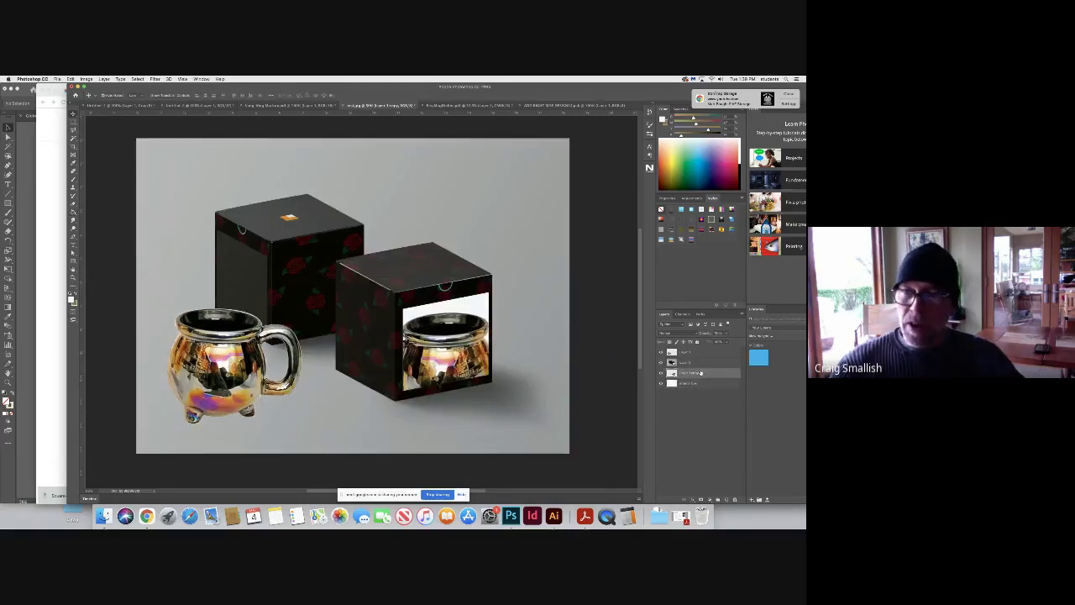
drag(446, 336, 446, 306)
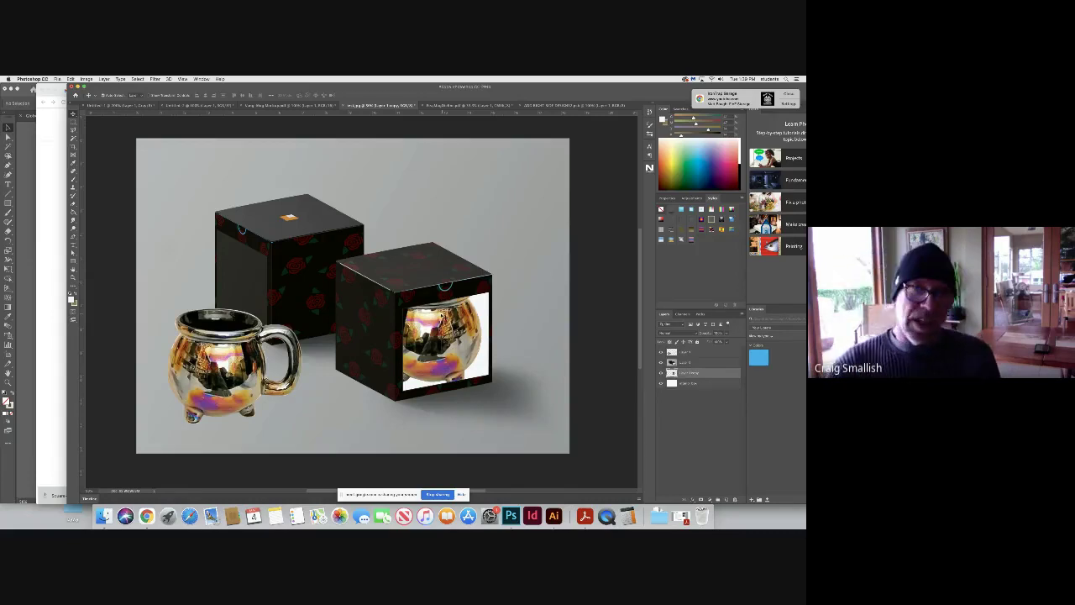
mouse_move(435, 327)
mouse_down()
mouse_move(446, 332)
mouse_move(443, 312)
mouse_up()
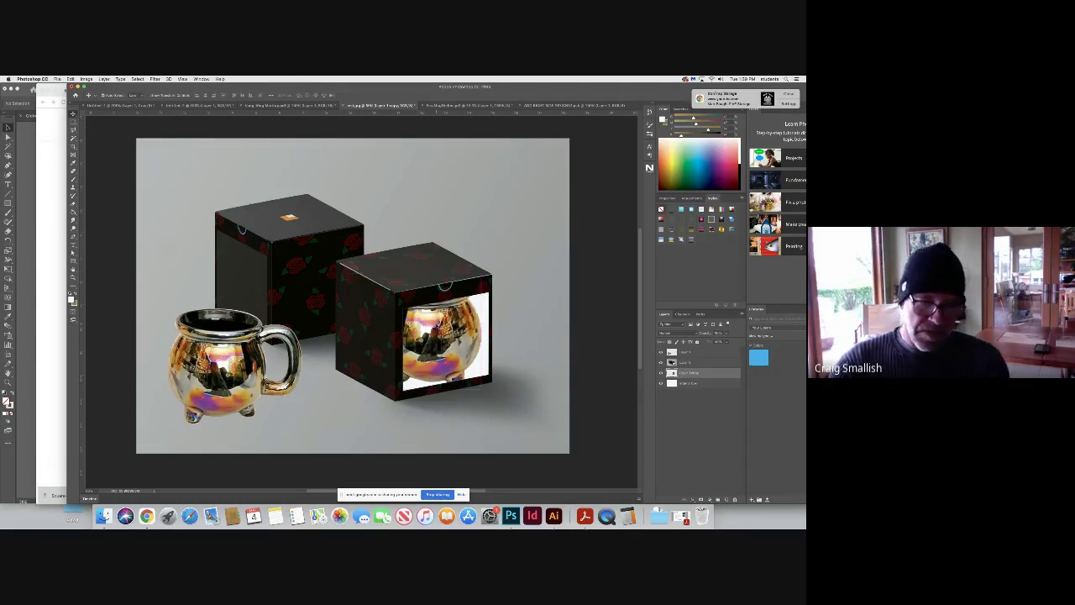
Scale the mug behind the window down slightly with Free Transform and reposition it within the opening
key(super+t)
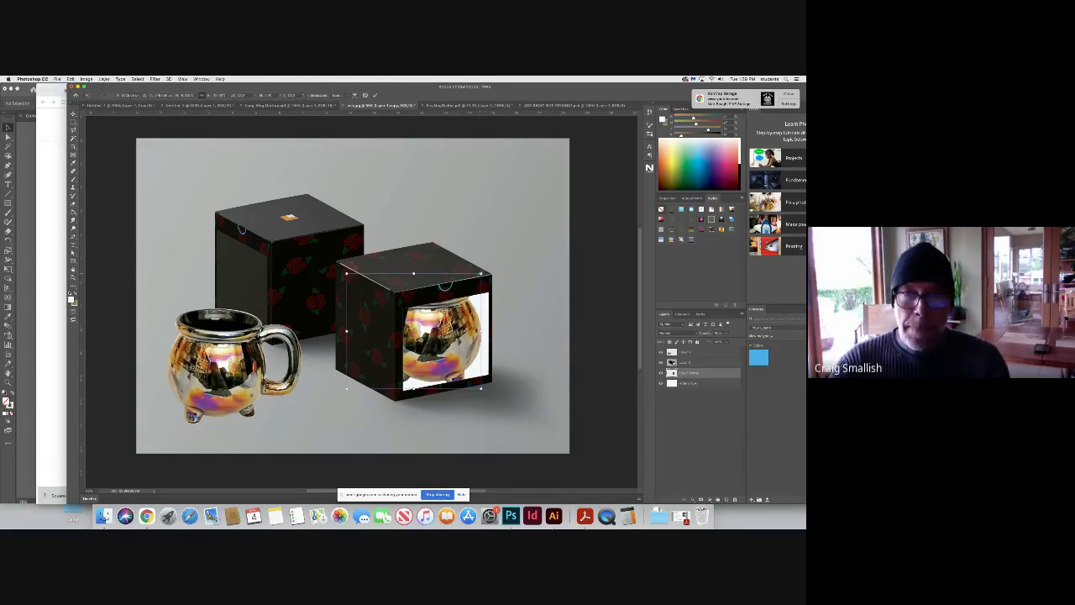
drag(481, 273, 479, 275)
drag(457, 321, 460, 318)
key(Return)
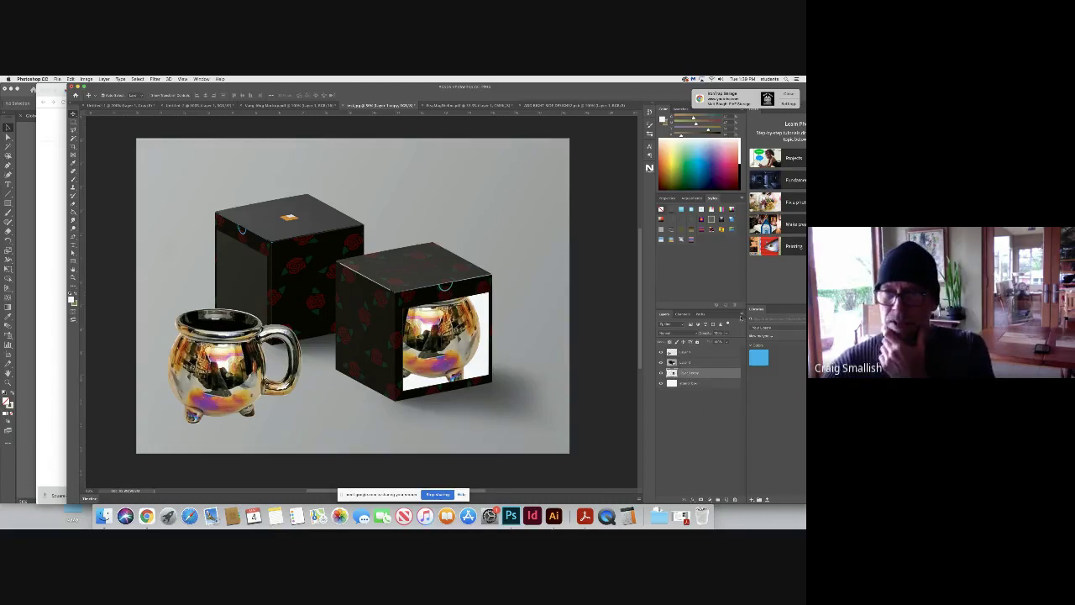
Try a duplicate of the window mug's layer with the original hidden, flipping it horizontally and shifting it so its handle shows
click(740, 317)
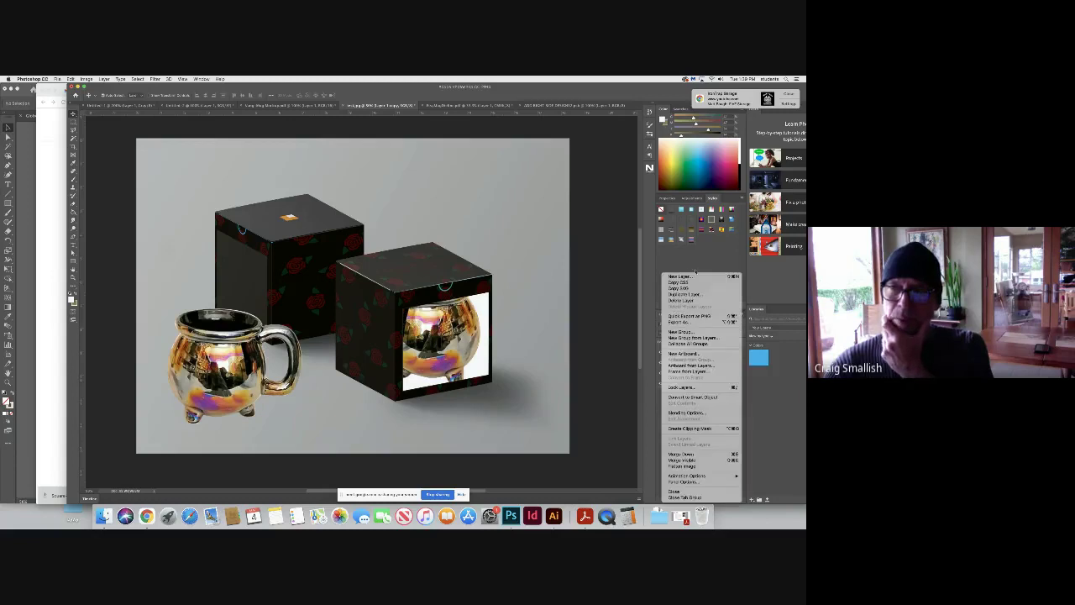
click(684, 294)
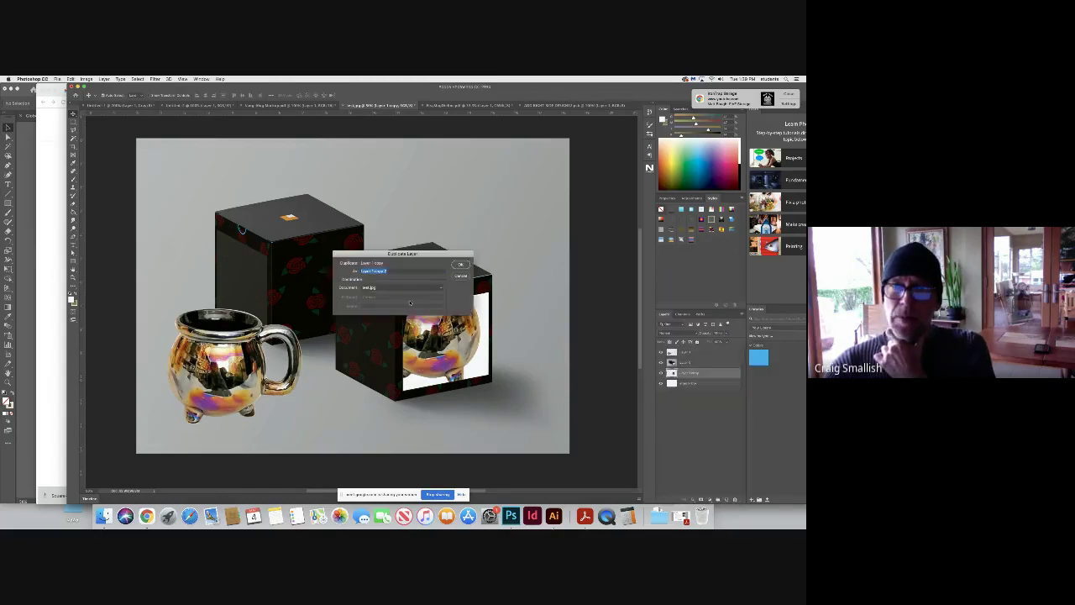
click(458, 264)
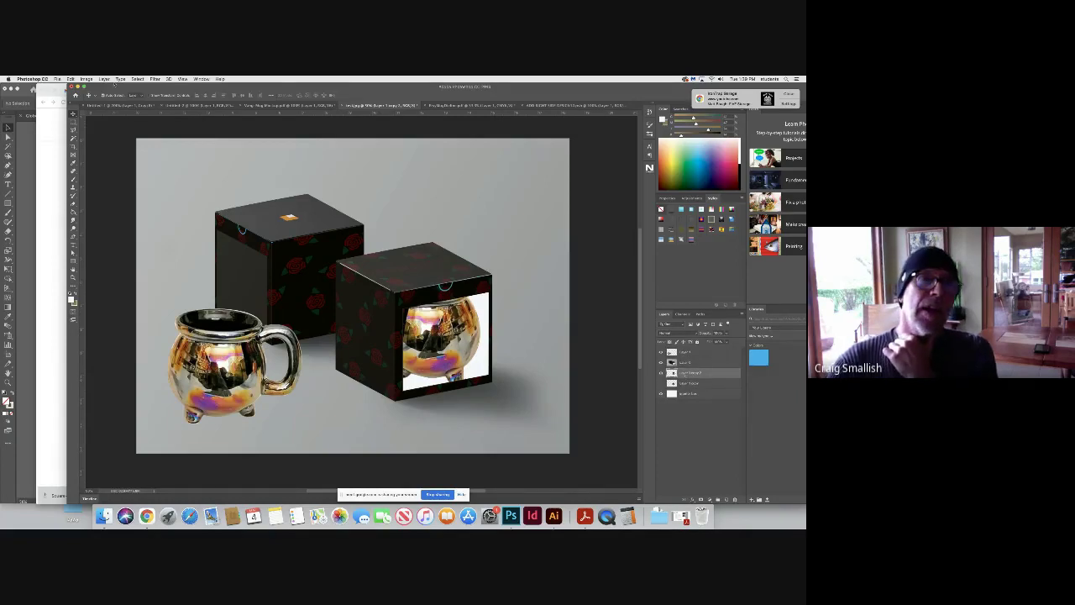
click(71, 79)
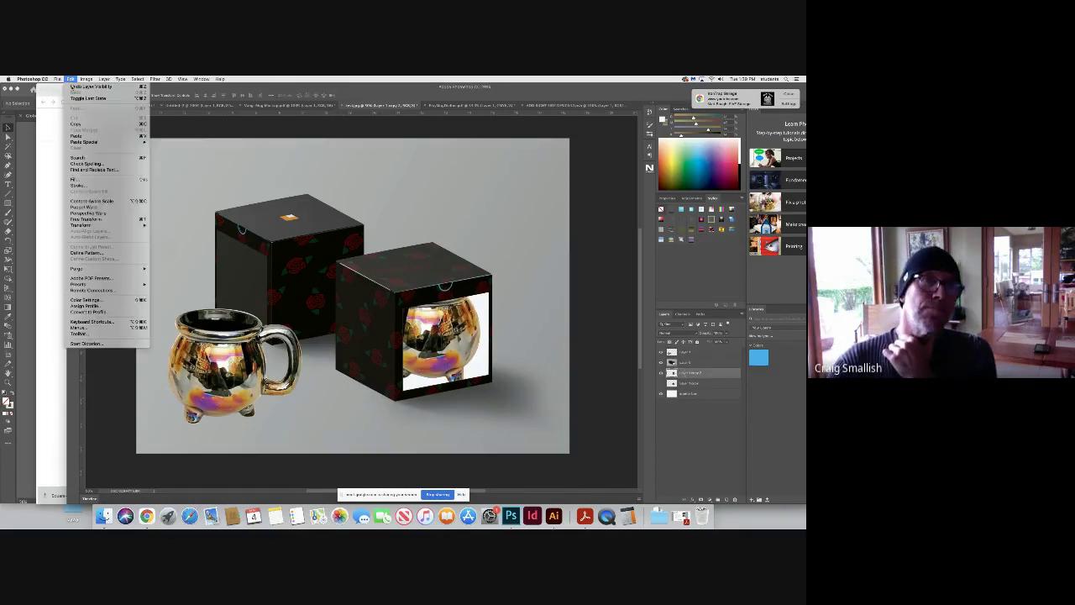
mouse_move(109, 225)
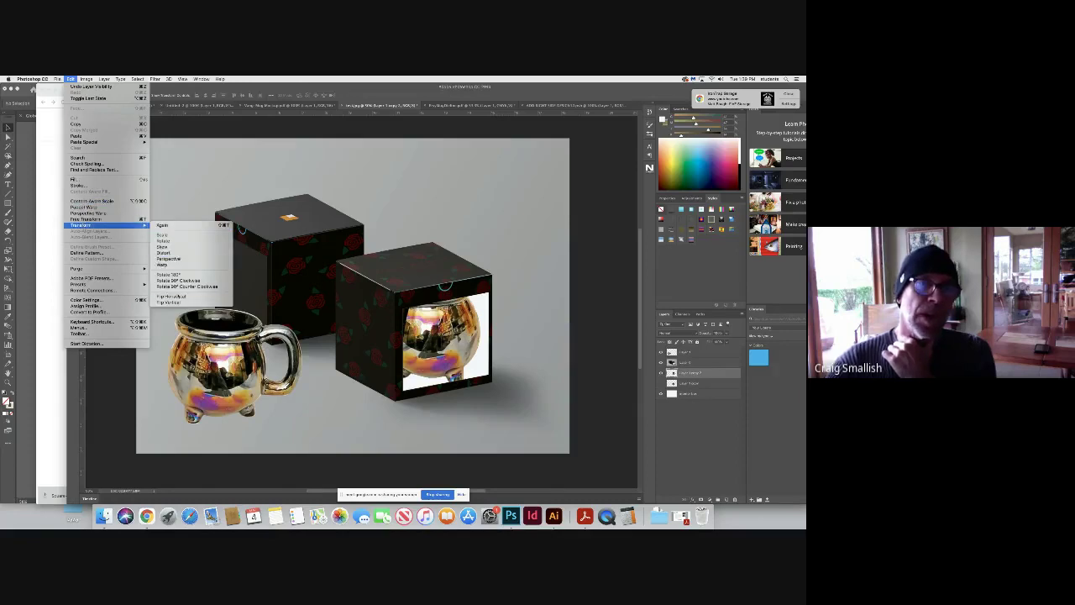
click(198, 295)
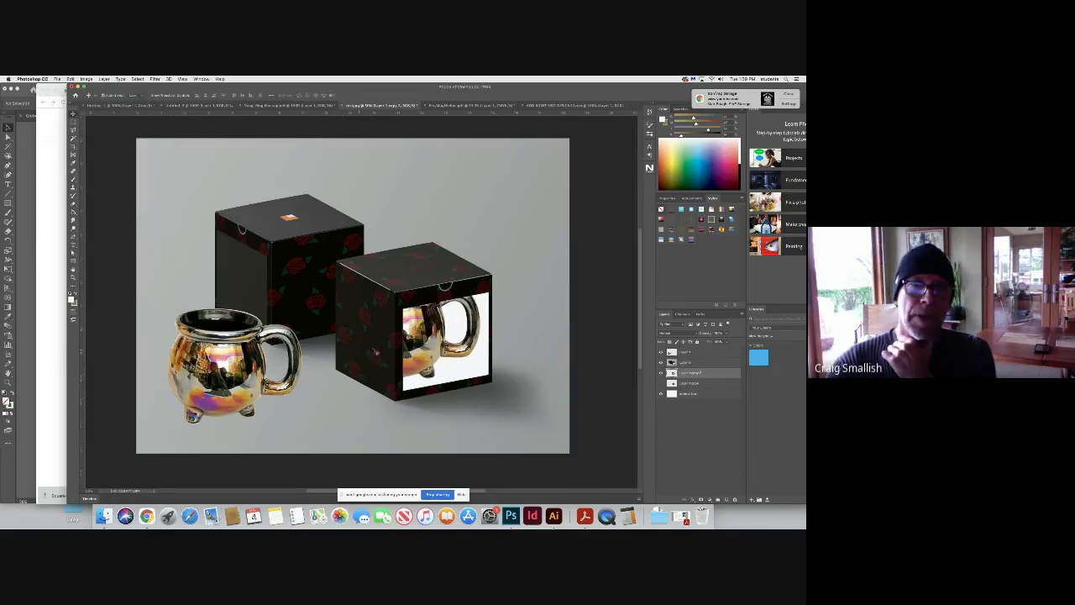
drag(422, 343, 445, 336)
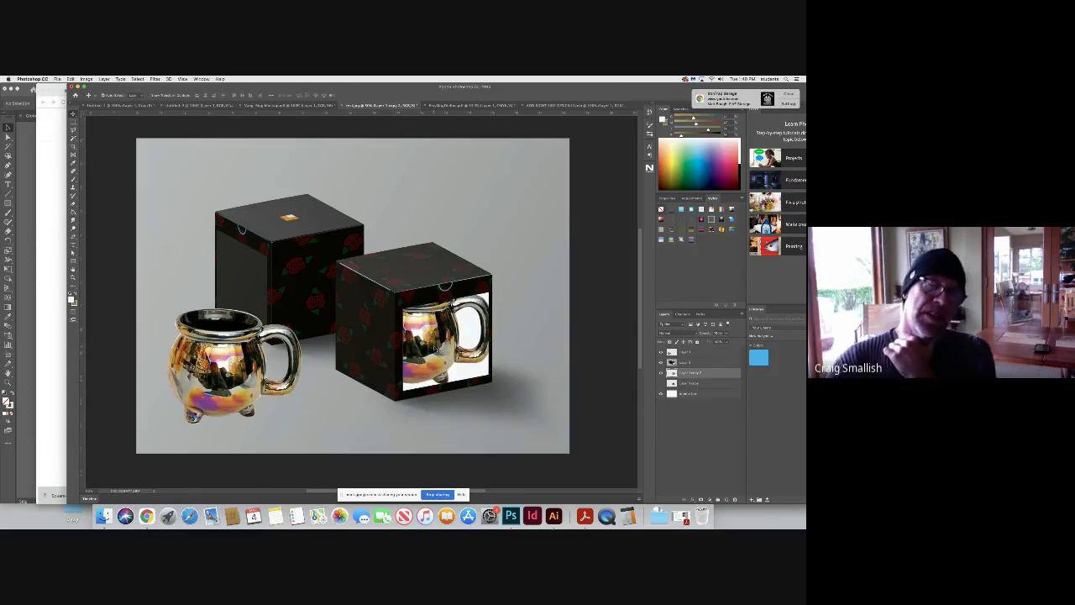
Compare the two window mugs by toggling the flipped copy's visibility, and delete the flipped copy's layer
click(661, 374)
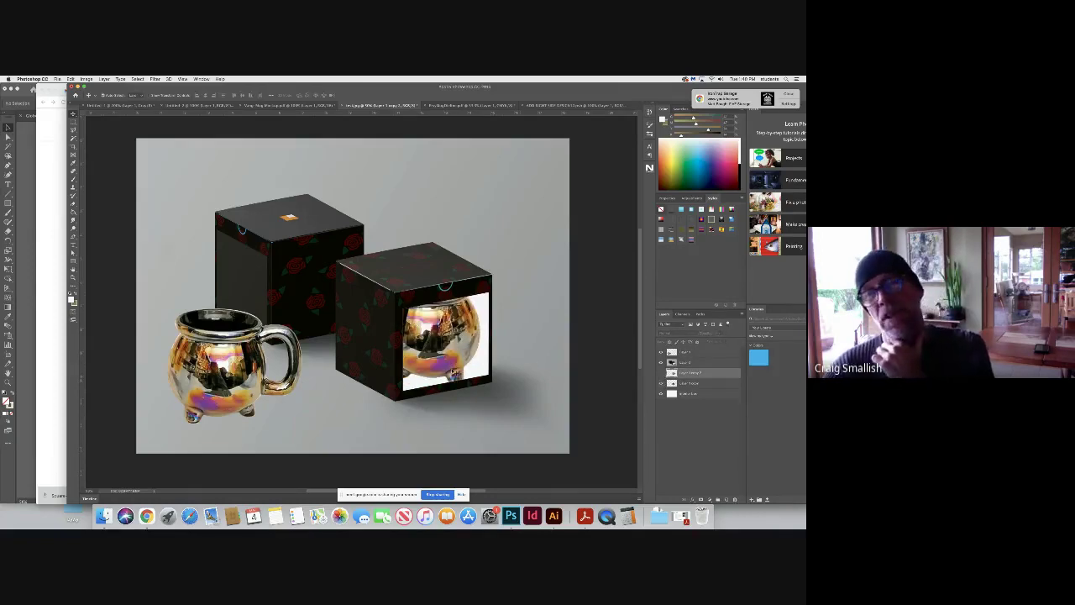
click(661, 374)
click(661, 375)
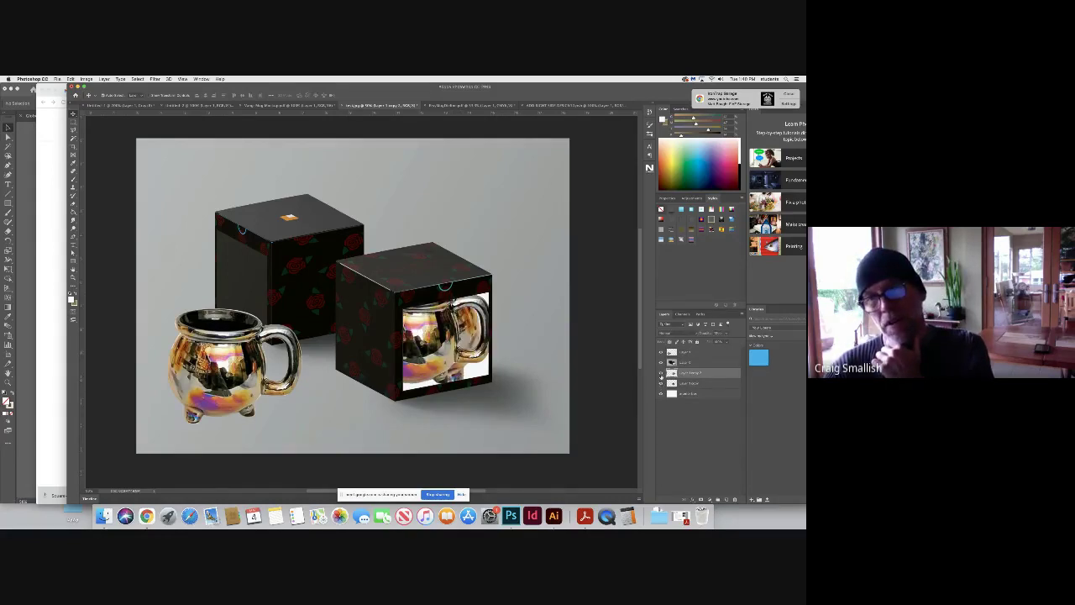
click(661, 375)
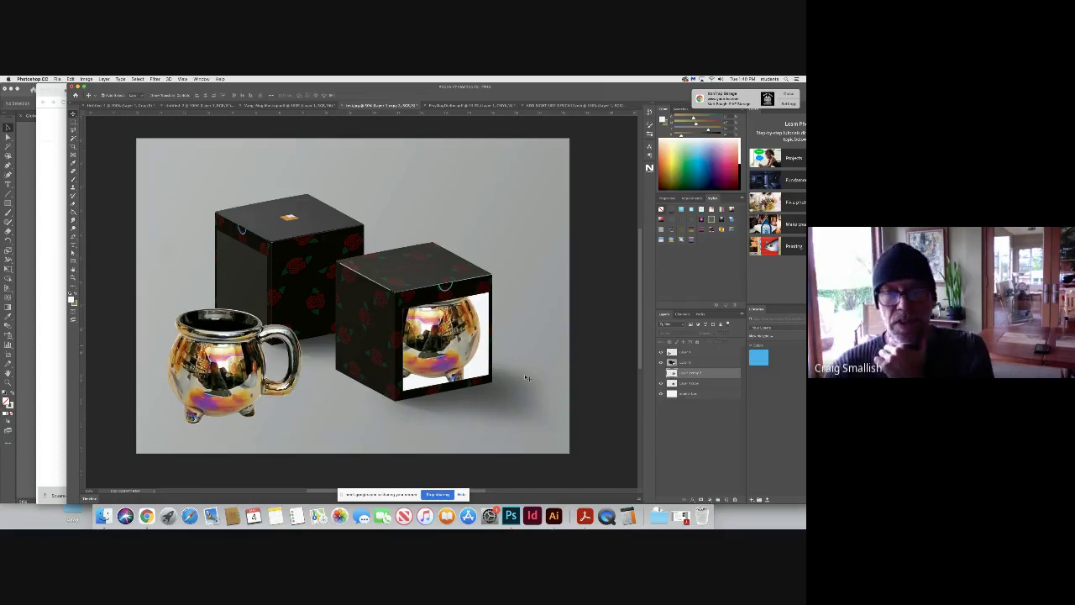
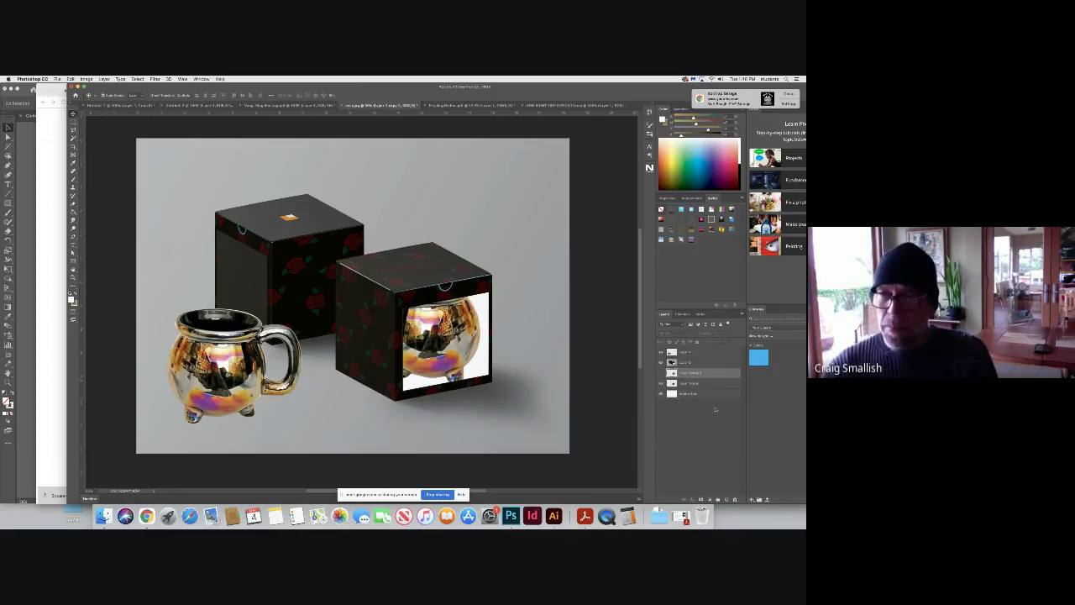
click(735, 499)
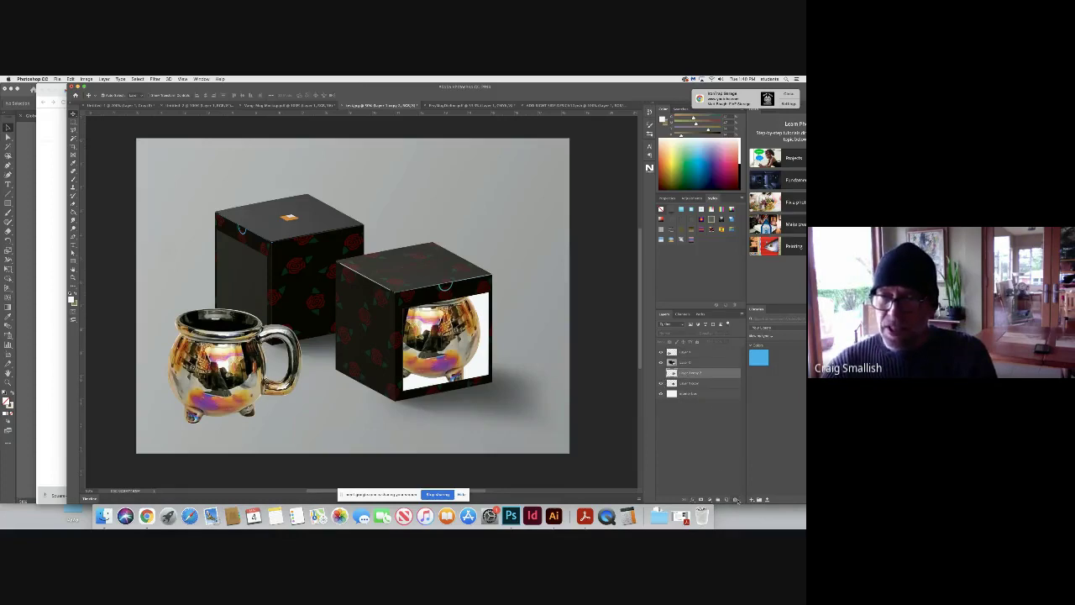
key(Return)
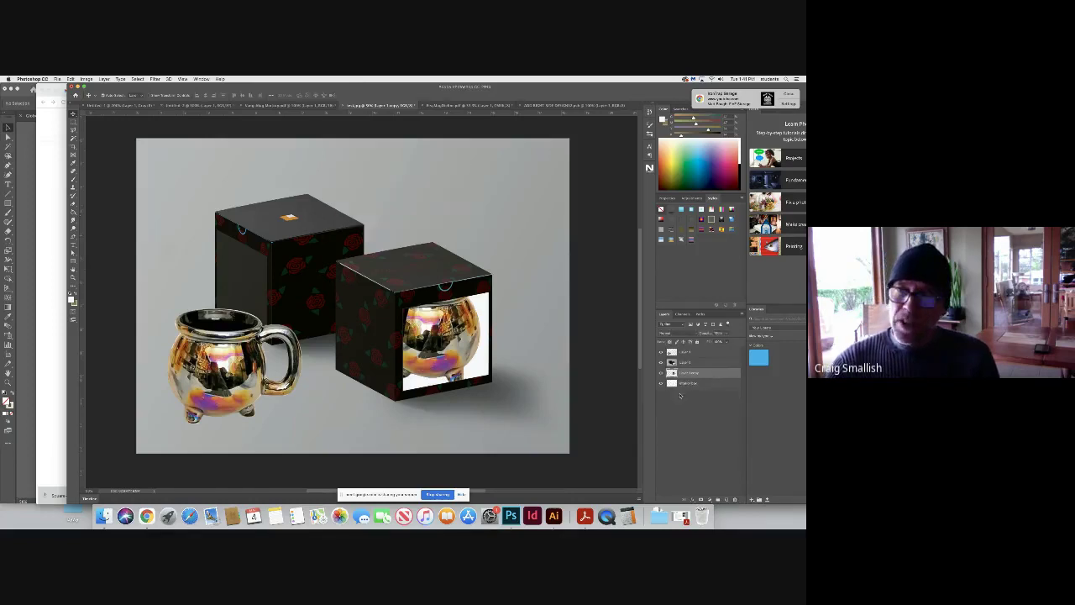
Add a new layer named "shadow" directly above the white interior layer
click(685, 384)
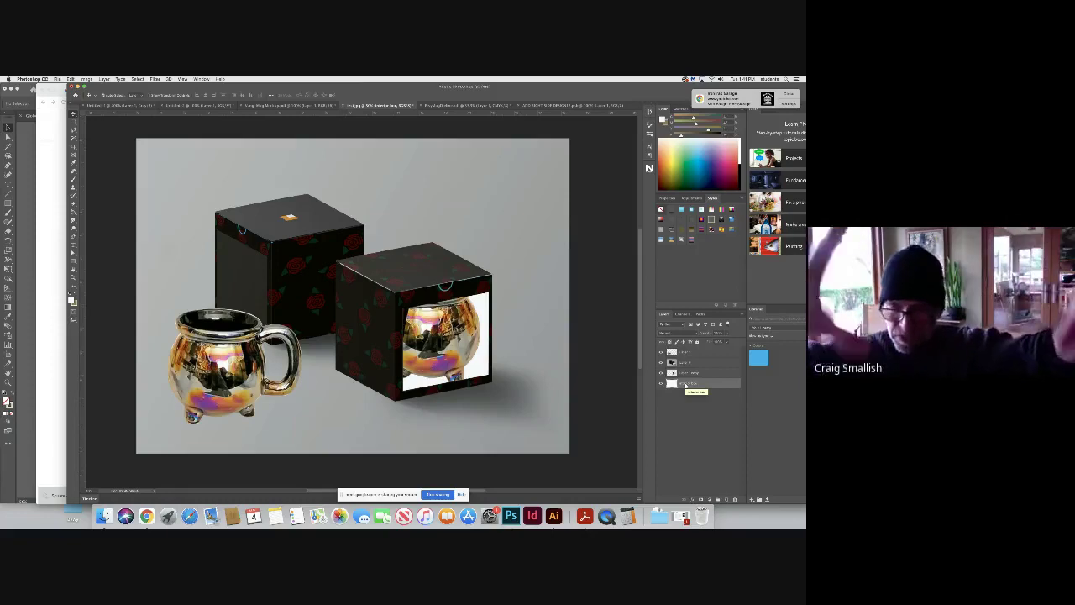
click(738, 313)
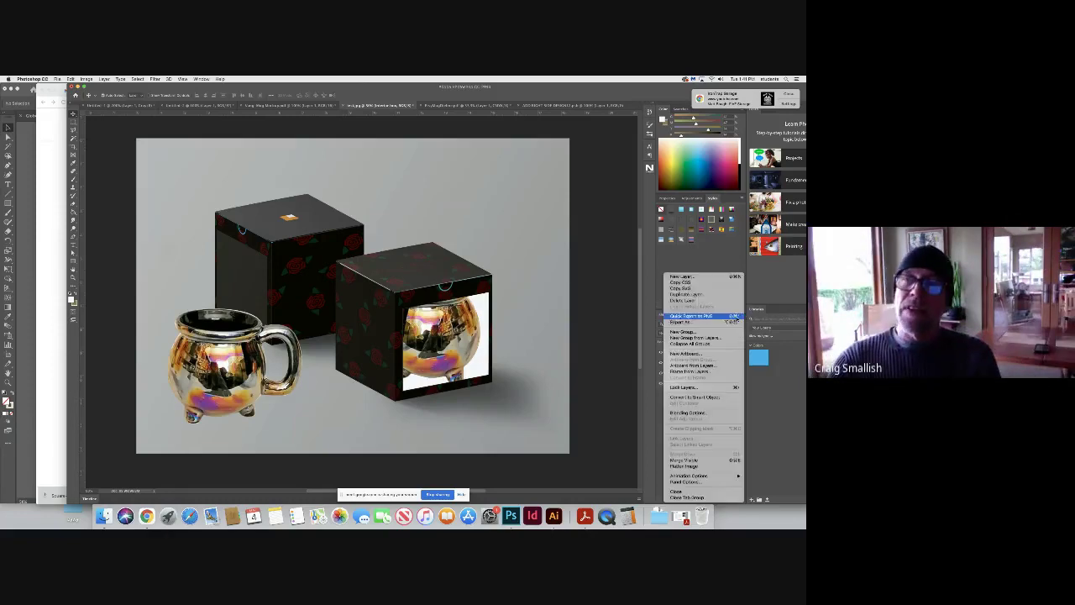
click(682, 276)
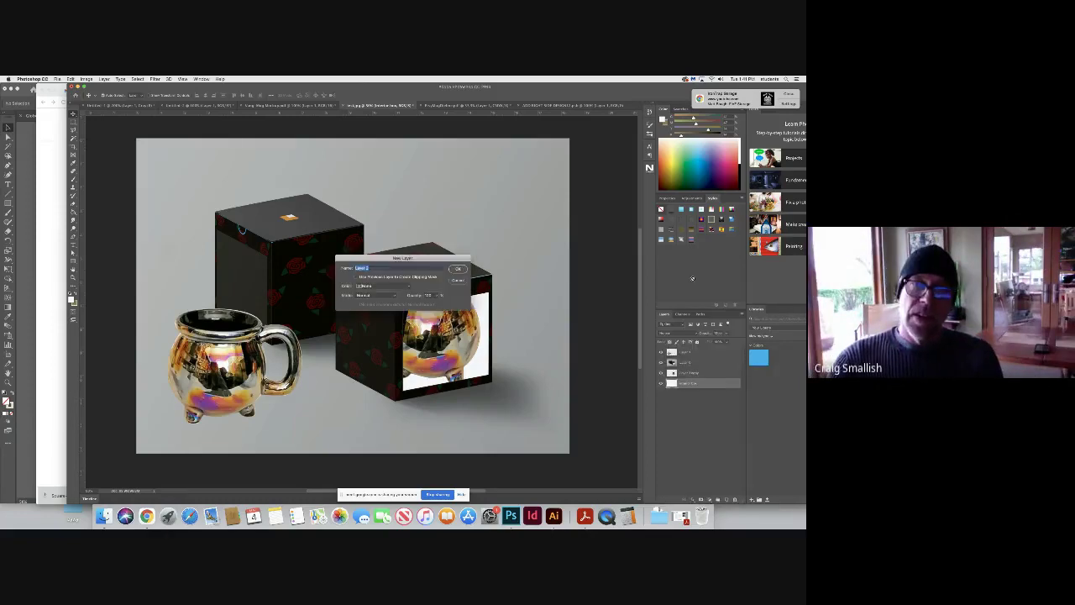
text(s)
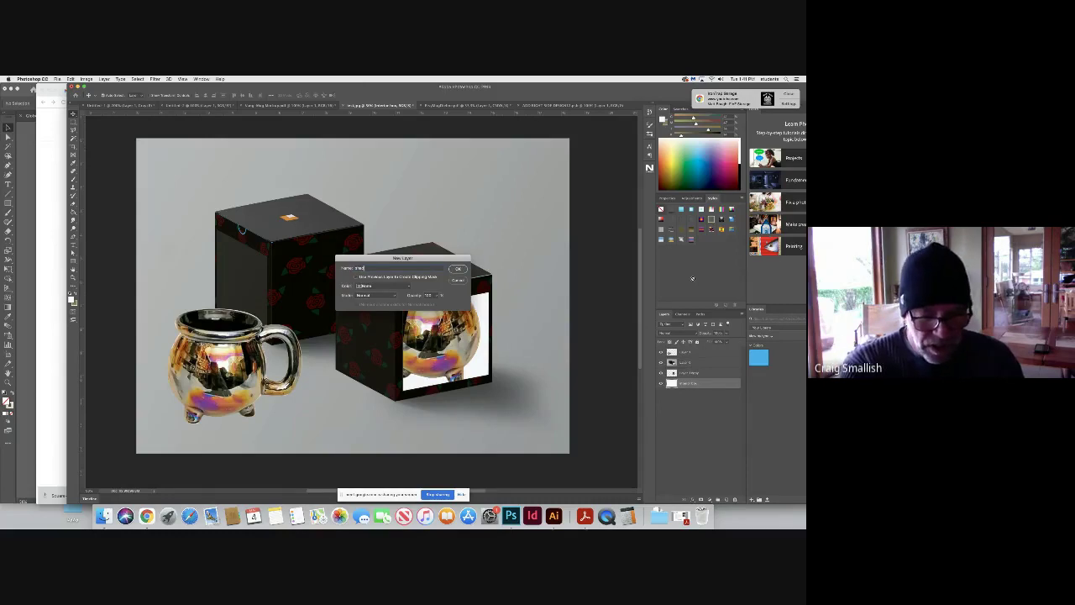
text(hadow)
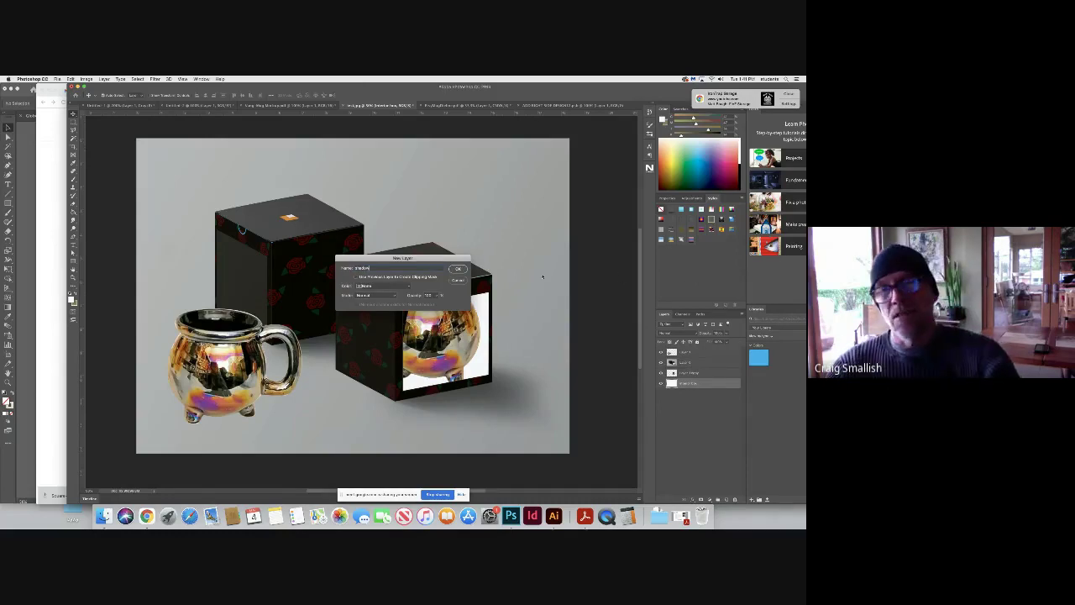
click(458, 269)
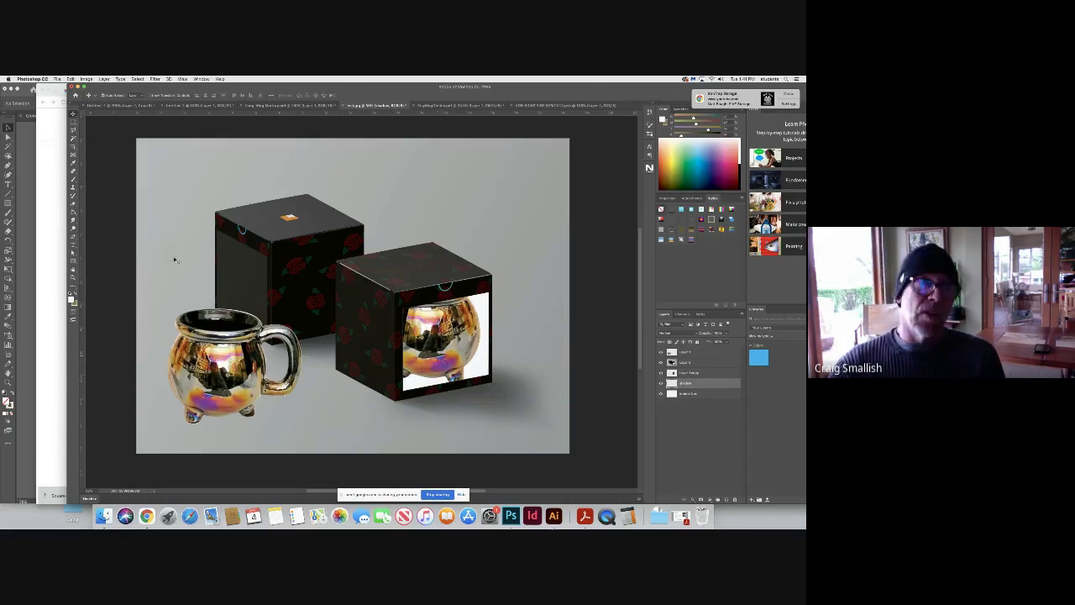
Outline the front box's right inner wall as a four-cornered selection with the Polygonal Lasso, following the box's right and rear edges
click(72, 130)
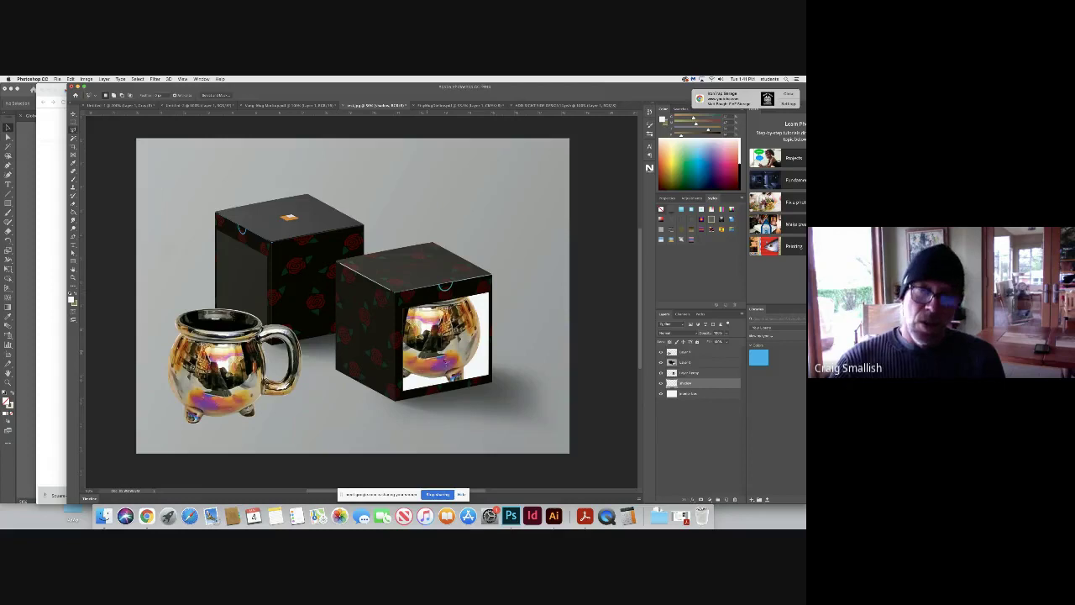
click(489, 379)
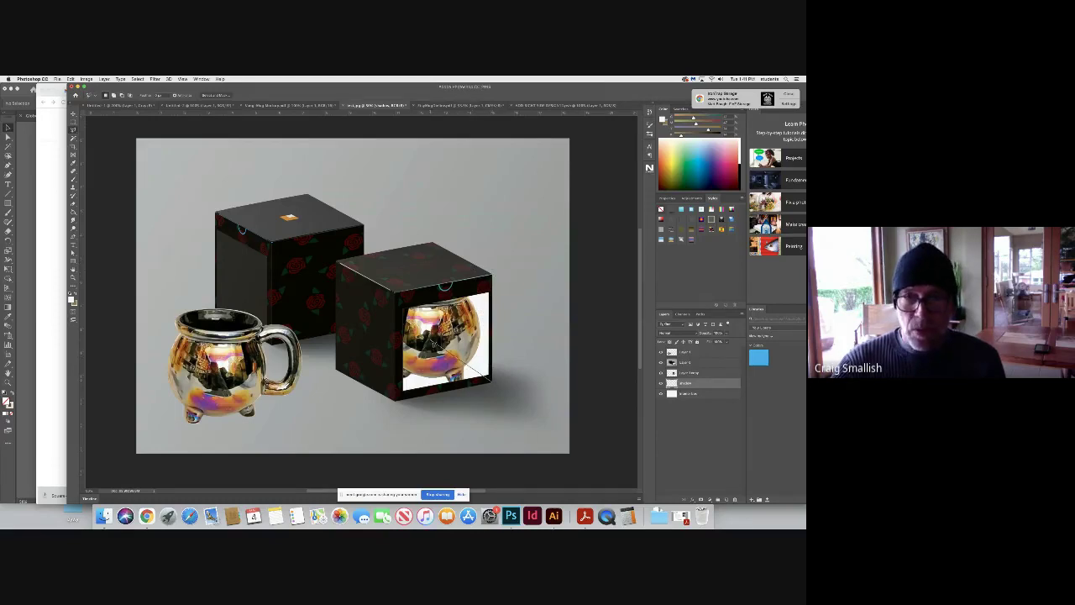
click(435, 345)
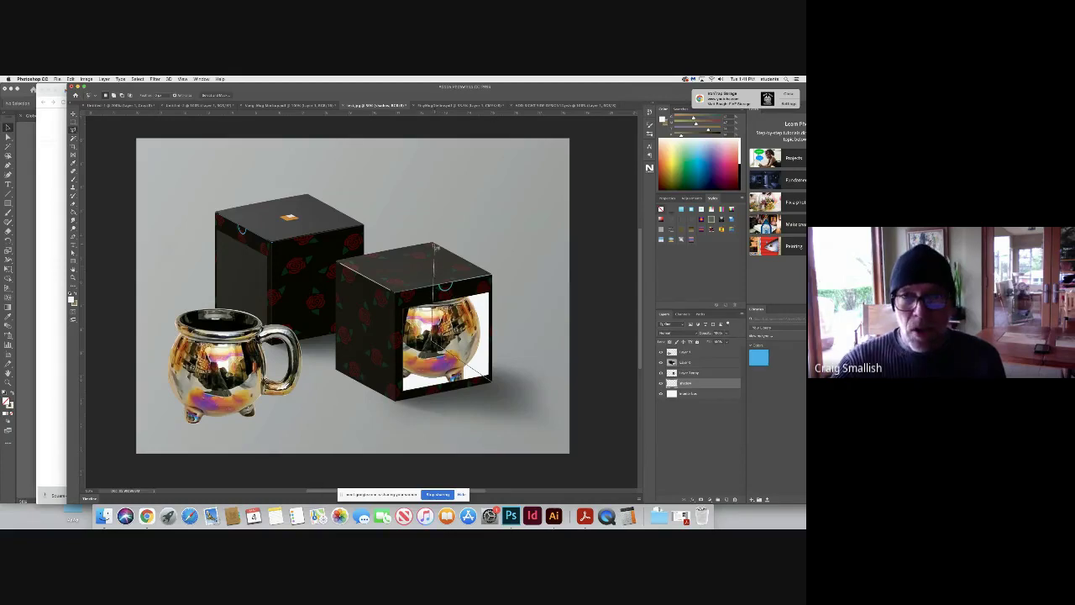
click(434, 245)
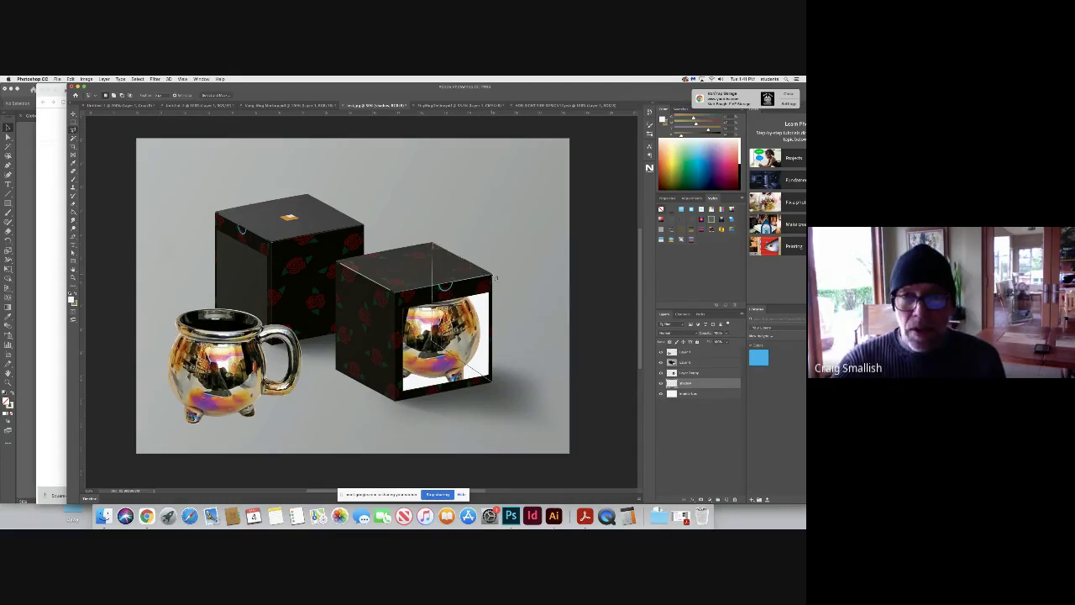
click(495, 385)
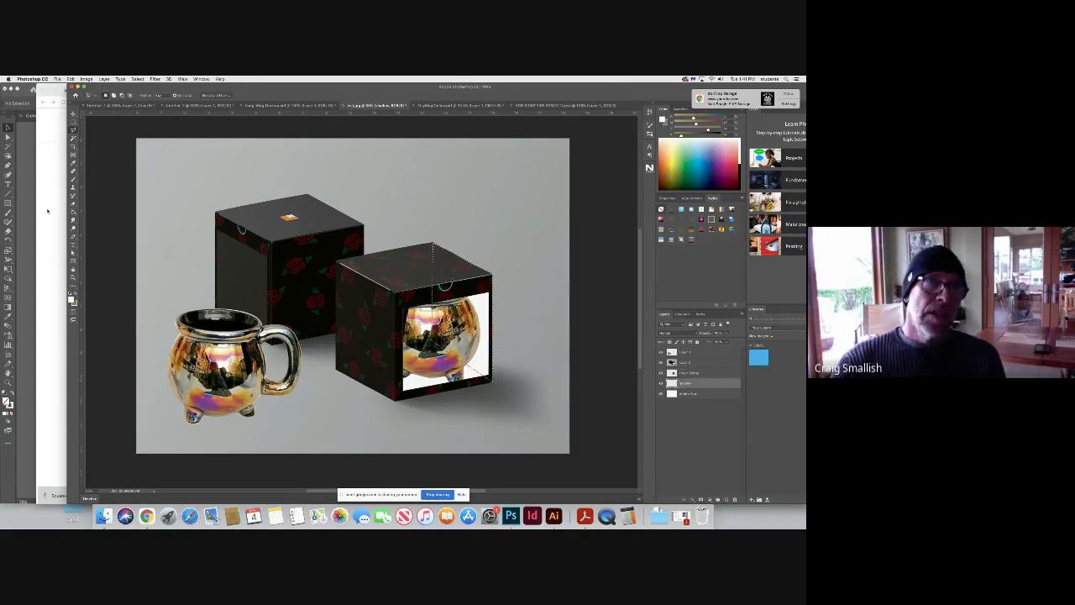
Paint dark gray shading inside the selected inner wall of the front box with a large soft brush
click(72, 179)
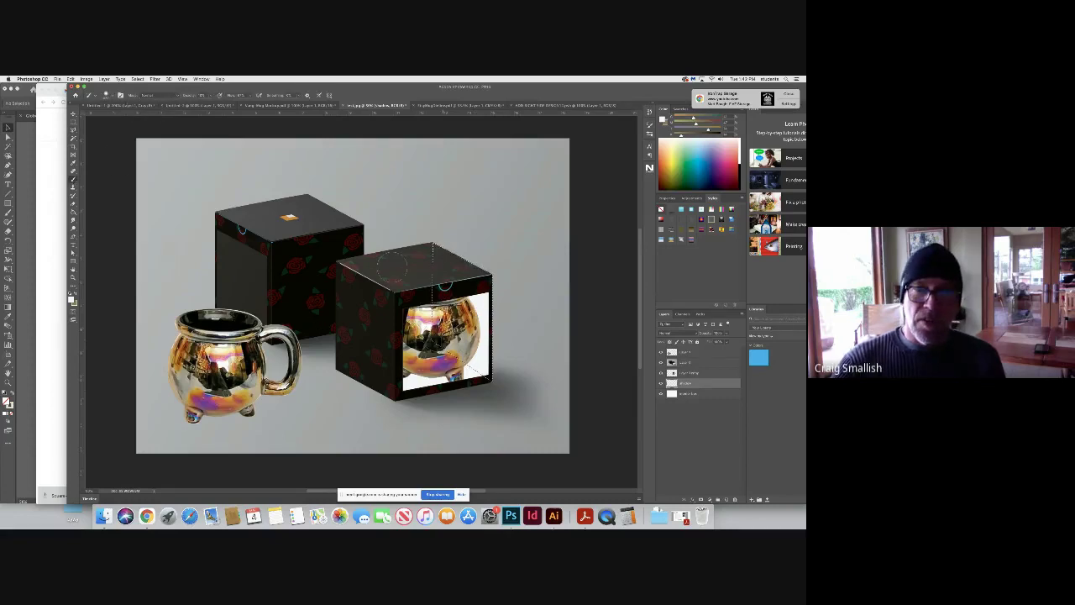
click(111, 96)
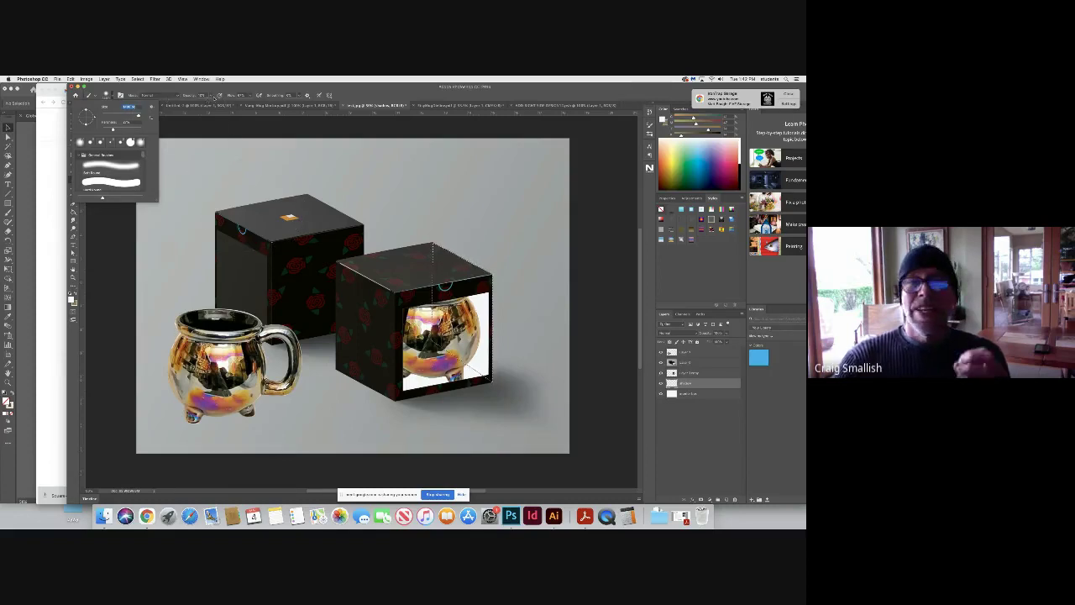
click(71, 299)
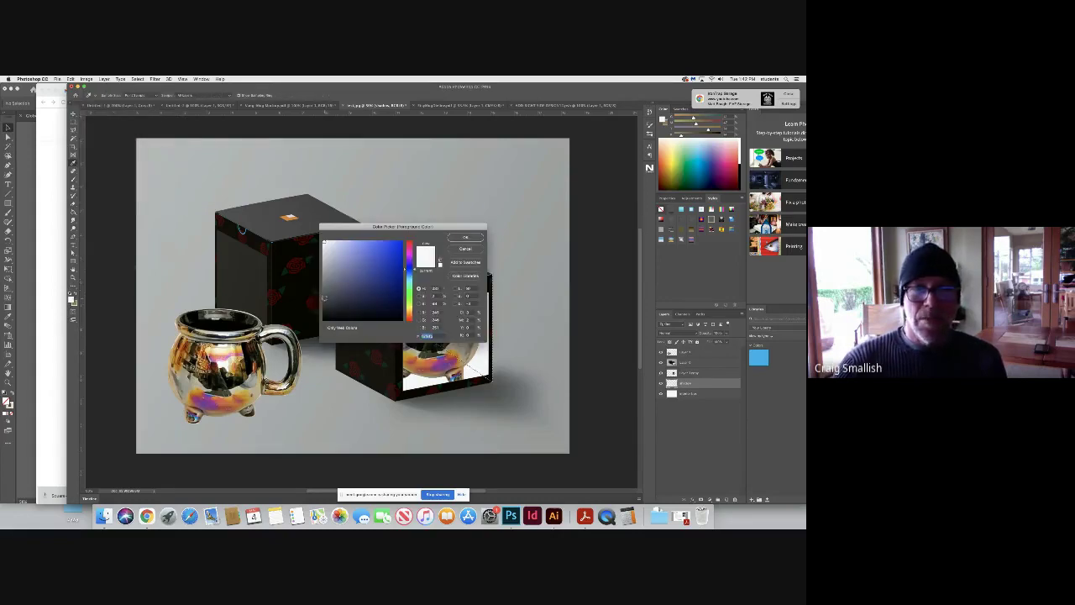
click(324, 300)
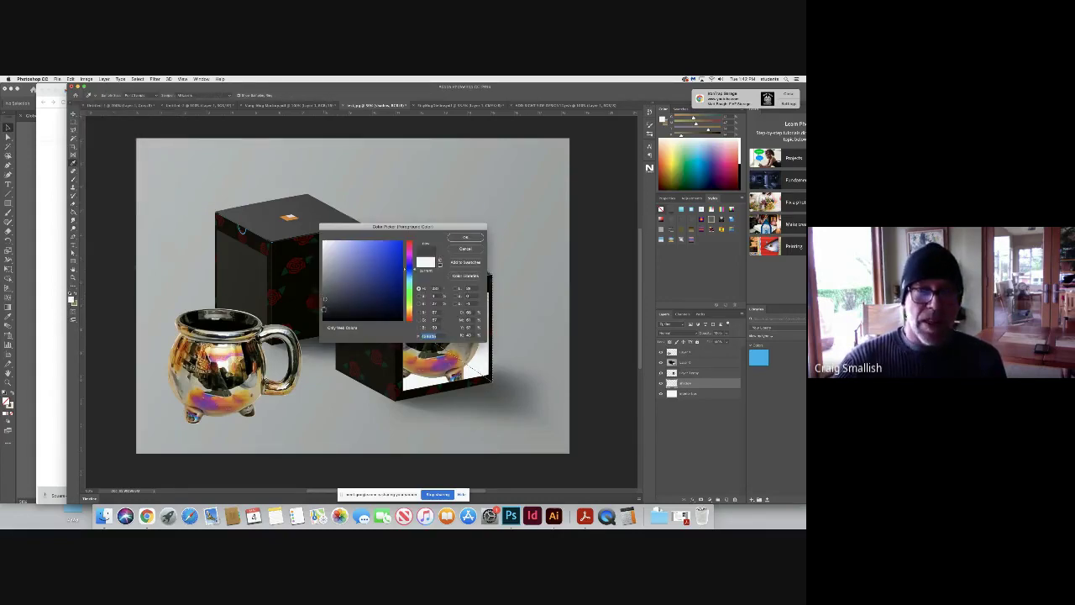
click(326, 308)
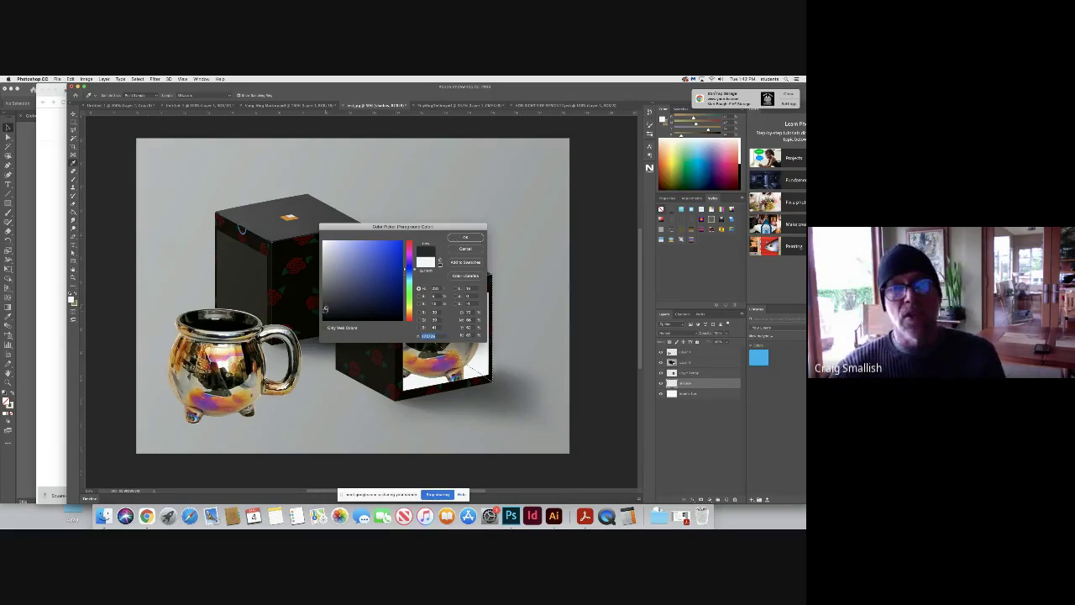
click(465, 237)
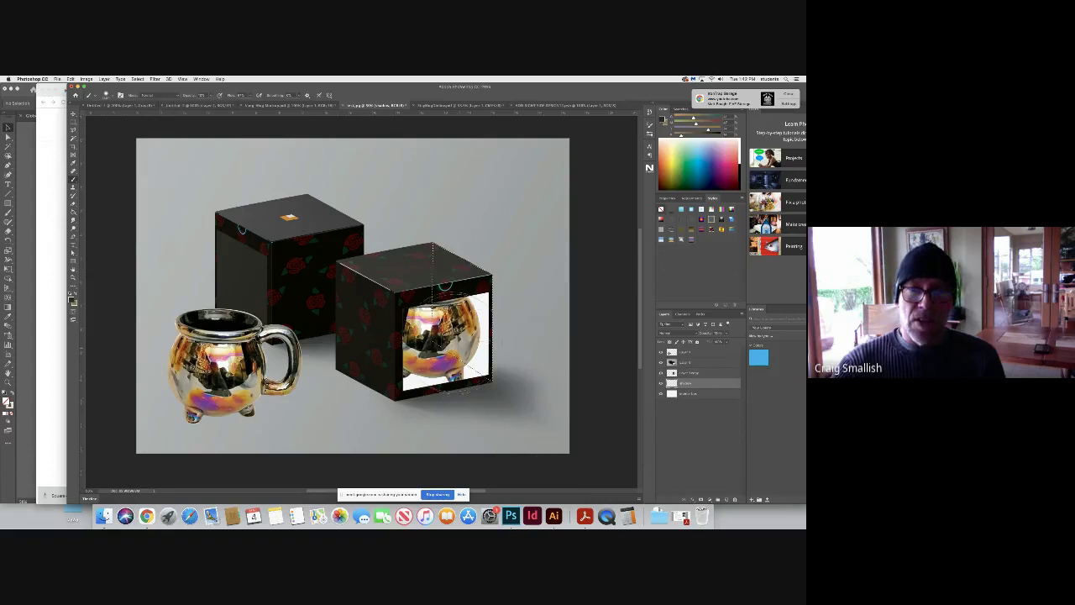
mouse_move(495, 365)
mouse_down()
mouse_move(447, 336)
mouse_move(458, 361)
mouse_up()
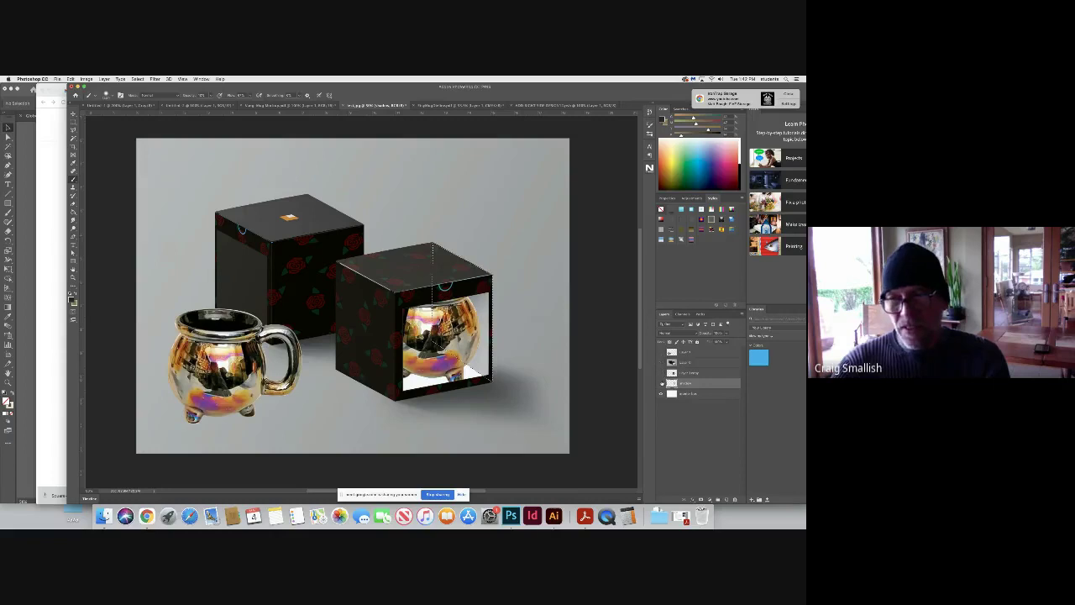
Examine the wall shading on its own by hiding the other layers and toggling the shadow layer, and show all layers again
alt+click(660, 383)
click(660, 383)
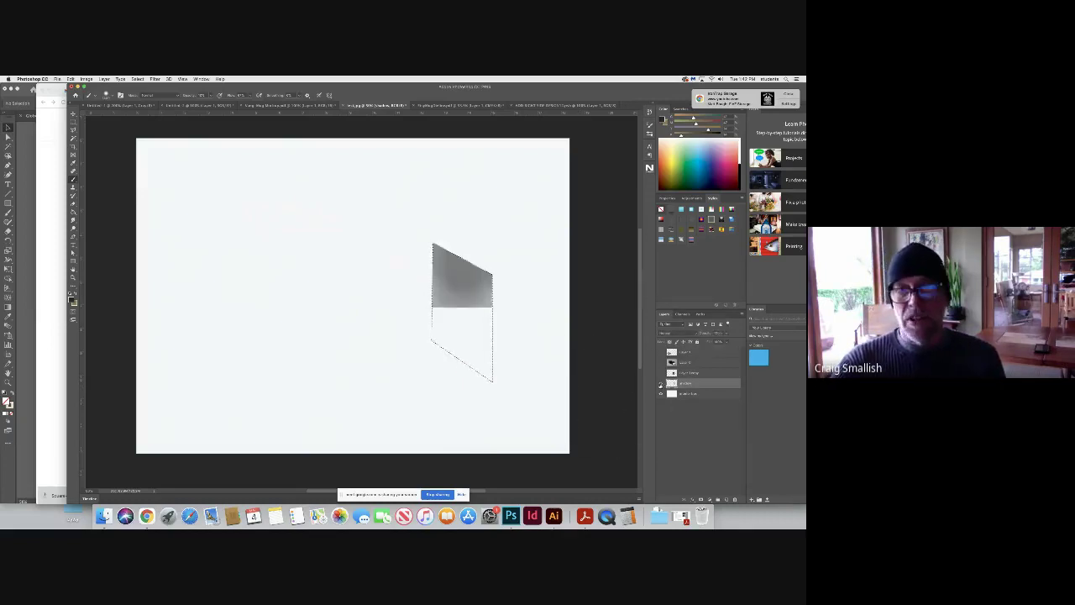
click(661, 384)
click(661, 384)
click(661, 384)
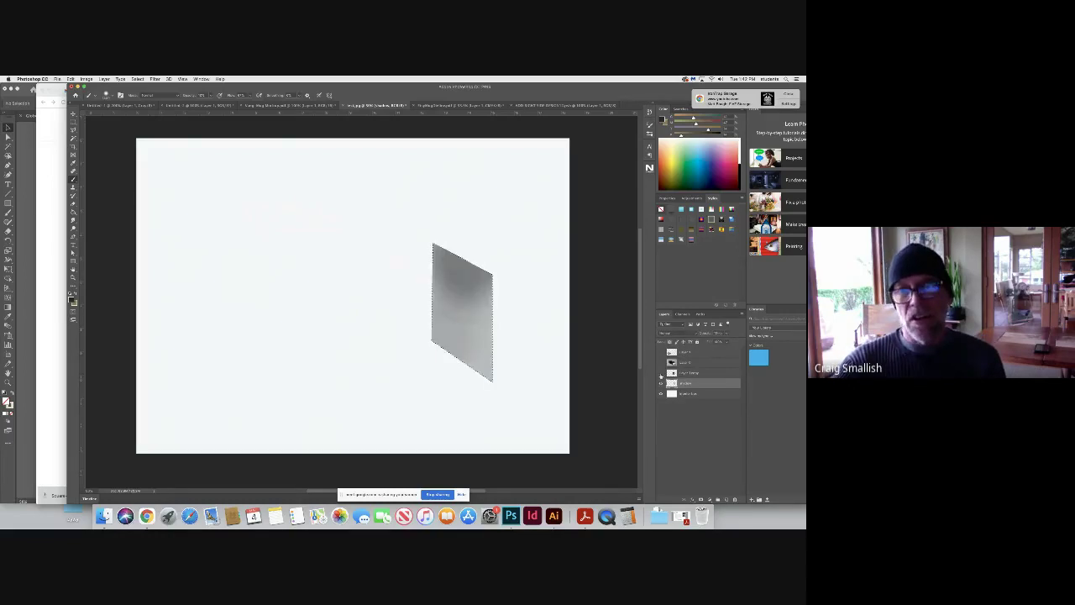
click(661, 373)
click(661, 362)
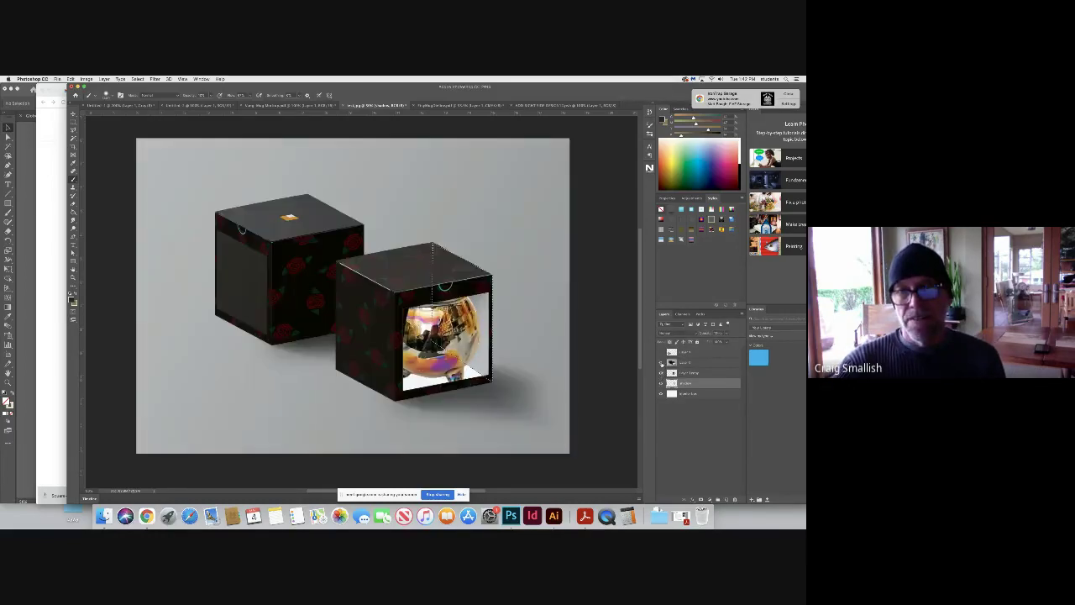
click(661, 352)
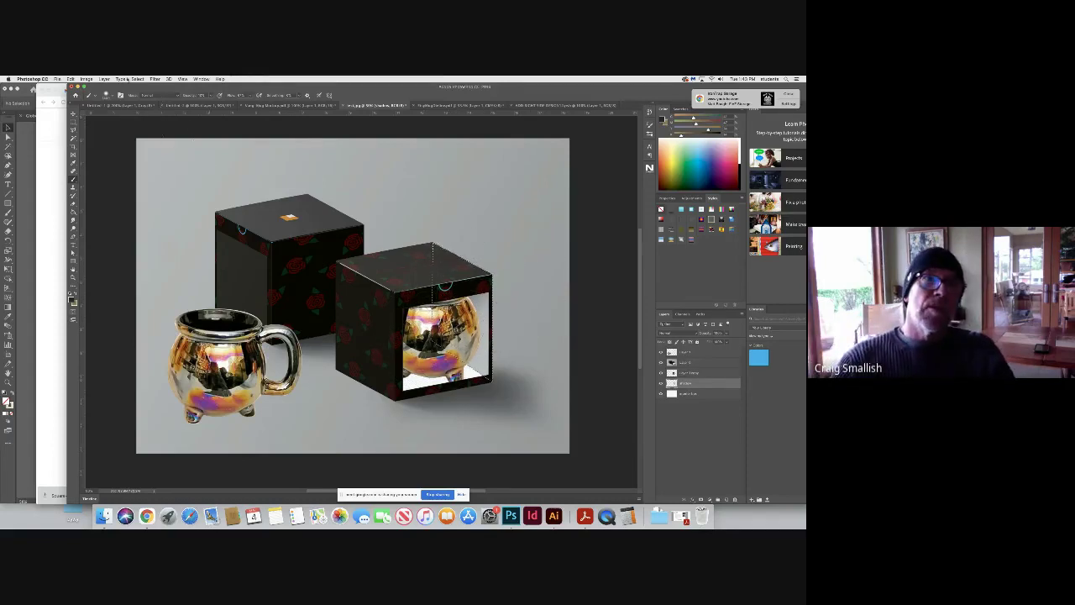
Invert the wall selection, paint soft dark shading across the box floor beneath the mug, and deselect
click(137, 79)
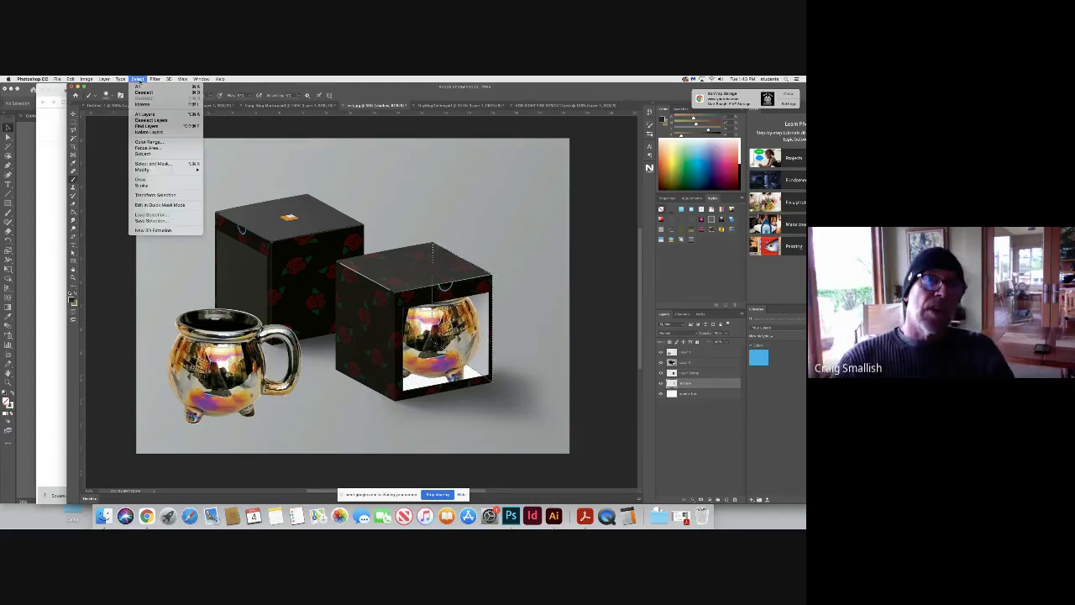
click(143, 104)
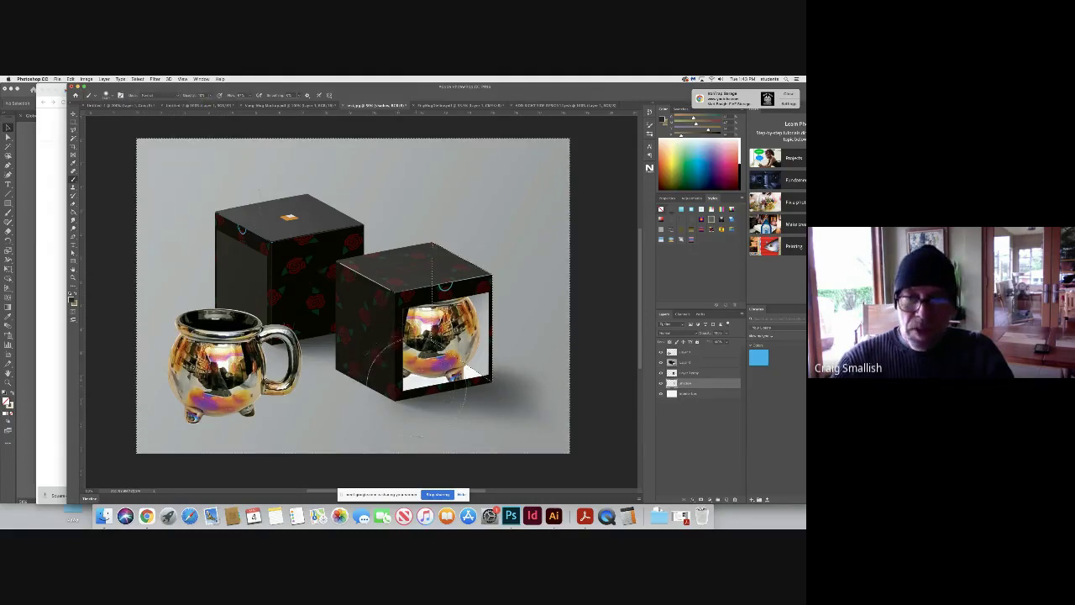
drag(435, 355, 453, 364)
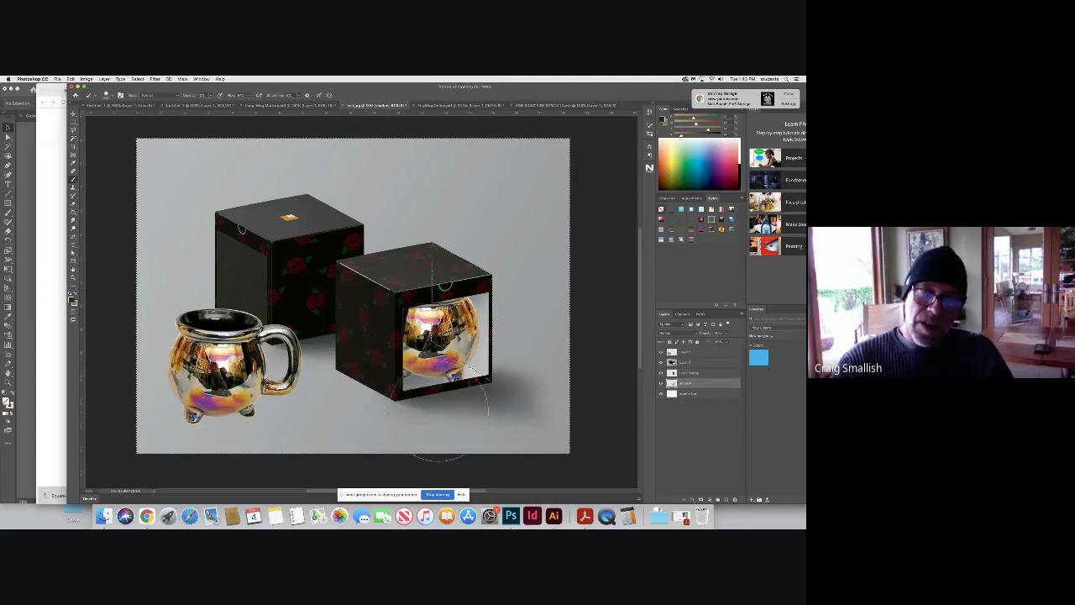
key(super+d)
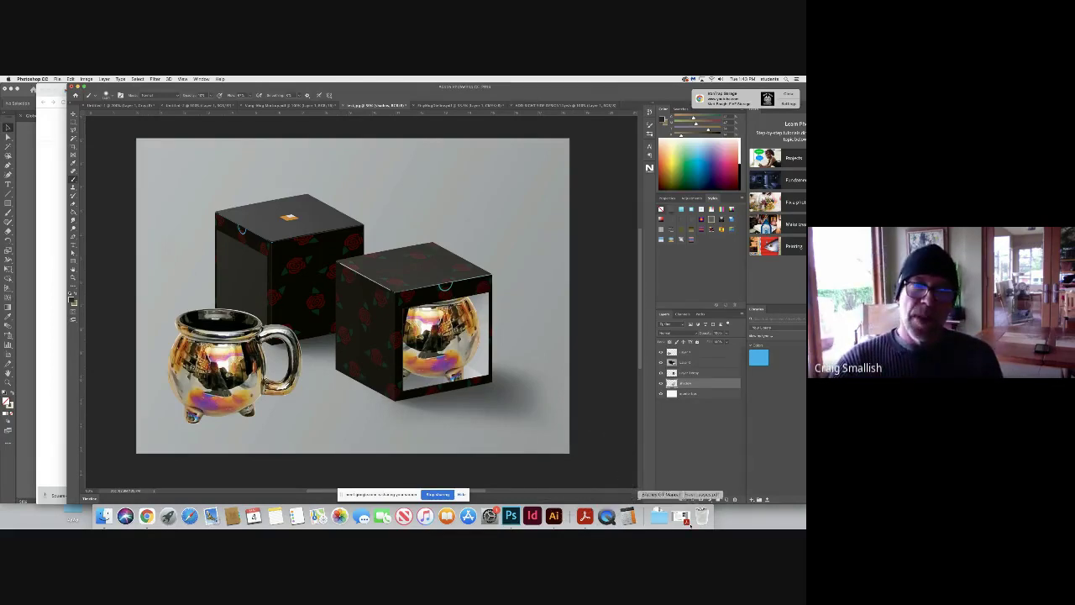
Inspect the painted shadows by hiding and showing the mug and box layers, and restore all layers' visibility
click(661, 373)
click(661, 362)
click(661, 352)
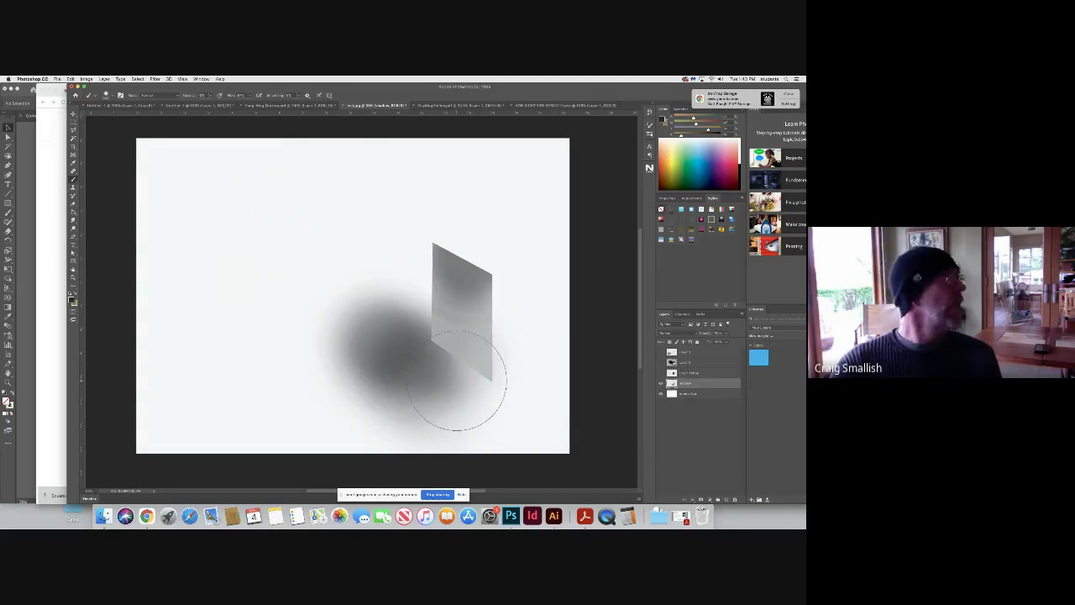
click(661, 373)
click(660, 353)
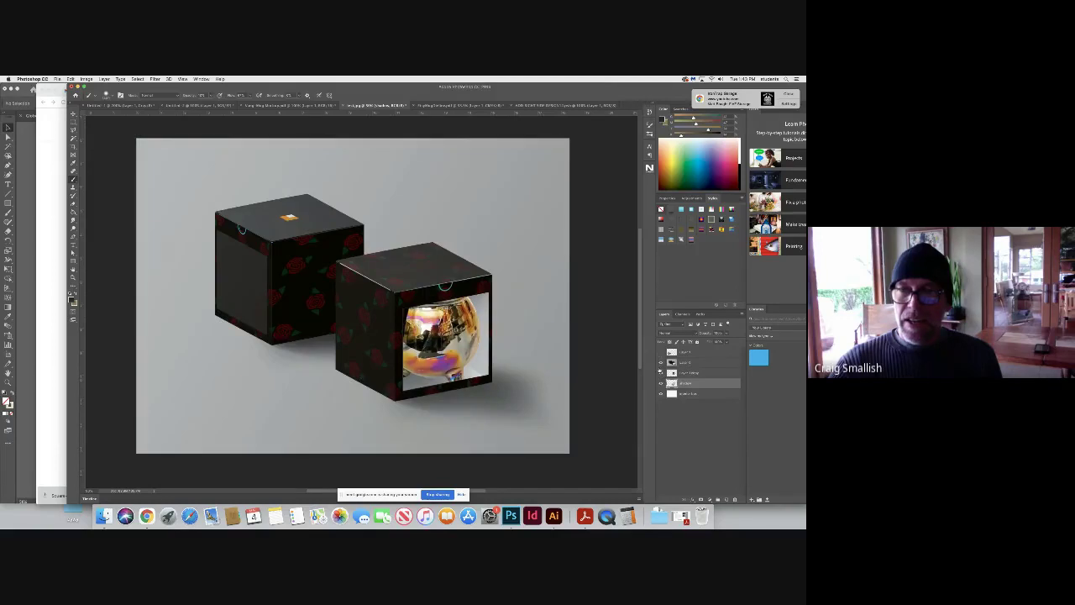
click(661, 363)
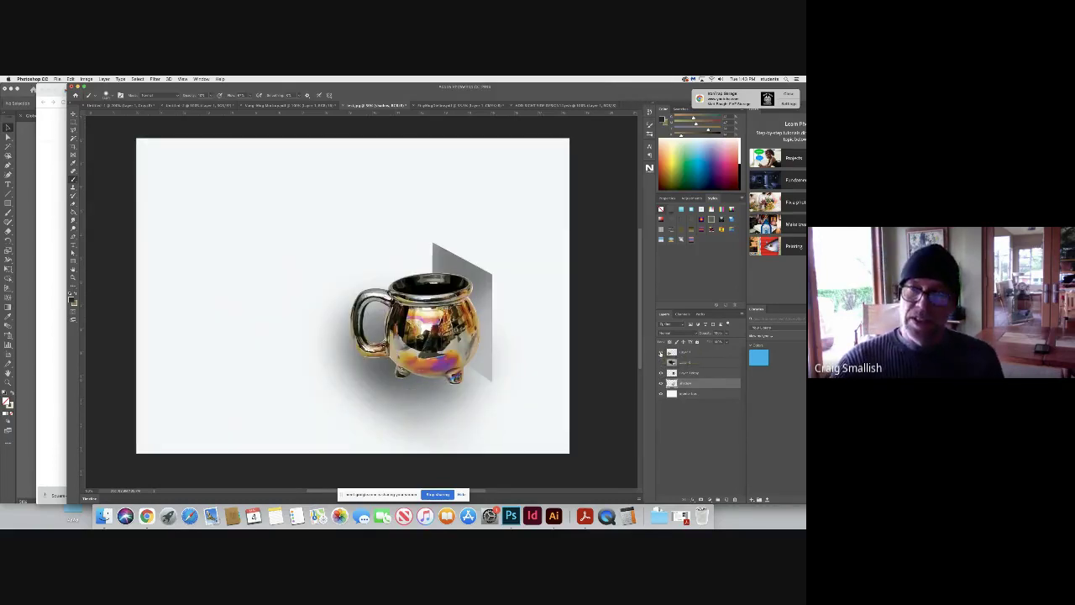
click(661, 353)
click(661, 363)
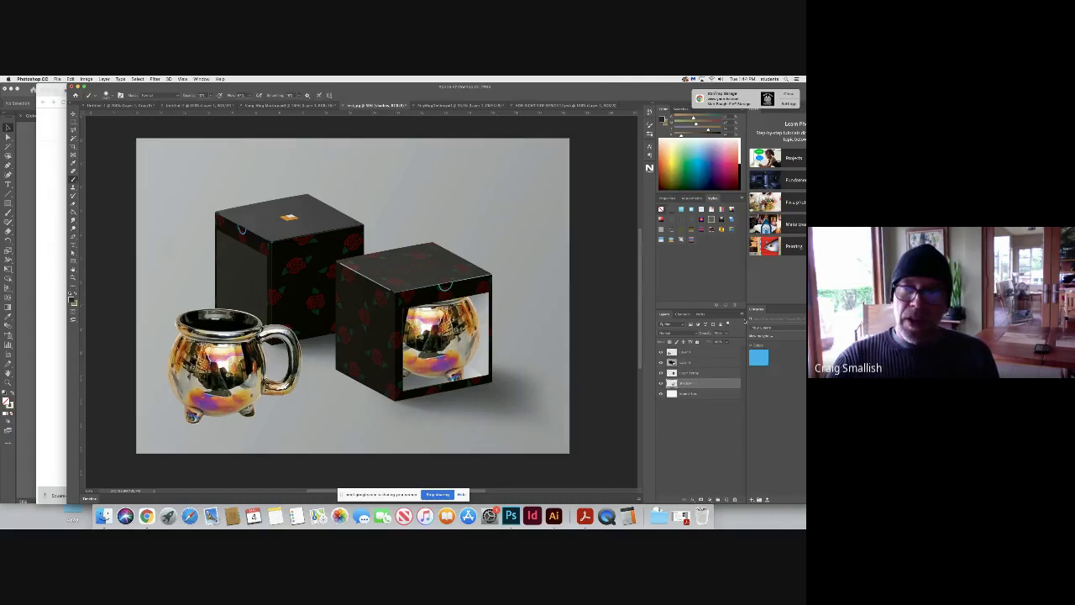
Create a second, separately named shadow layer and move it above the window mug's layer
click(742, 315)
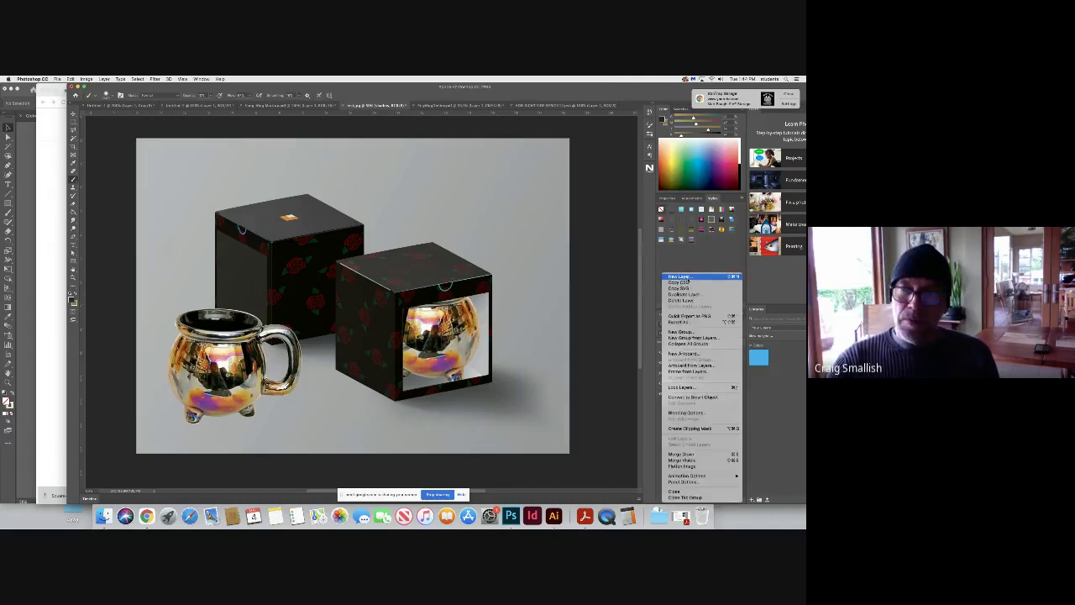
click(688, 281)
text(bo)
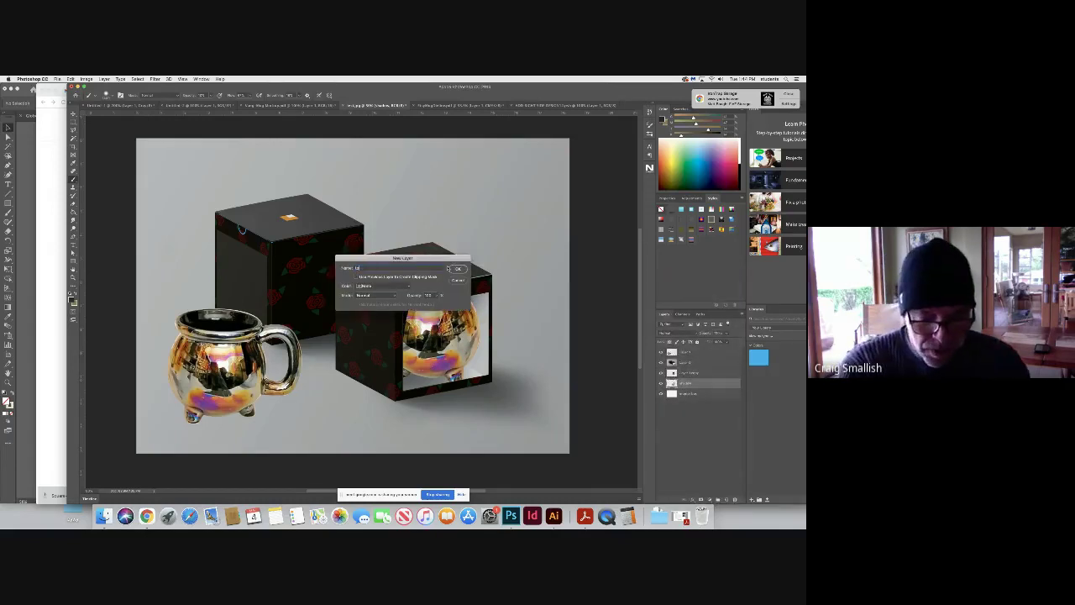
text(x rfxdow)
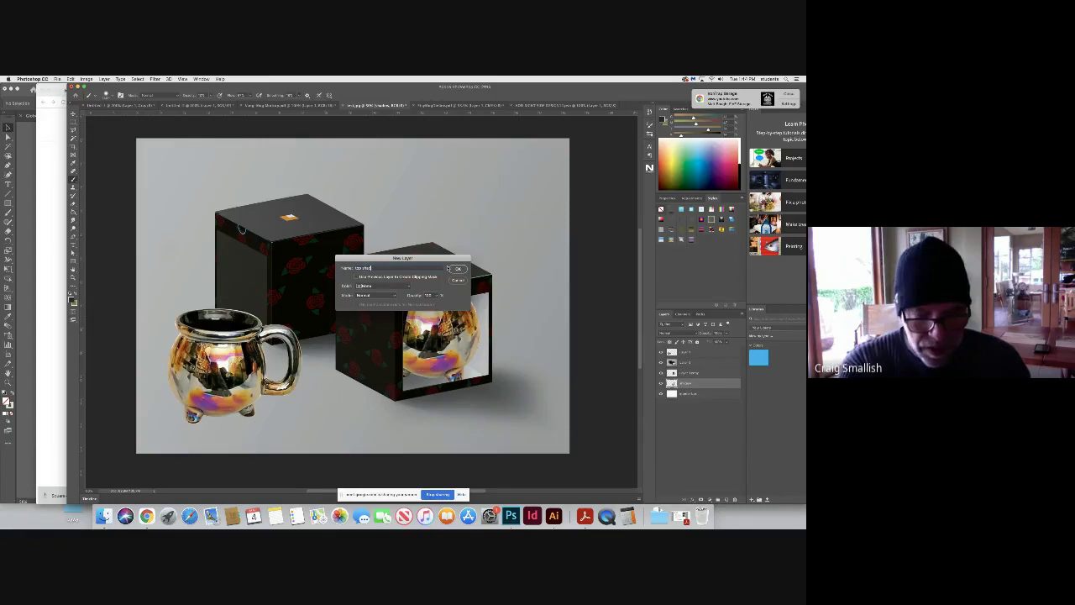
click(457, 269)
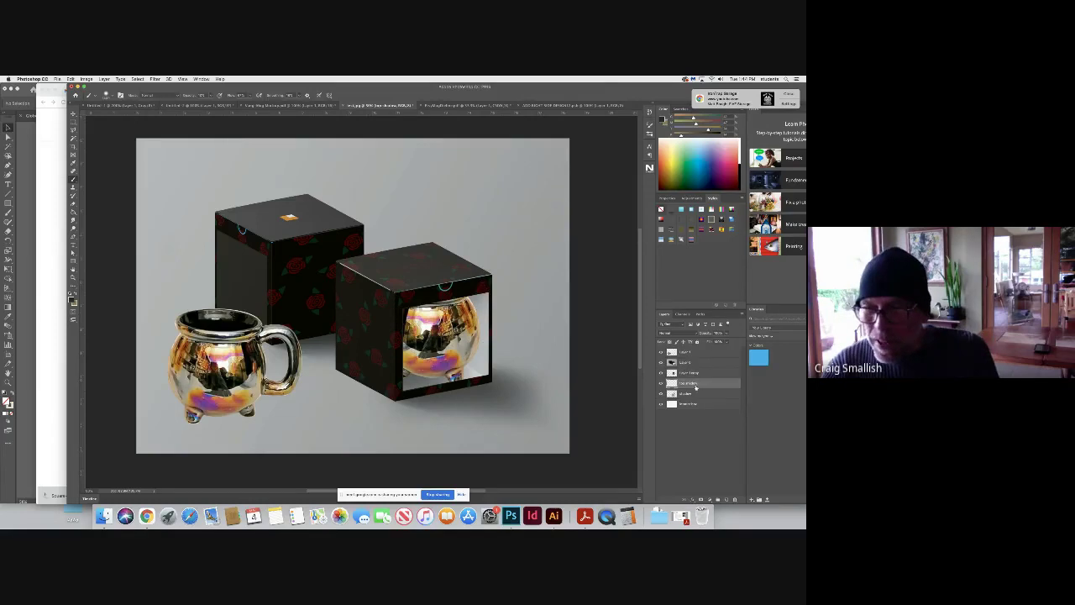
drag(687, 383, 687, 370)
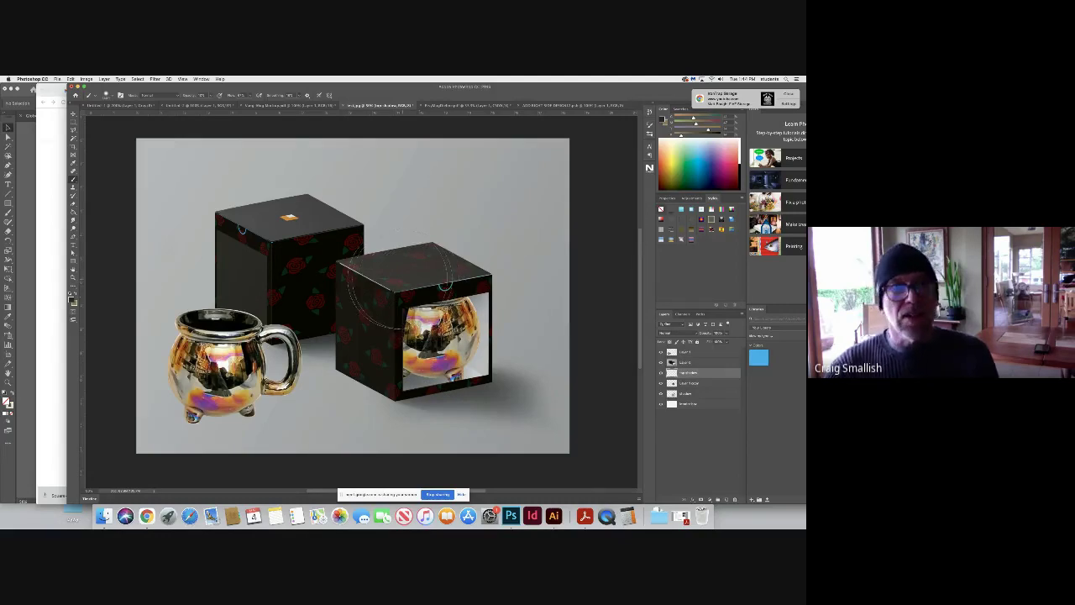
Adjust the soft brush's size and paint faint shading over the upper part of the window mug
click(110, 96)
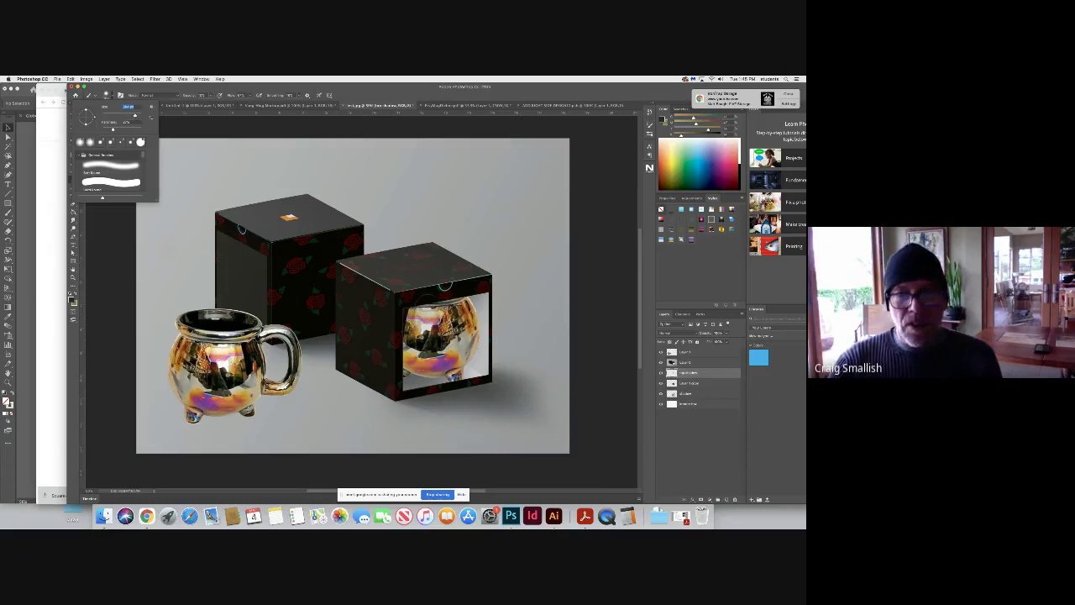
click(420, 316)
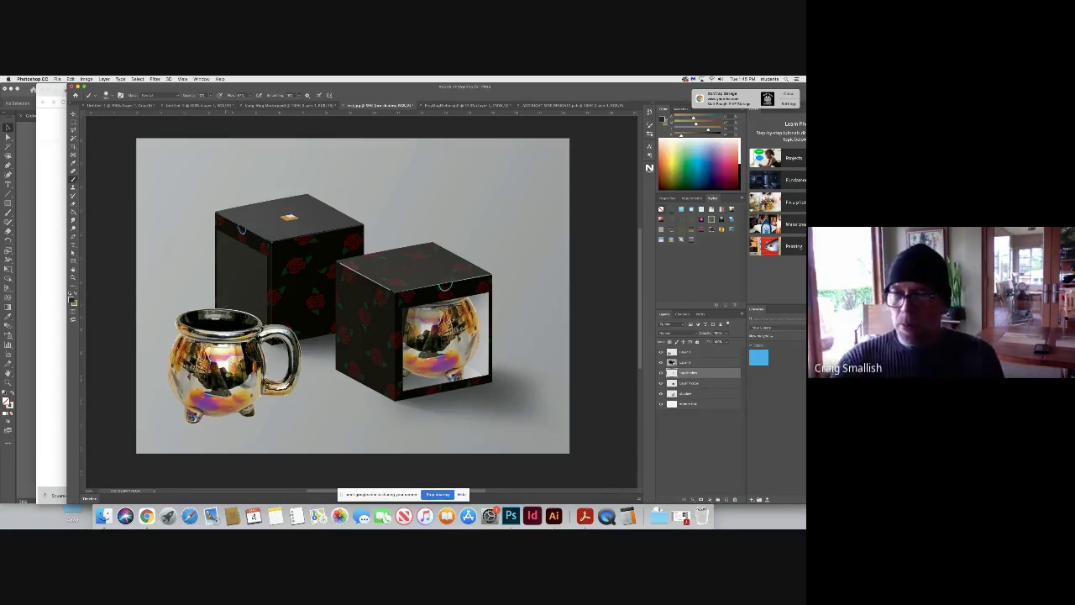
Select the boxes' layer and inspect the window mug's shading by hiding and showing the boxes
click(696, 364)
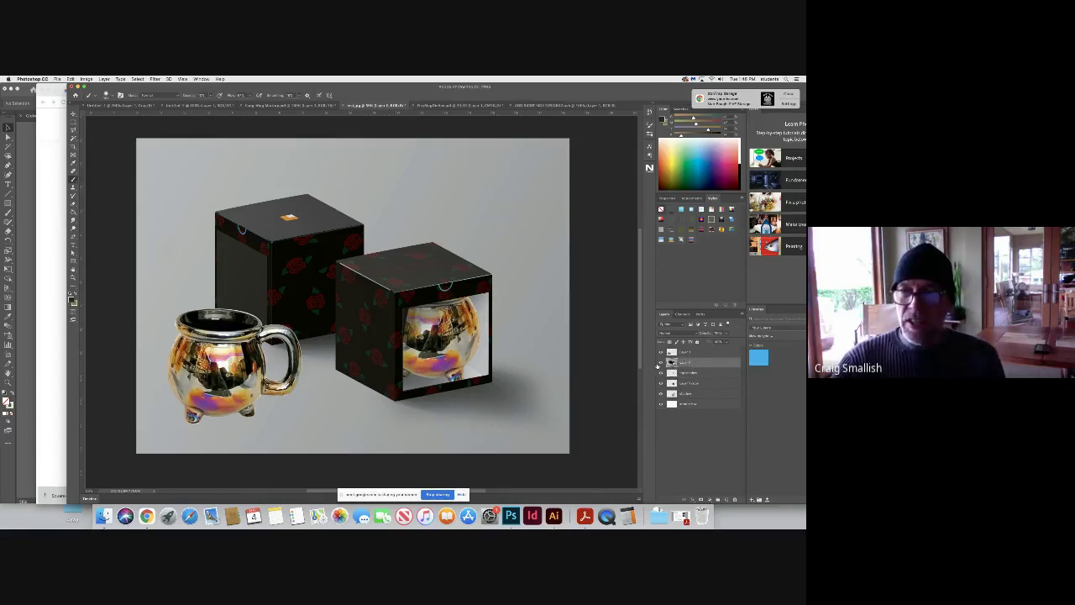
click(662, 364)
click(662, 364)
click(662, 364)
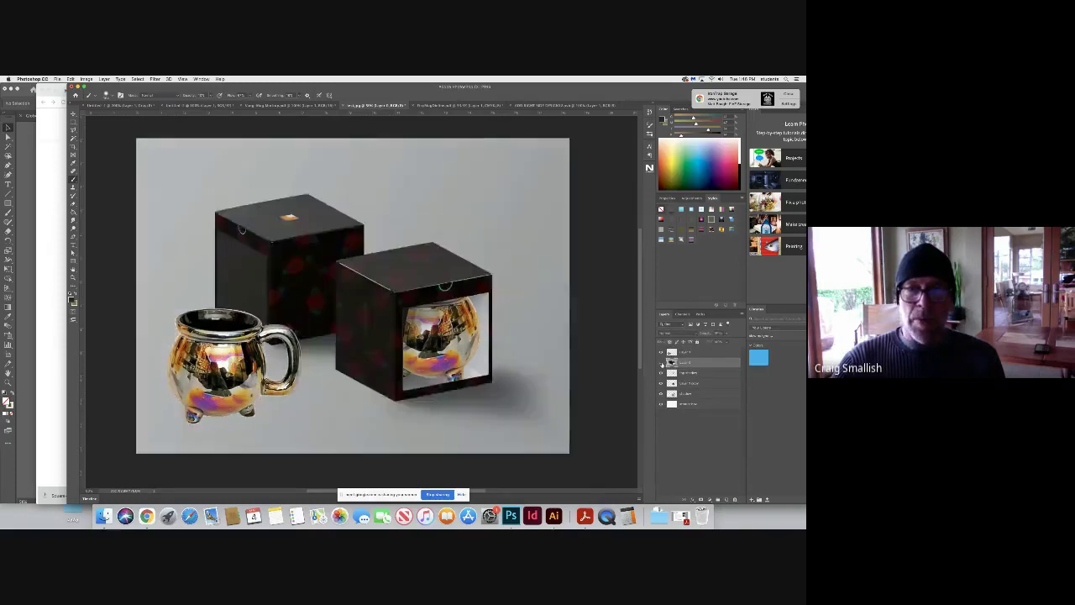
click(662, 364)
click(661, 364)
click(661, 363)
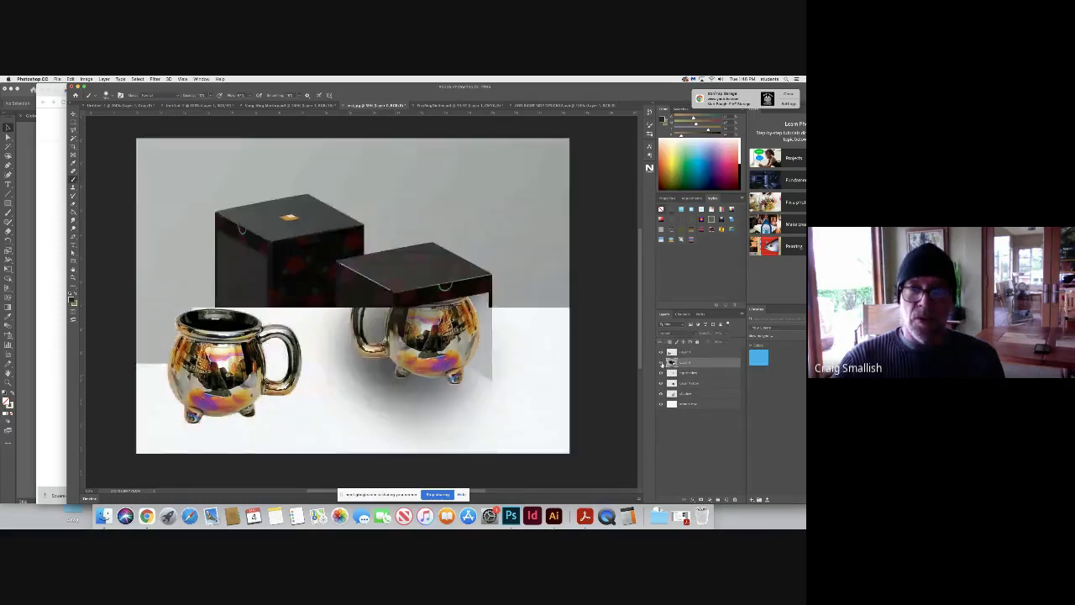
click(661, 363)
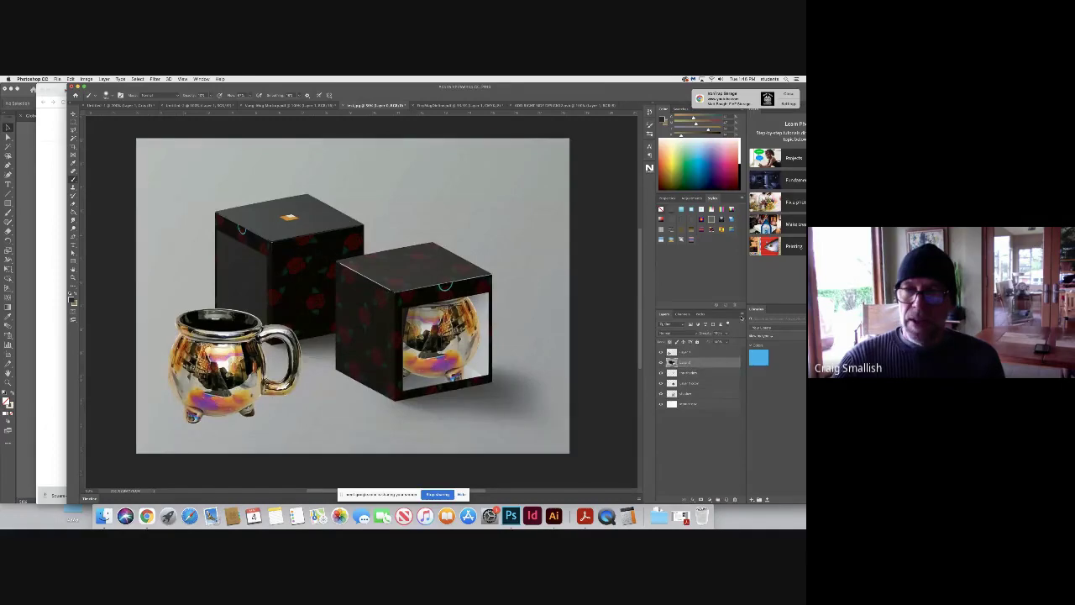
Create a new, separately named shadow layer between the boxes' layer and the freestanding mug's layer
right_click(661, 274)
click(678, 279)
key(shift+super+n)
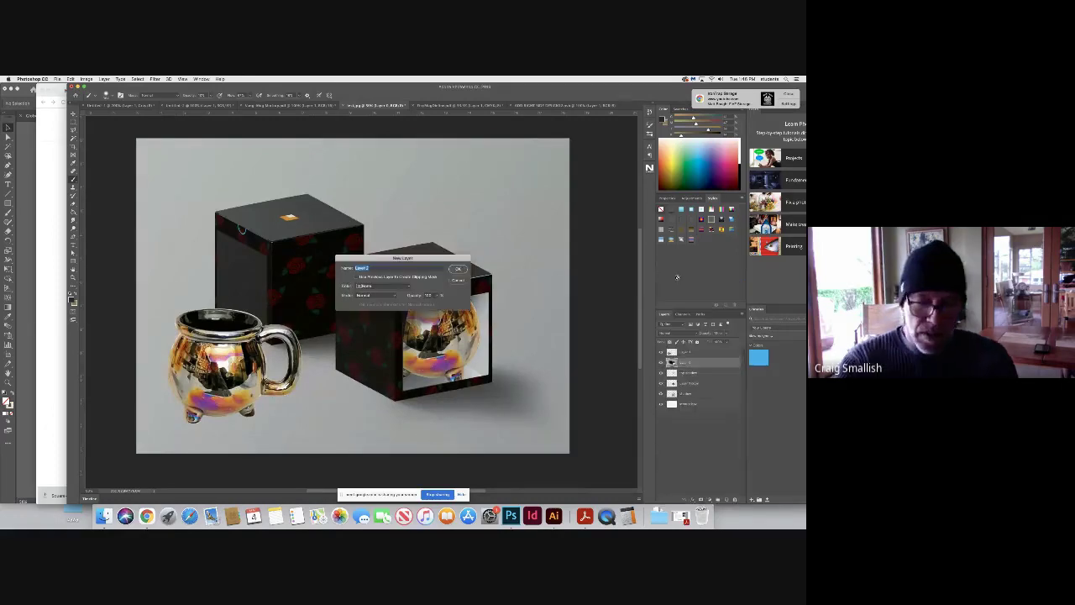
text(top box shadow)
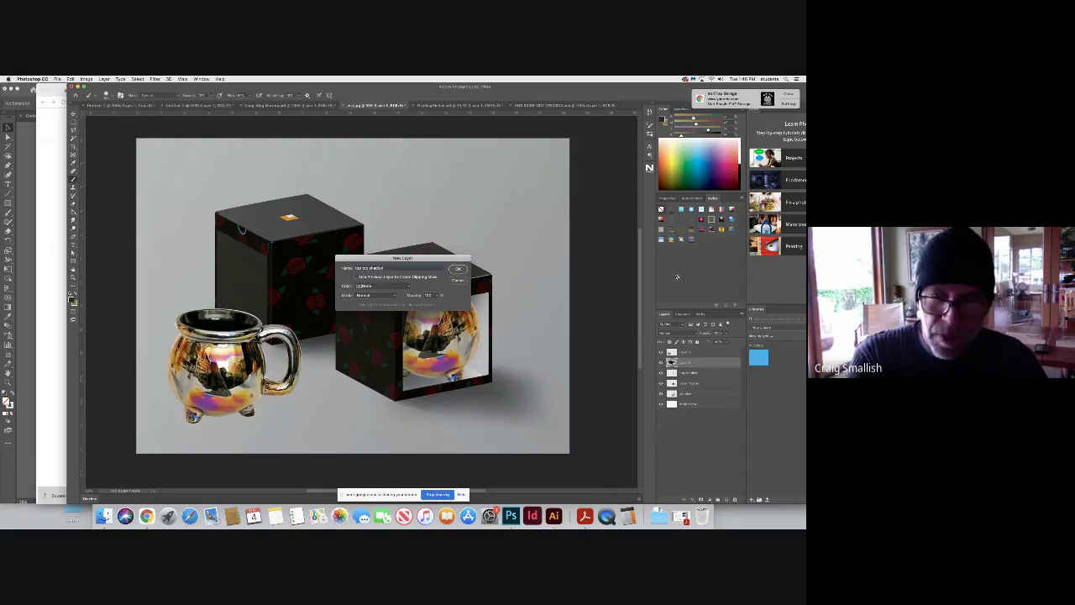
key(Return)
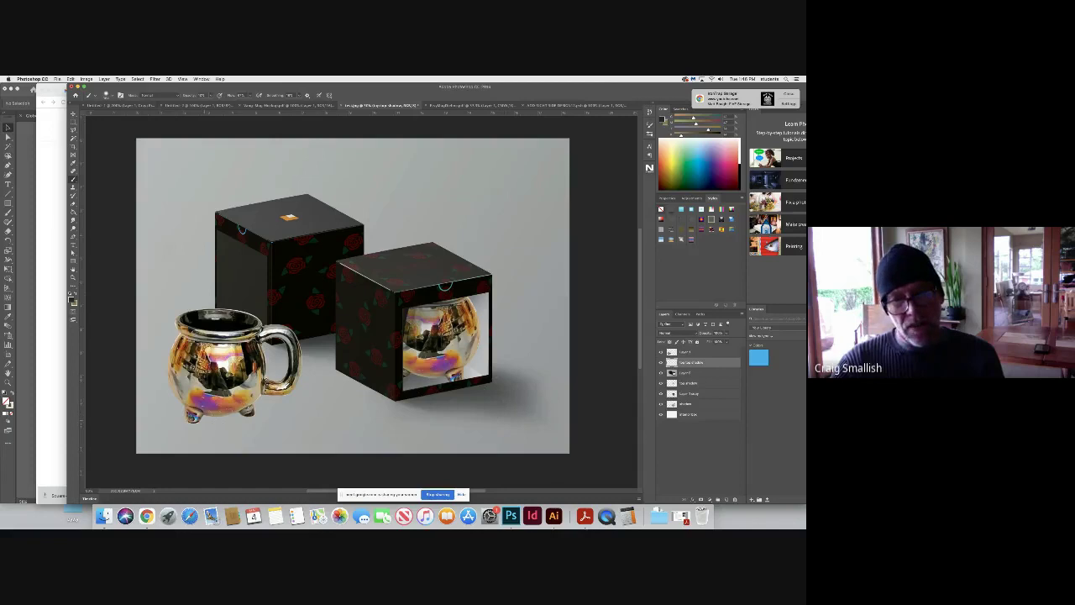
Adjust the soft brush's size and paint a faint shadow around the freestanding mug's feet and below its handle
click(111, 96)
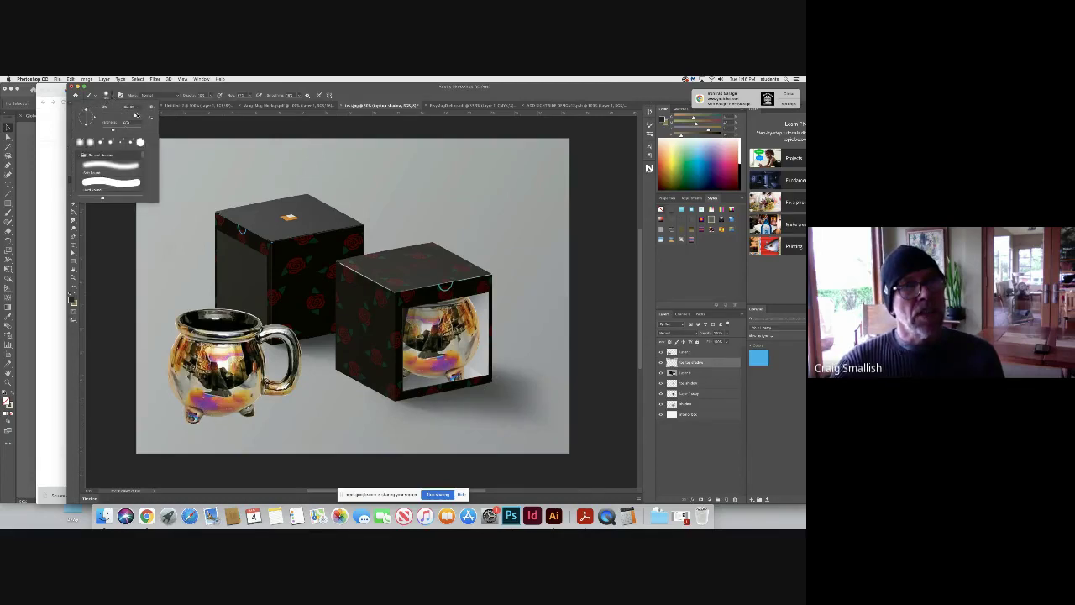
click(189, 420)
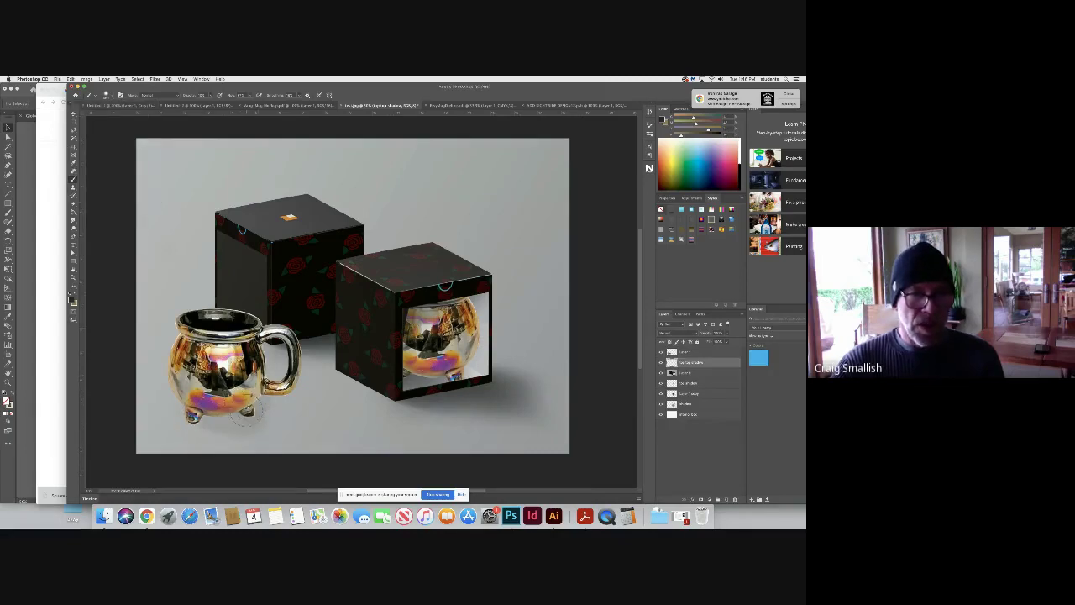
mouse_move(239, 420)
mouse_down()
mouse_move(189, 415)
mouse_move(349, 480)
mouse_move(324, 472)
mouse_move(282, 409)
mouse_up()
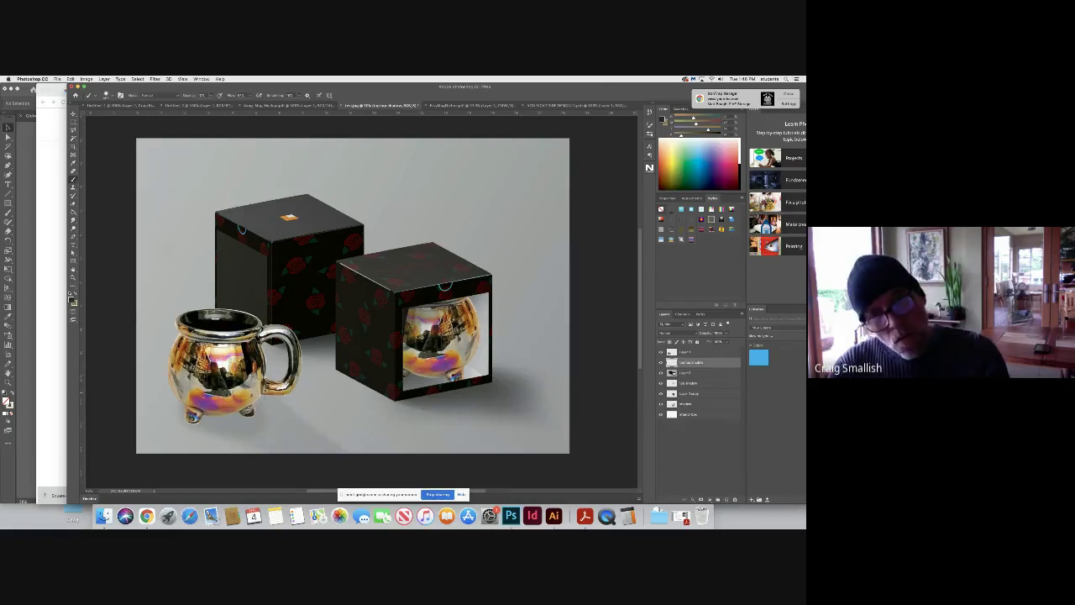
Enlarge the soft brush and extend the freestanding mug's shadow across the ground beside its base
click(110, 96)
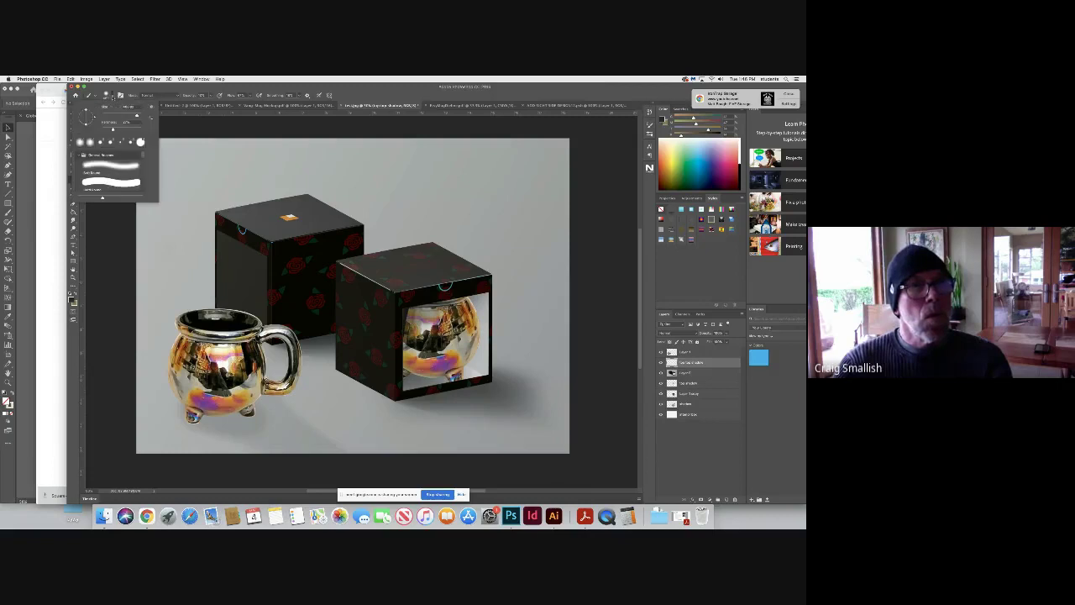
click(130, 107)
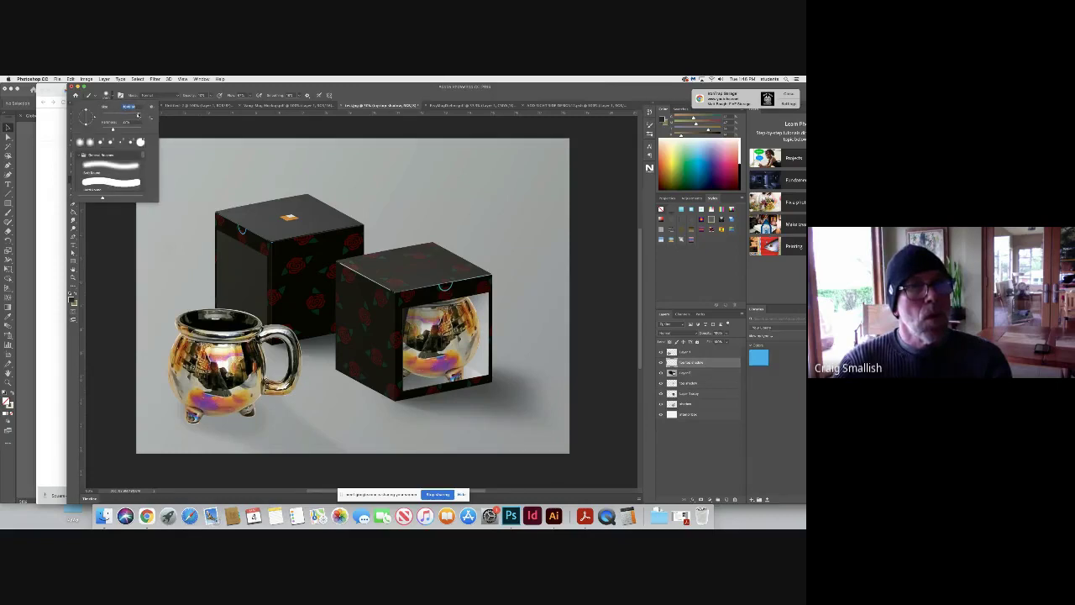
key(Return)
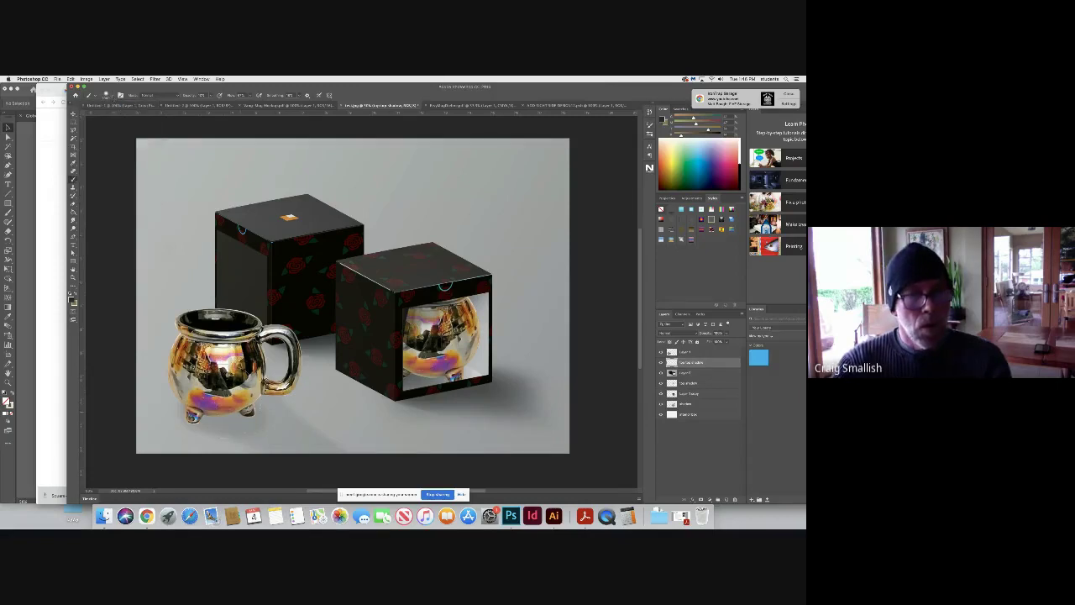
click(110, 96)
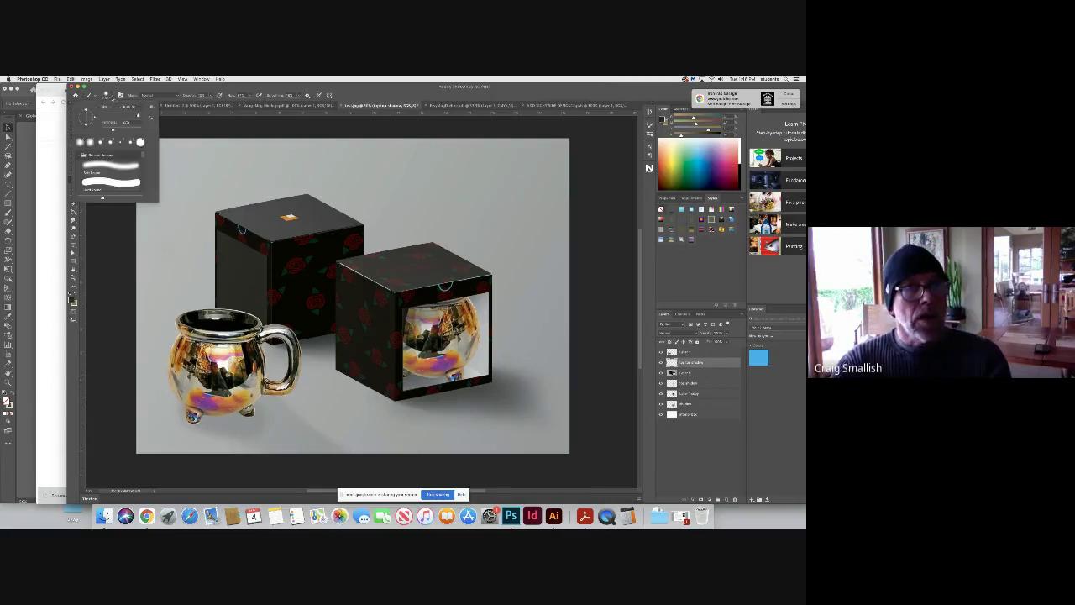
click(130, 106)
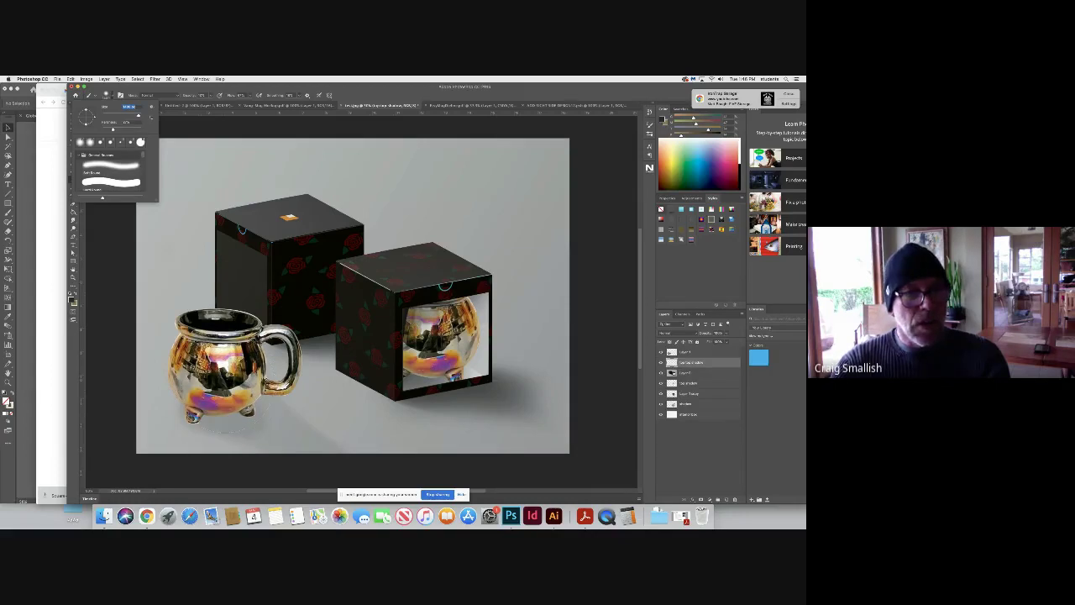
key(Return)
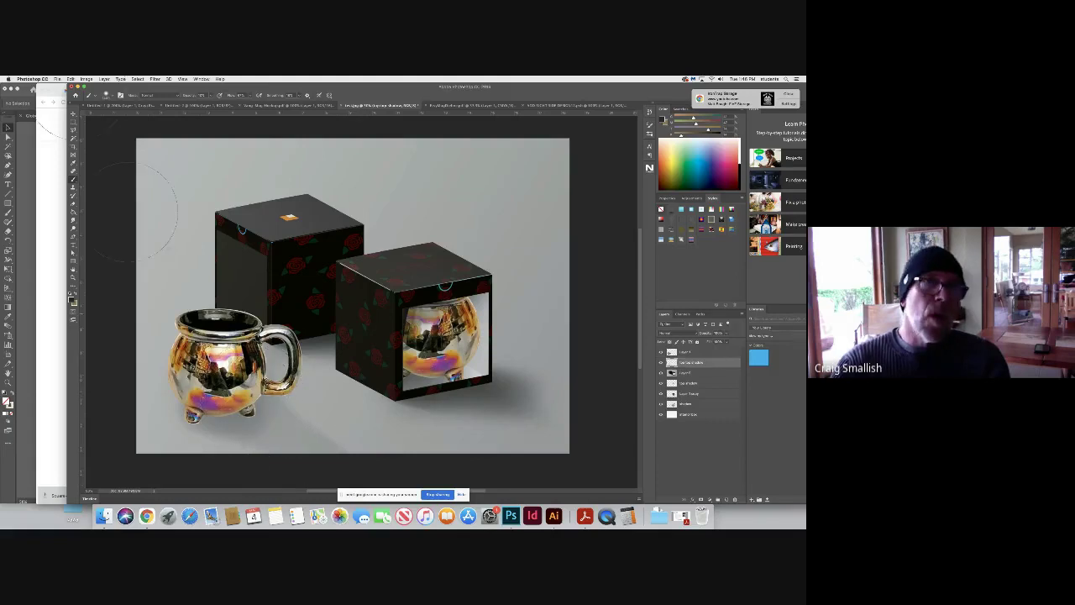
Reduce the brush size and paint tighter contact shading under the freestanding mug, between its feet
click(108, 95)
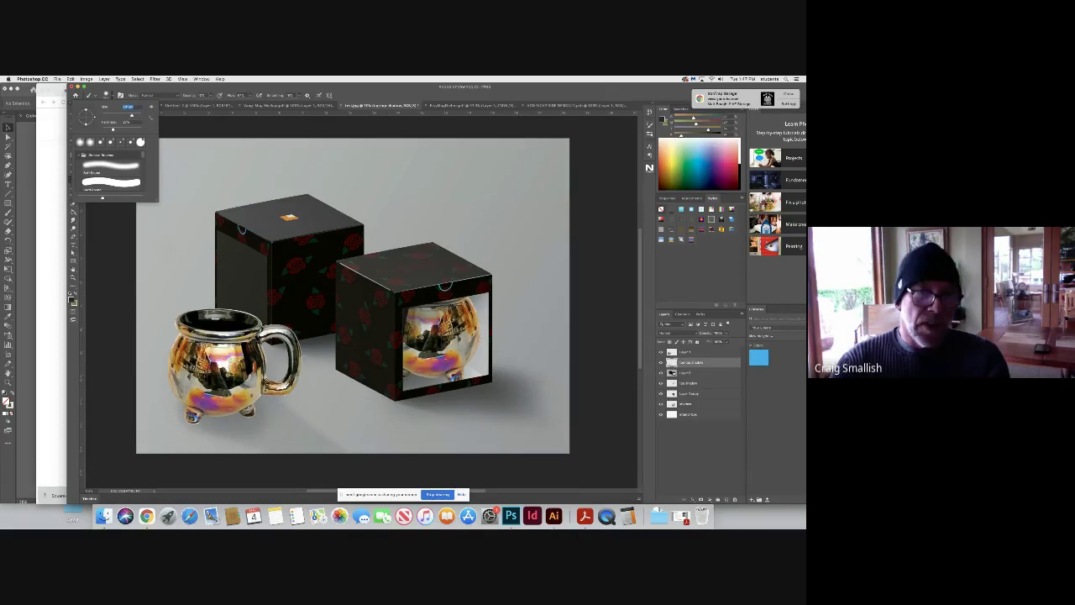
key(Escape)
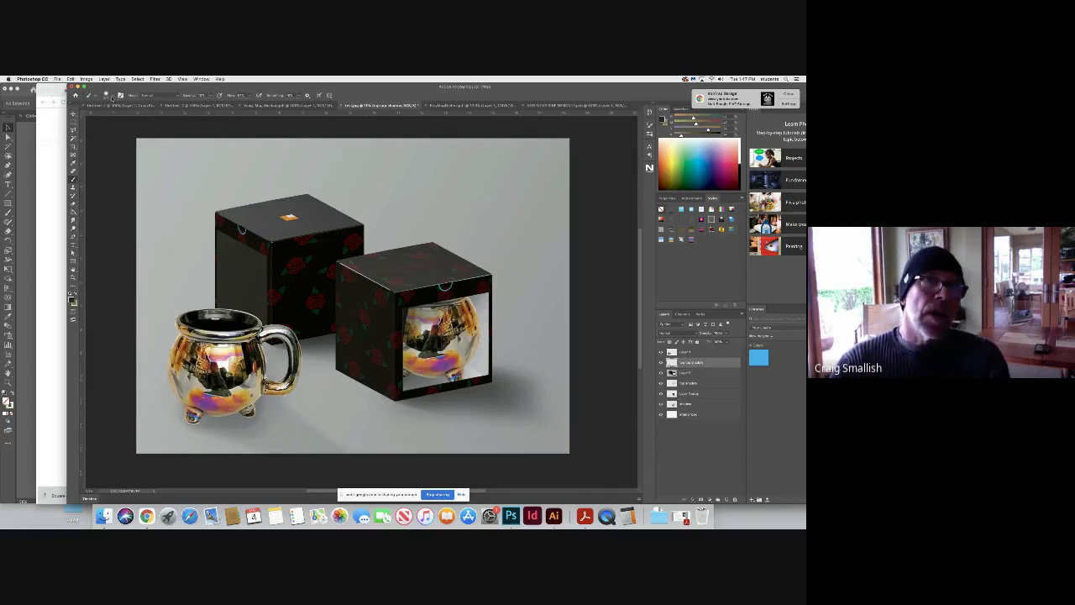
click(112, 96)
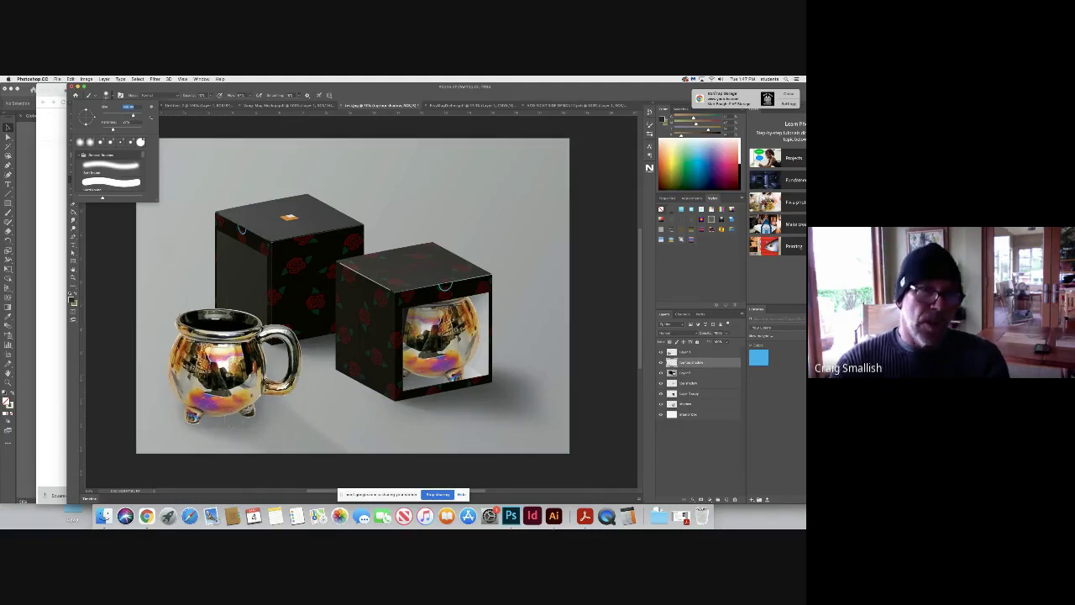
key(Return)
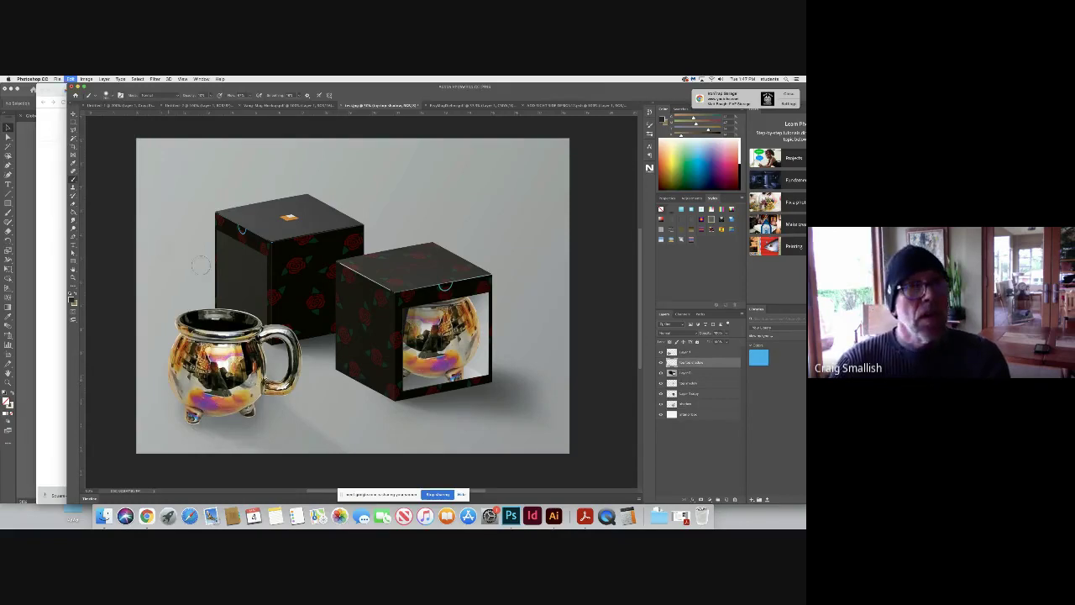
Increase the brush size in stages and darken the ground shadow beneath the freestanding mug's base and handle
click(111, 96)
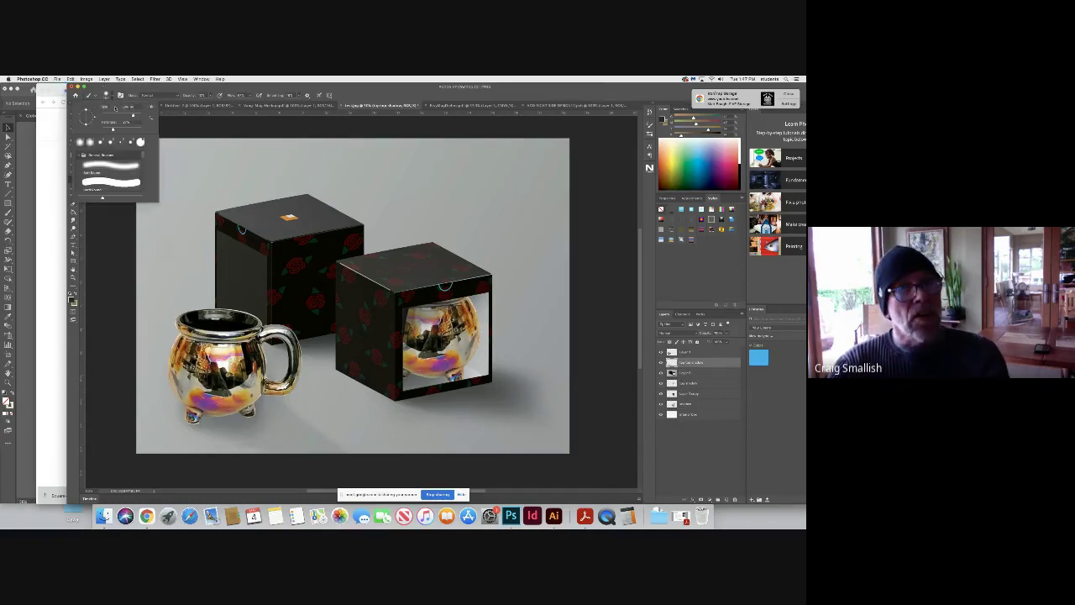
double_click(127, 107)
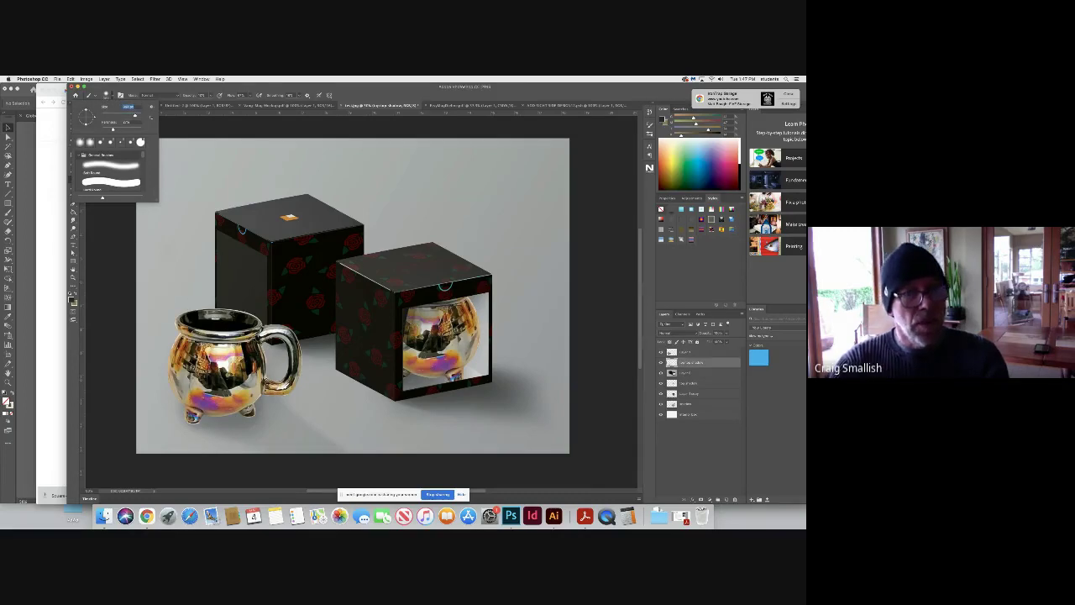
click(114, 98)
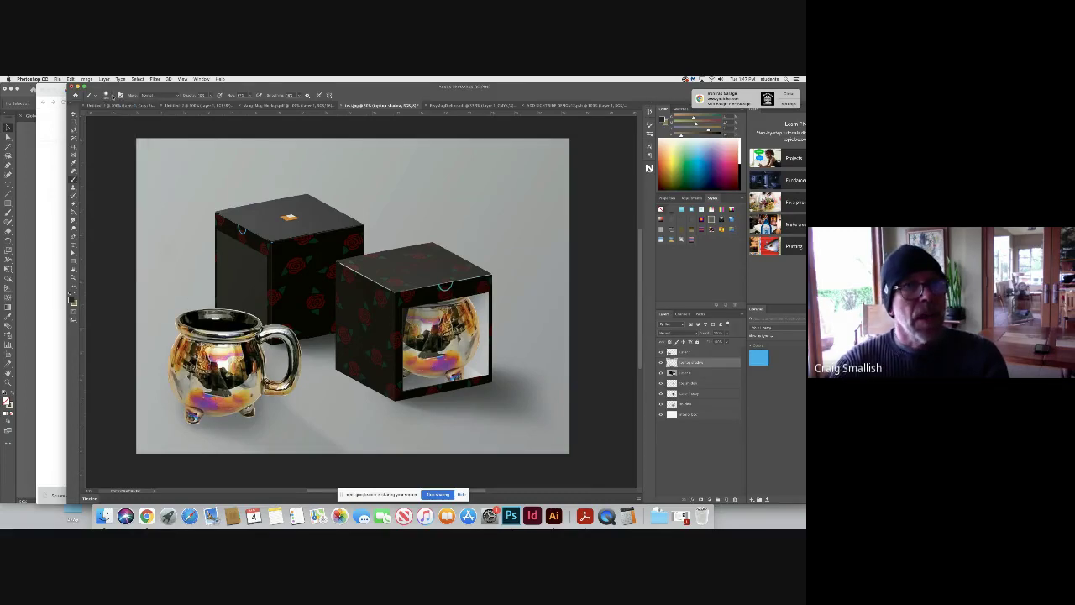
click(114, 98)
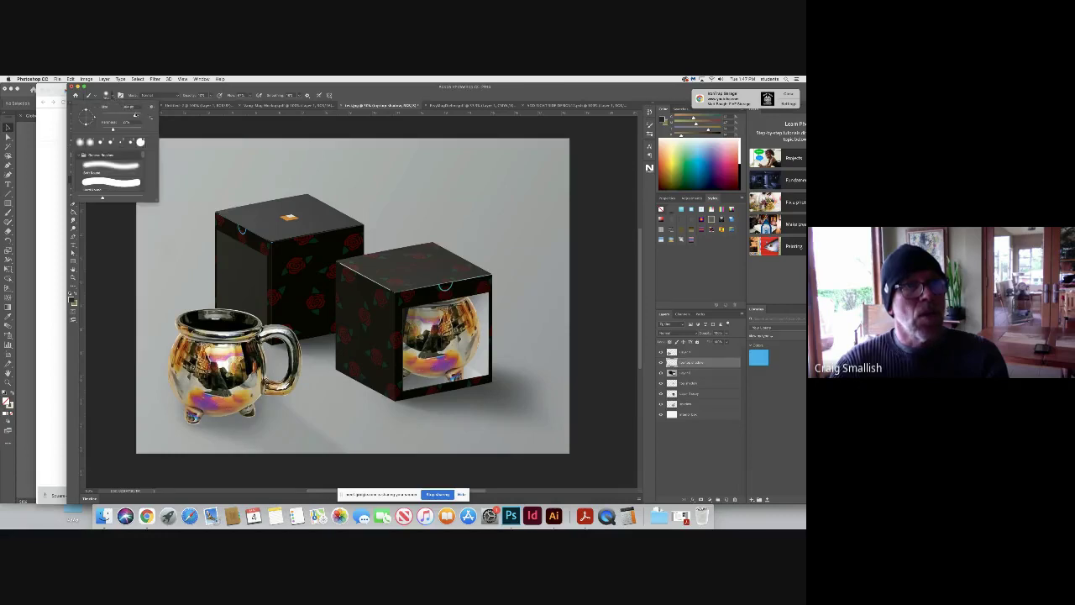
double_click(128, 107)
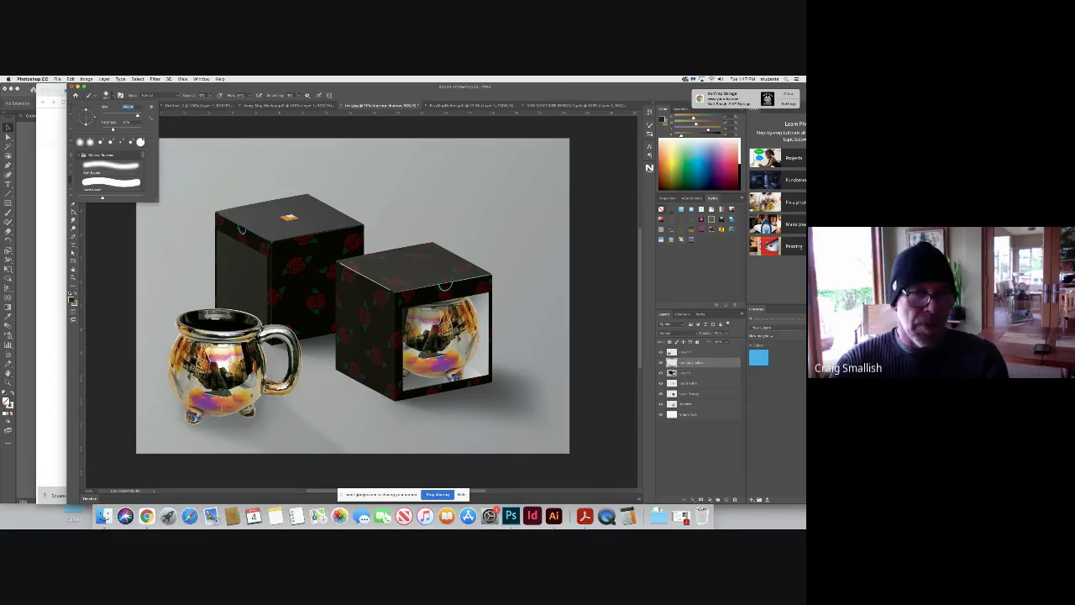
key(Return)
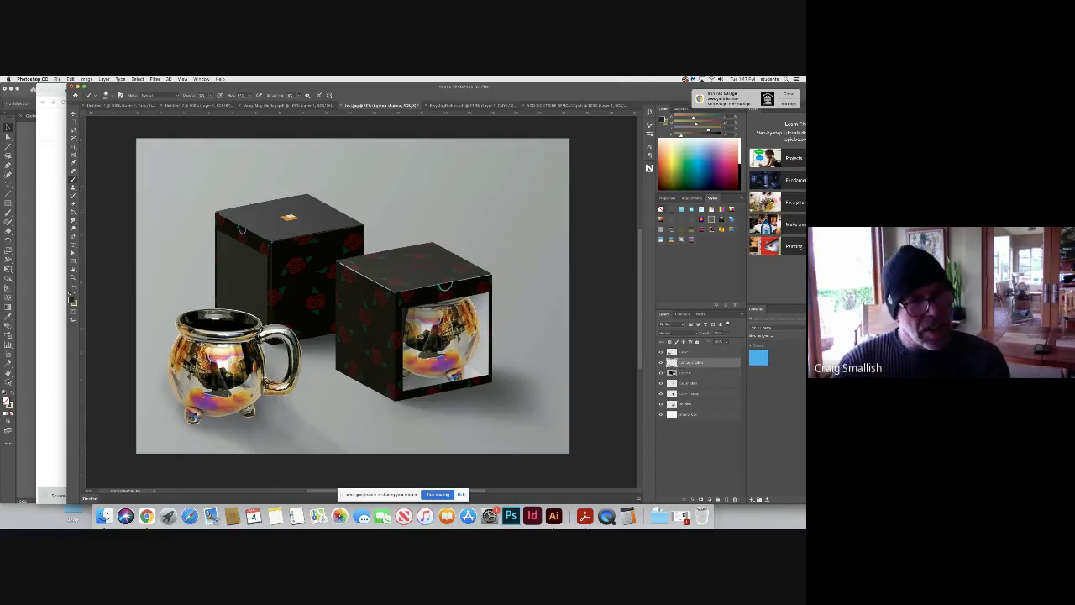
key(super+Tab)
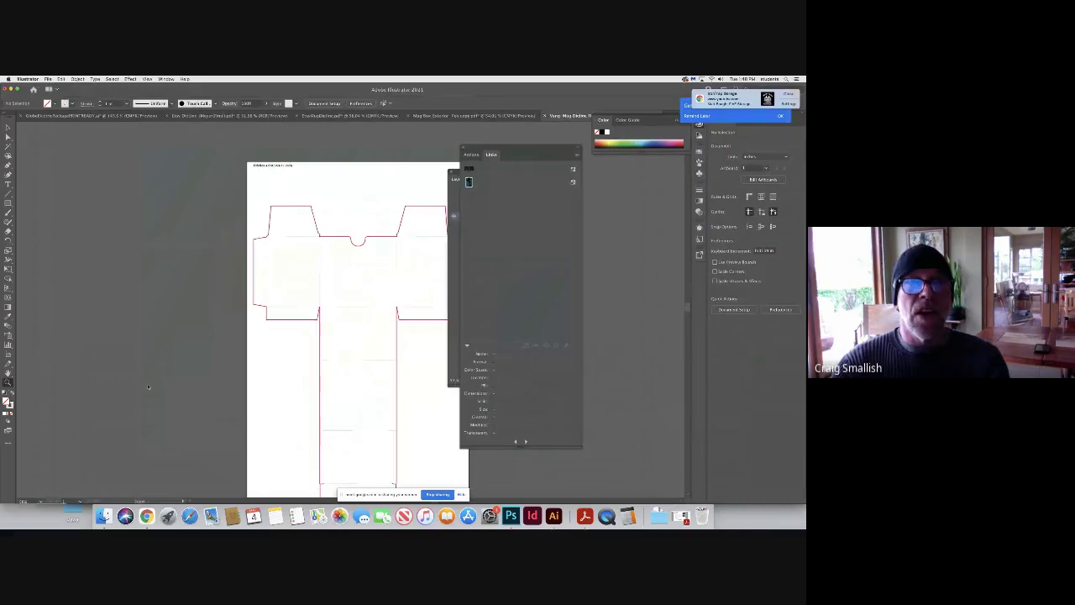
key(super+equal)
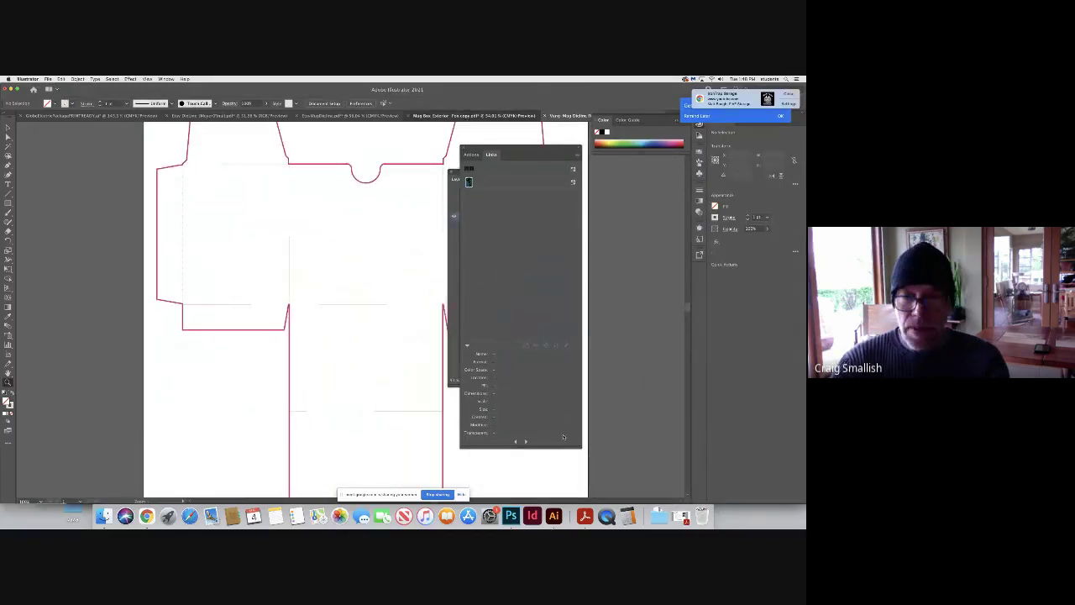
click(510, 516)
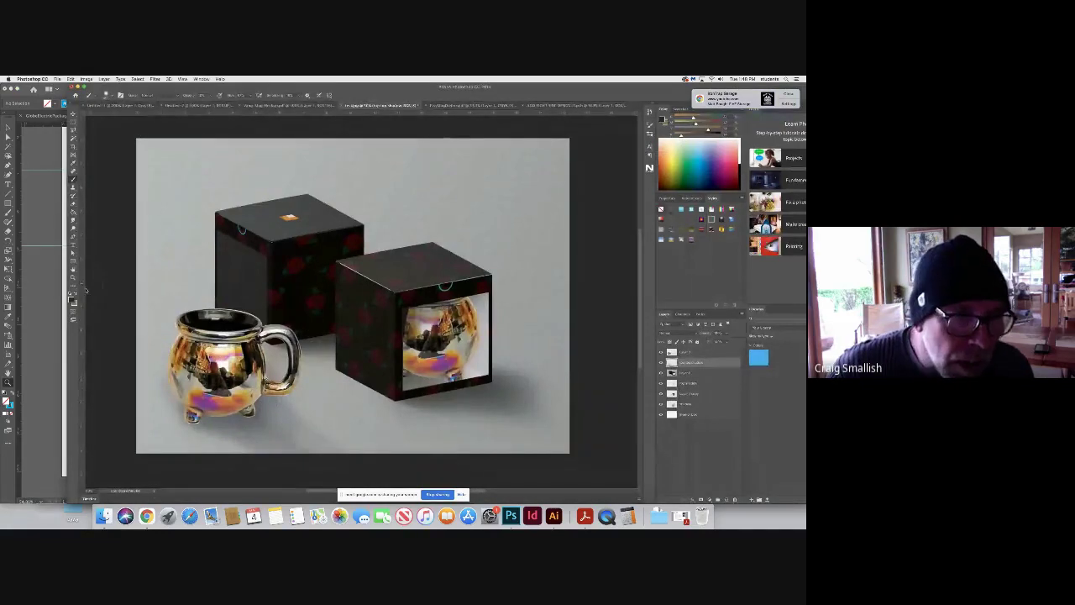
Select the freestanding mug's layer and examine the mug's edge around the handle and foot up close
key(z)
mouse_move(265, 400)
mouse_down()
mouse_move(289, 422)
mouse_move(301, 409)
mouse_move(277, 412)
mouse_up()
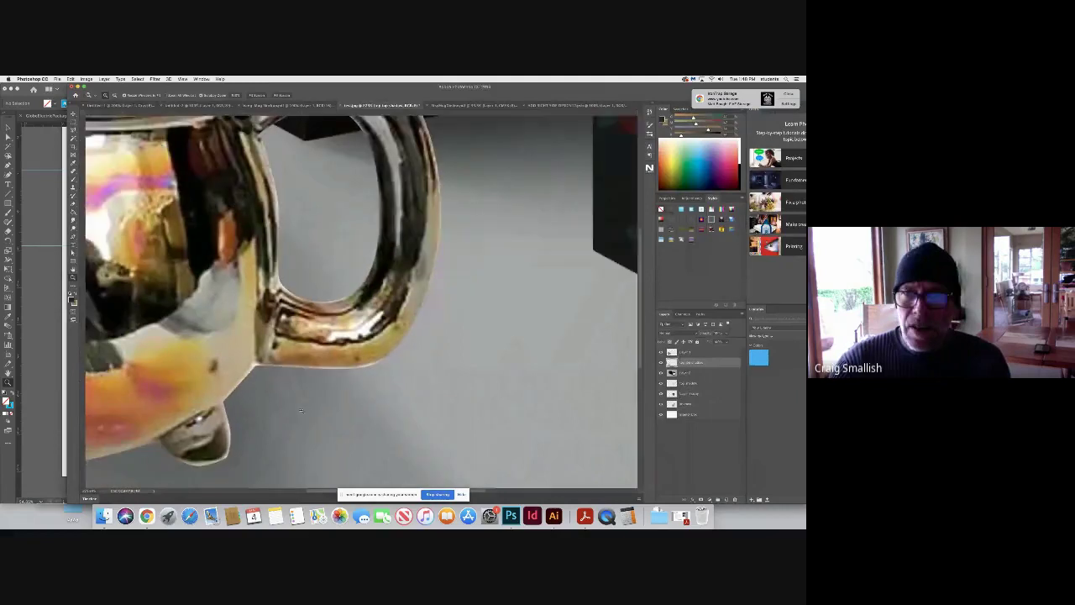
click(689, 352)
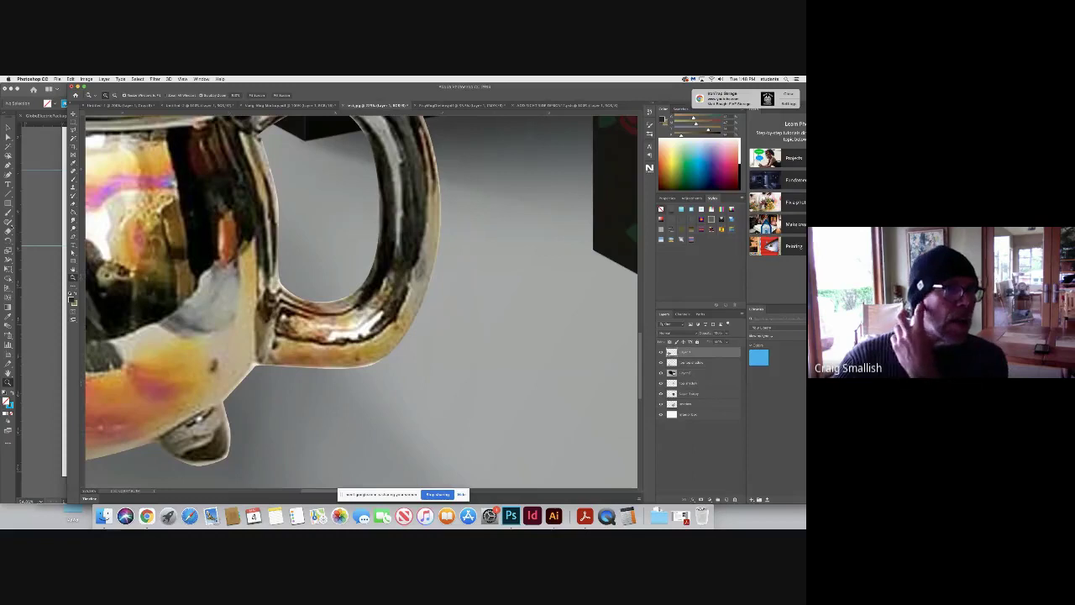
click(554, 516)
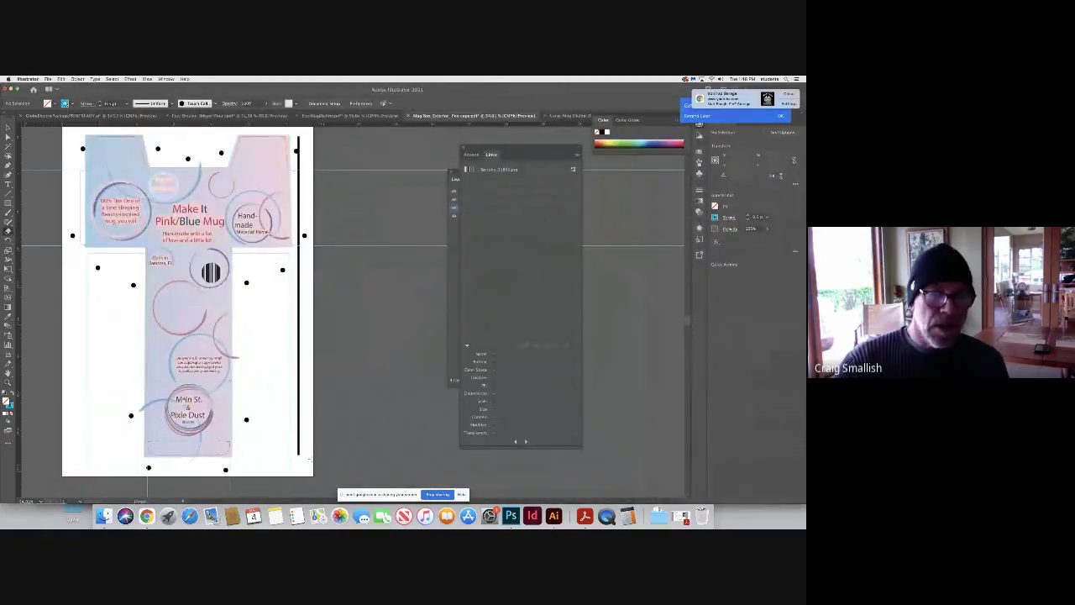
click(510, 515)
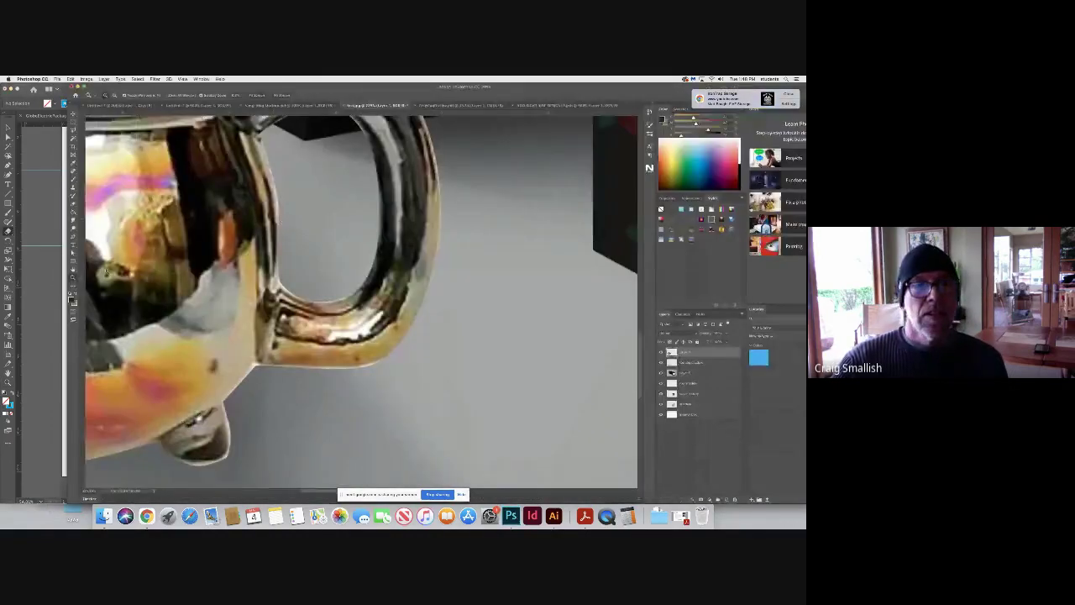
Erase the pale fringe around the freestanding mug's rear foot and the underside of its body with the Eraser
click(73, 286)
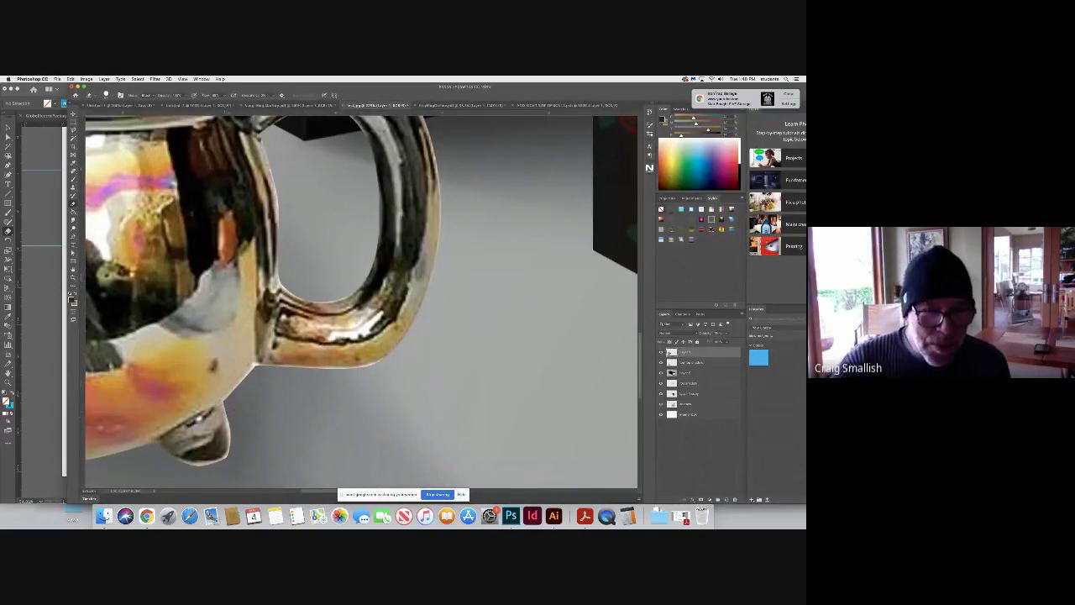
drag(227, 415, 225, 455)
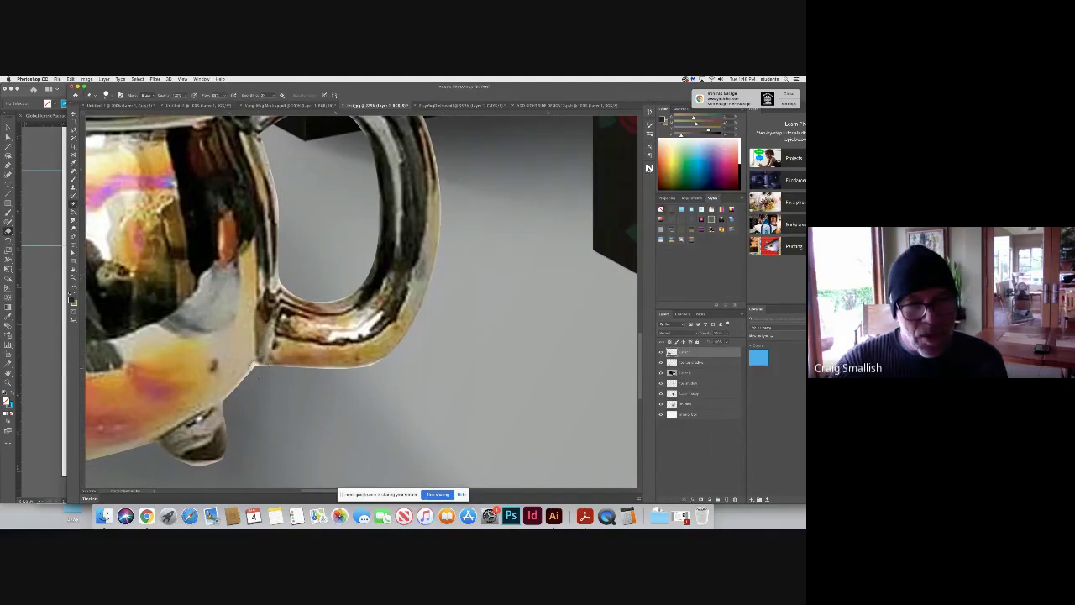
drag(258, 383, 234, 409)
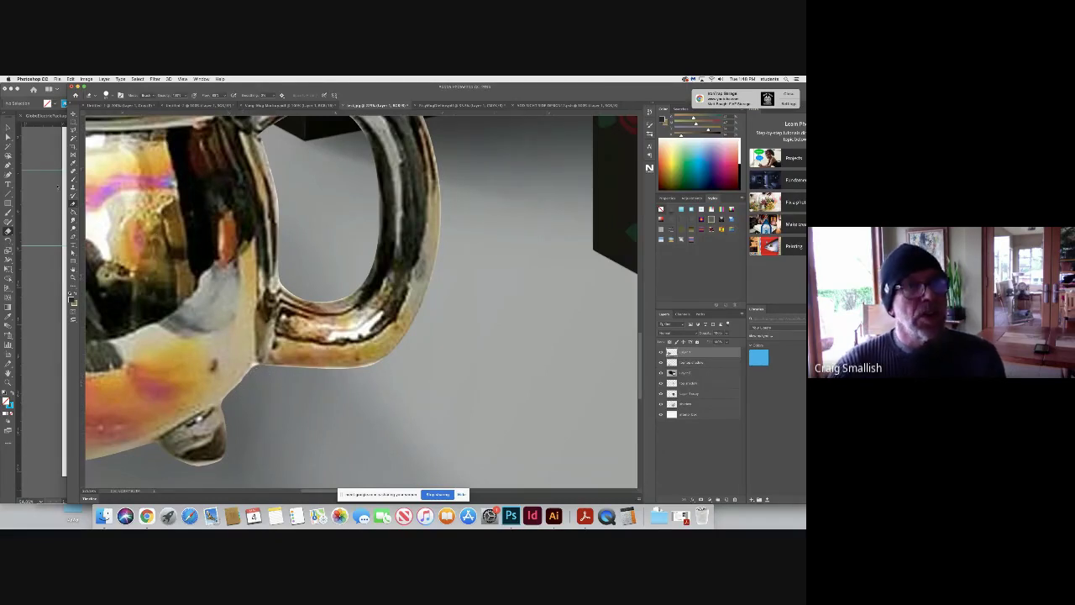
Select the empty area around the freestanding mug with the Magic Wand and check the Brush tool's tip settings
key(w)
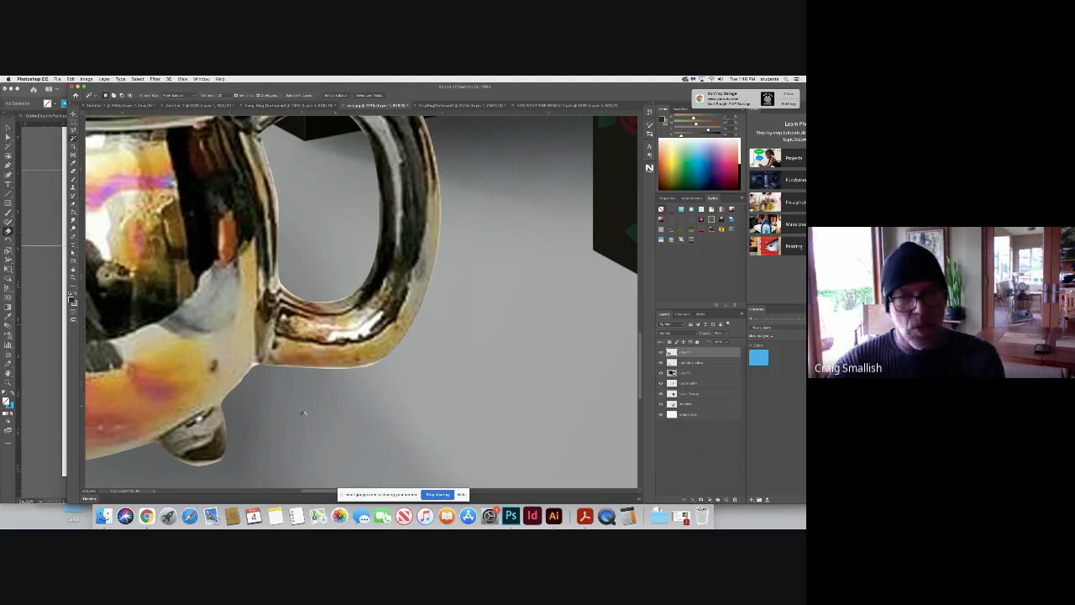
click(303, 413)
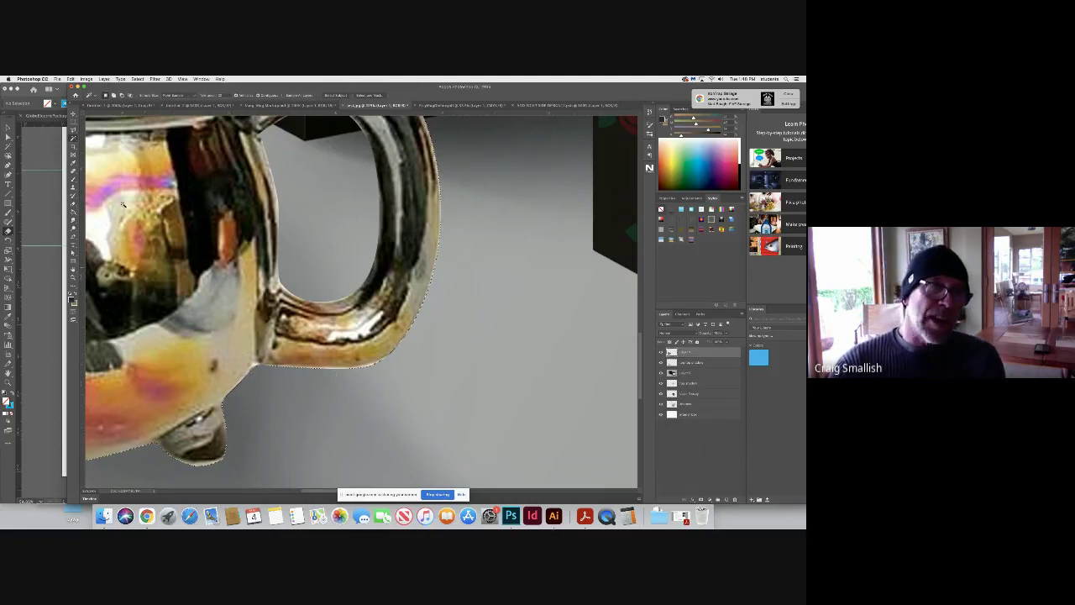
key(b)
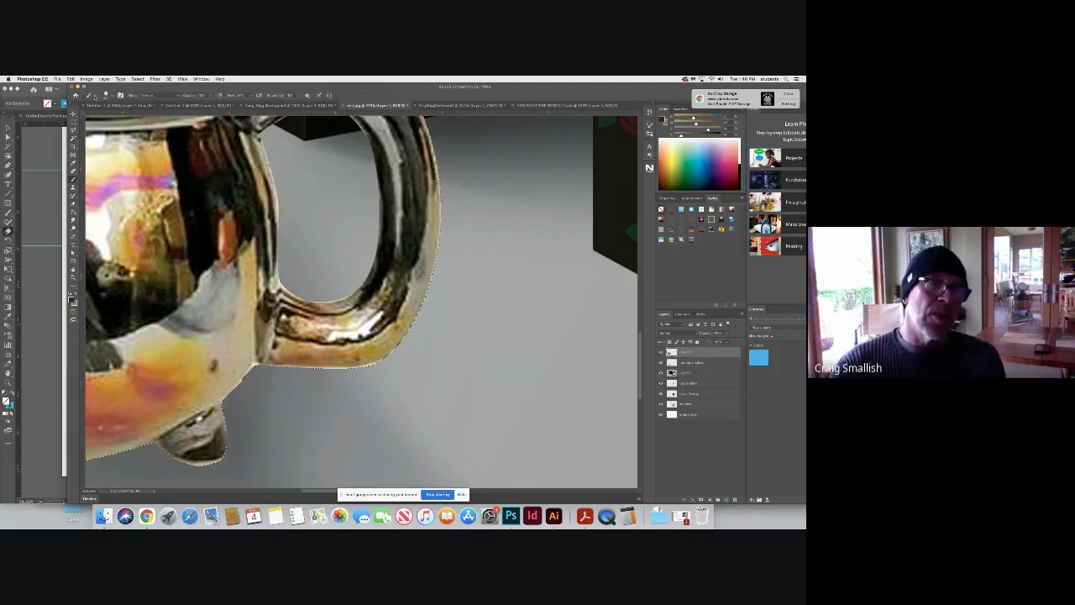
click(105, 96)
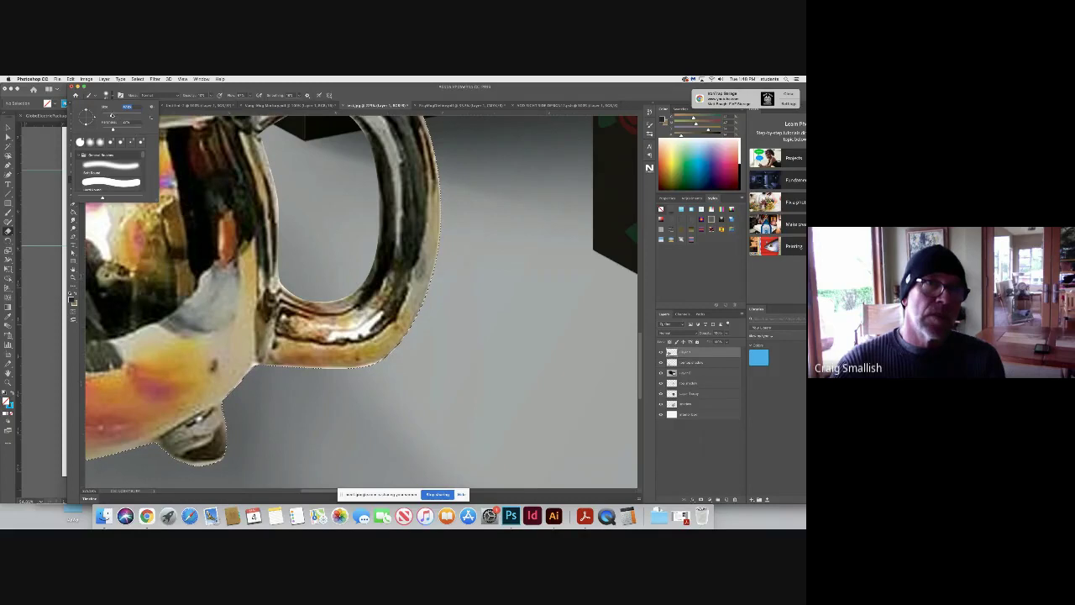
key(Escape)
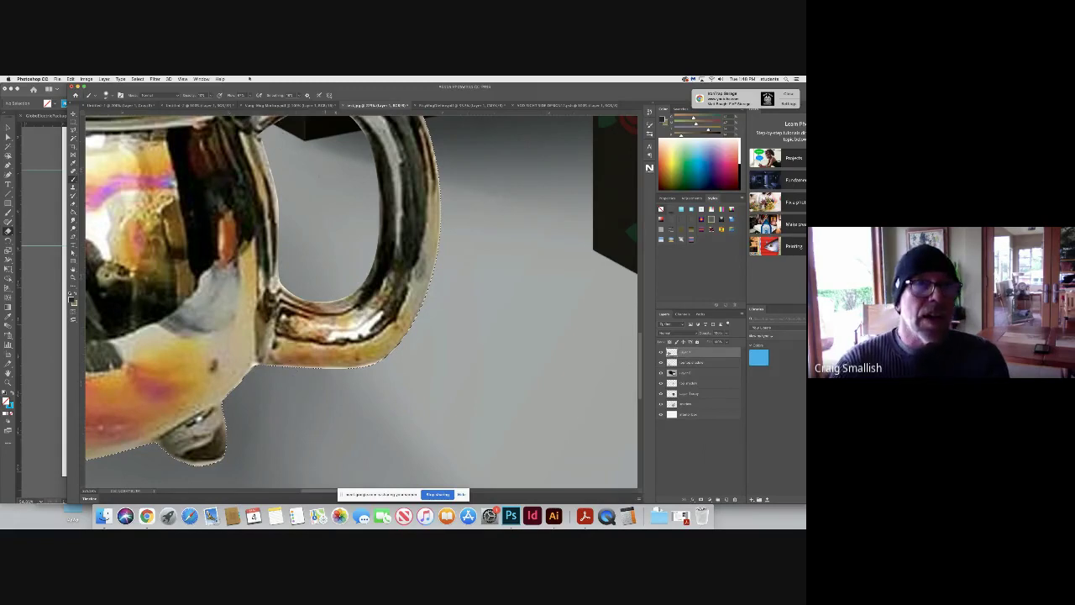
Invert the selection, clean up the pale fringe along the mug's handle, body and foot, and deselect
click(135, 80)
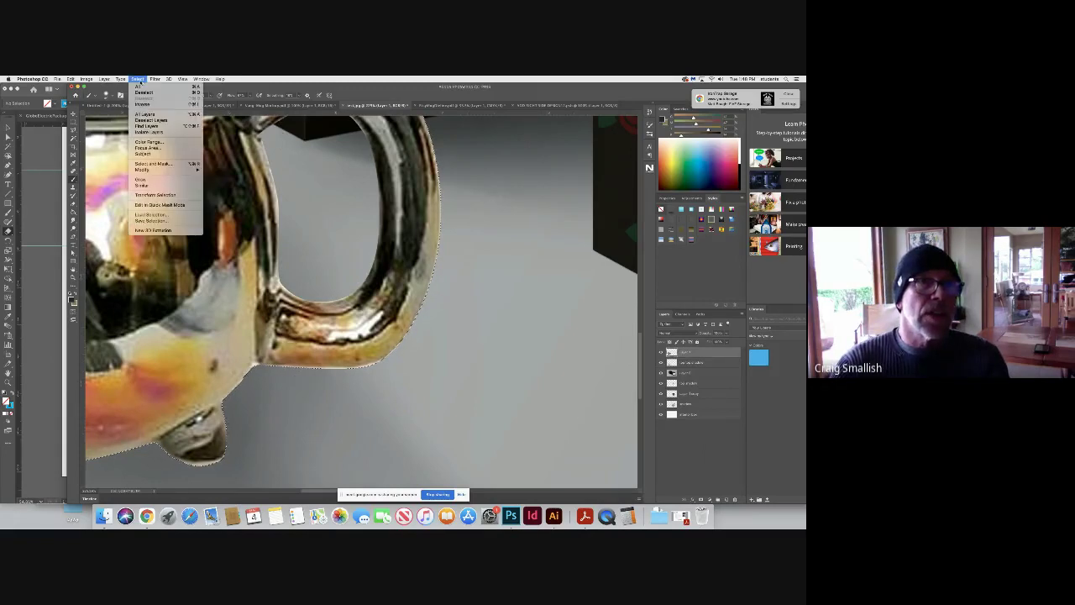
click(144, 107)
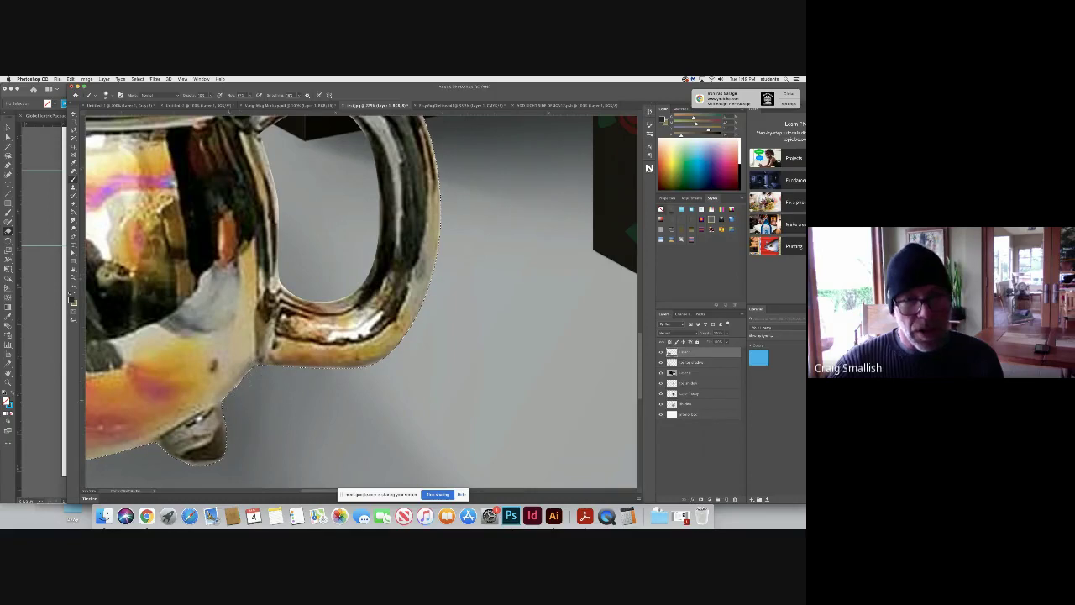
key(super+d)
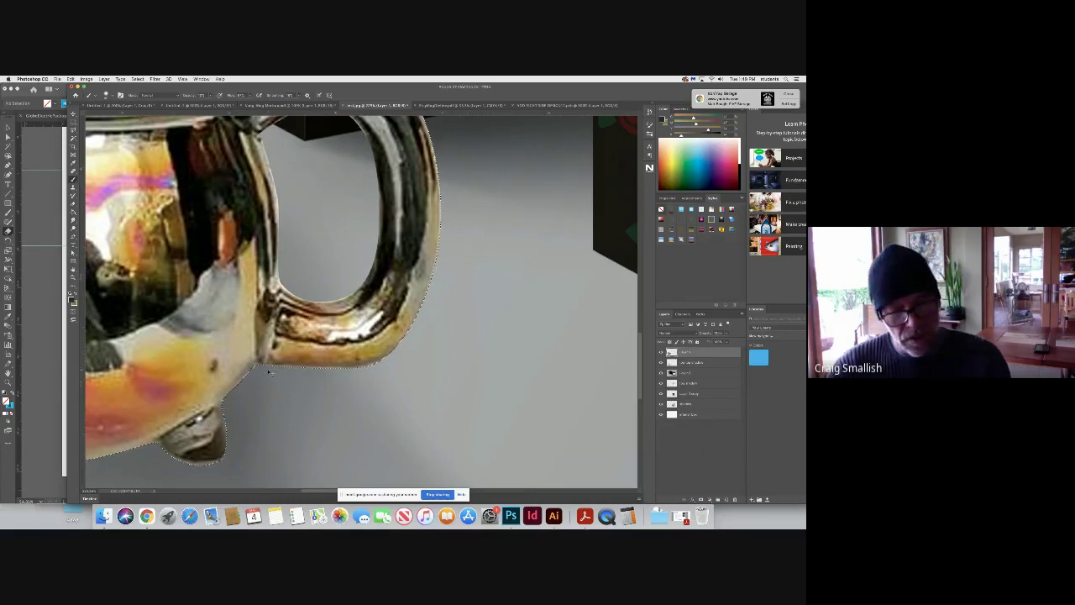
Check the freestanding mug's shadow layer in the full composition by toggling its visibility, and slightly lower that layer's opacity
click(73, 278)
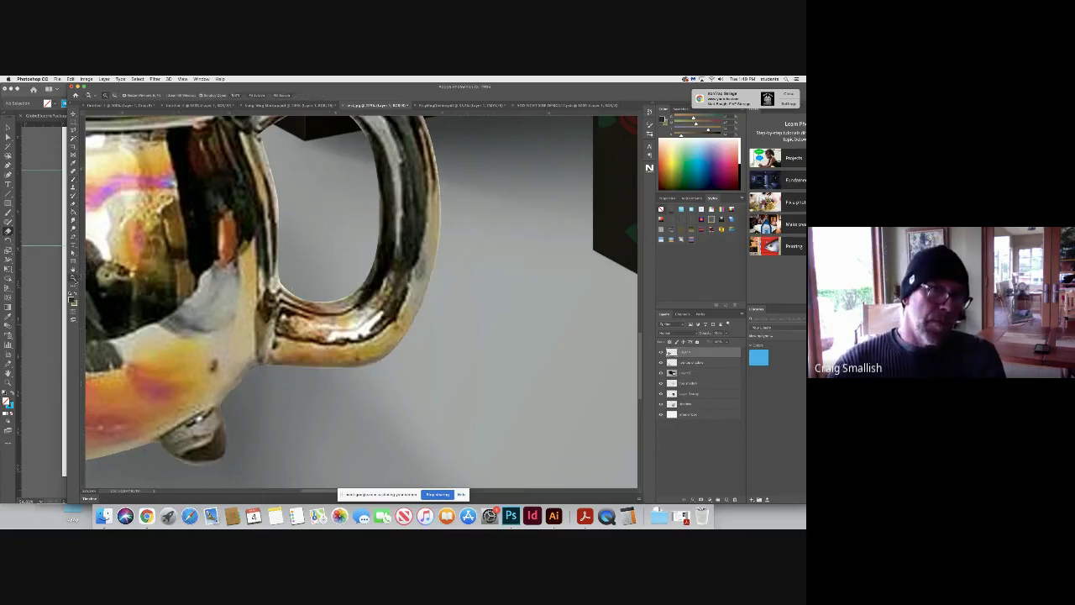
click(311, 373)
alt+click(311, 373)
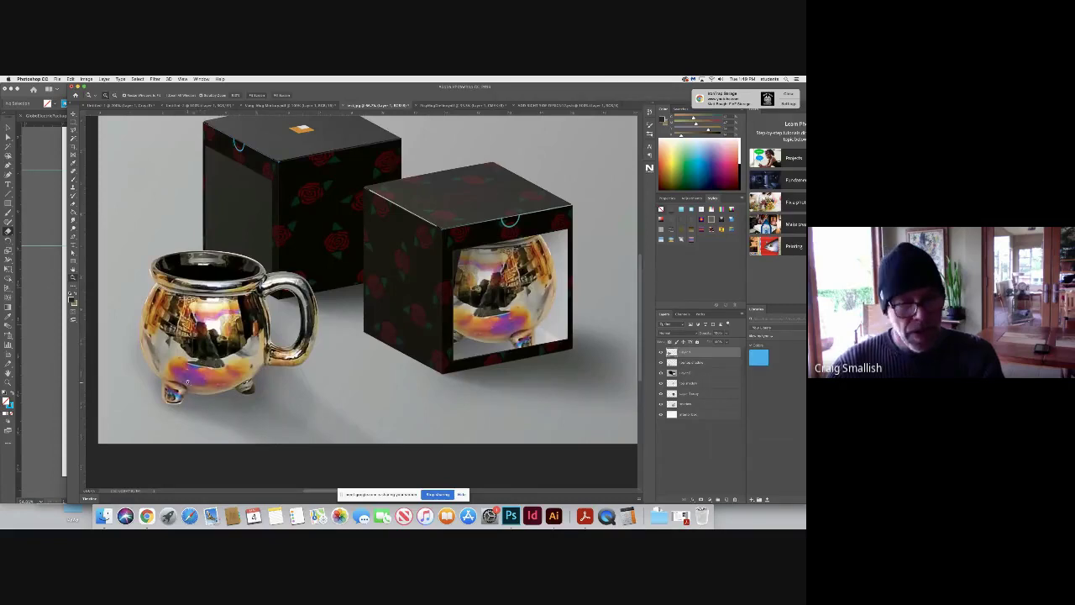
alt+click(274, 390)
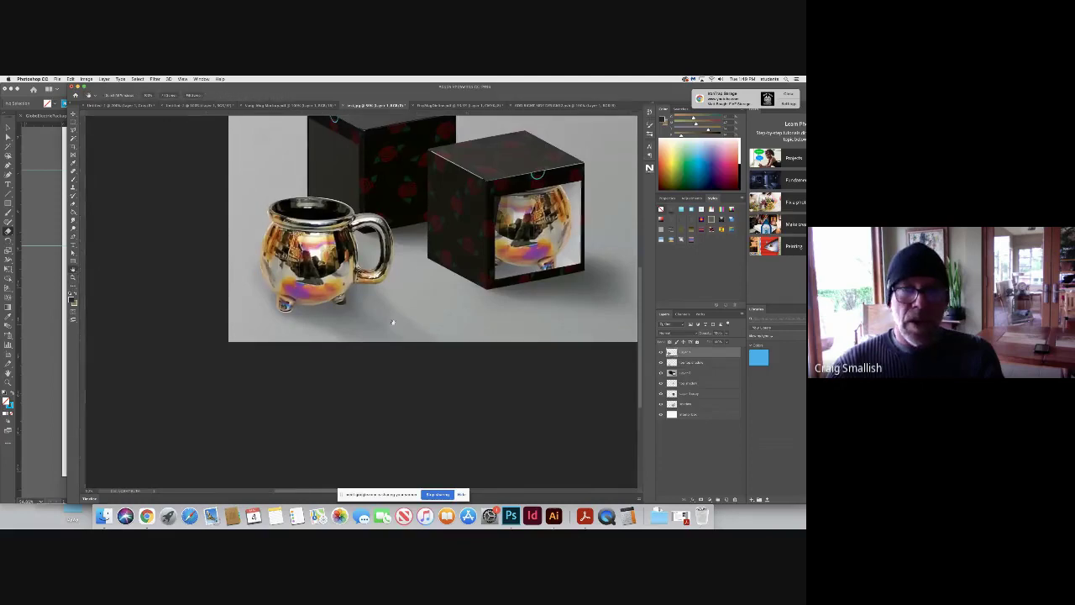
scroll(396, 359, up, 5)
scroll(397, 359, right, 3)
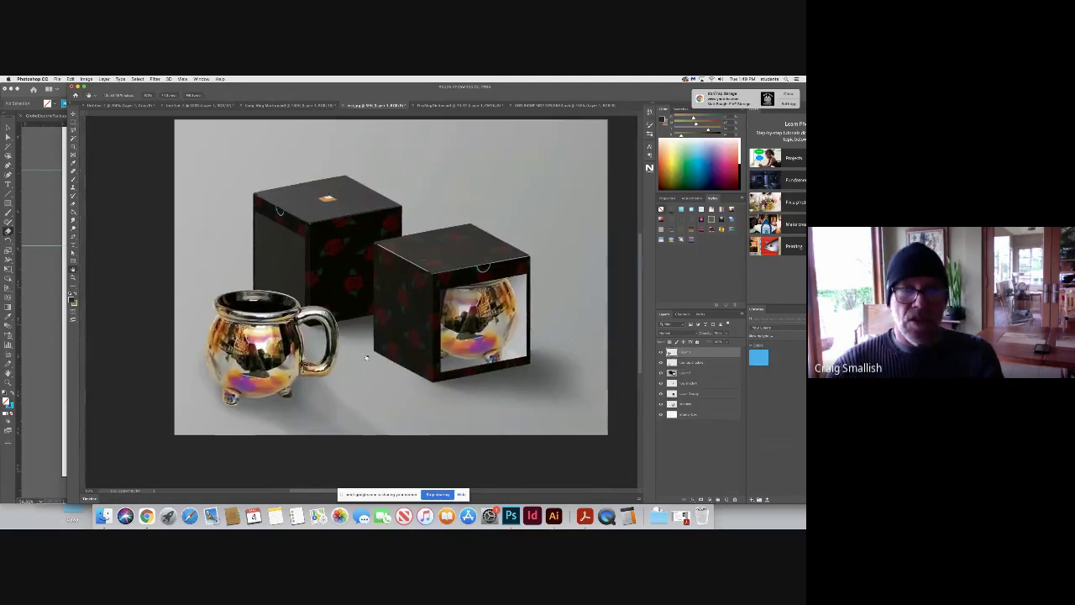
click(689, 362)
click(661, 362)
click(661, 362)
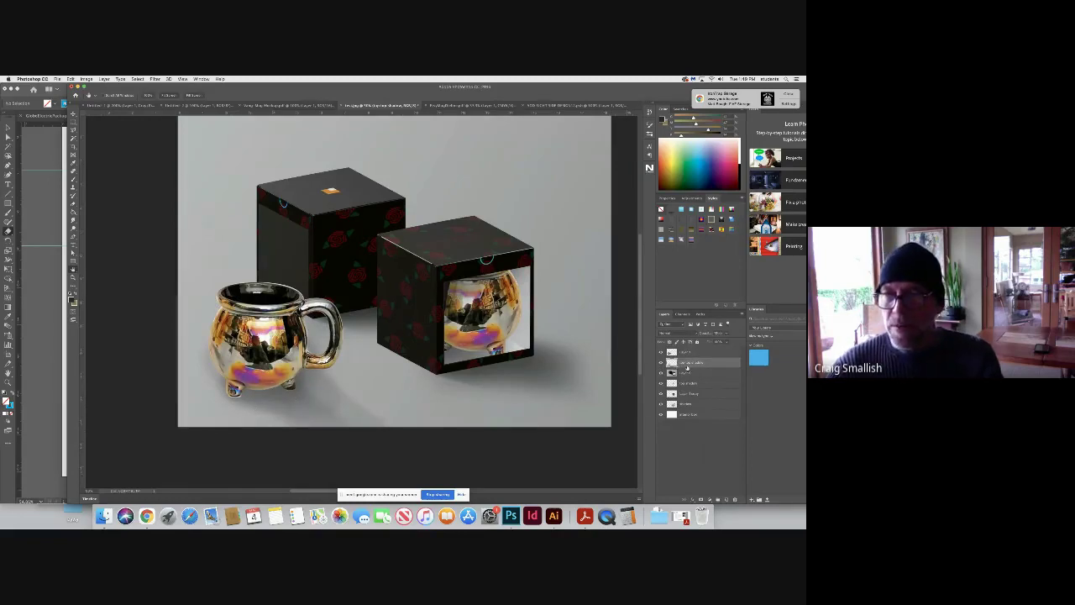
click(726, 338)
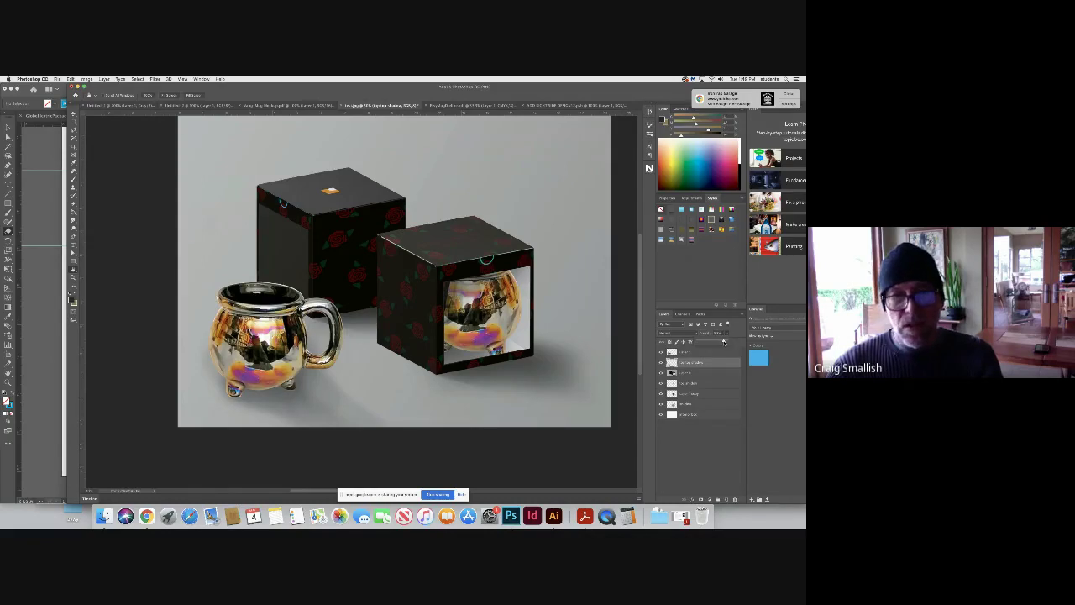
drag(724, 343, 722, 342)
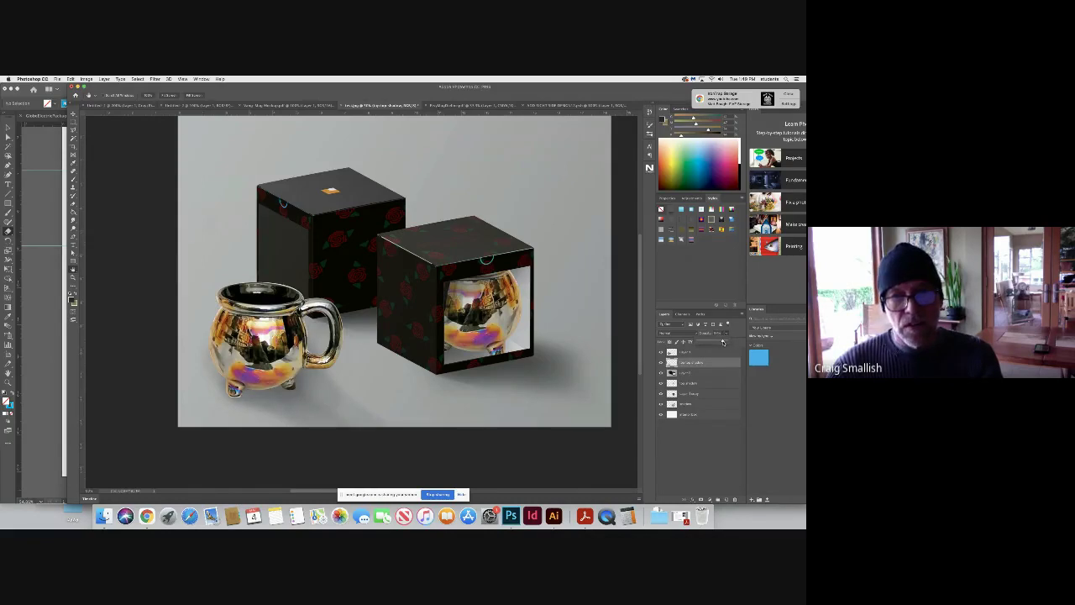
drag(723, 342, 721, 343)
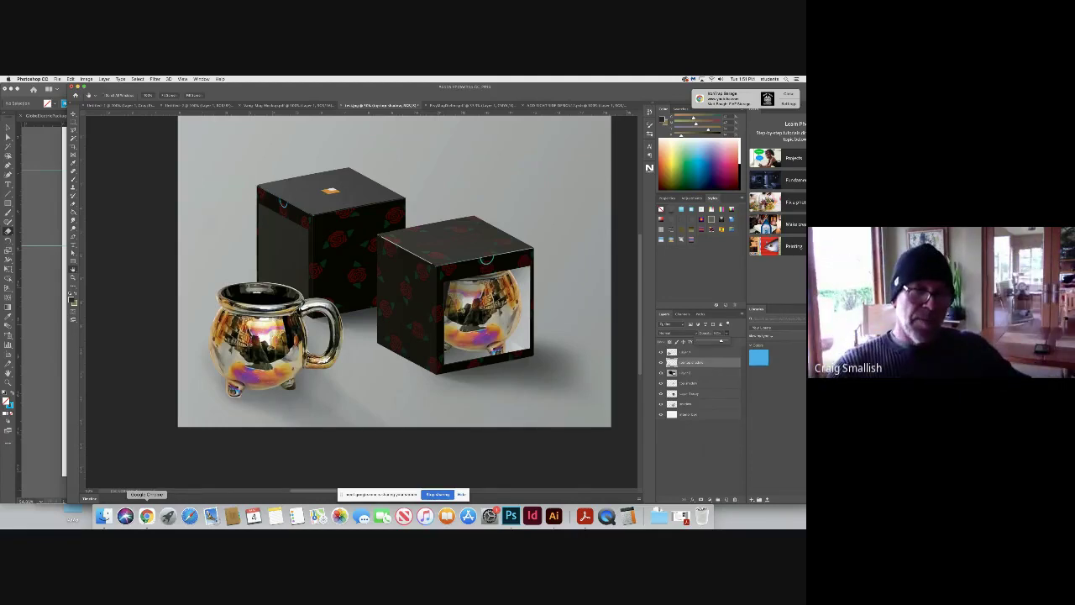
Switch to Google Chrome with the Etsy cauldron mug listing
click(147, 514)
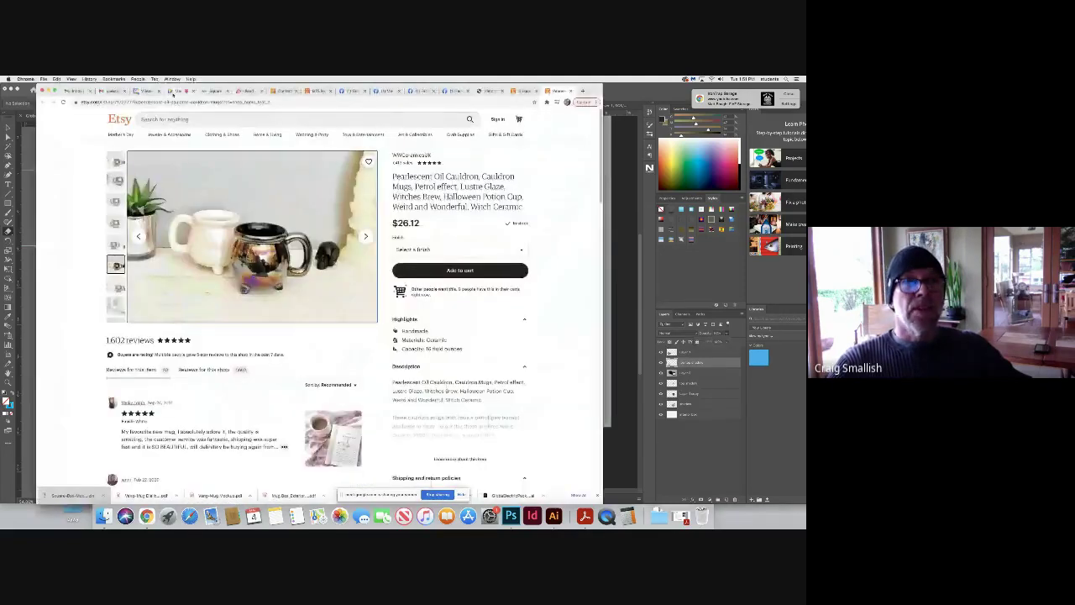